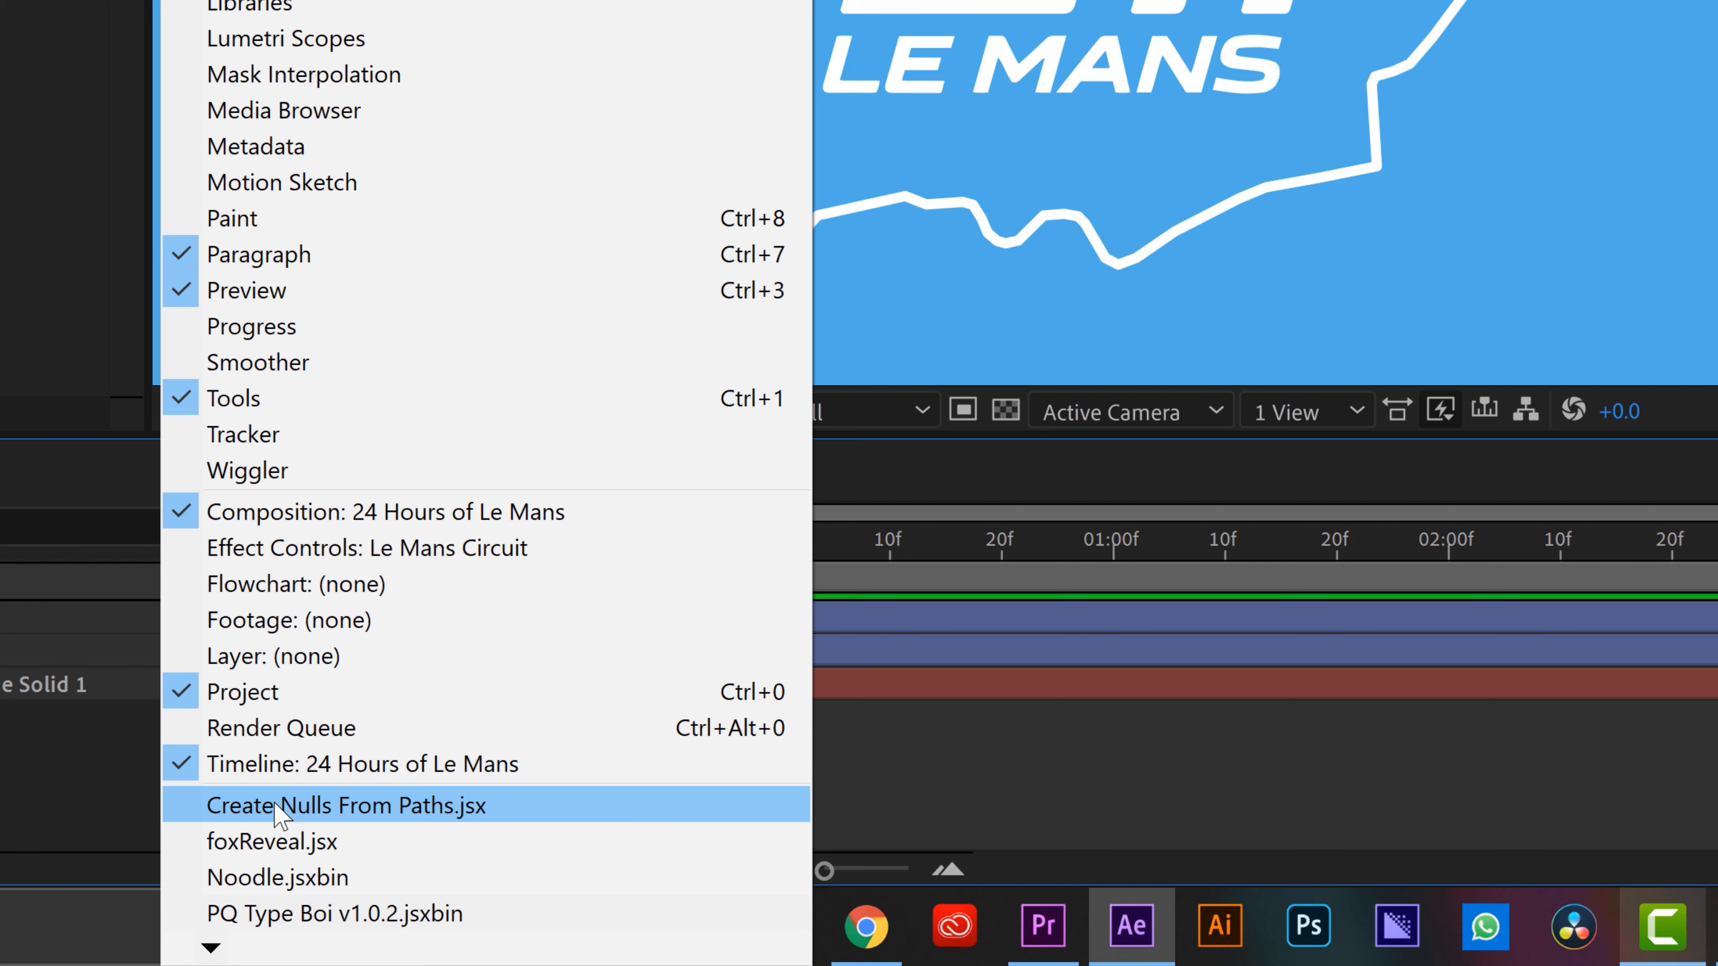
Open the Create Nulls From Paths script panel and widen it until all three of its options are visible
left_click(277, 812)
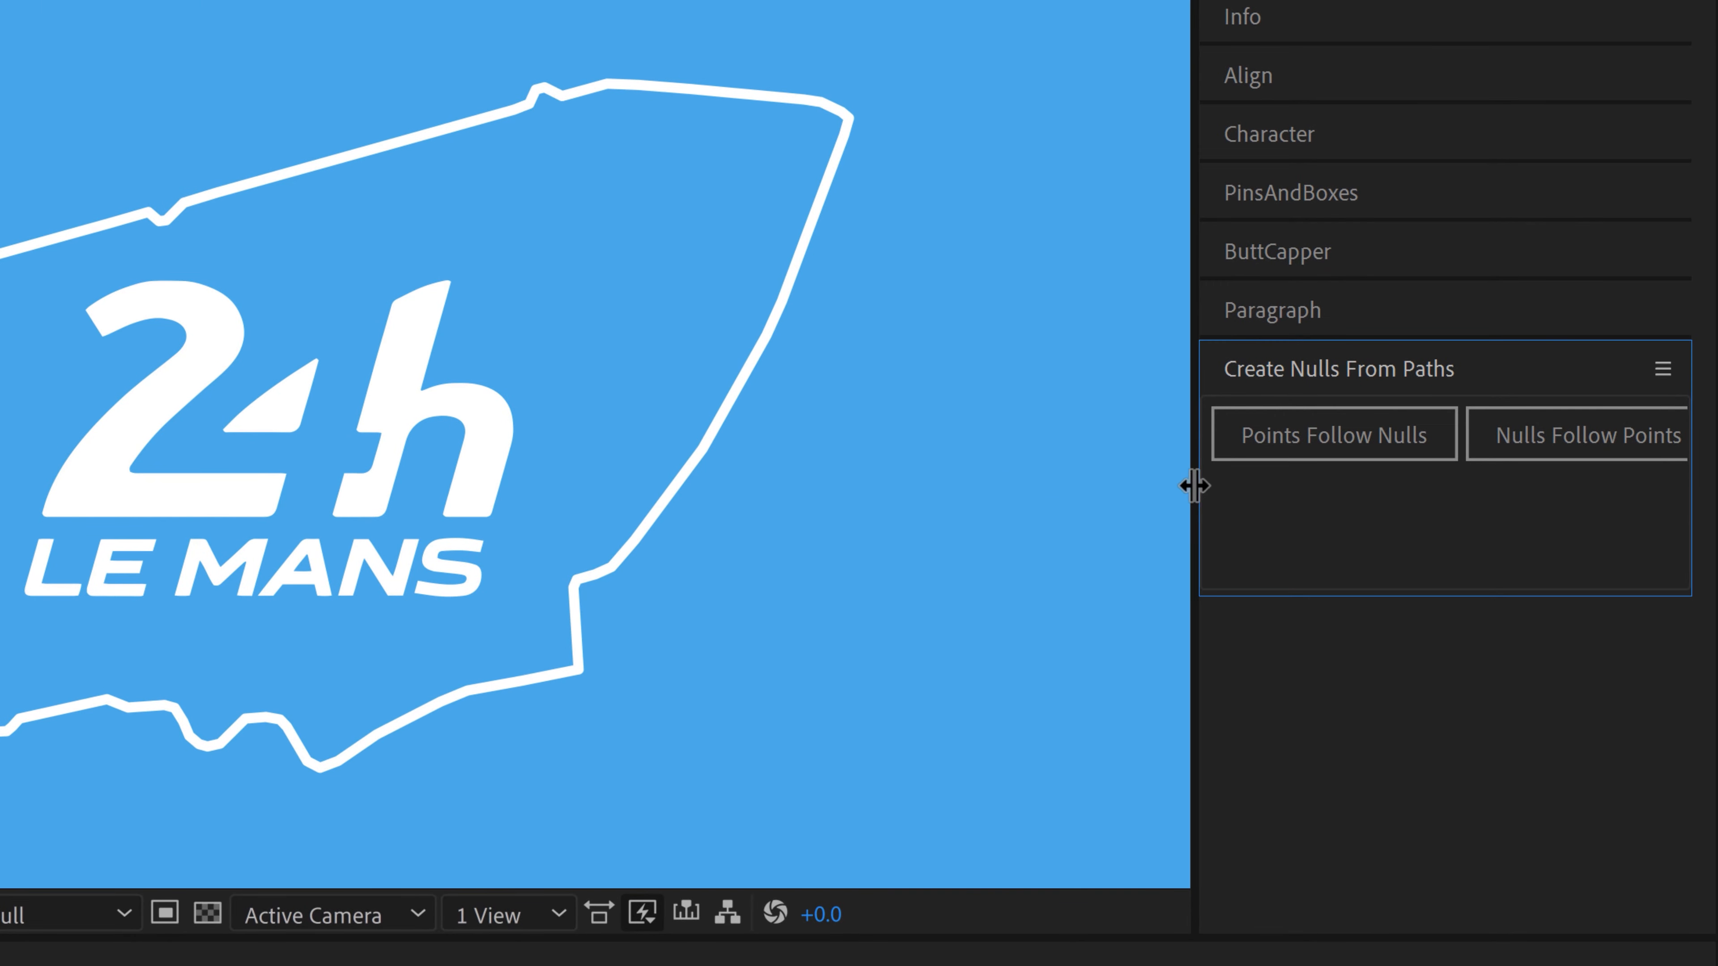
left_click_drag(1193, 486, 957, 518)
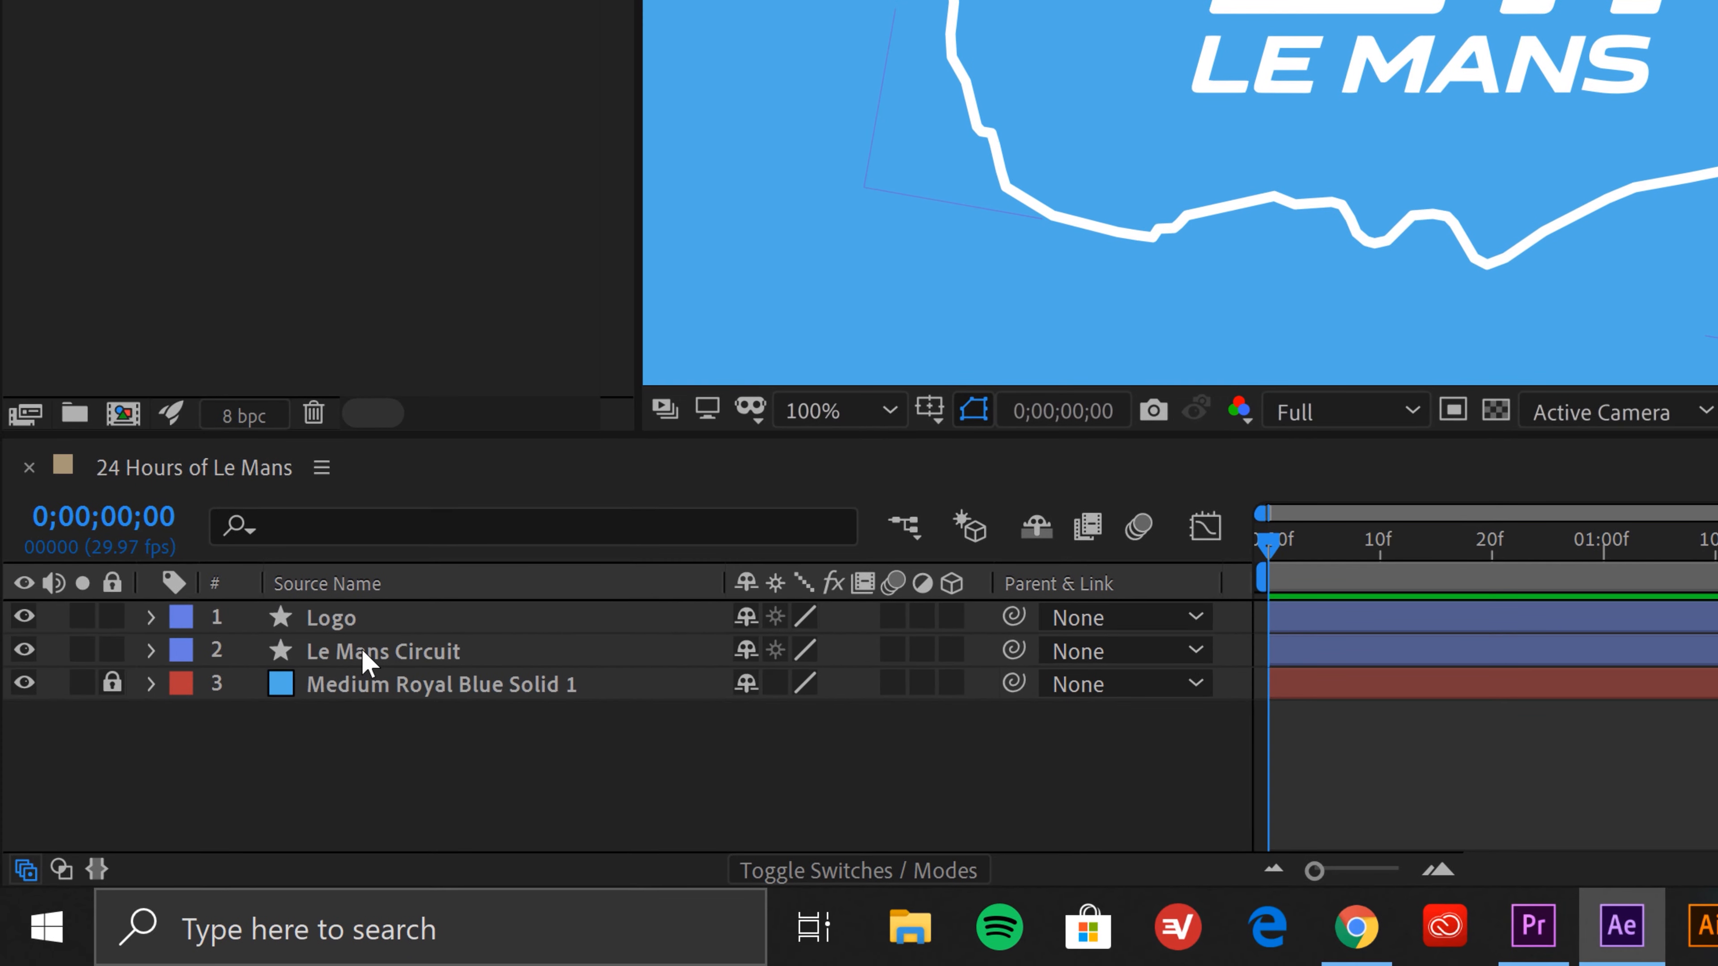
Find the Le Mans Circuit layer's Path property by searching for "path", and create a Trace Path null from it
left_click(304, 675)
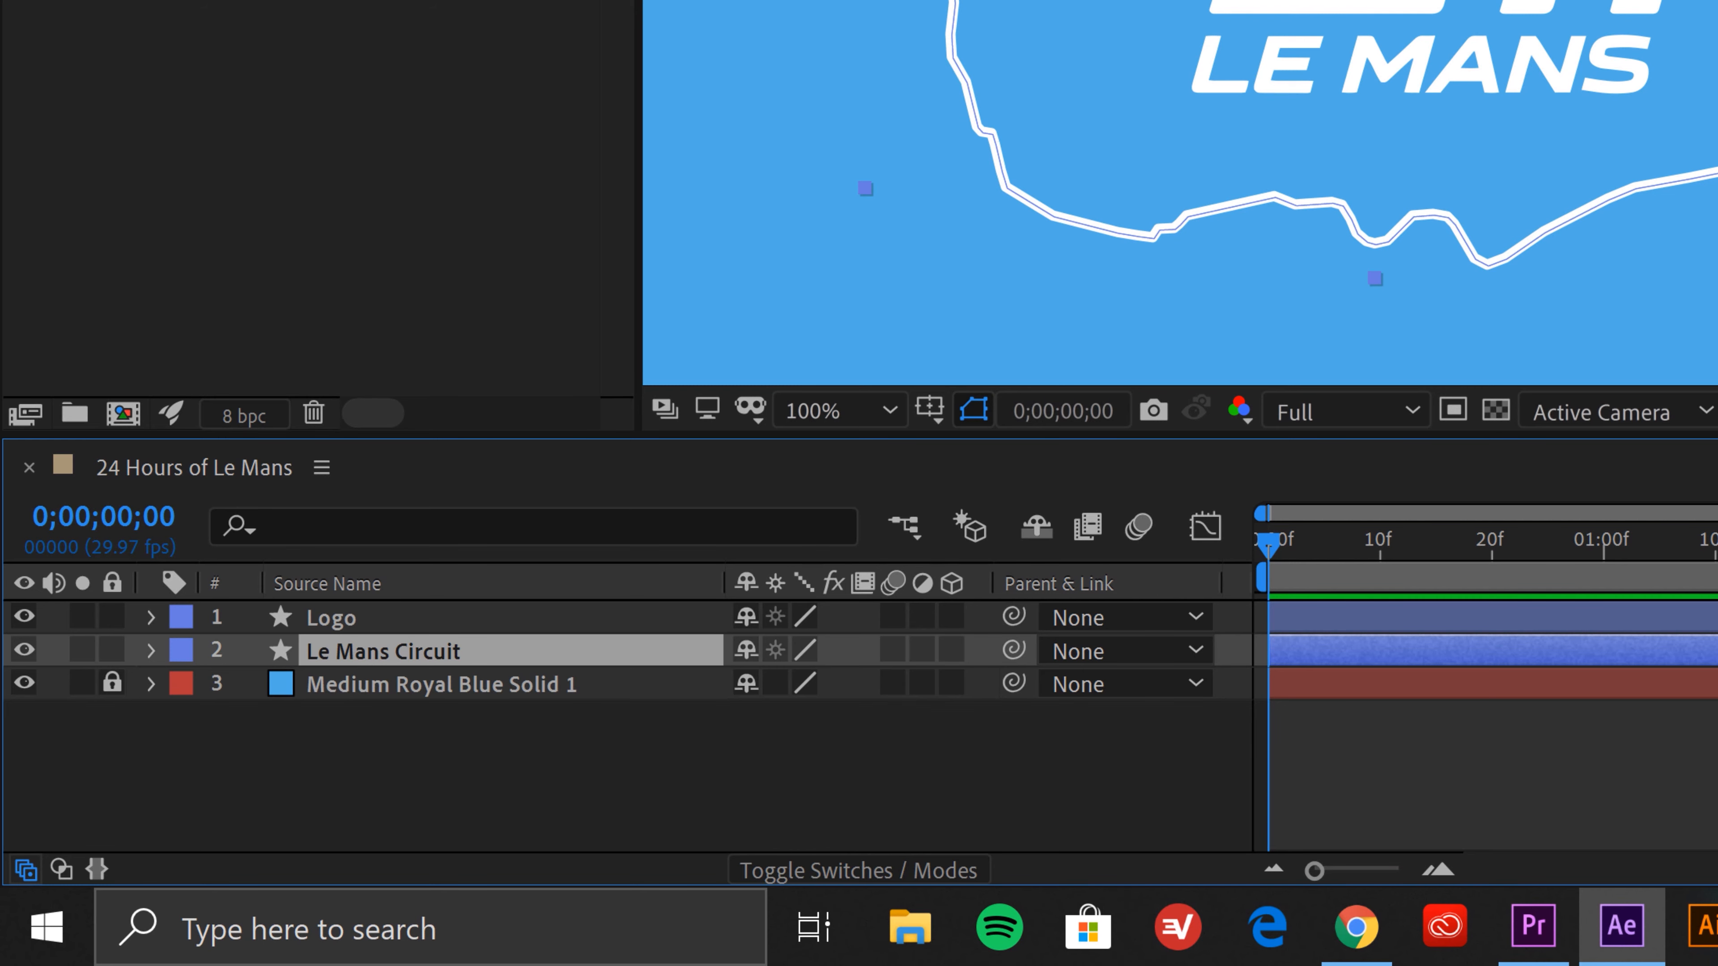
left_click(150, 650)
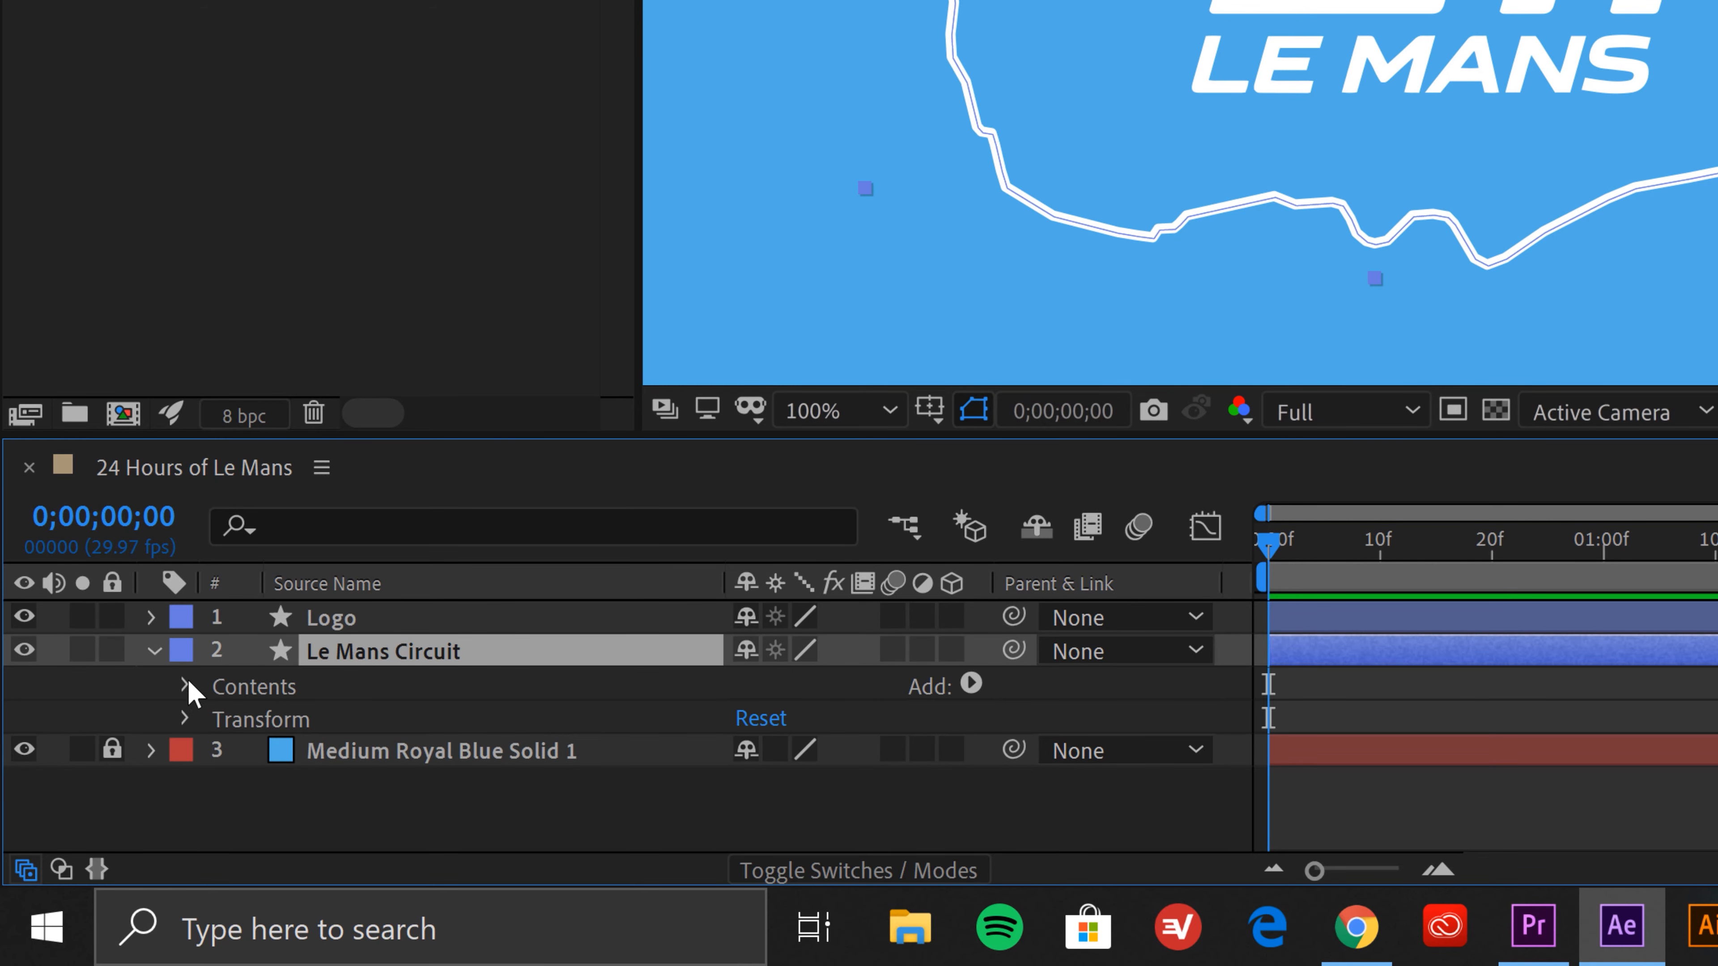
left_click(151, 651)
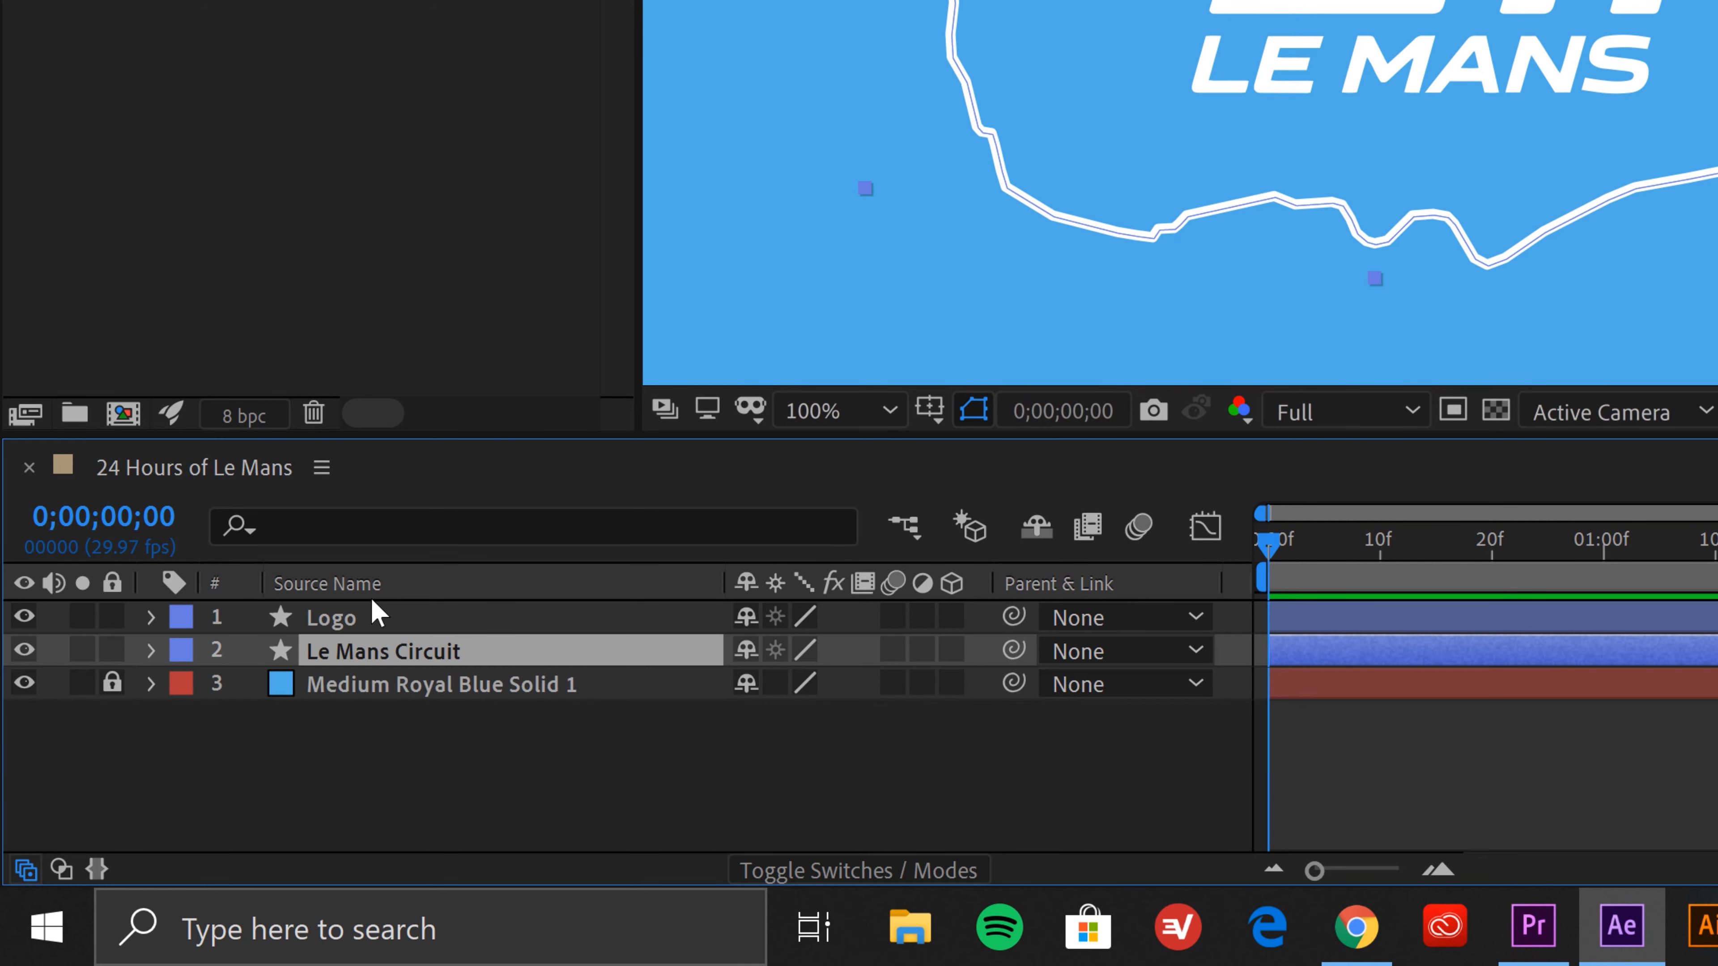
left_click(394, 528)
type("path")
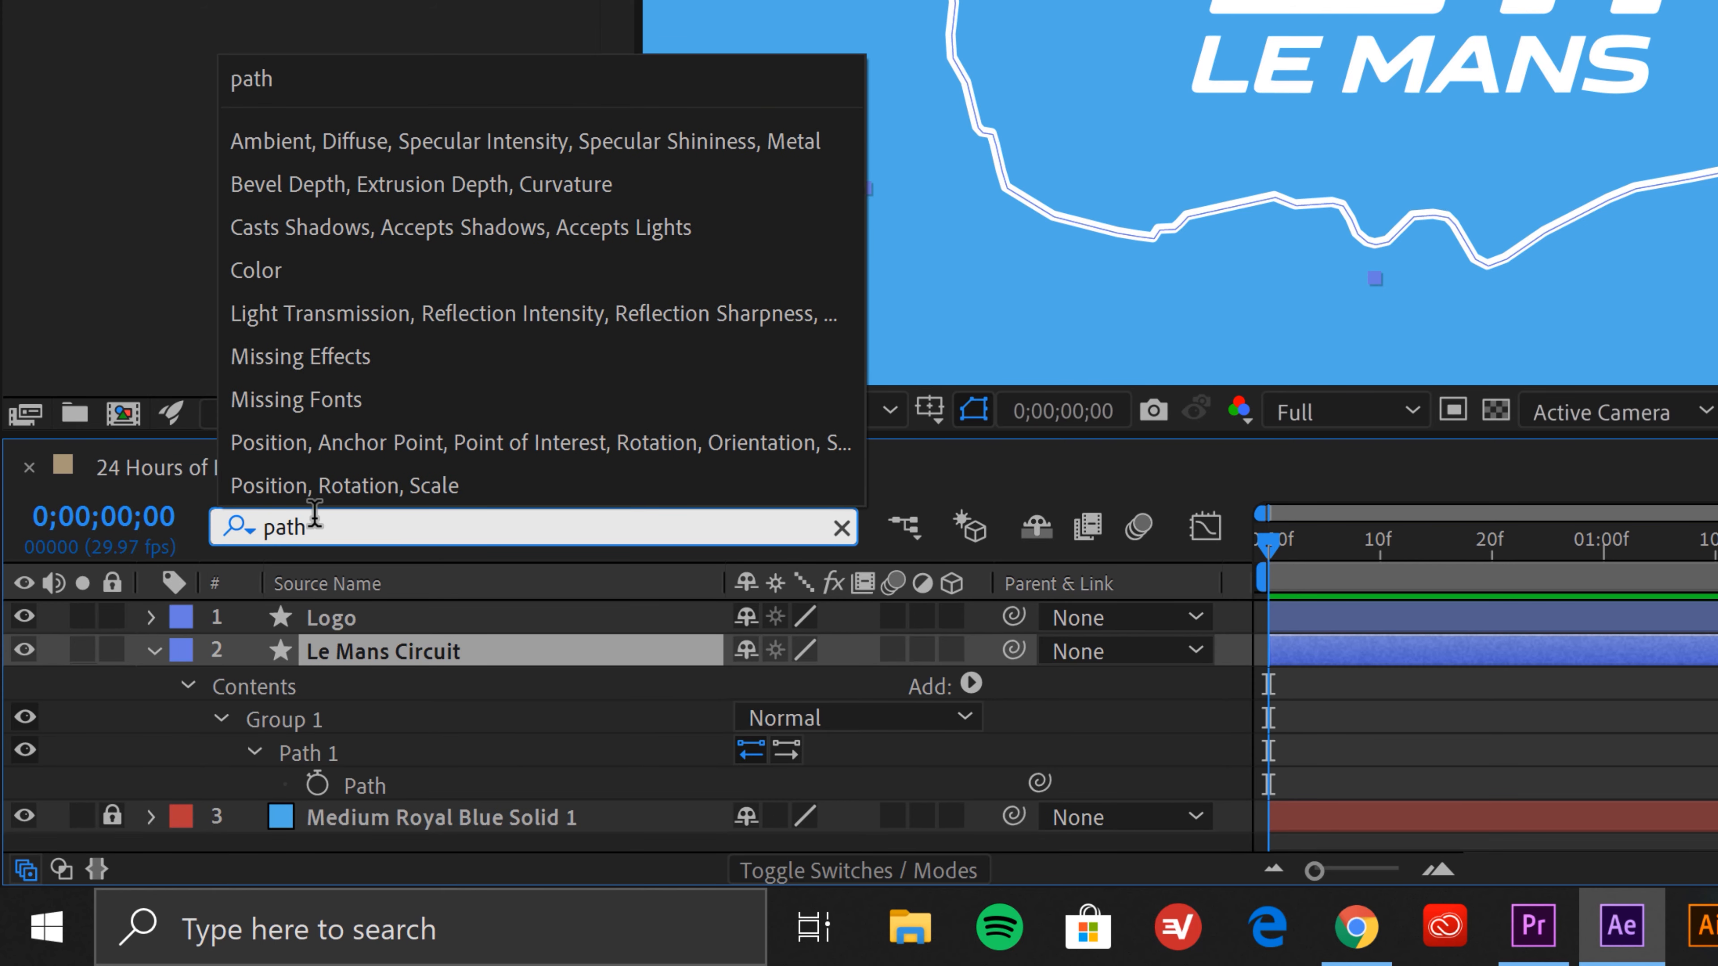
left_click(364, 788)
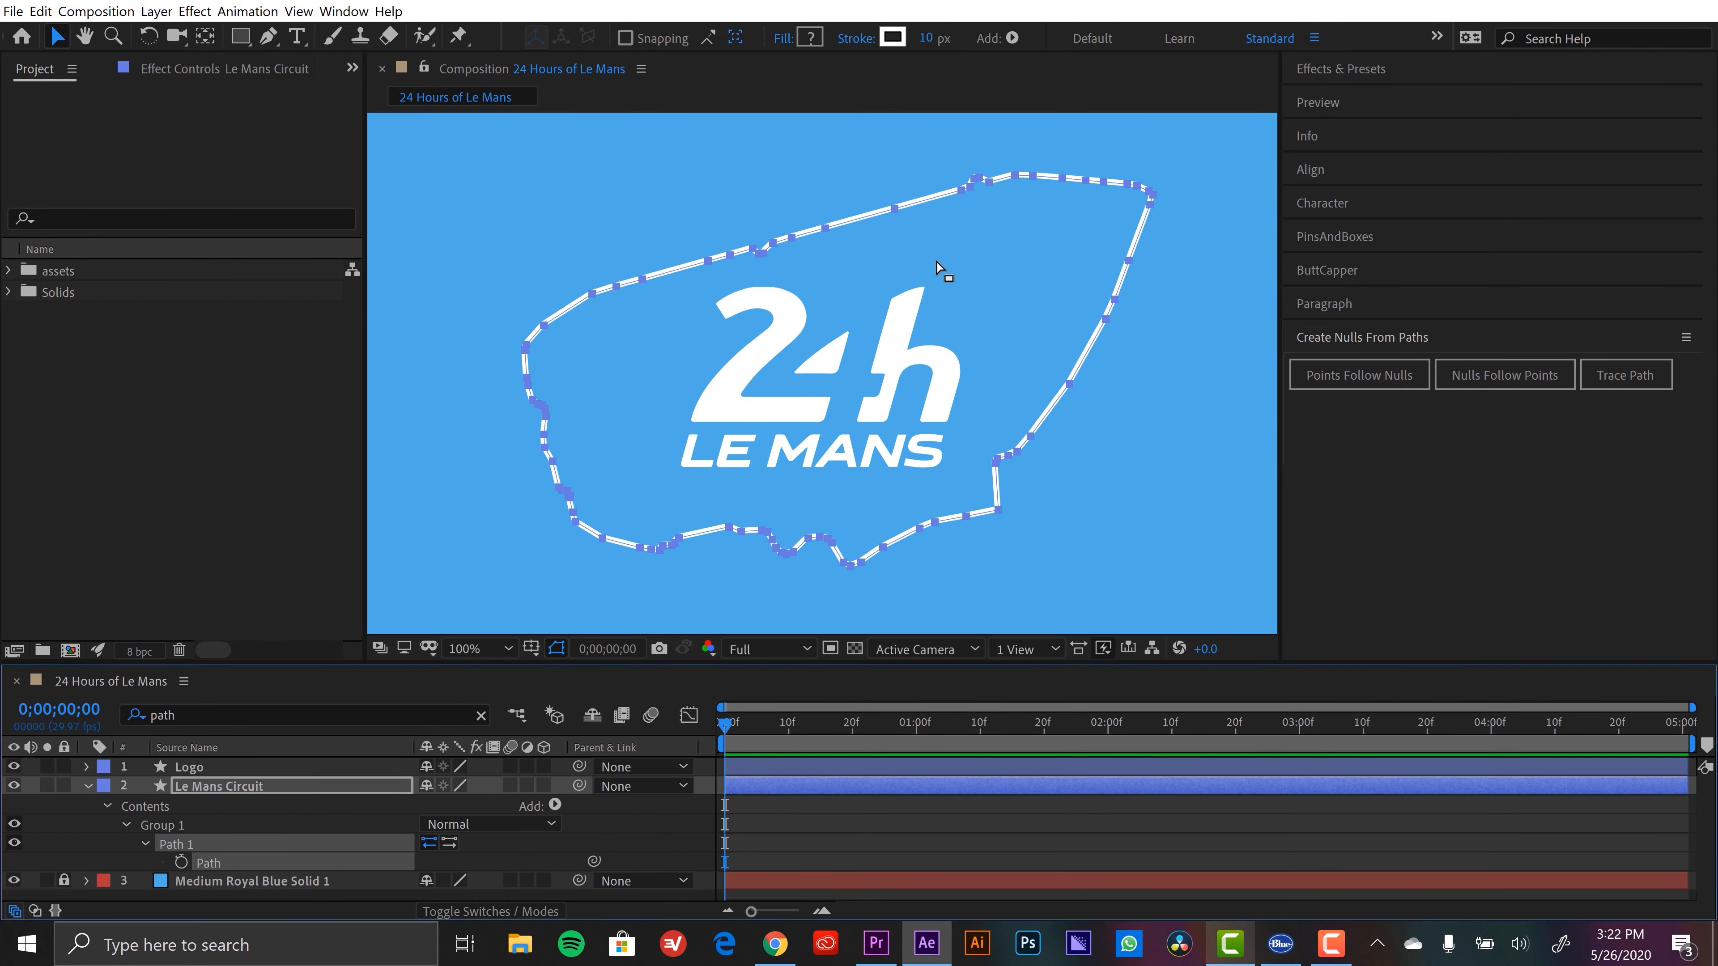
left_click(1604, 372)
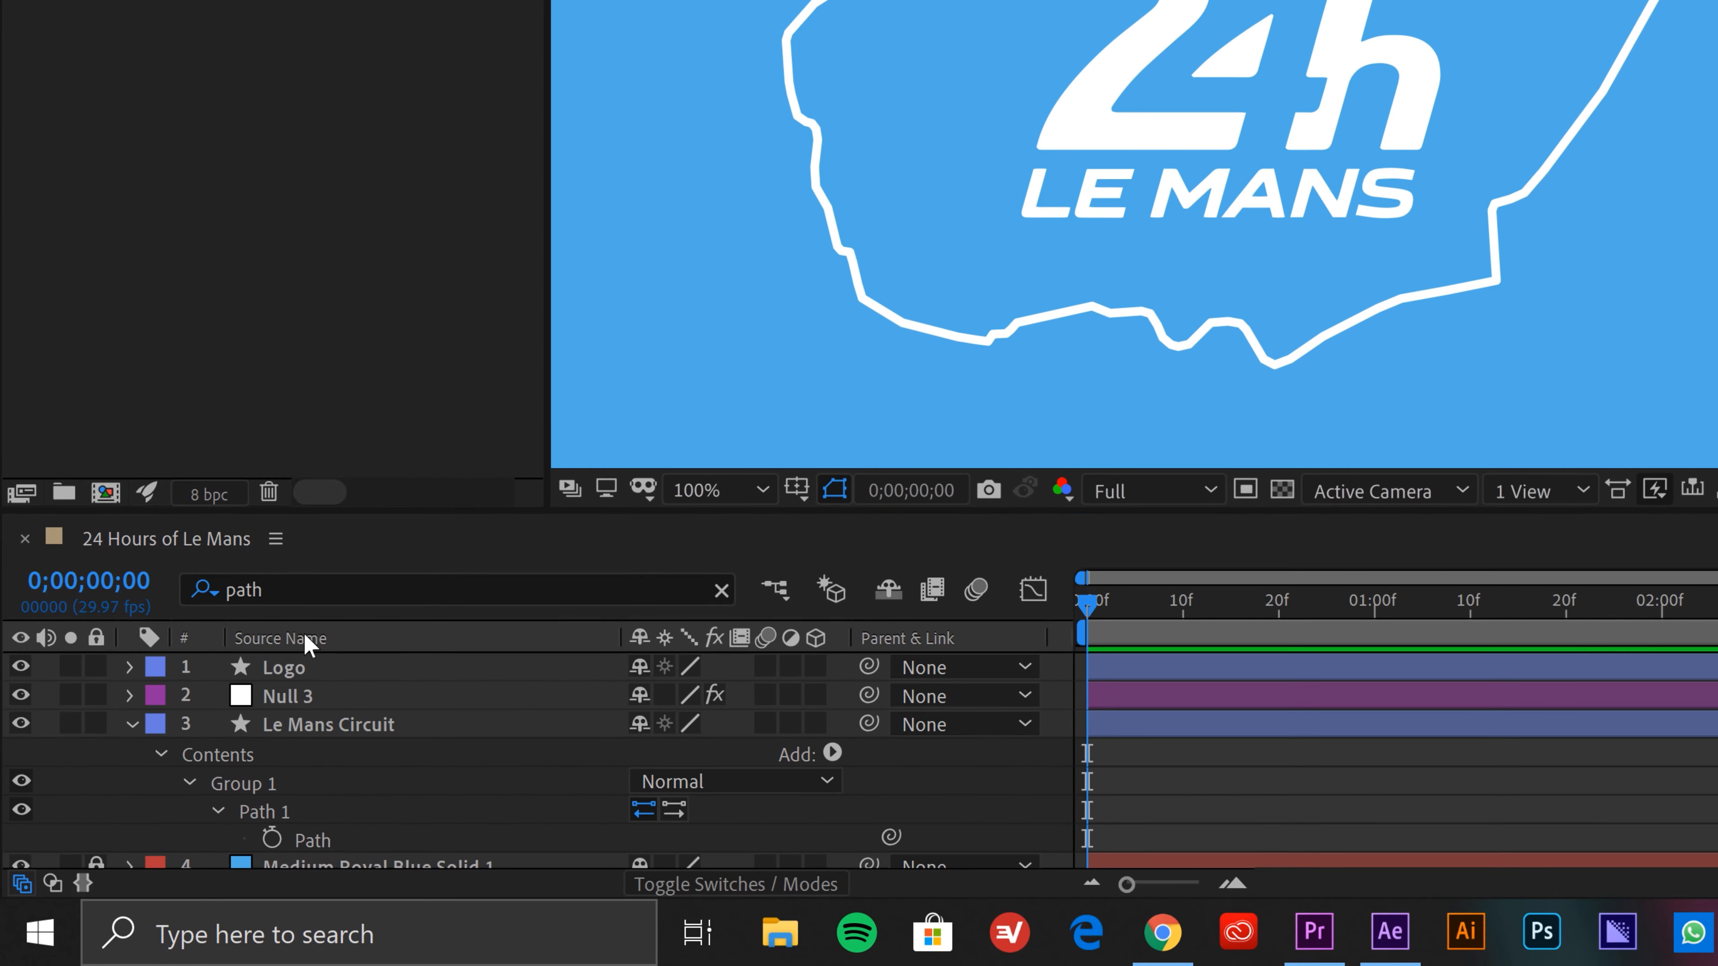
Show layer names instead of source names in the timeline and select the Trace Le Mans Circuit null
left_click(200, 747)
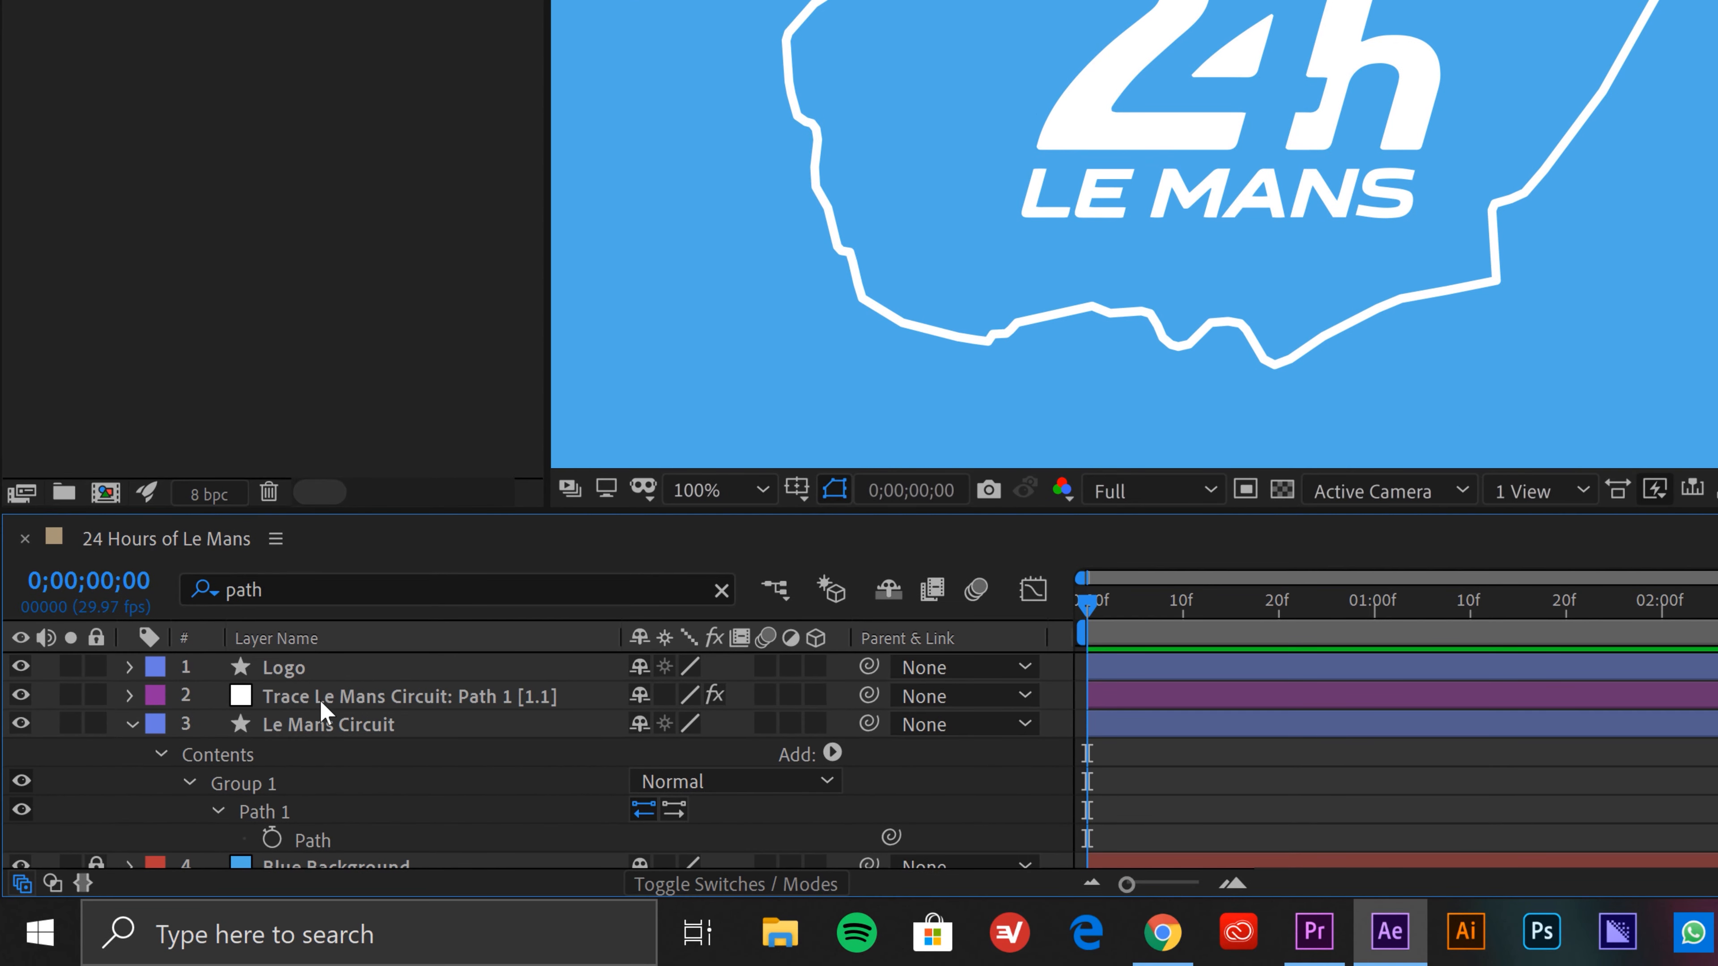
left_click(464, 710)
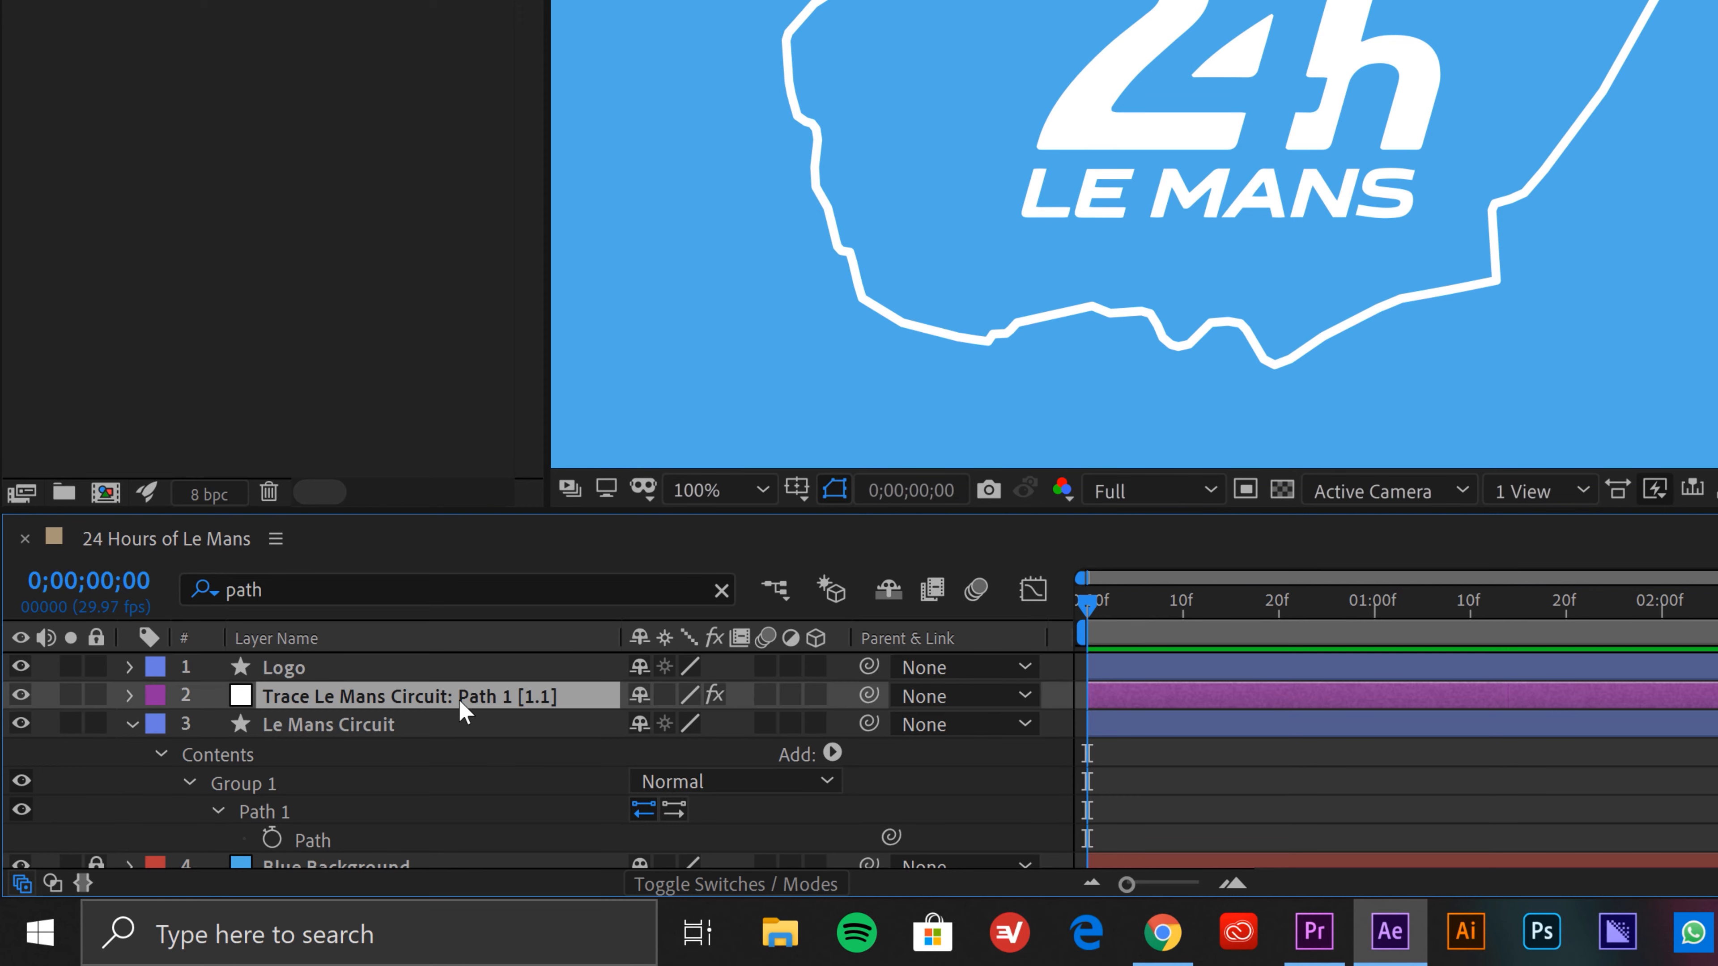
scroll(1323, 211, "down", 2)
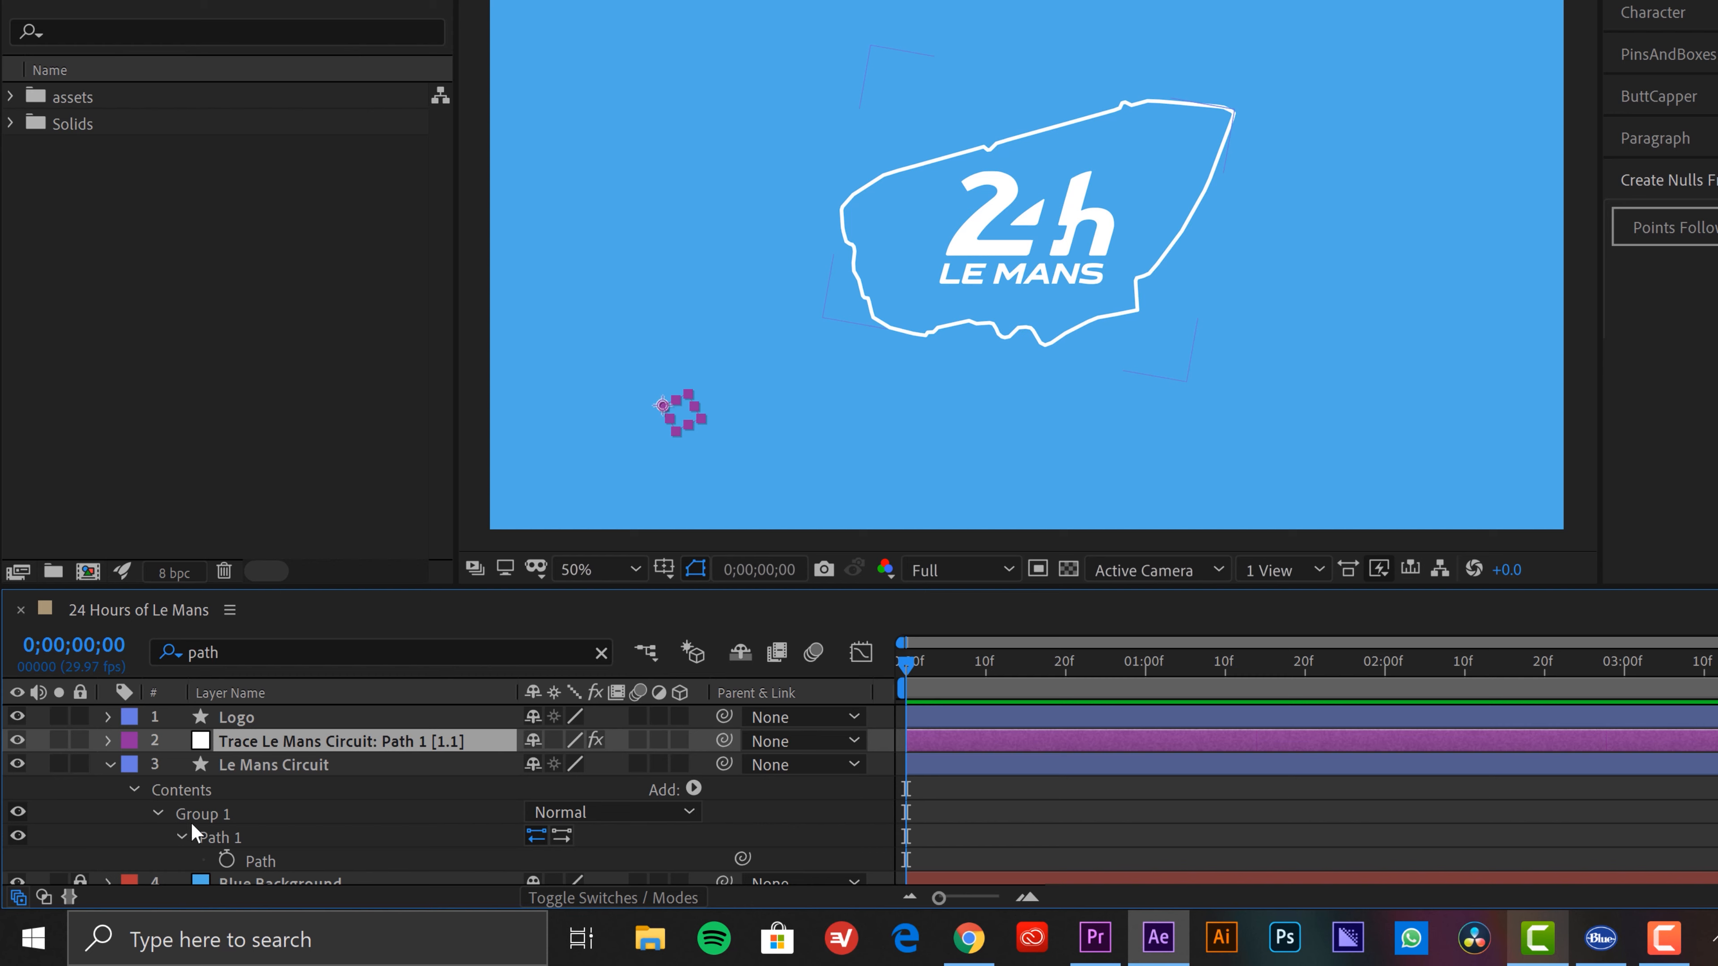
Reveal the Transform: Group 1 properties inside the Le Mans Circuit layer's contents
left_click(135, 790)
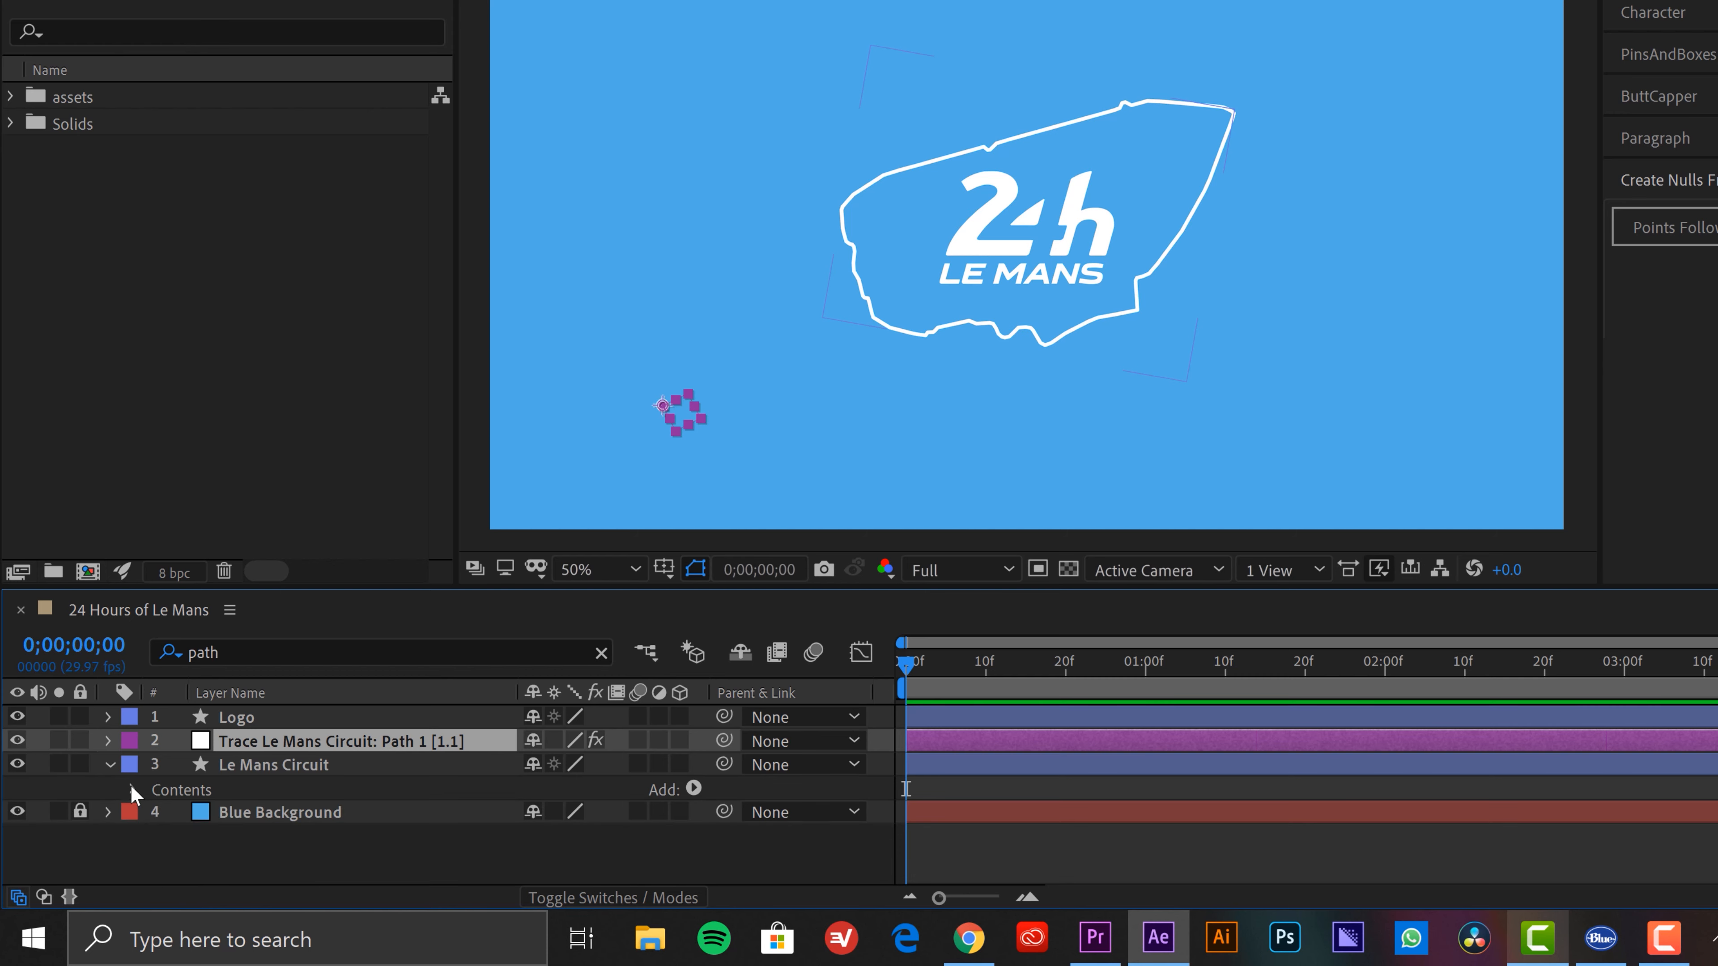
left_click(135, 790)
scroll(156, 794, "down", 1)
scroll(164, 812, "down", 1)
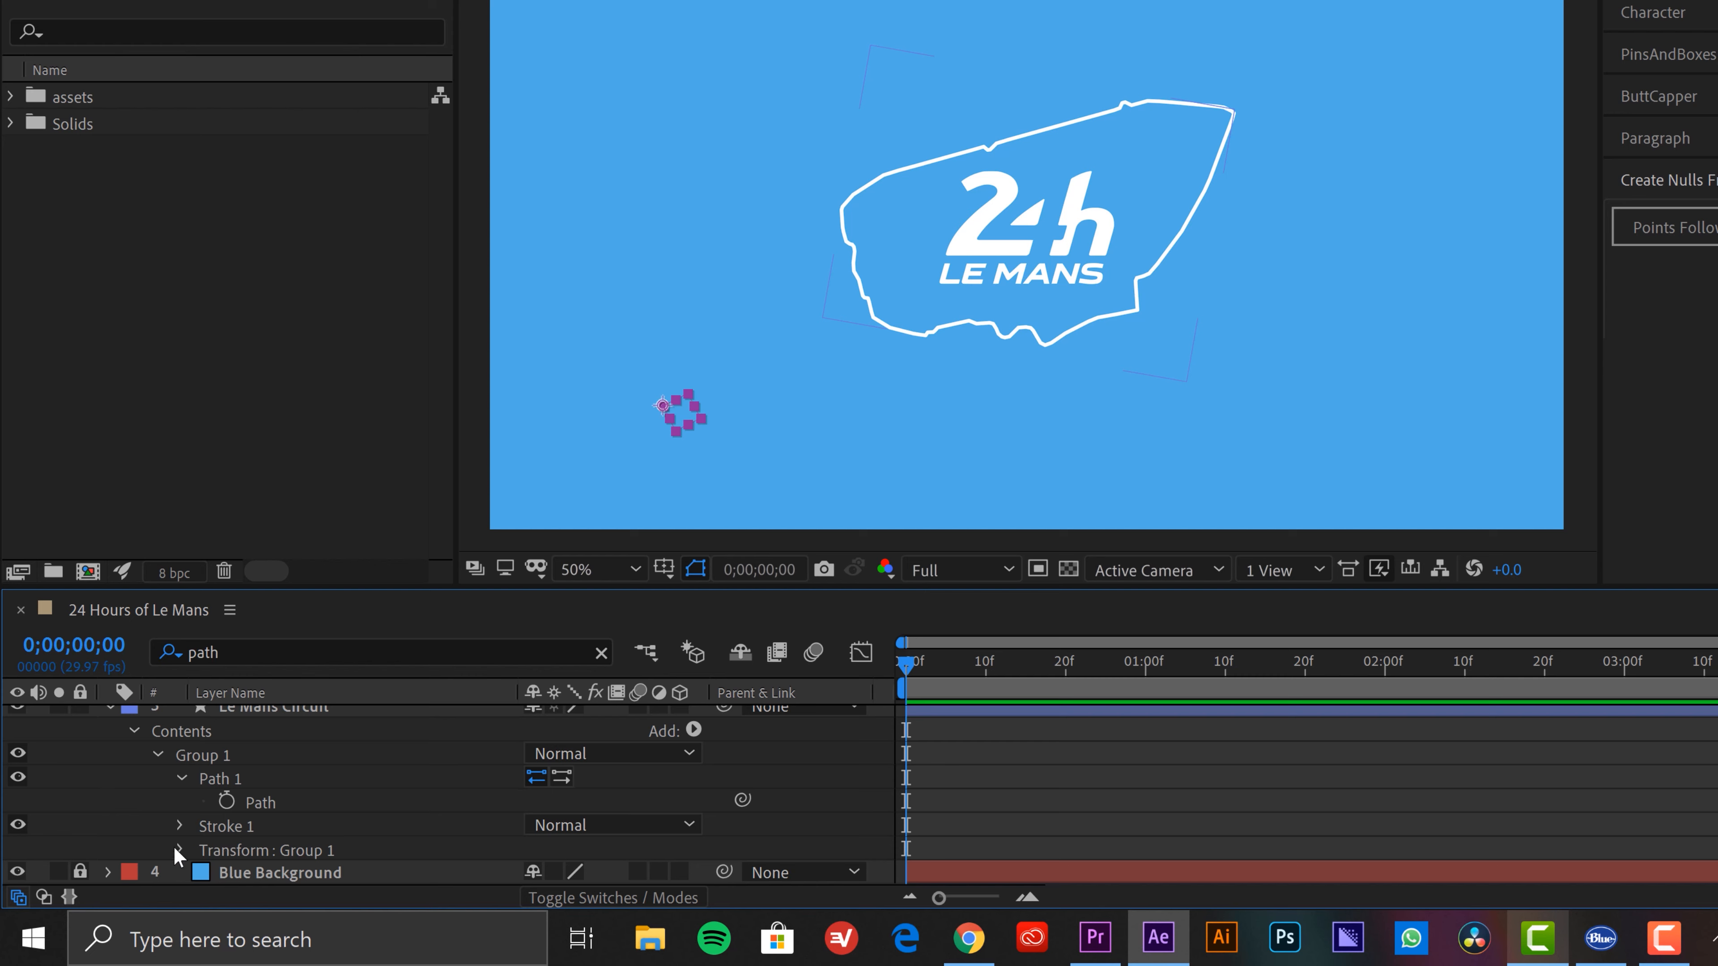
left_click(179, 850)
scroll(211, 816, "down", 5)
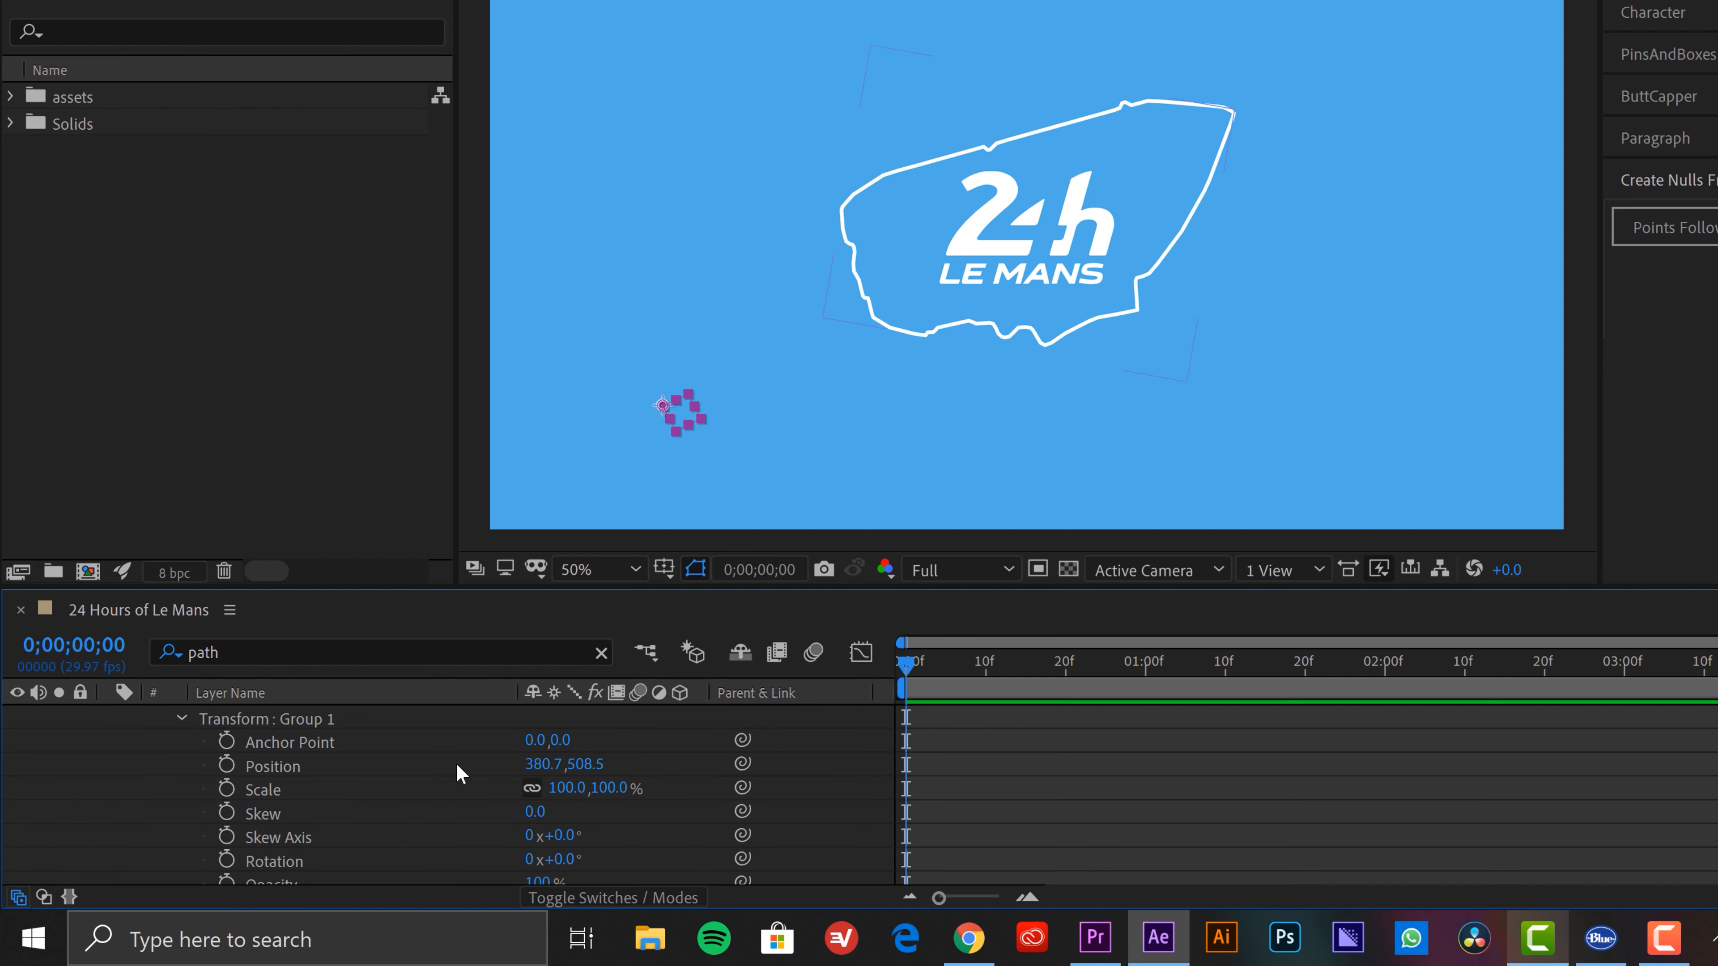
Set the Position of the Le Mans Circuit layer's Group 1 transform to 0, 0
left_click_drag(538, 773, 544, 774)
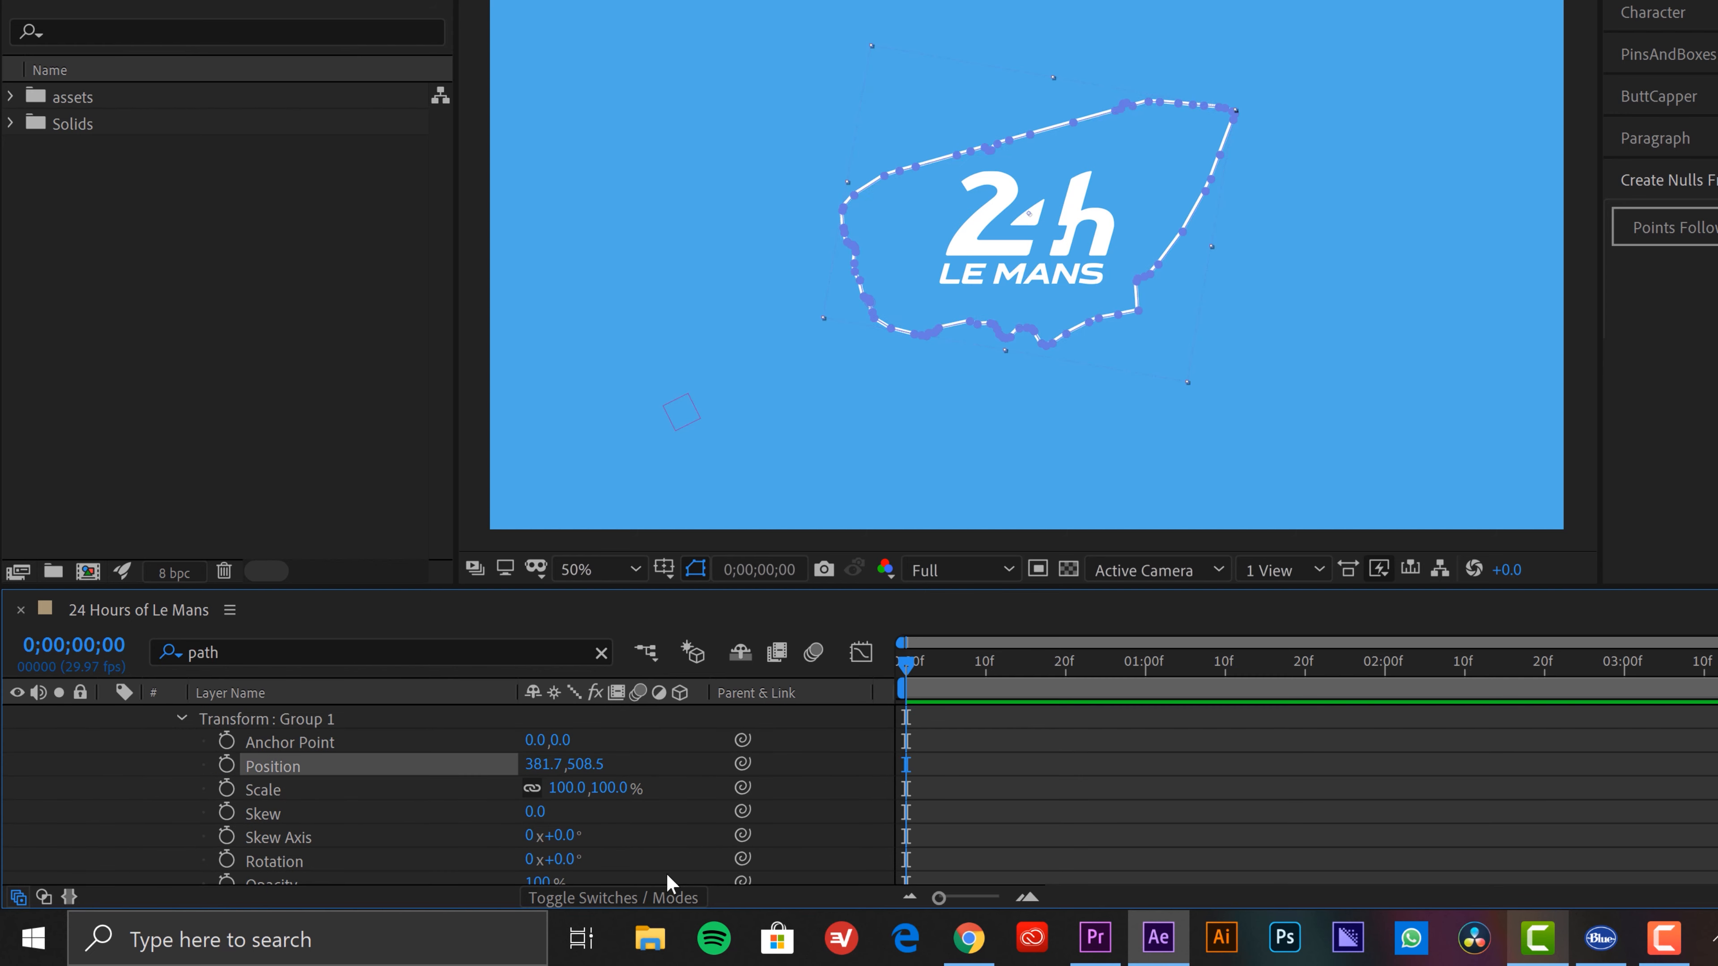
left_click(551, 765)
type("0")
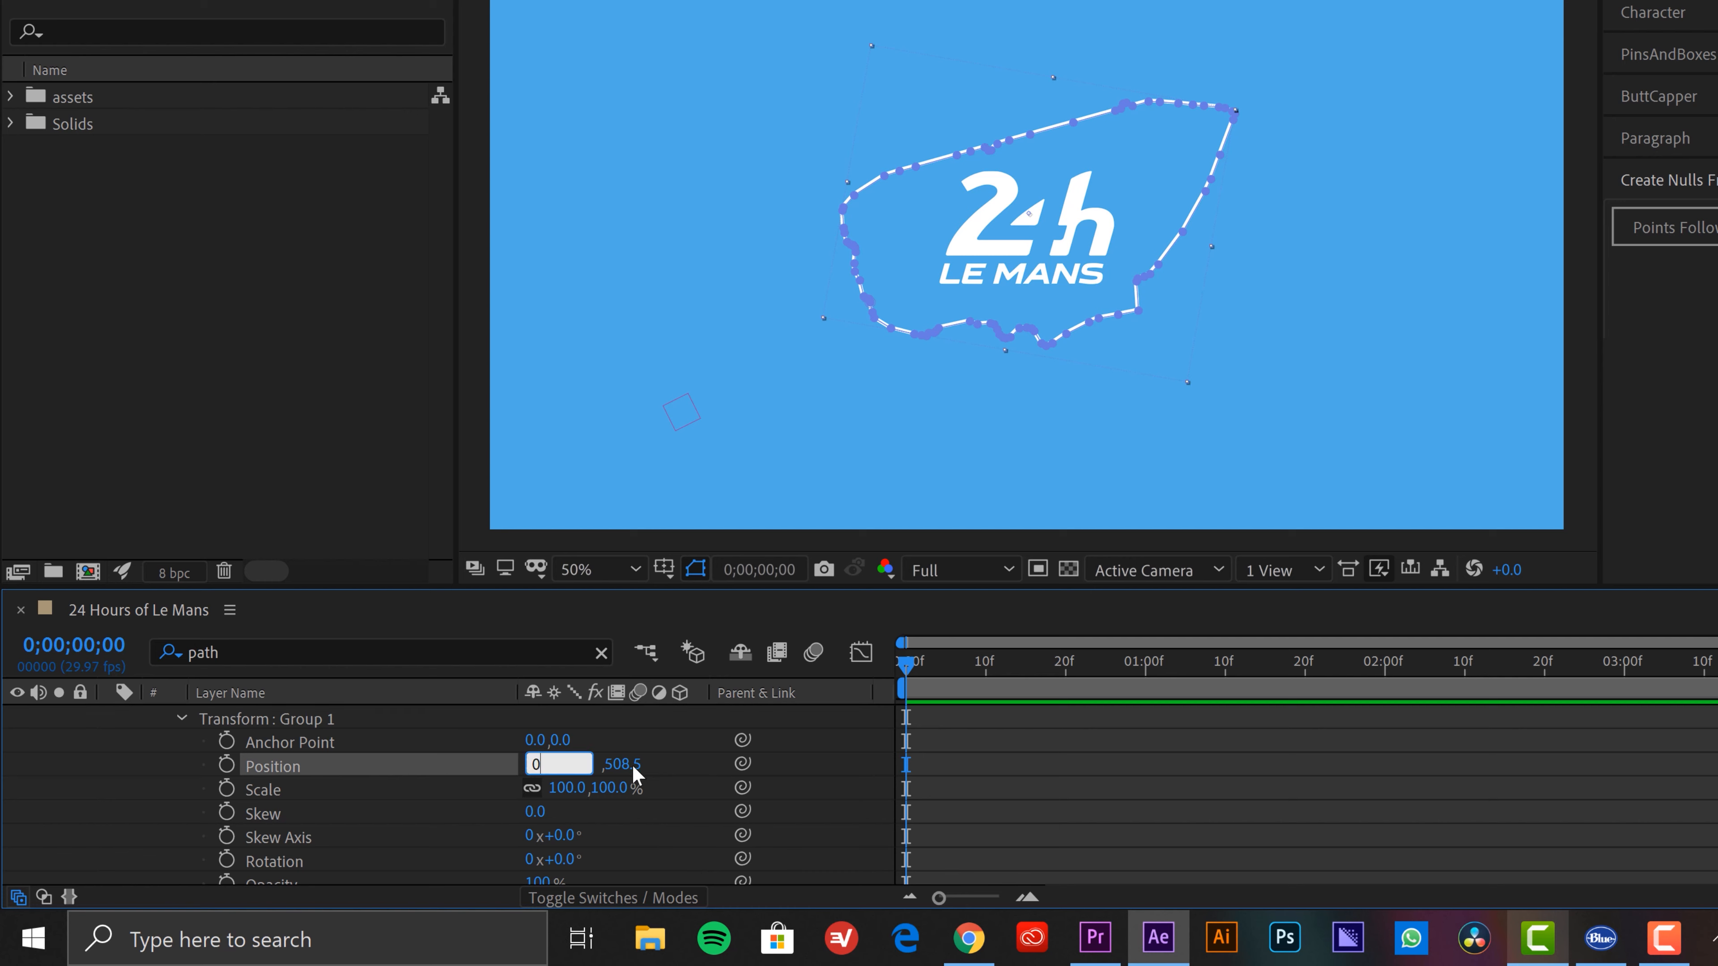
key("Return")
left_click(568, 765)
type("0")
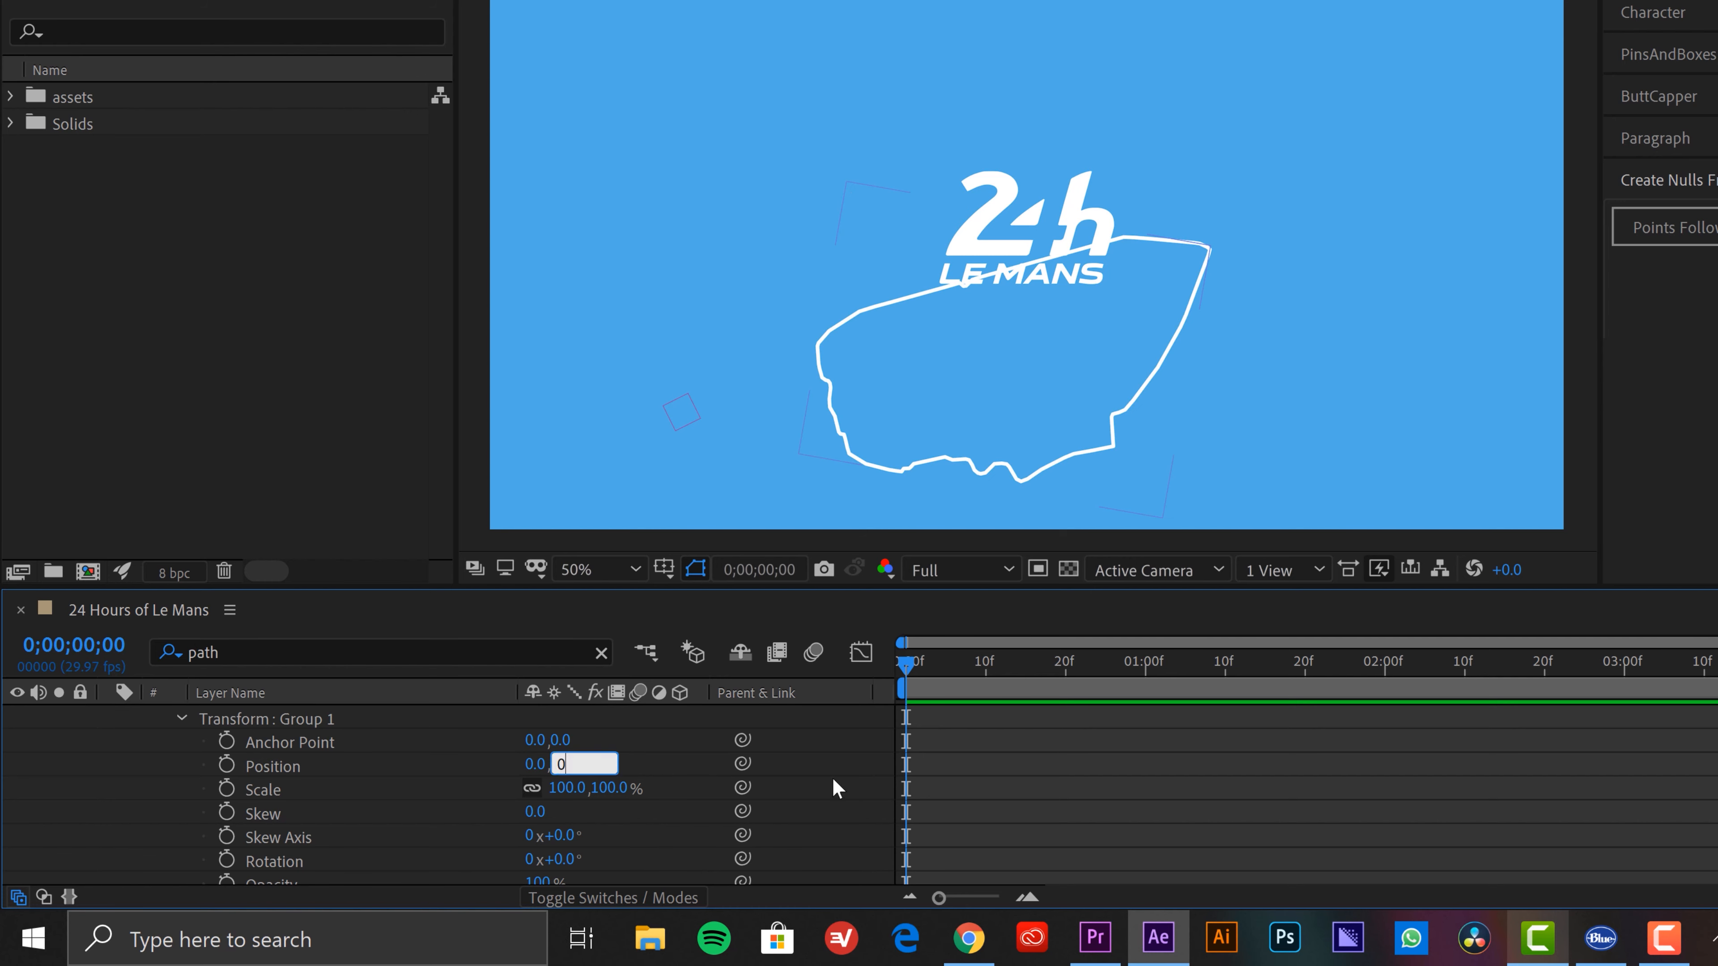
key("Return")
Select the trace null and scrub from the start to frame 17 to check that it follows the circuit path
scroll(308, 779, "up", 3)
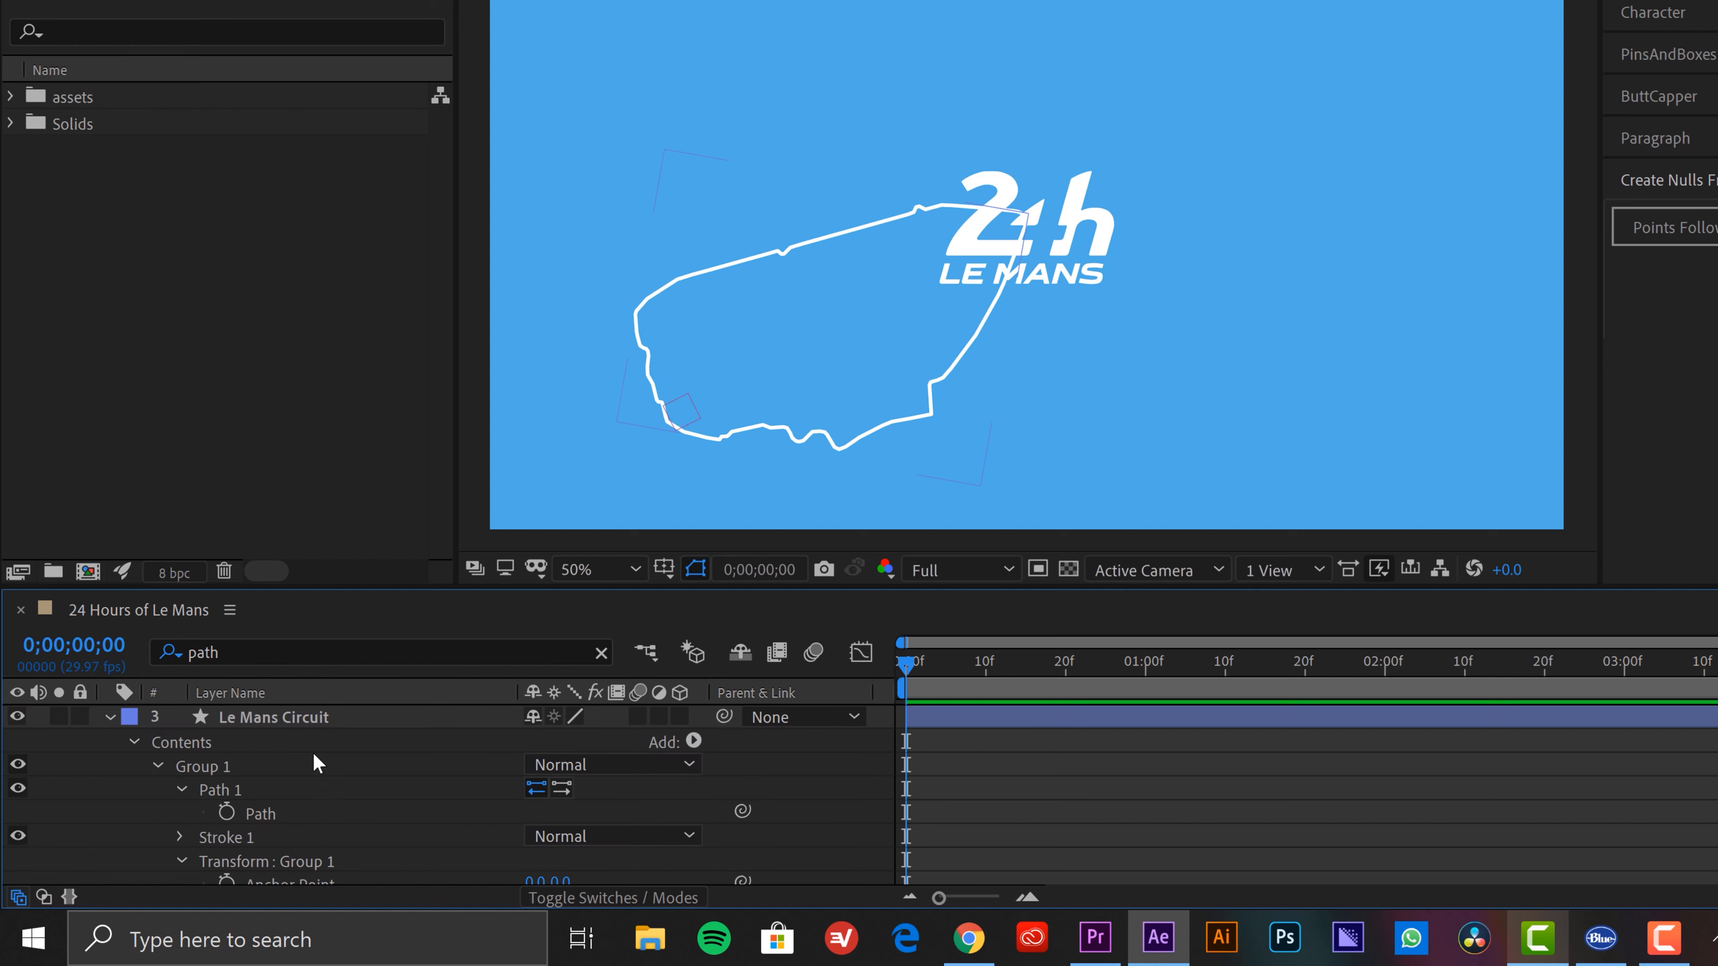
key("period")
key("period")
left_click_drag(676, 395, 1036, 276)
scroll(1044, 854, "up", 2)
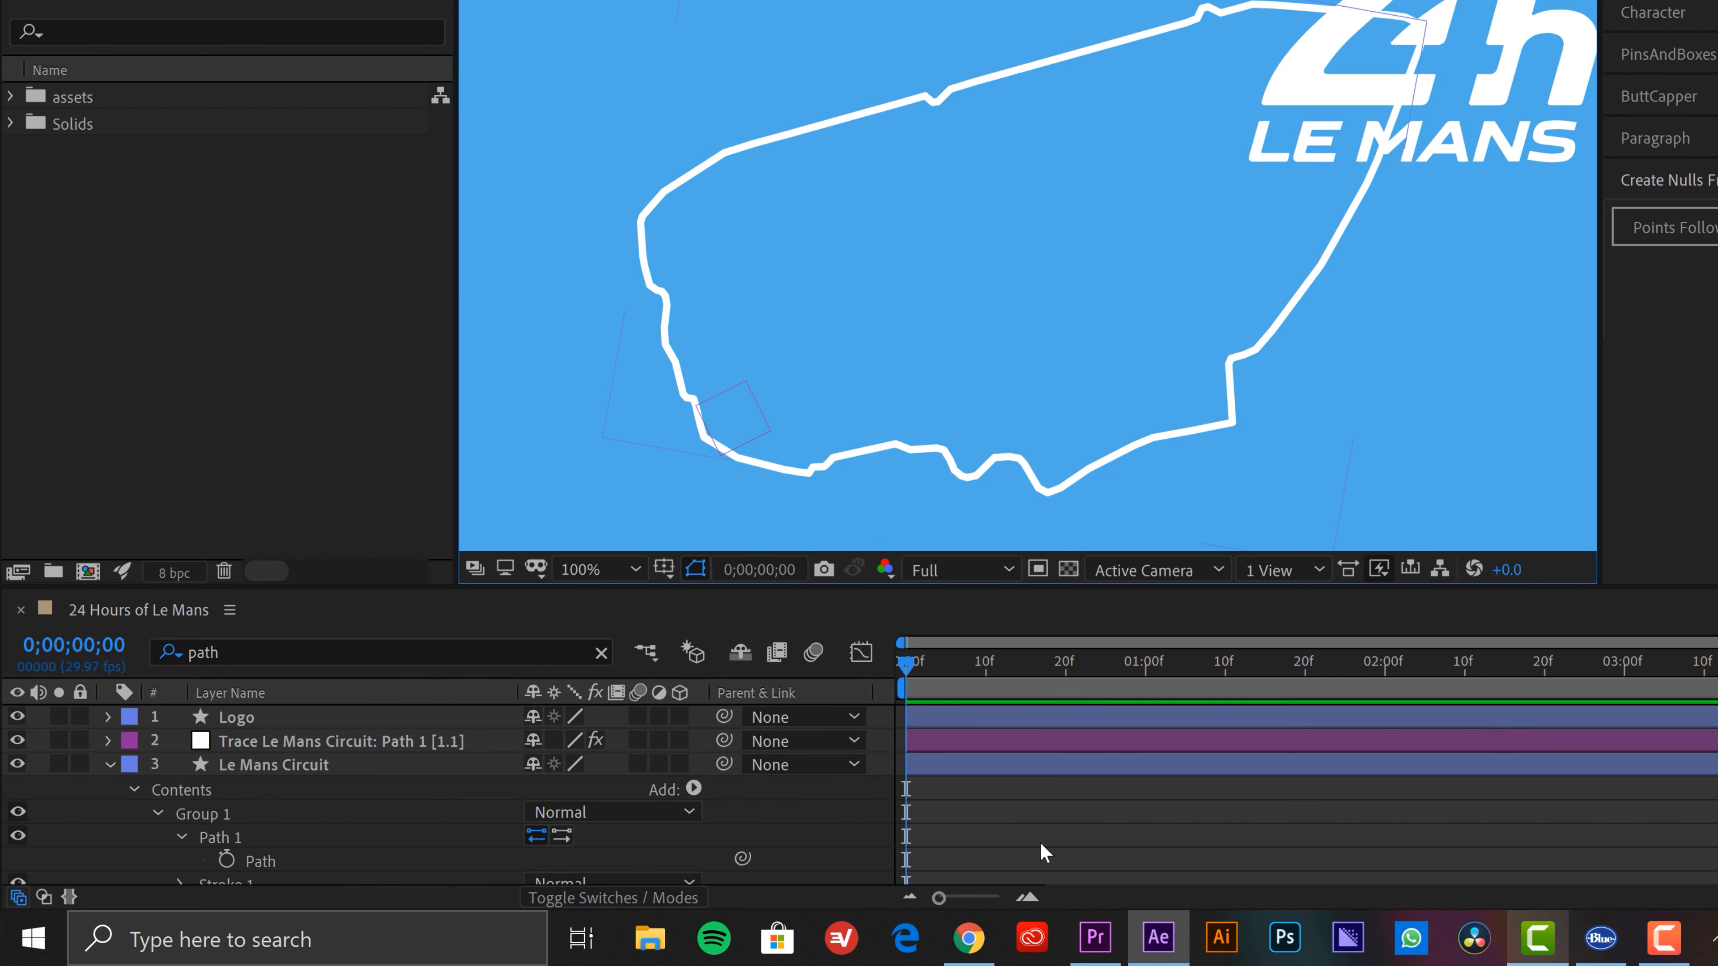
left_click(291, 742)
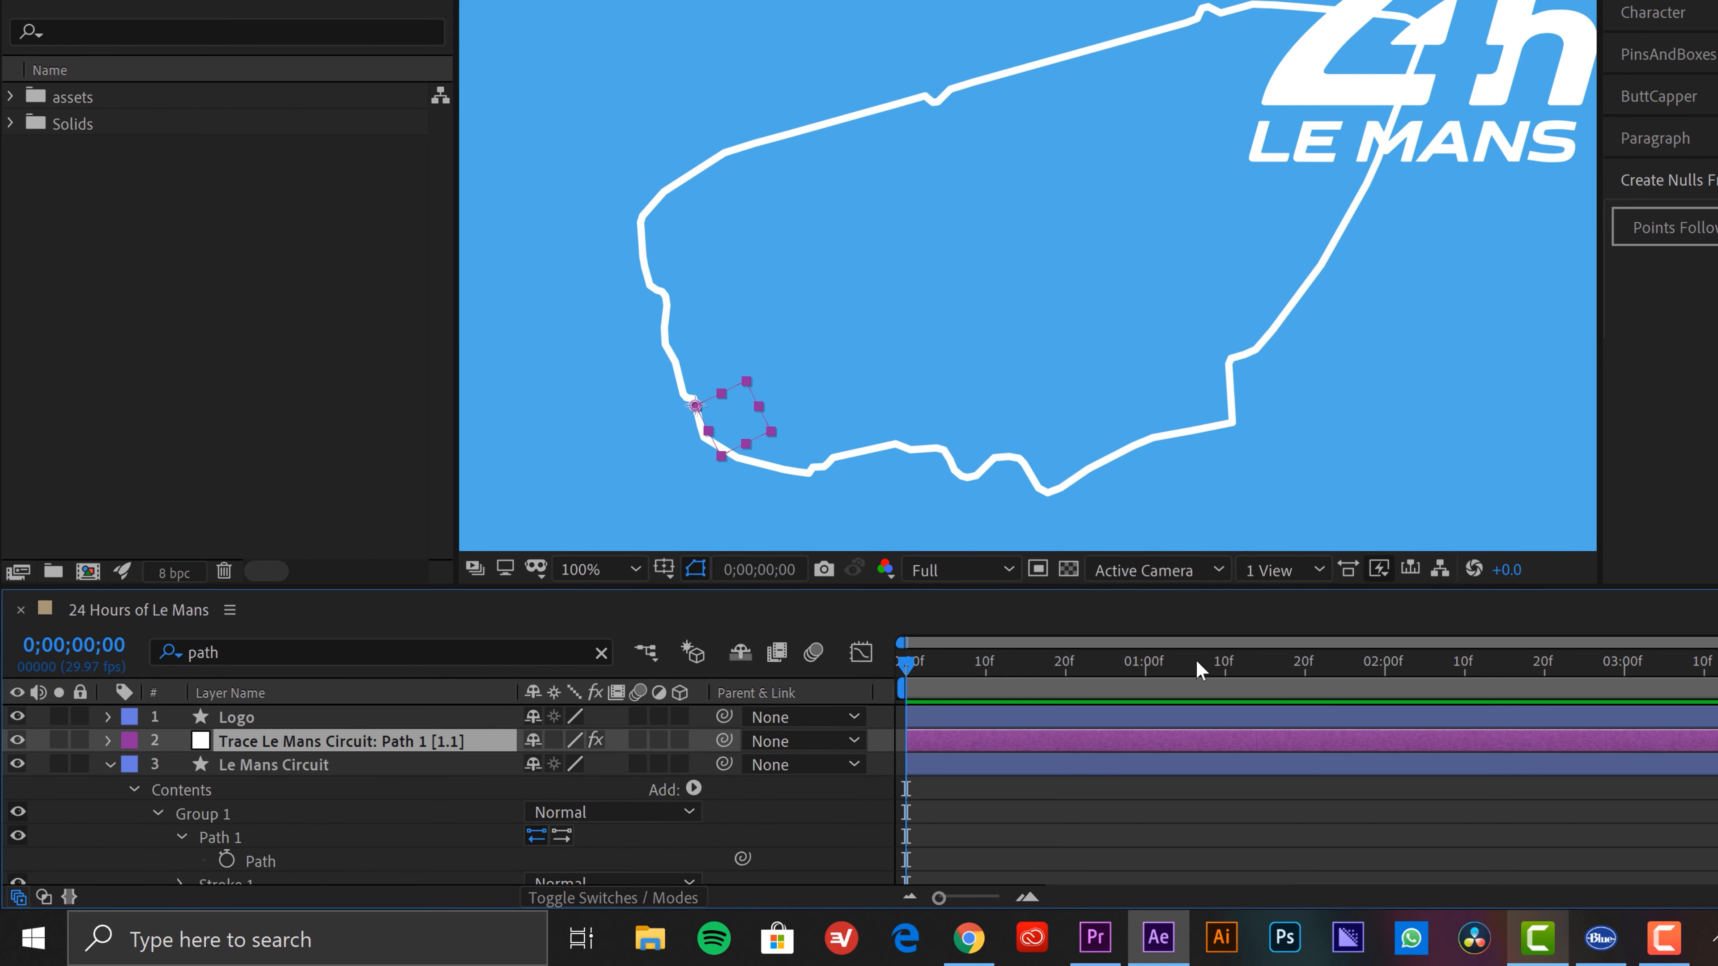
mouse_move(915, 675)
left_mouse_down()
mouse_move(1126, 667)
mouse_move(1062, 664)
mouse_move(1046, 644)
left_mouse_up()
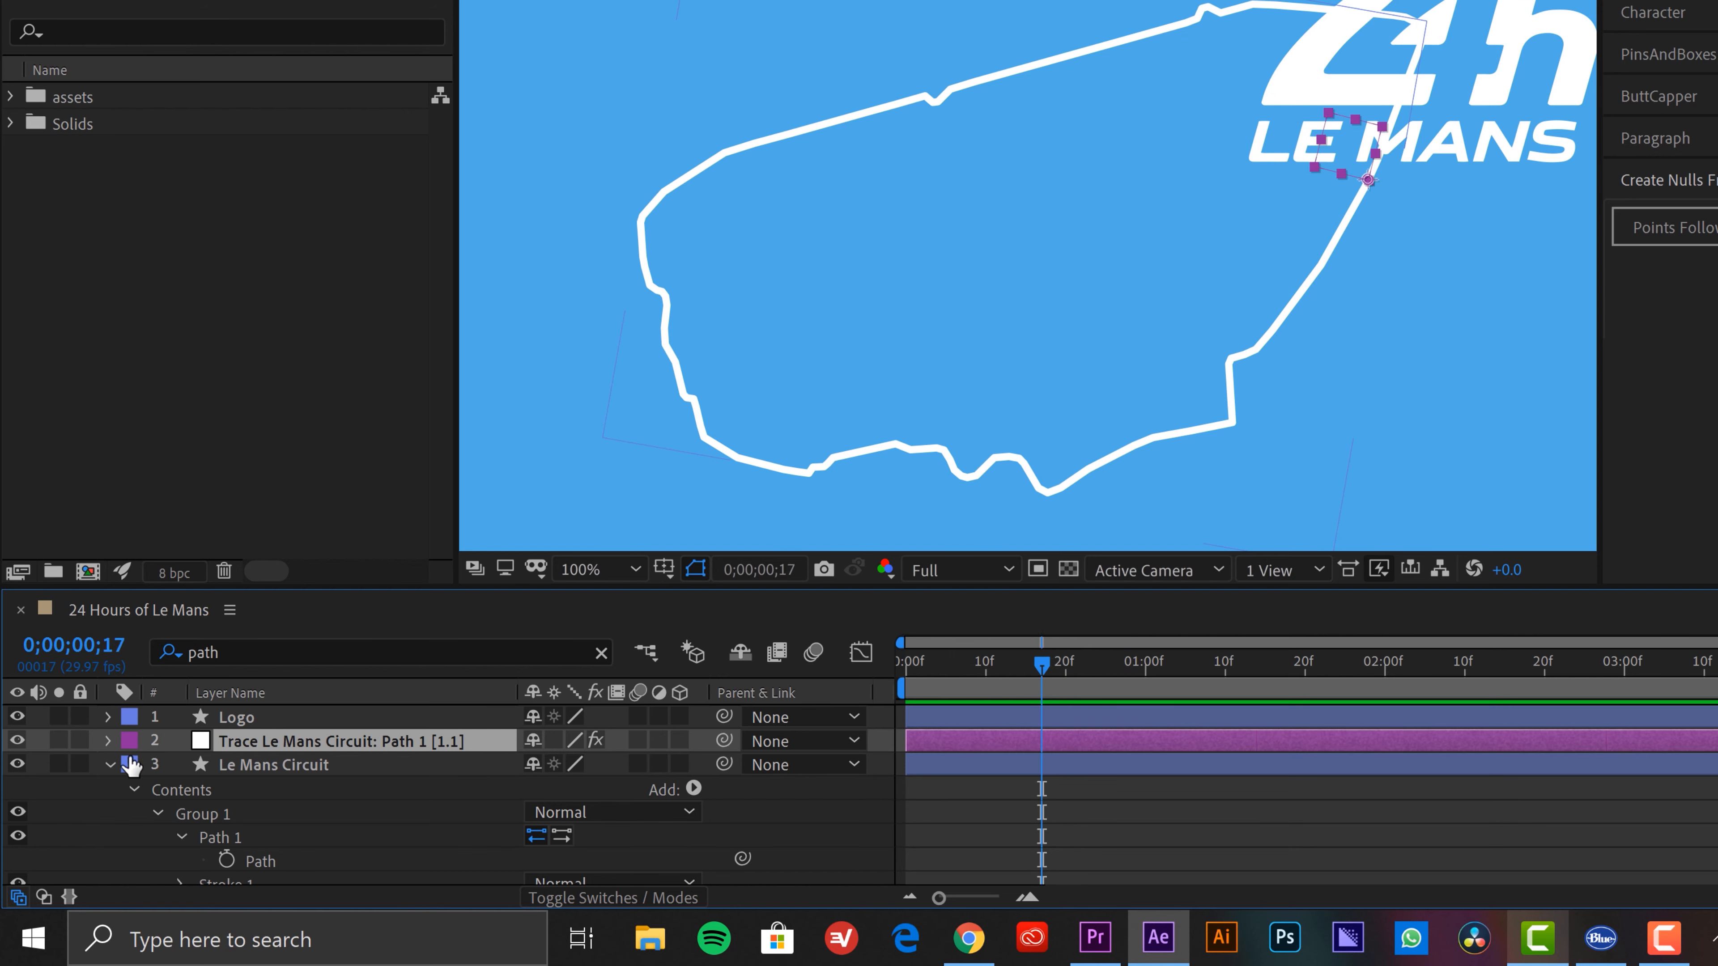
Collapse the Le Mans Circuit layer and move its shape so the track surrounds the 24h Le Mans logo
left_click(109, 764)
left_click(242, 763)
scroll(1080, 229, "down", 2)
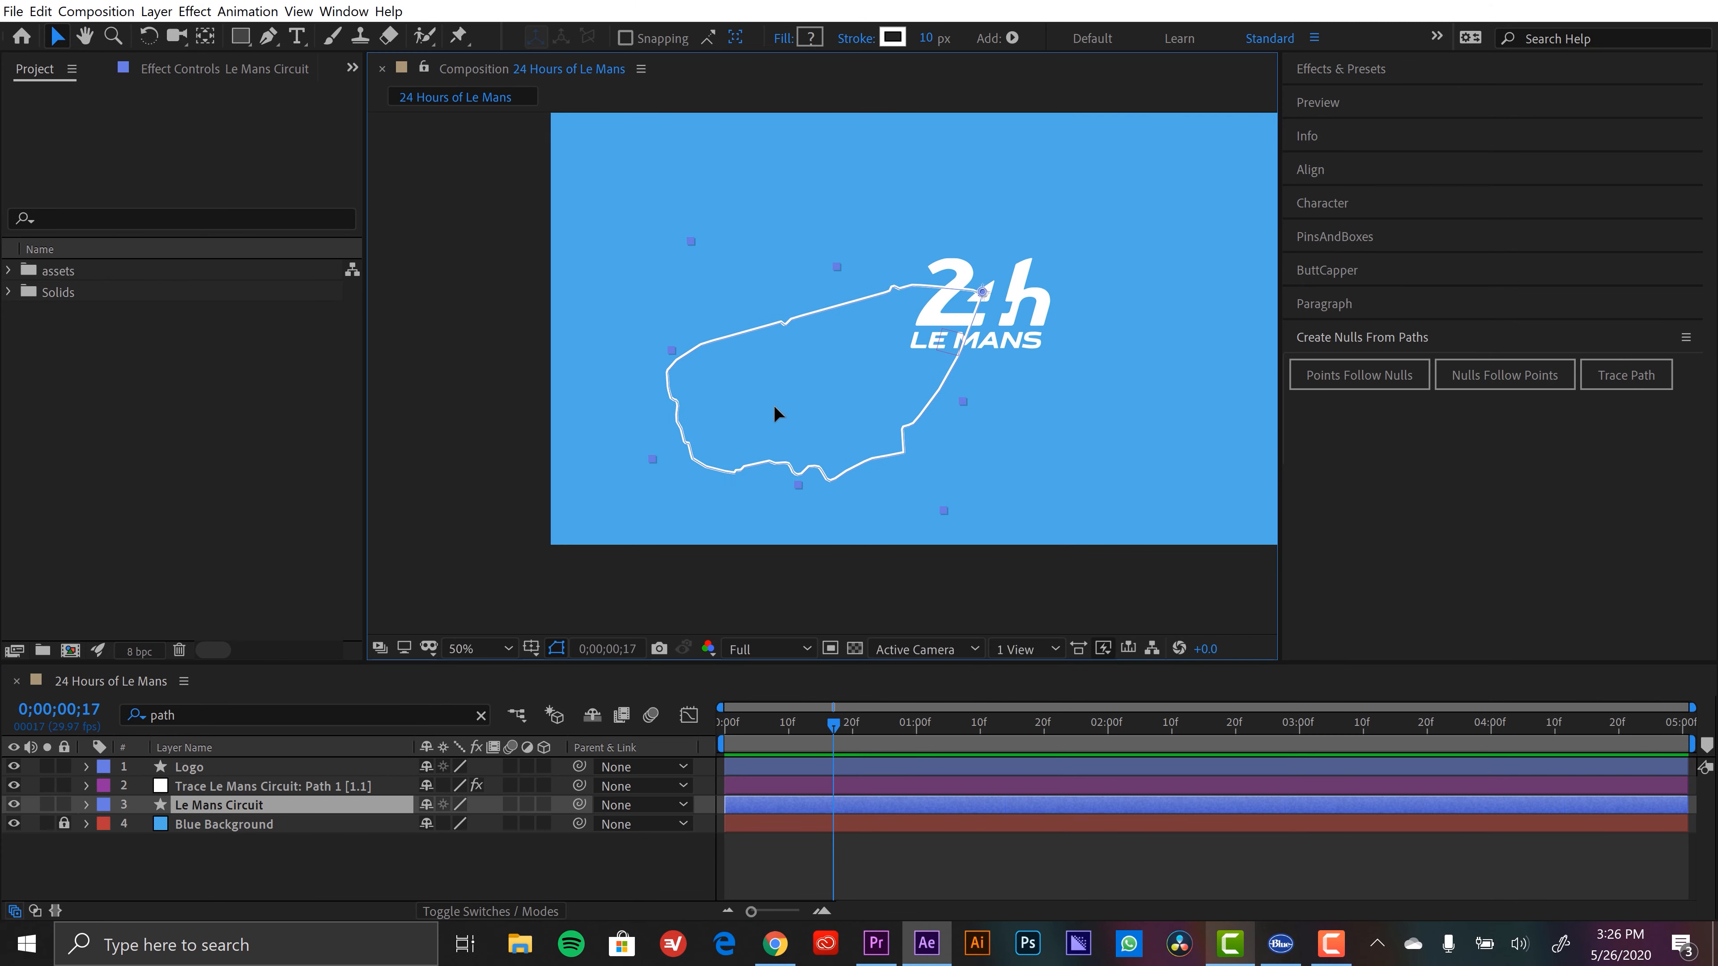
left_click_drag(937, 285, 1202, 281)
mouse_move(991, 401)
left_mouse_down()
mouse_move(963, 276)
mouse_move(829, 342)
mouse_move(975, 304)
mouse_move(964, 328)
mouse_move(980, 305)
left_mouse_up()
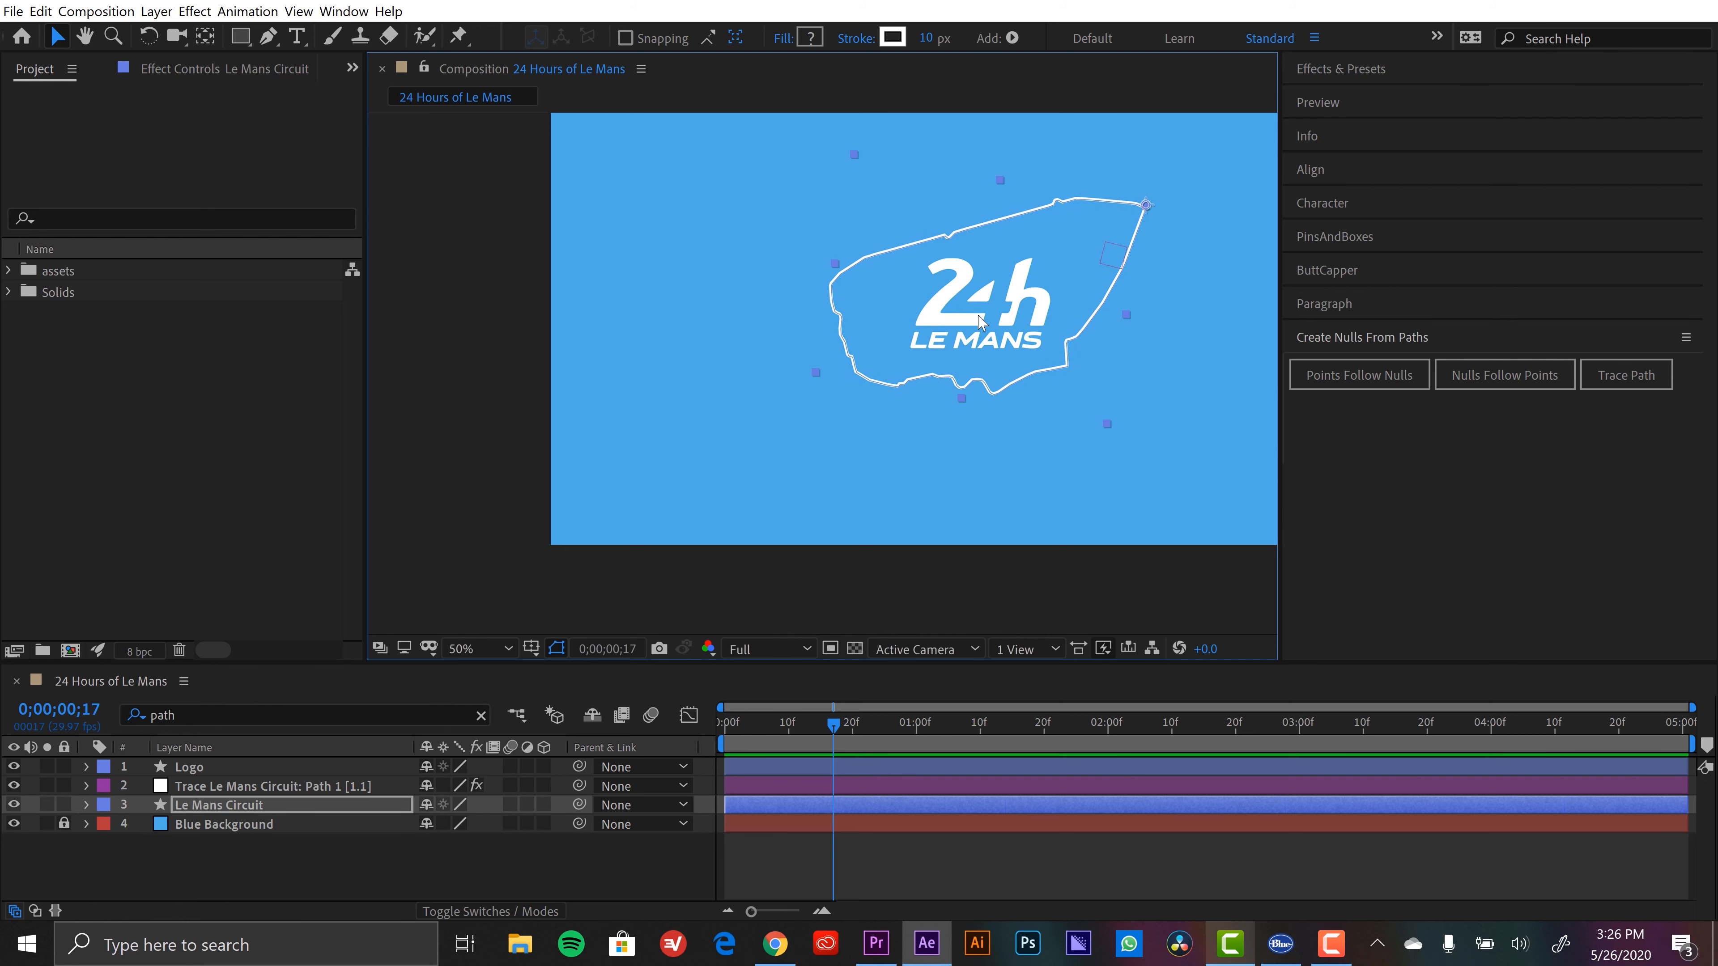
left_click(447, 876)
Scrub back to frame 7 to check that the null still follows the repositioned circuit
left_click_drag(828, 728, 768, 716)
scroll(1035, 298, "up", 1)
left_click_drag(1035, 298, 745, 450)
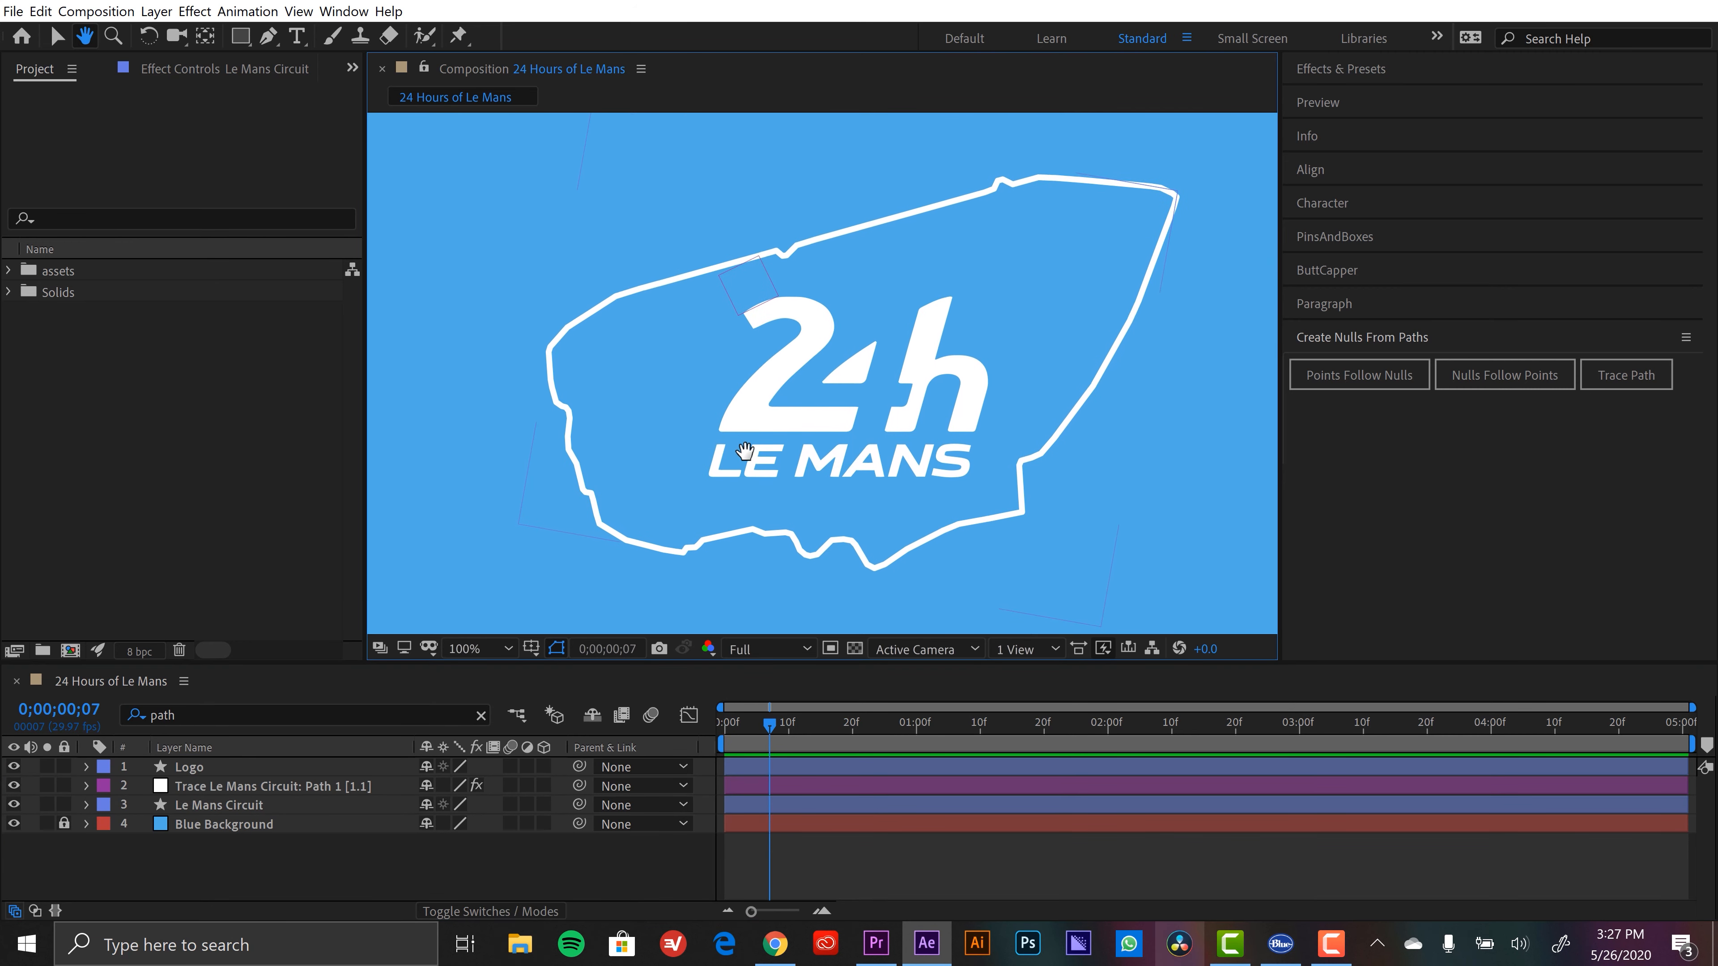
key("v")
Show the trace null's Trace Path effect settings and reveal its Progress keyframes in the timeline
left_click(216, 786)
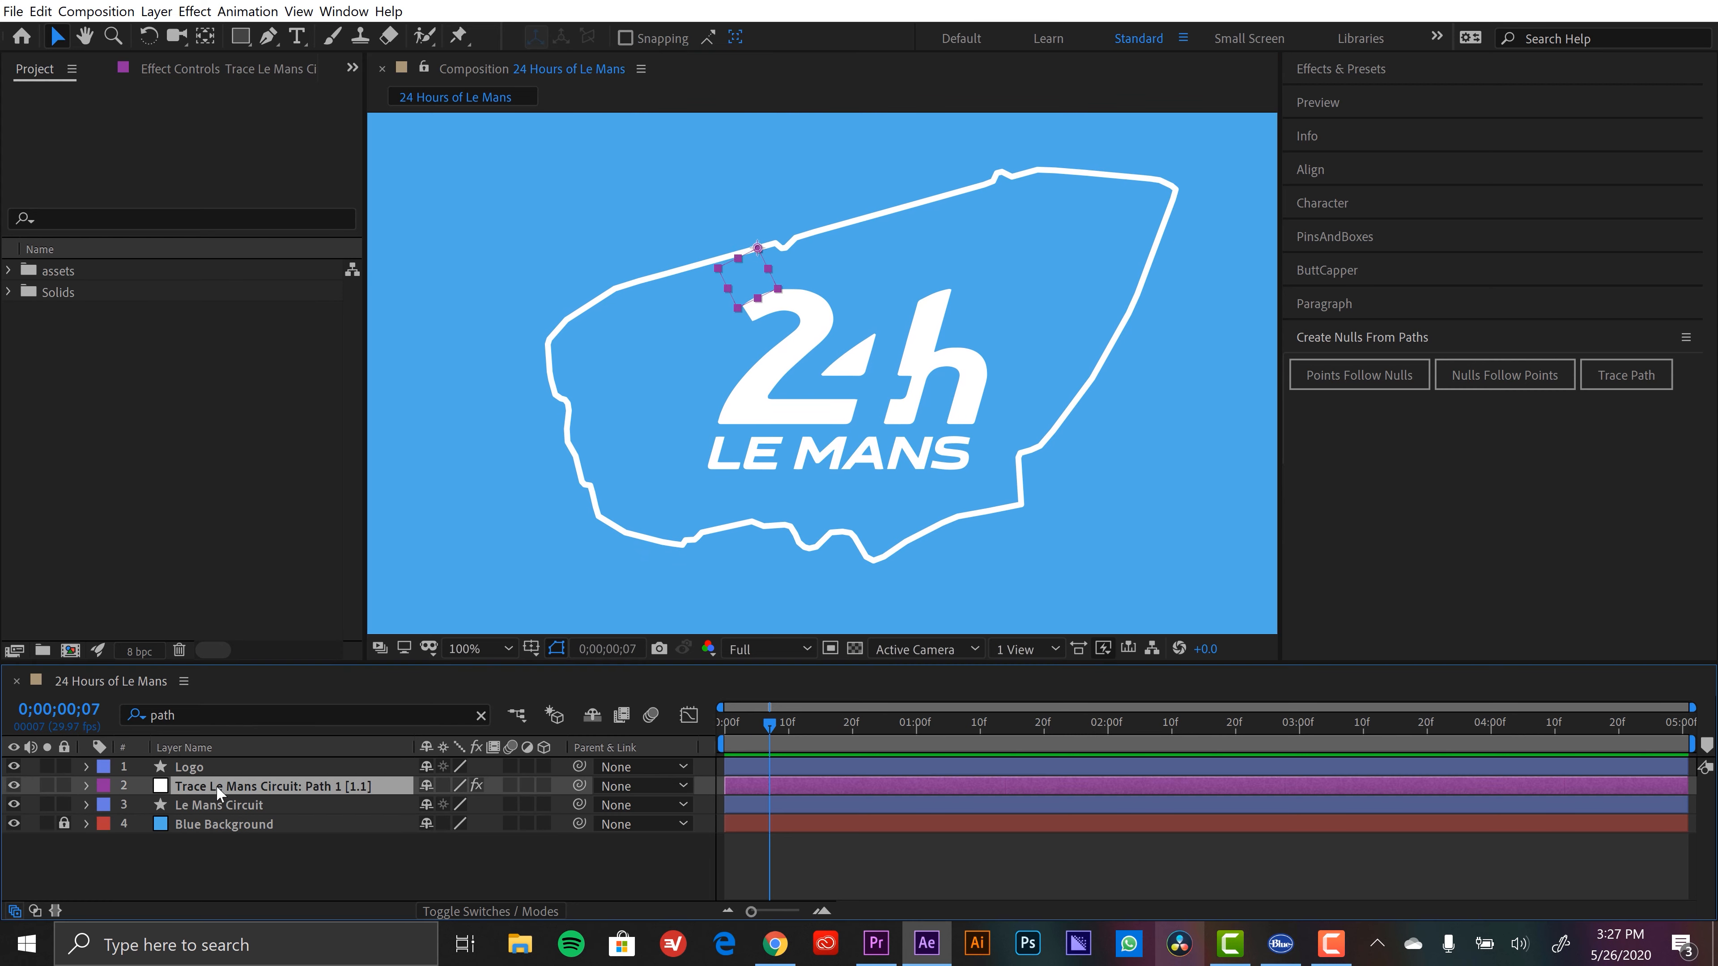
left_click(165, 70)
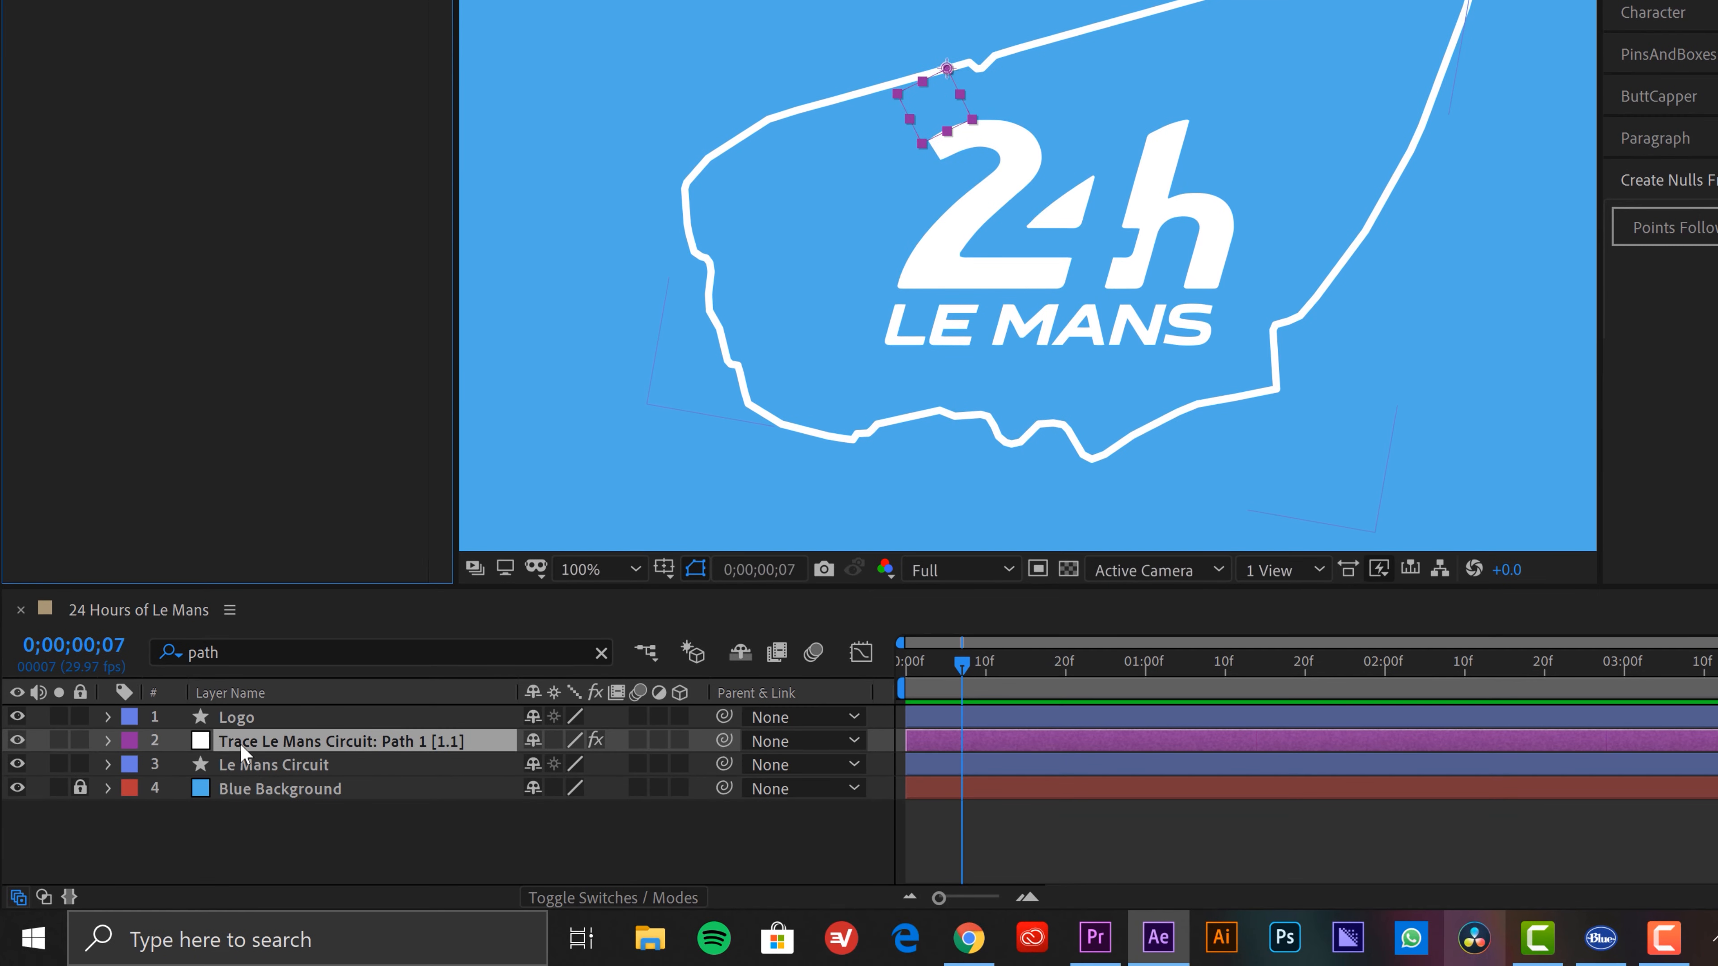
left_click(262, 742)
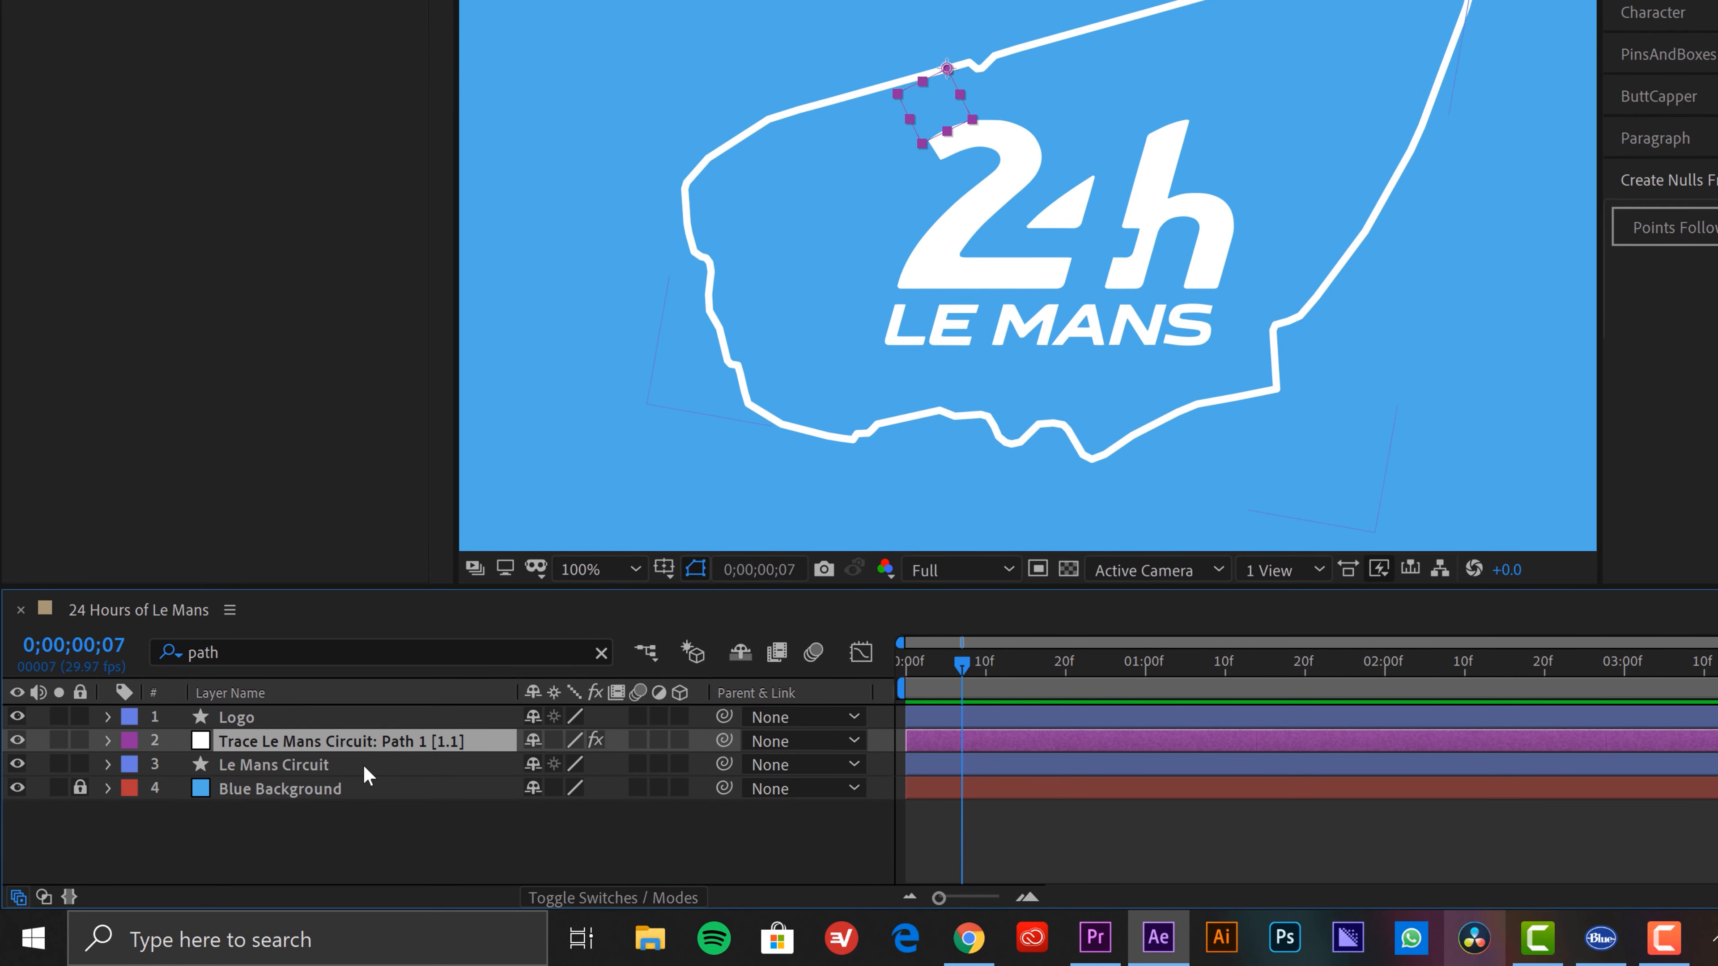
key("u")
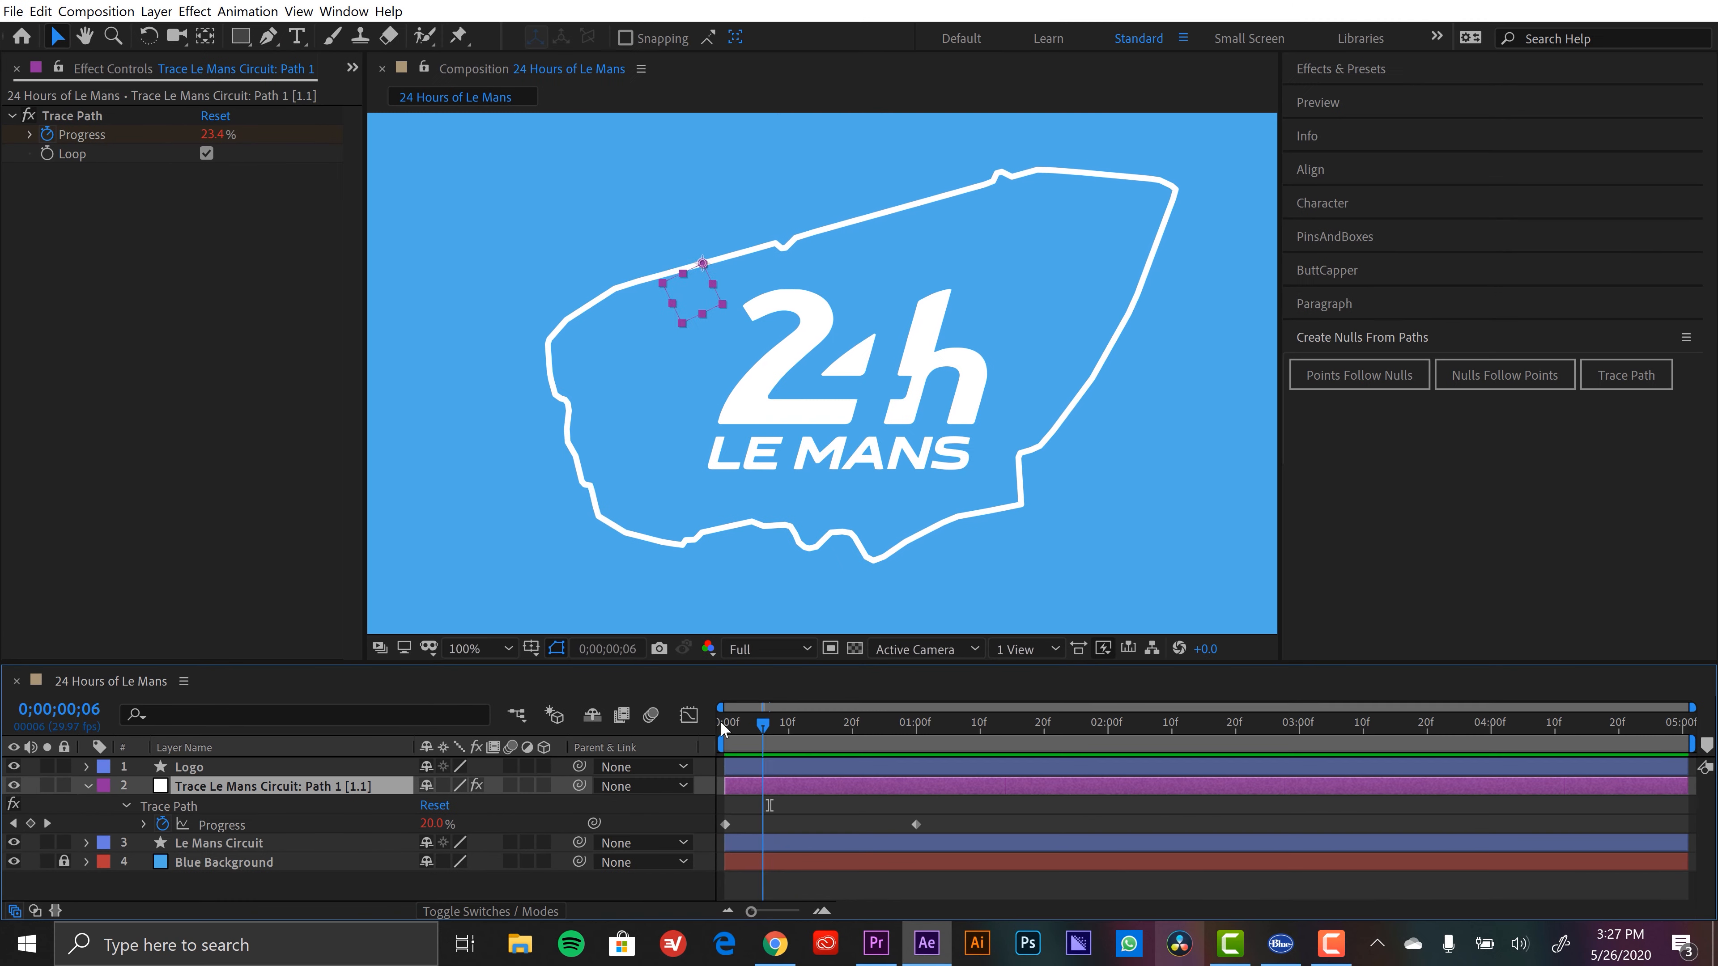
Scrub from the first frame to beyond the last Progress keyframe to review the null's looping motion
left_click(906, 661)
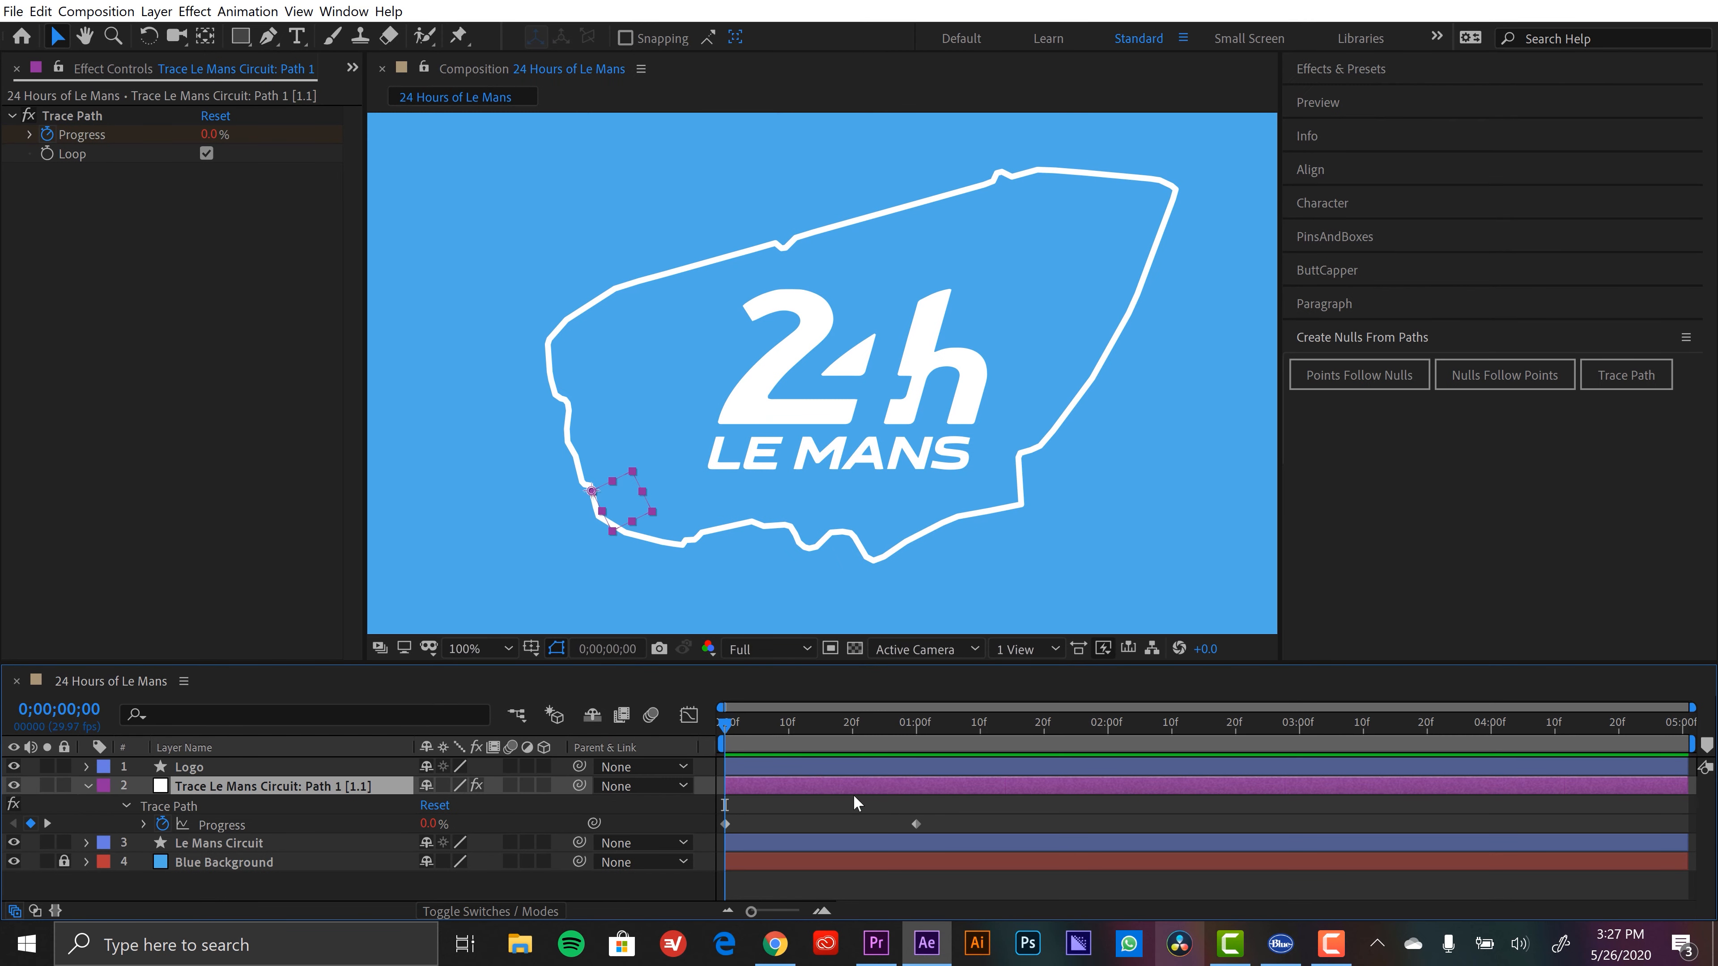
left_click(840, 820)
left_click_drag(737, 721, 1223, 728)
Disable the Trace Path effect's Loop option, scrub around the last keyframe to compare the motion, and enable Loop again
left_click(257, 789)
left_click(206, 153)
left_click_drag(767, 727, 999, 727)
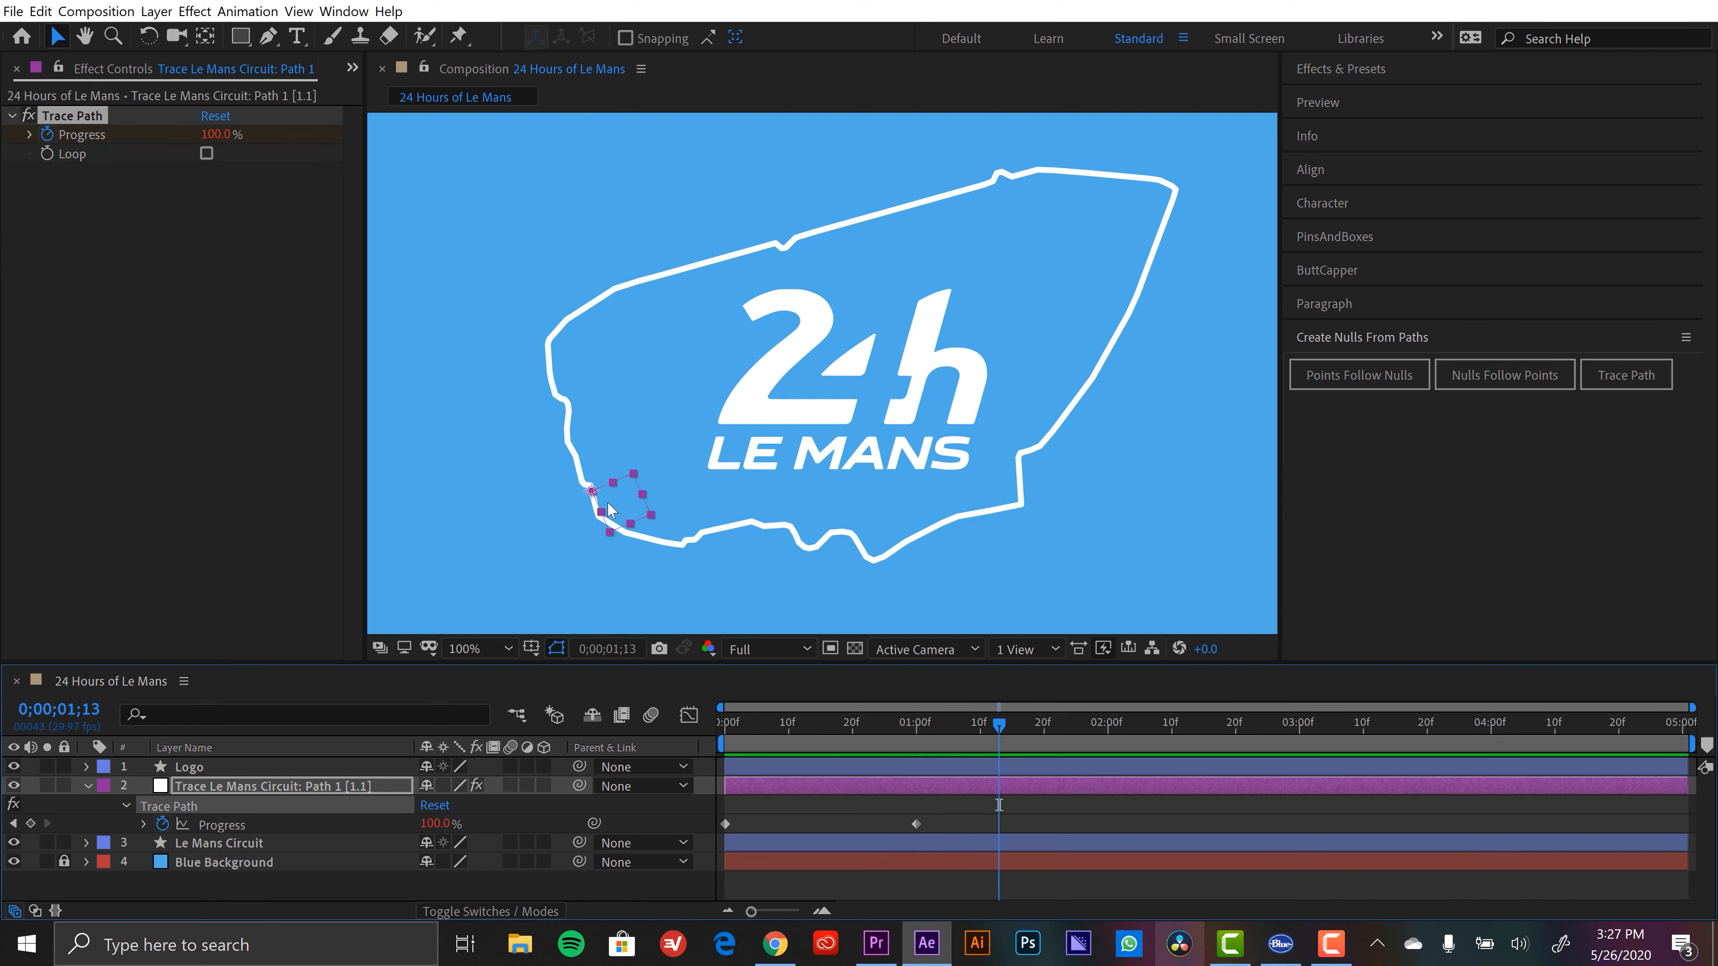
left_click_drag(935, 734, 884, 727)
left_click(206, 153)
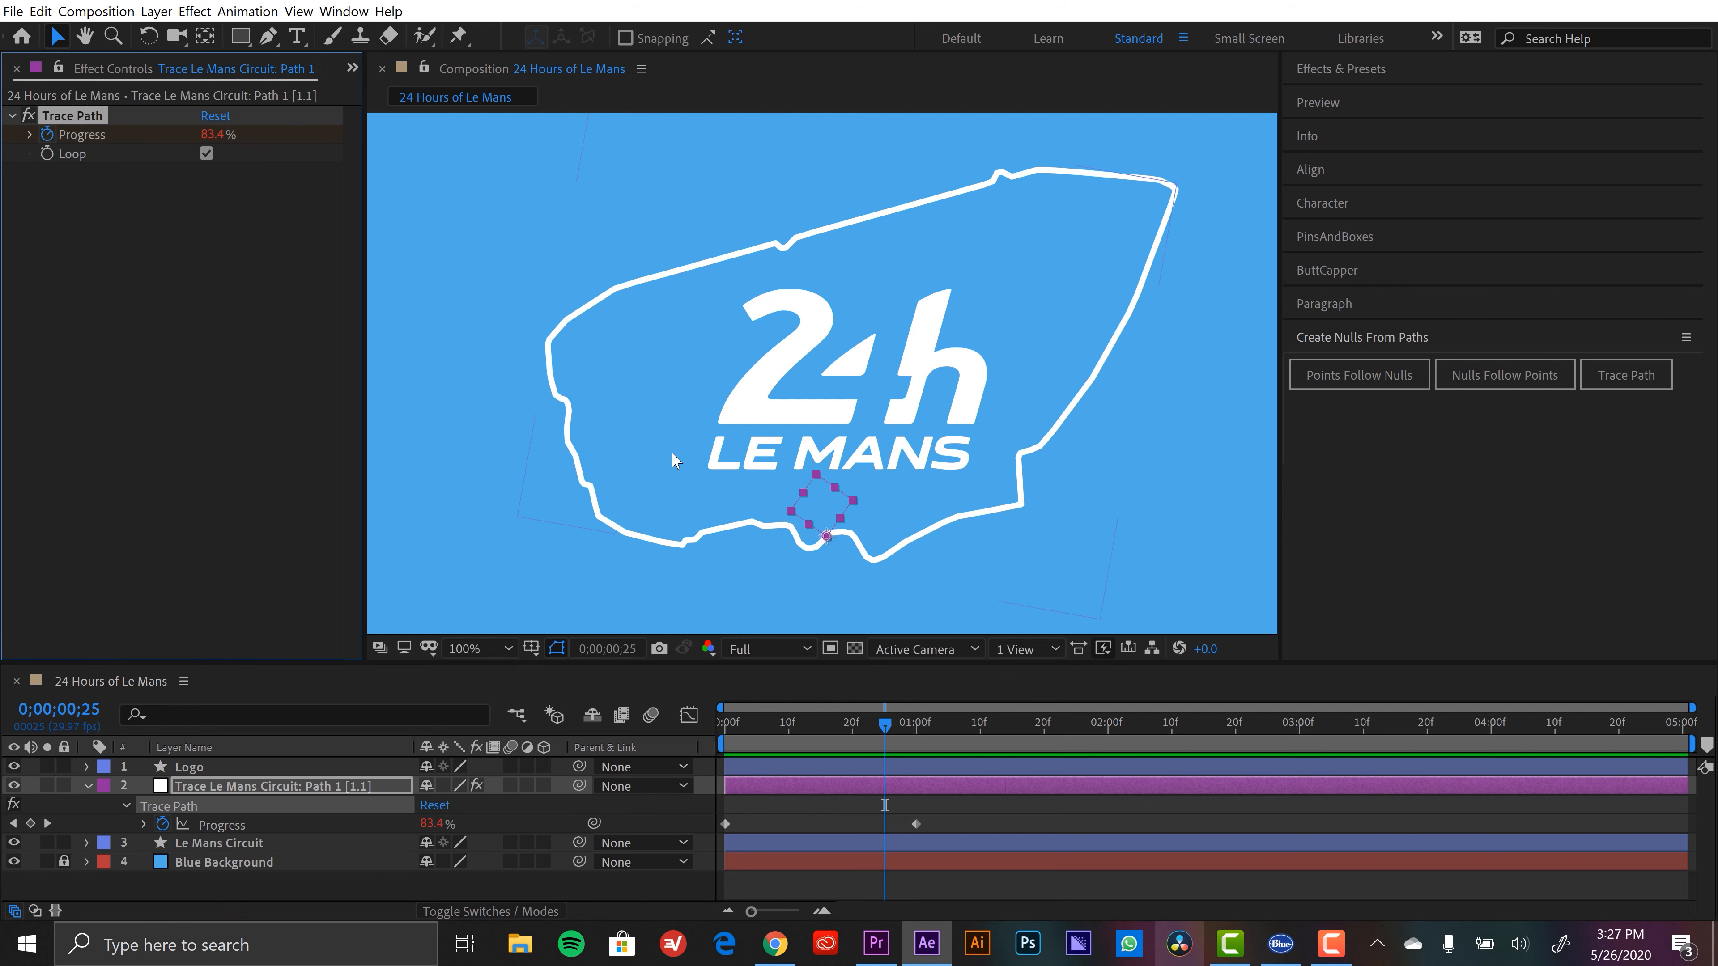
Move the current time to frame 22, deselect the trace null and collapse its keyframed properties
mouse_move(892, 738)
left_mouse_down()
mouse_move(824, 737)
mouse_move(866, 737)
left_mouse_up()
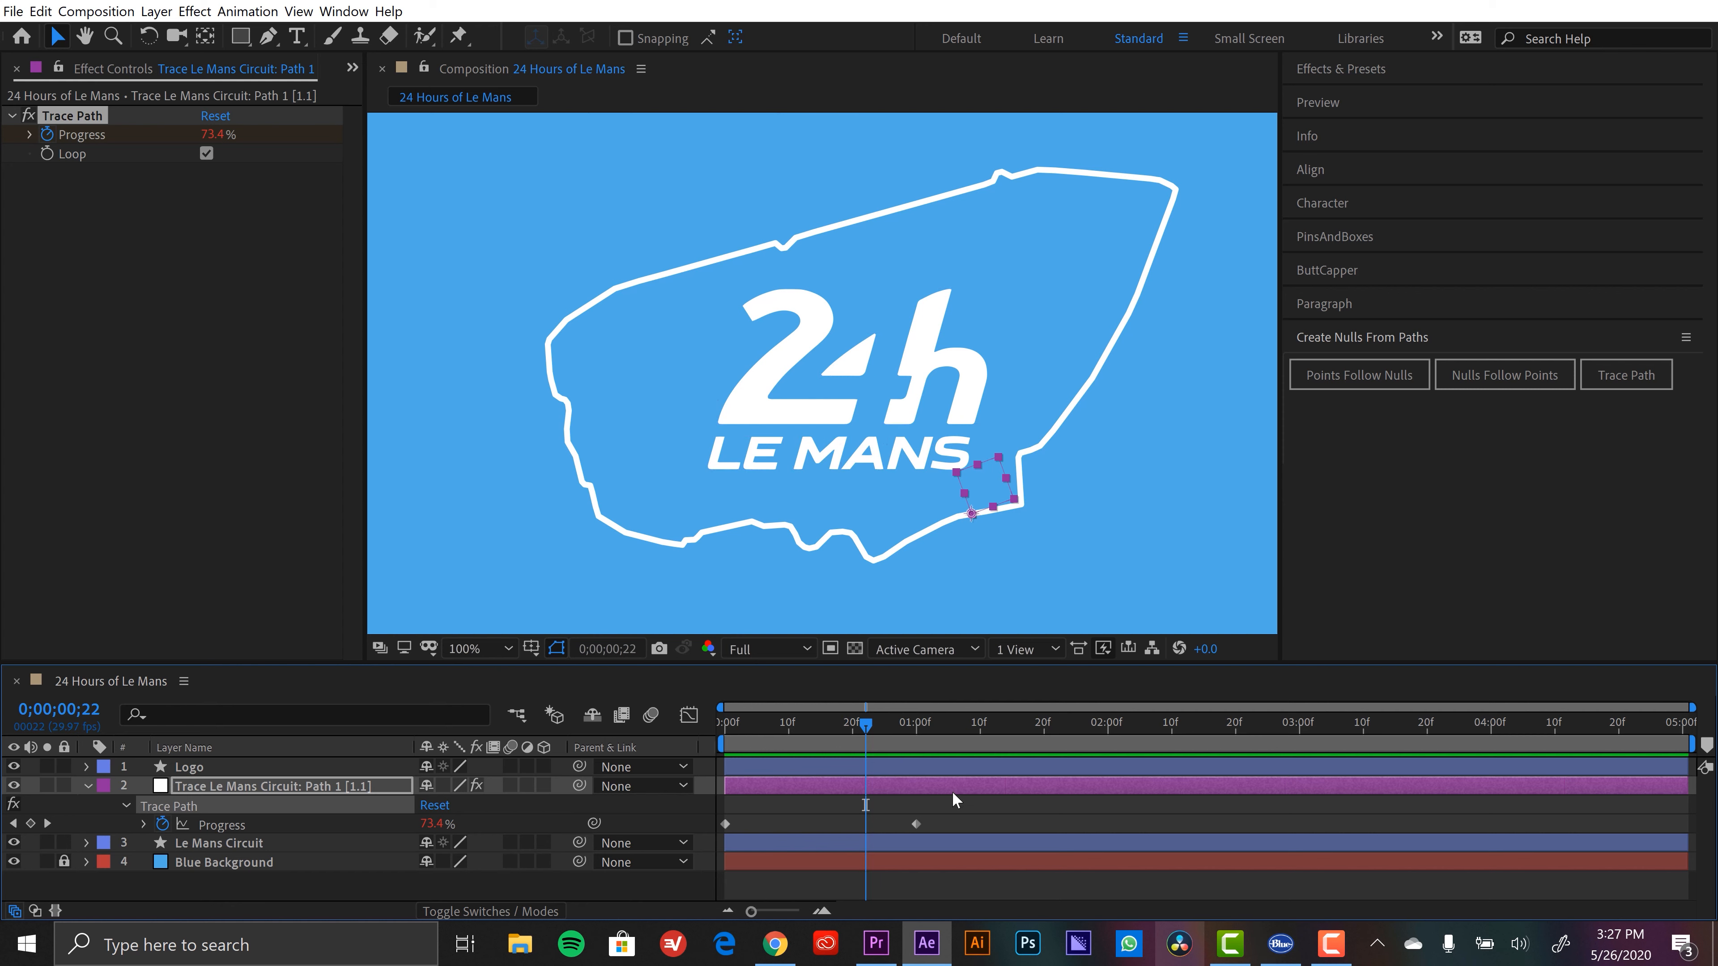
left_click(930, 809)
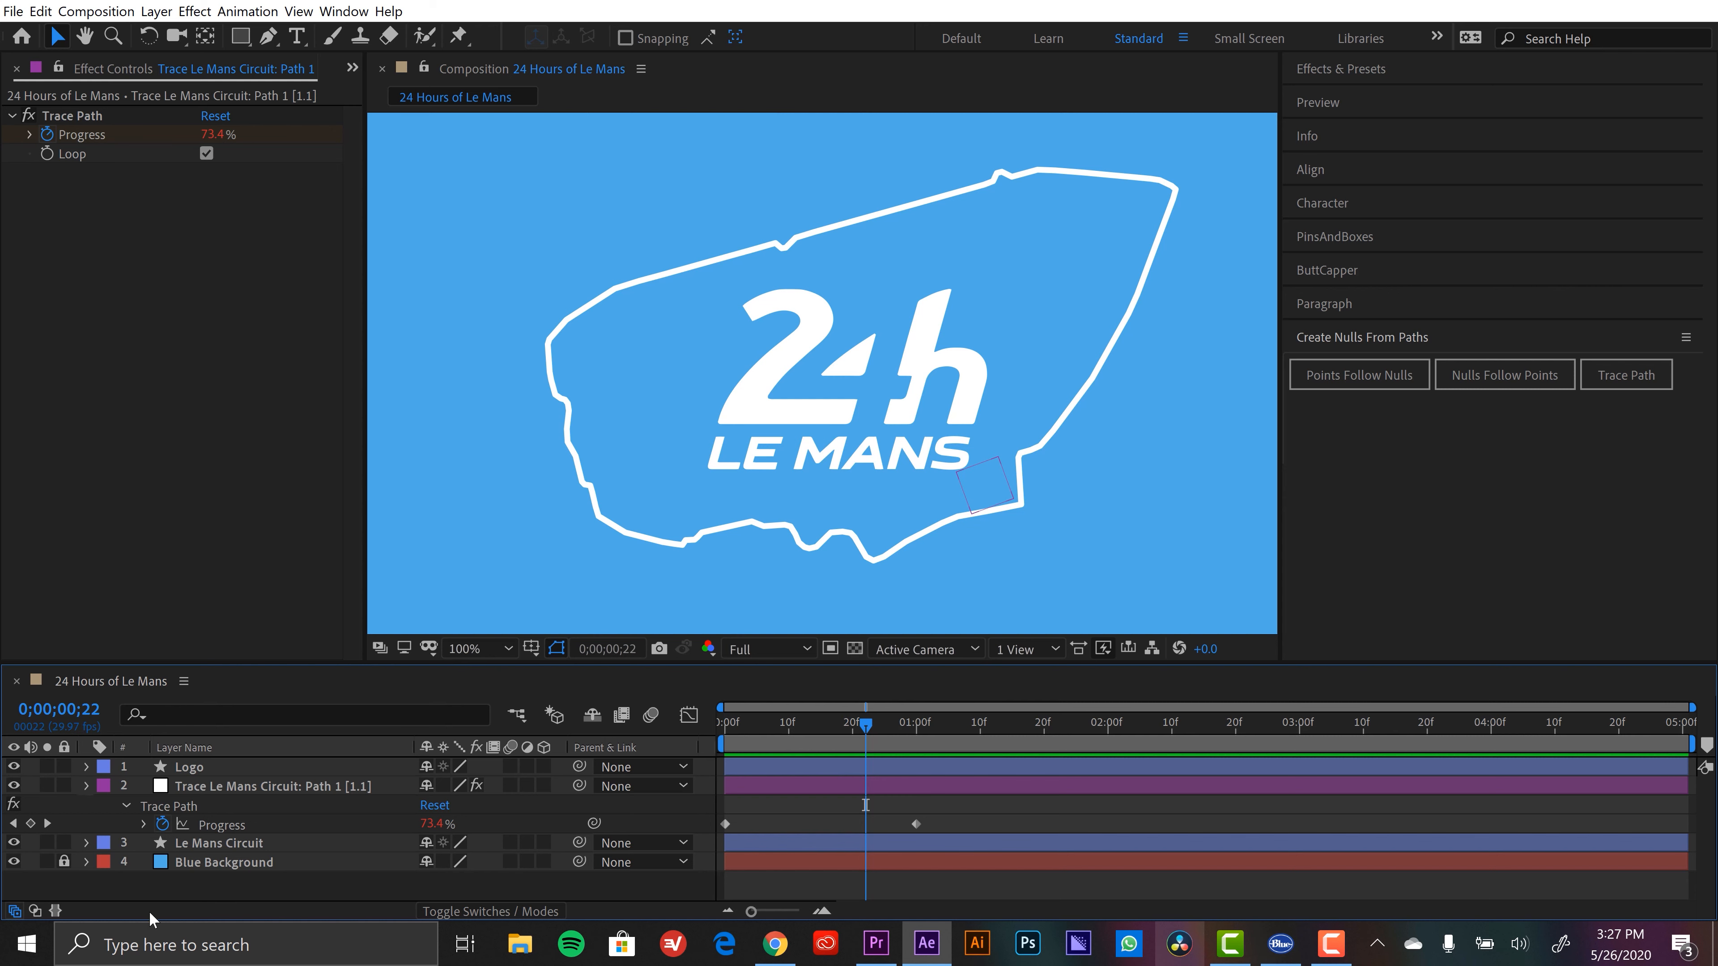
key("u")
Draw a small white circle with no stroke outside the circuit's upper-left edge using the Ellipse tool
left_click_drag(241, 36, 332, 78)
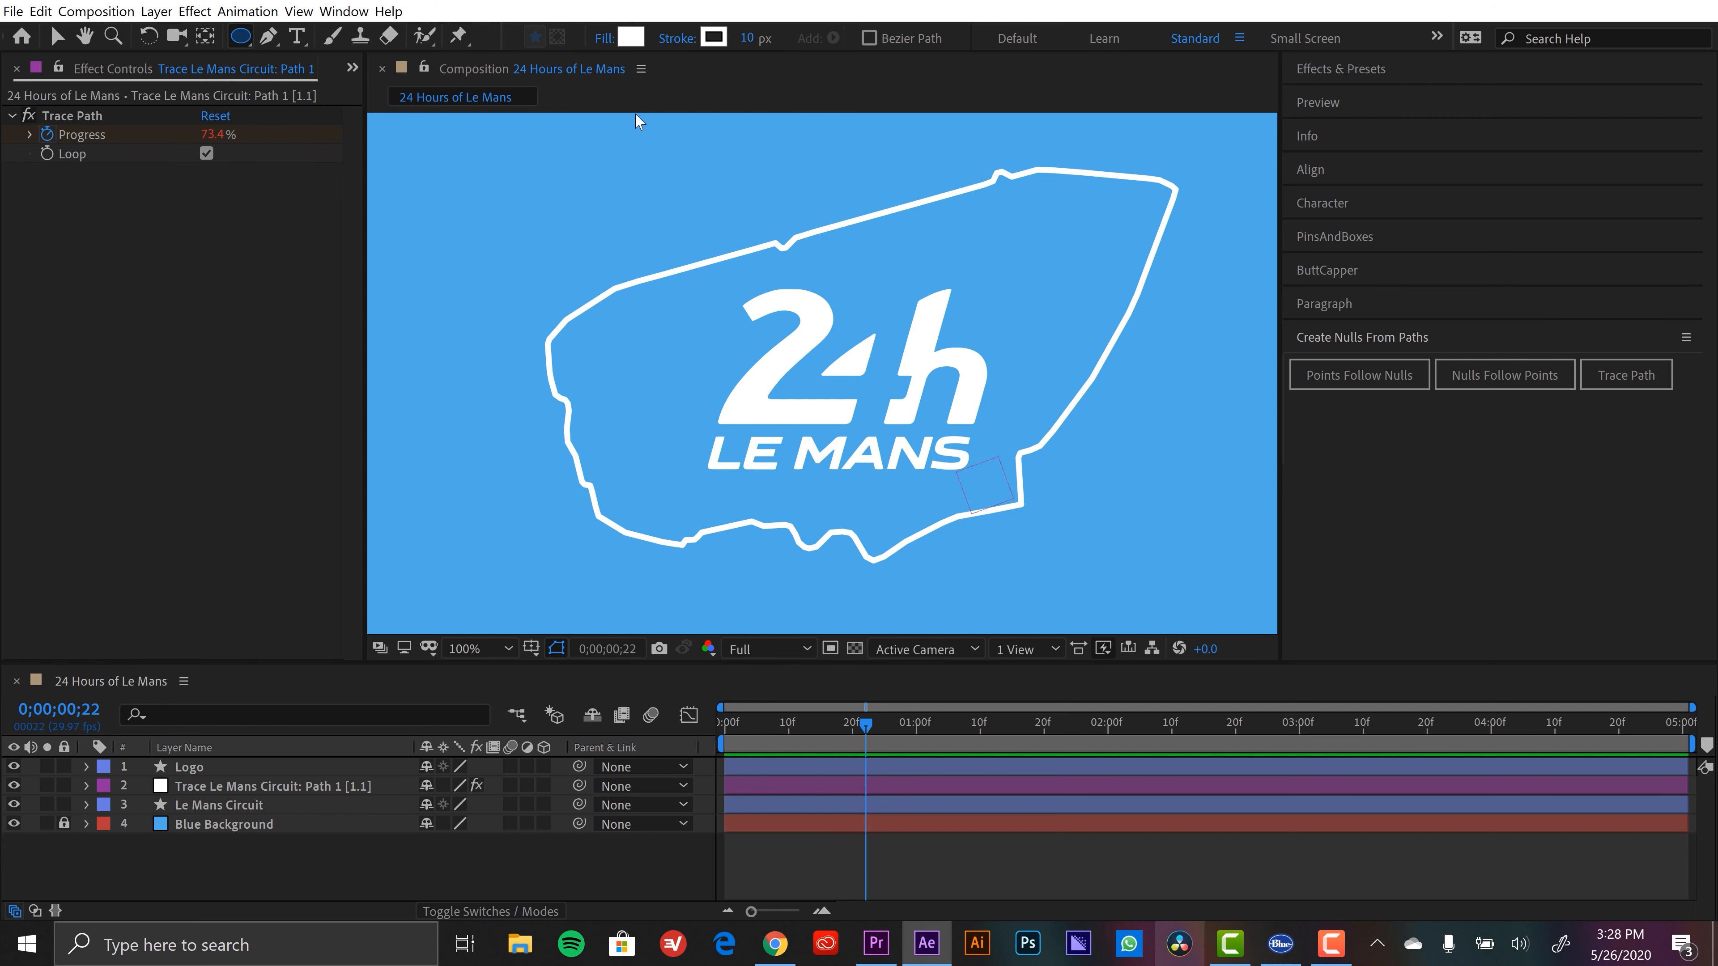
left_click(677, 38)
left_click(745, 409)
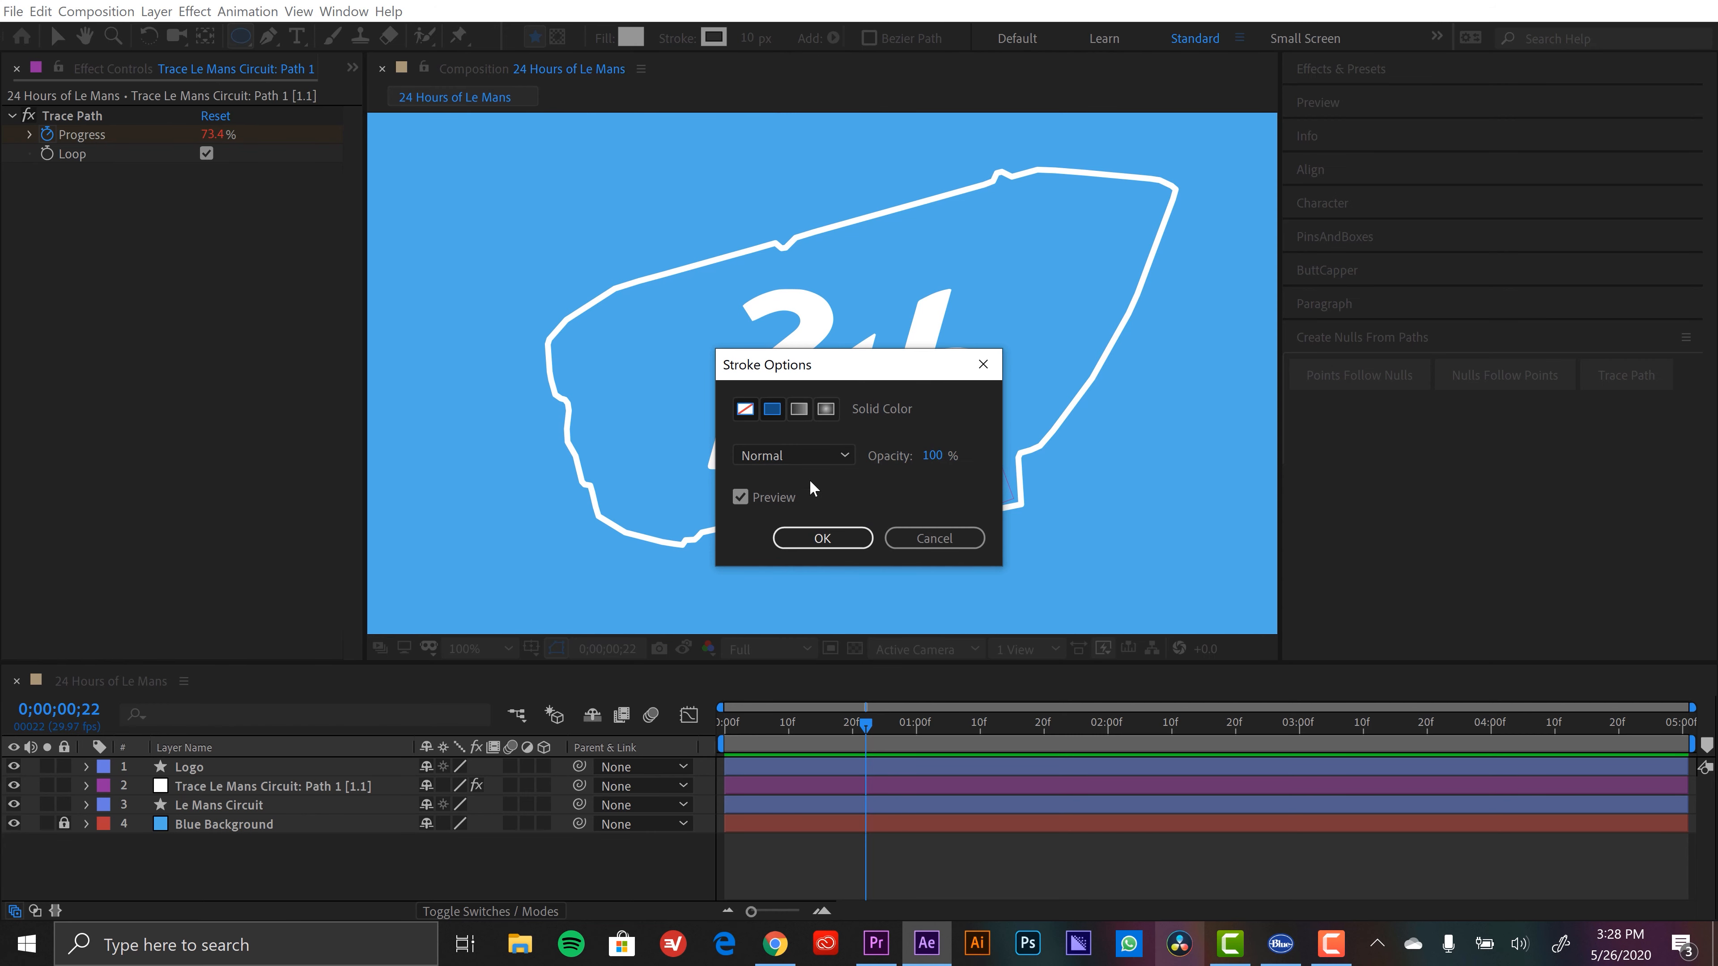
left_click(822, 538)
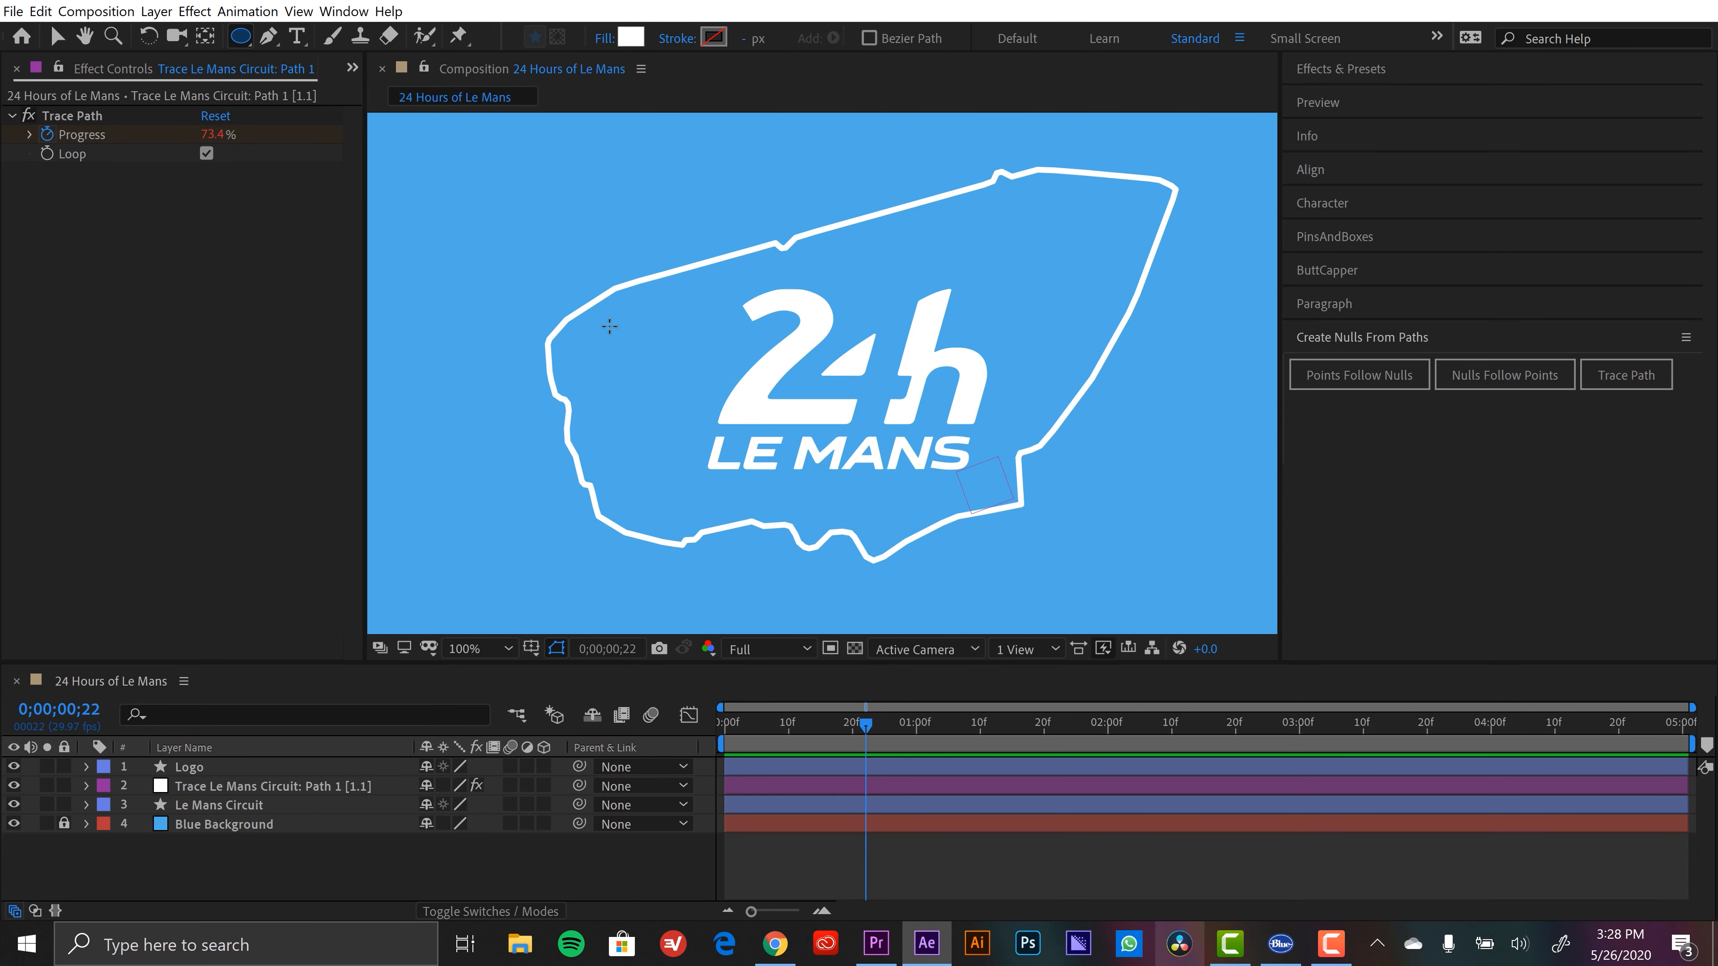
left_click_drag(542, 161, 572, 189)
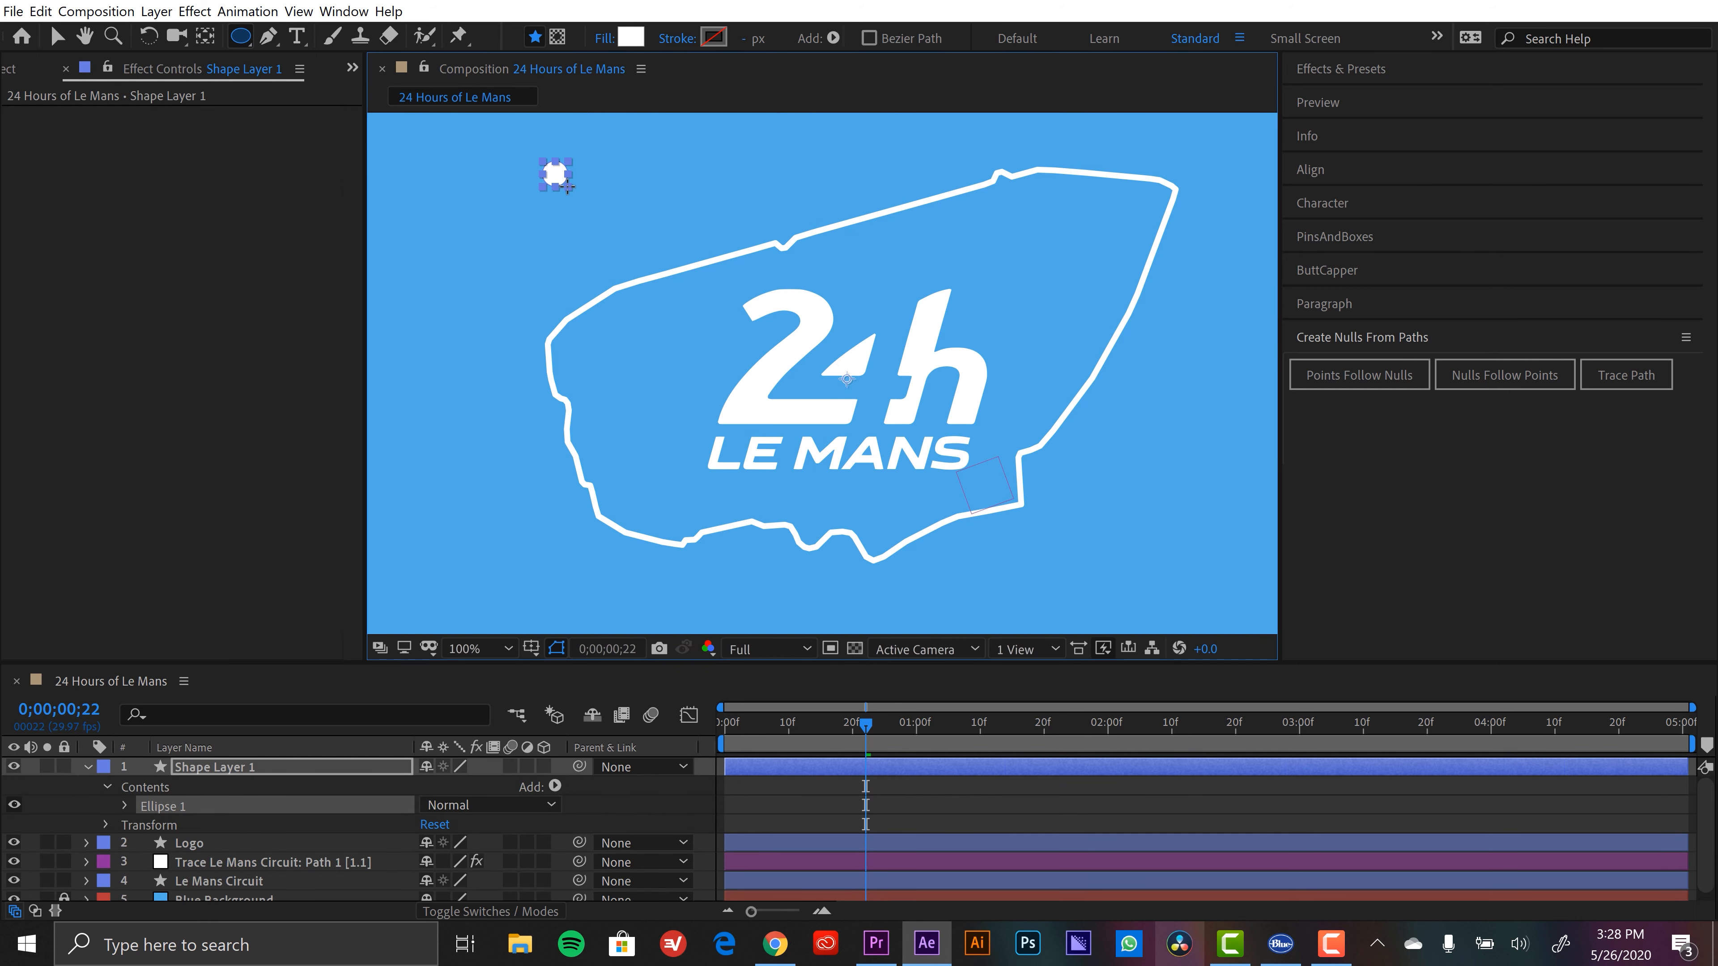
key("v")
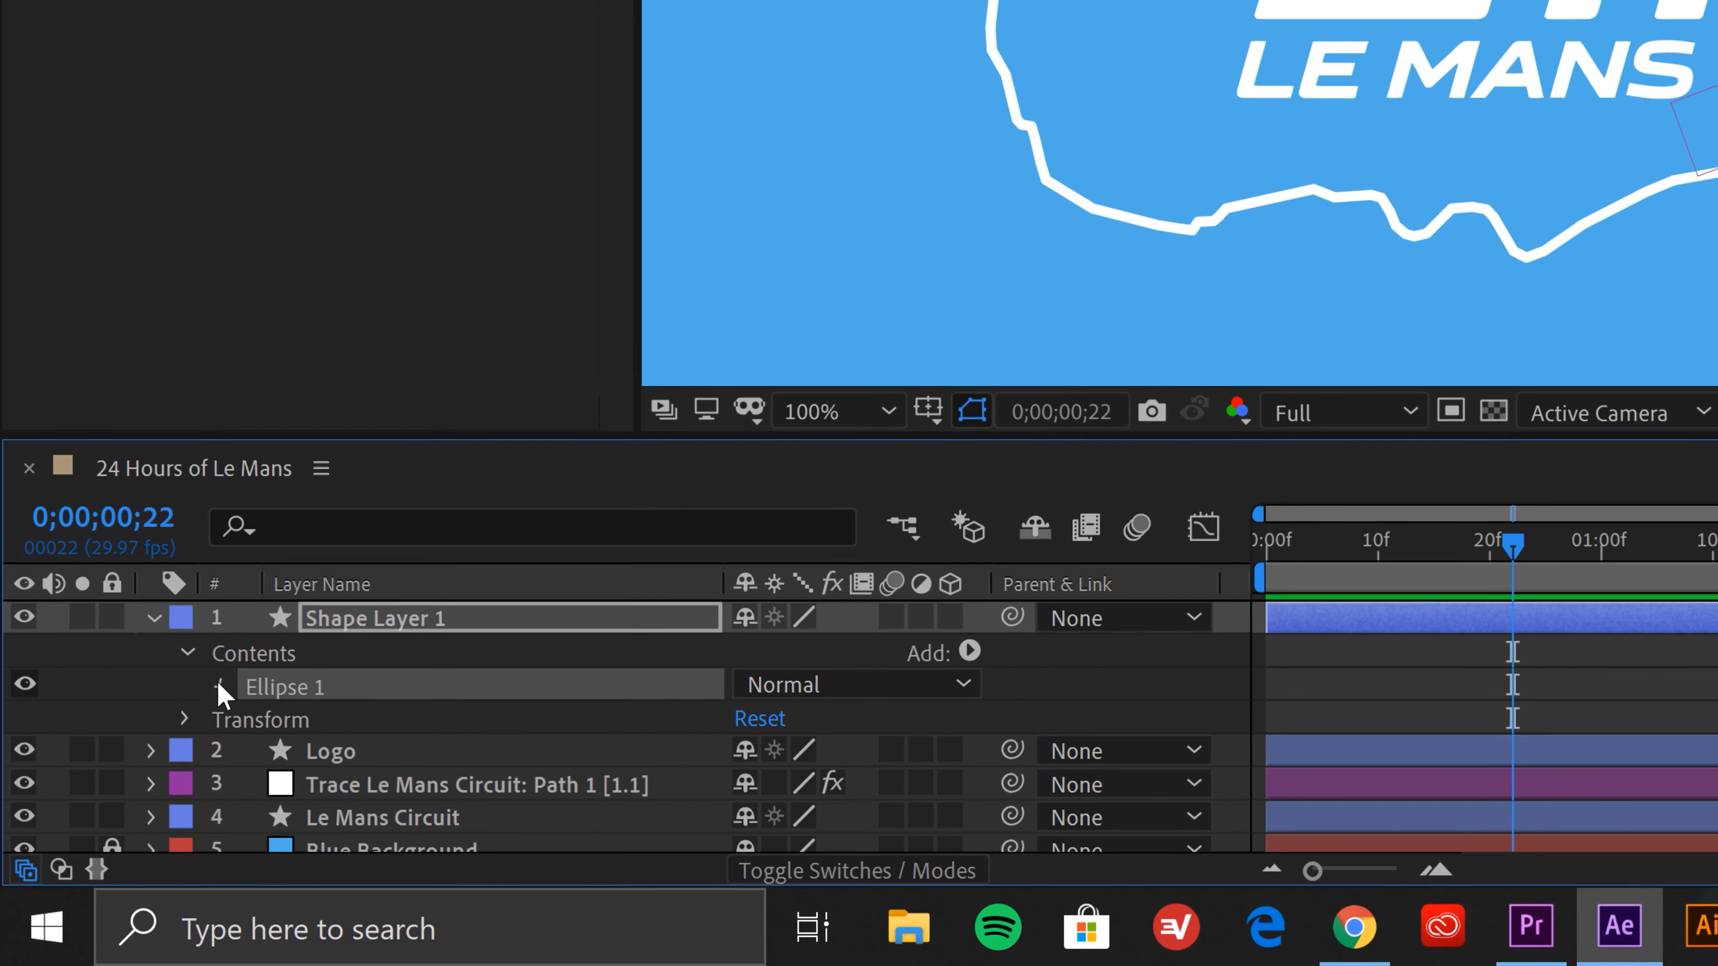
Center the circle in the composition by setting the ellipse's own transform Position to 0, 0
left_click(194, 715)
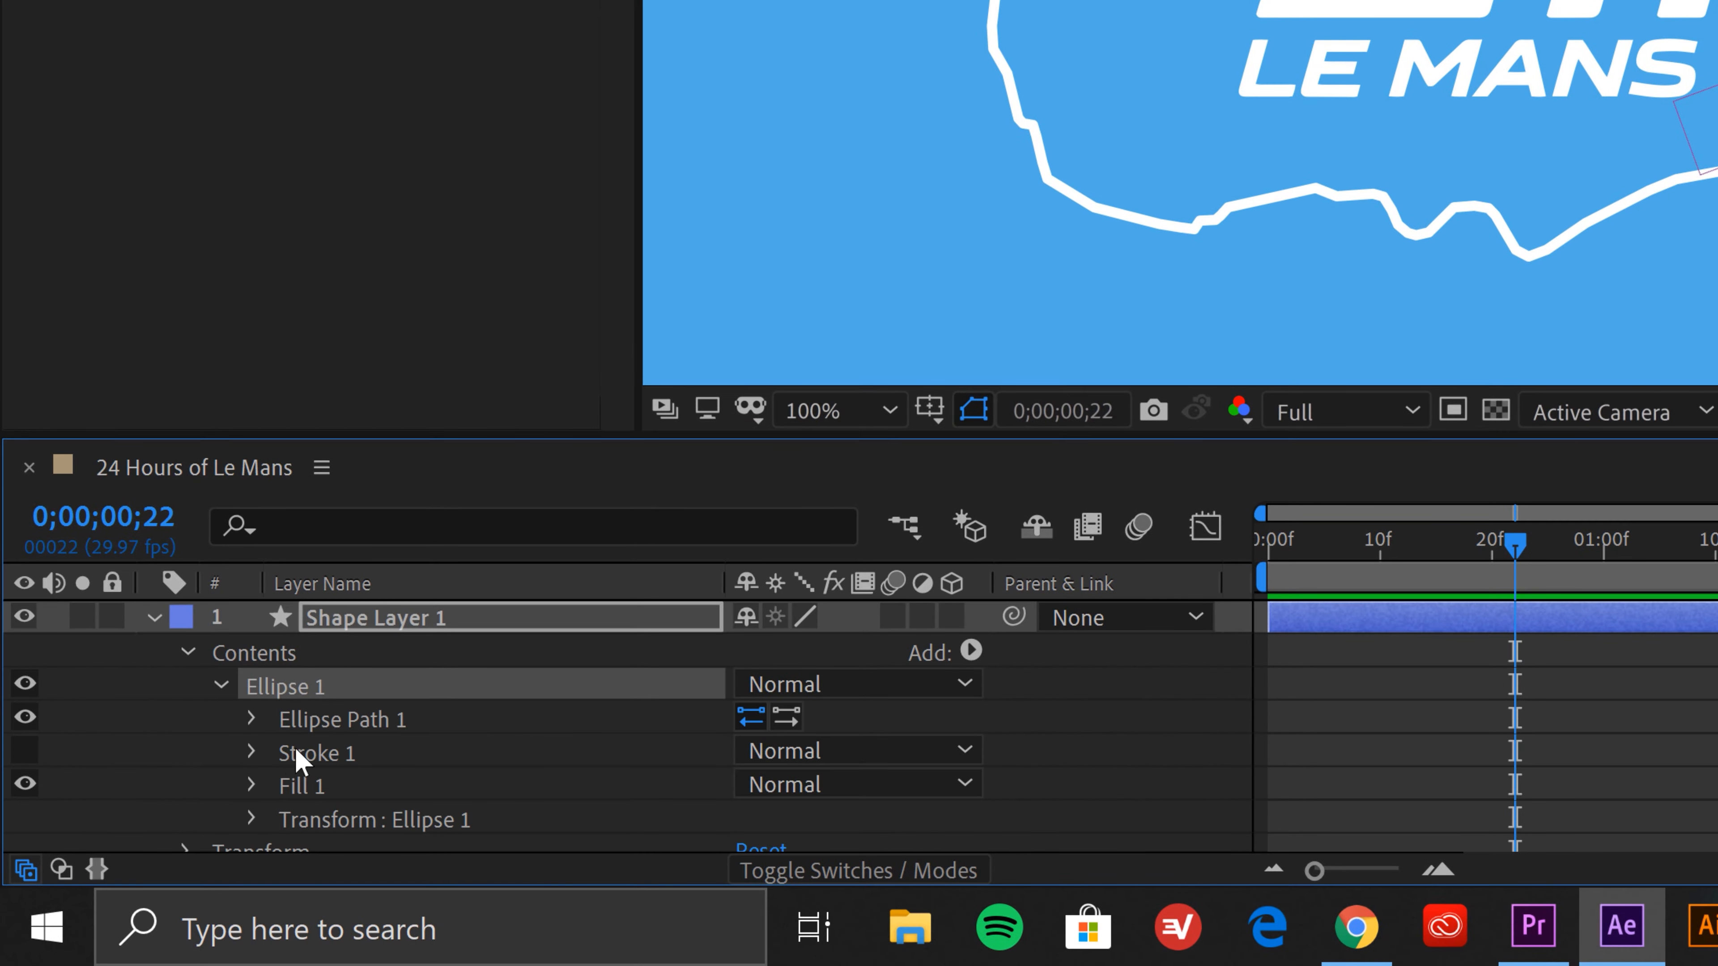
left_click(251, 819)
scroll(510, 805, "down", 5)
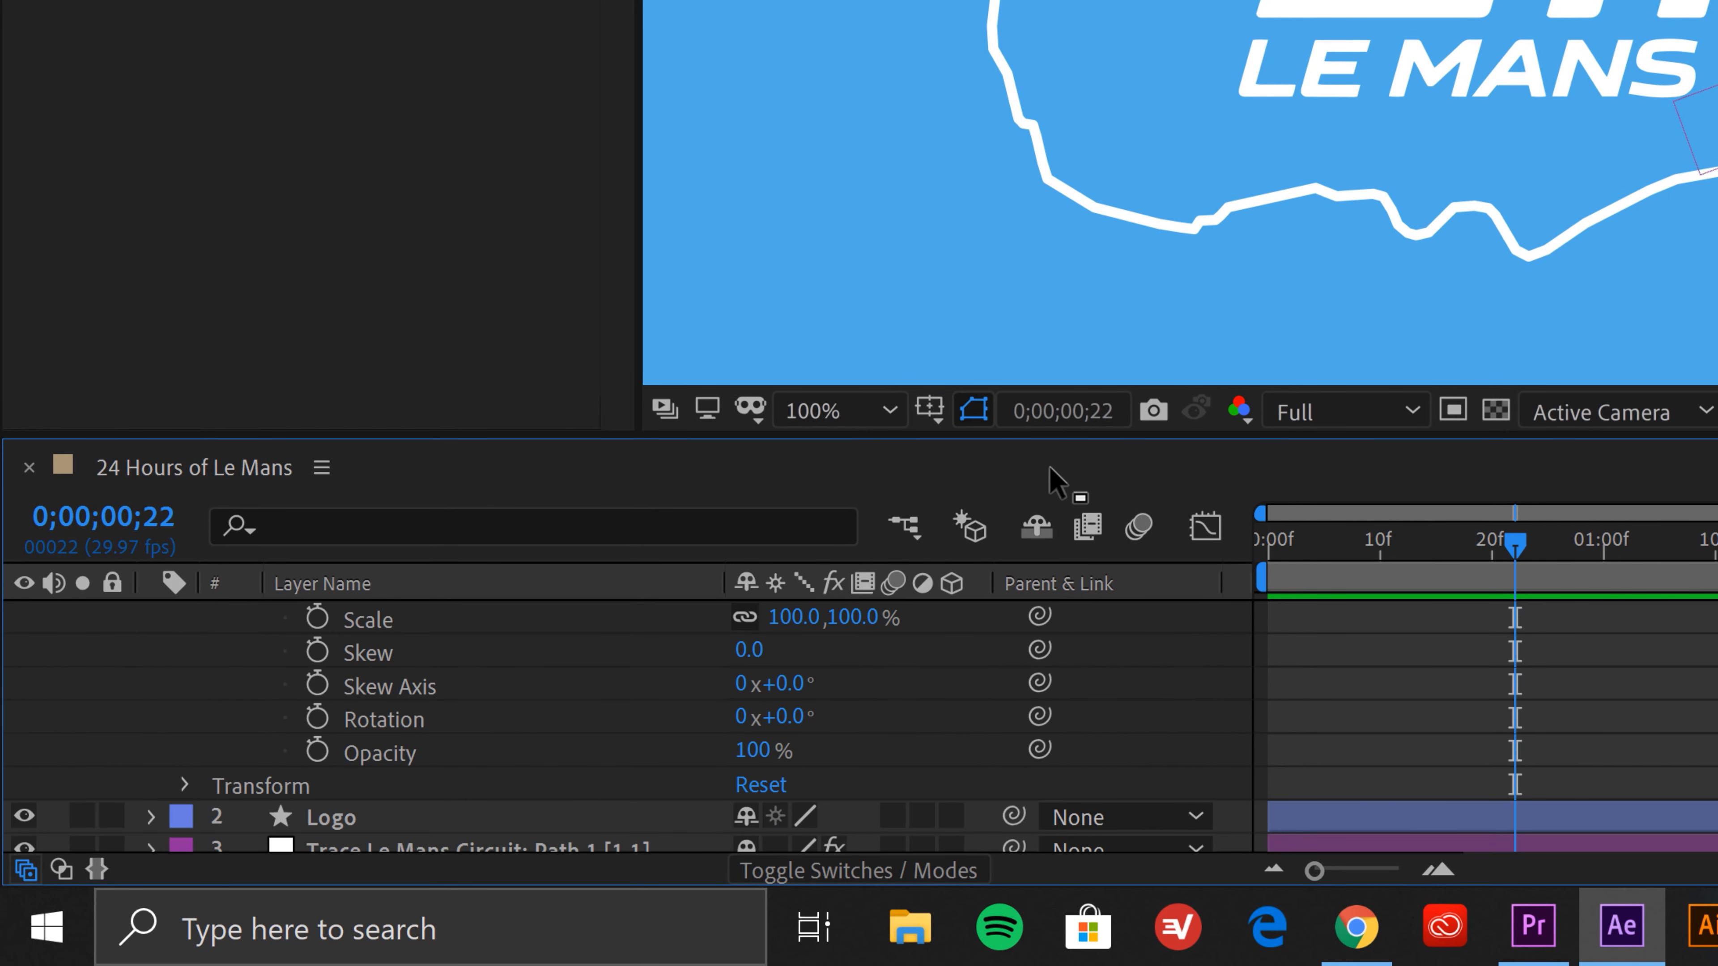
left_click_drag(1040, 436, 1045, 359)
scroll(372, 652, "up", 3)
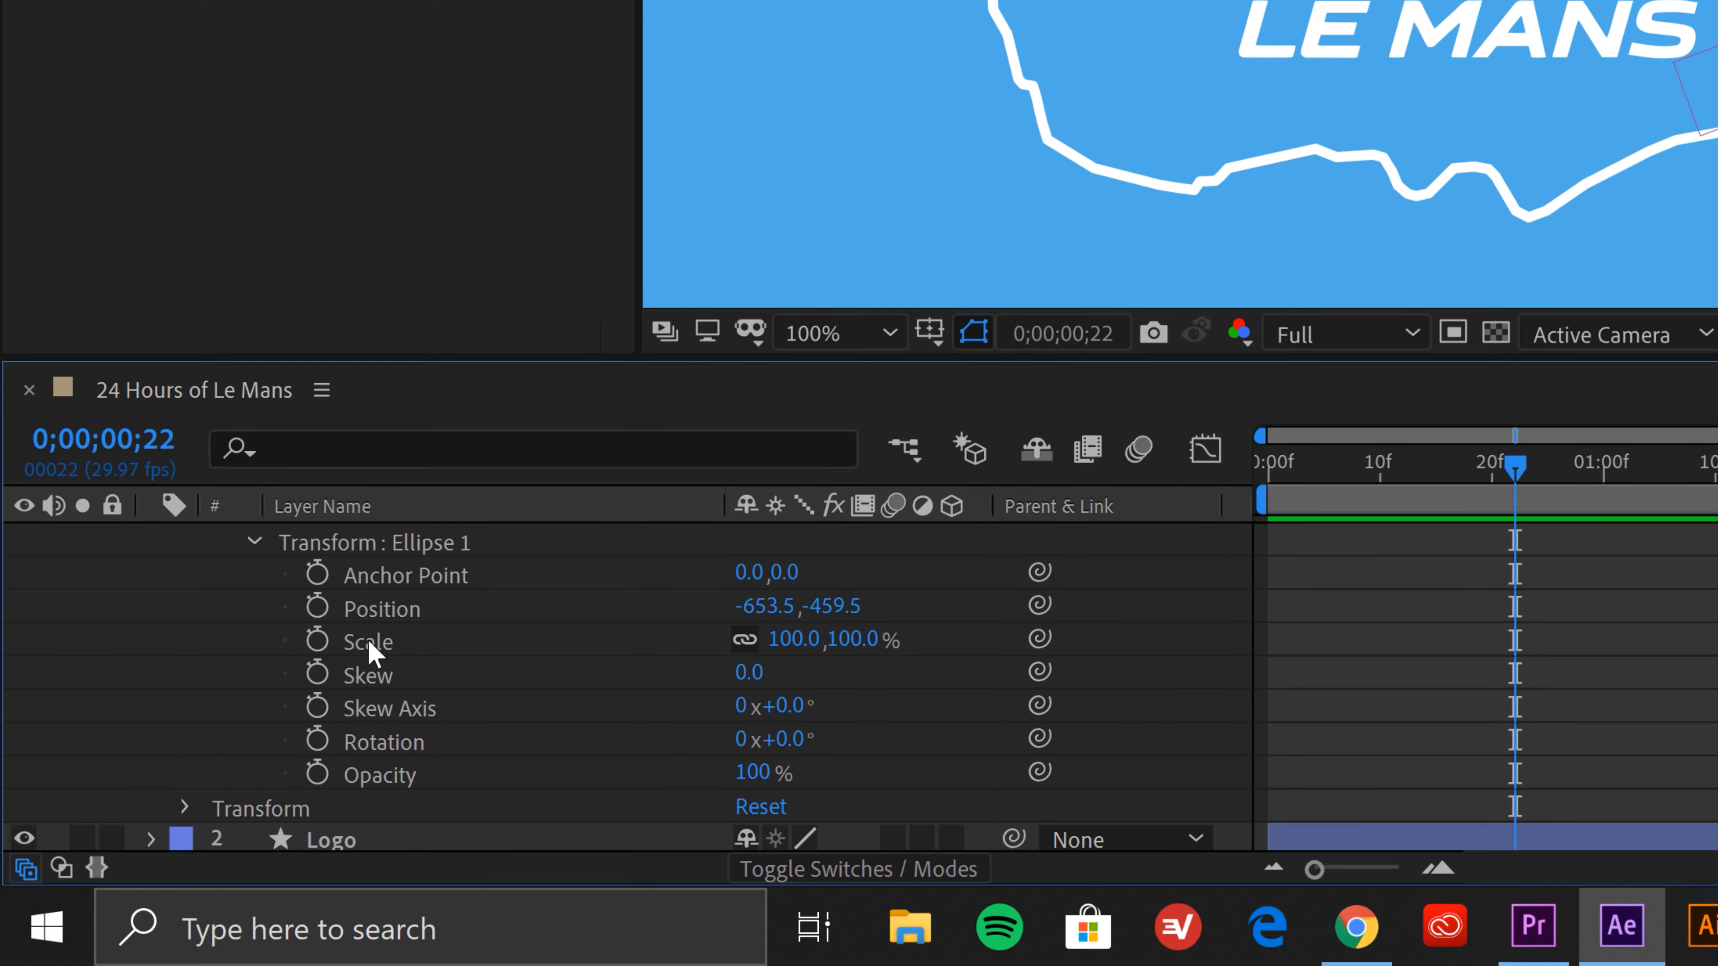
left_click(767, 604)
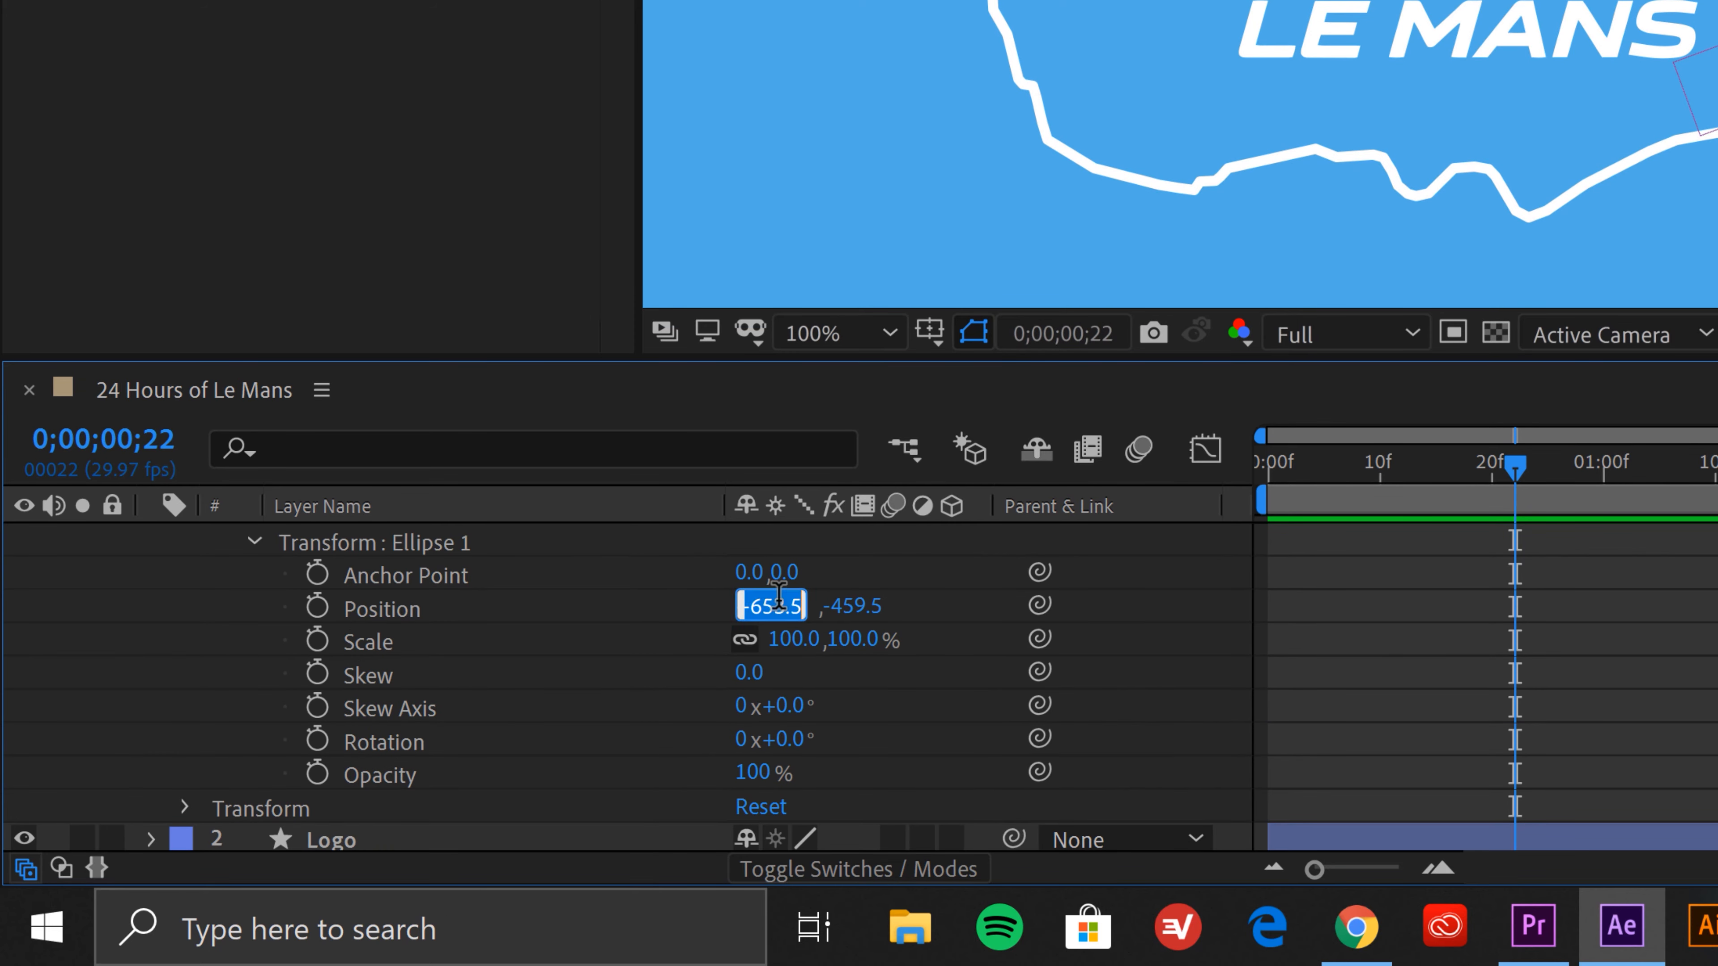
type("0")
key("Tab")
type("0")
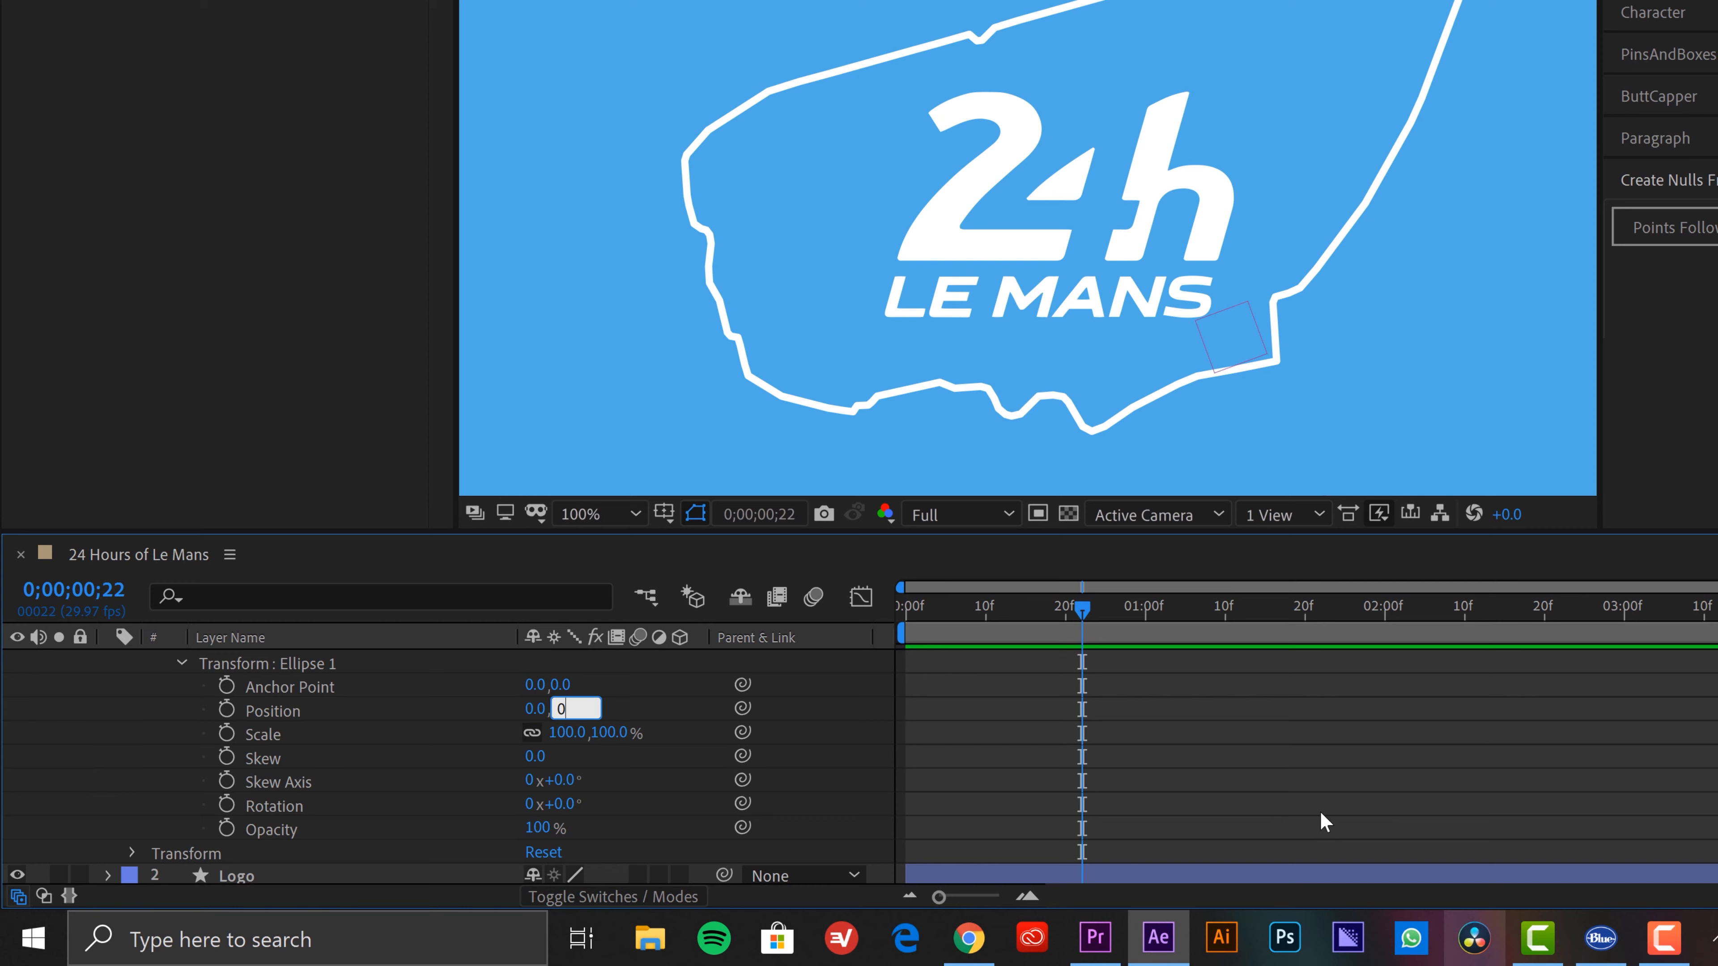
key("Return")
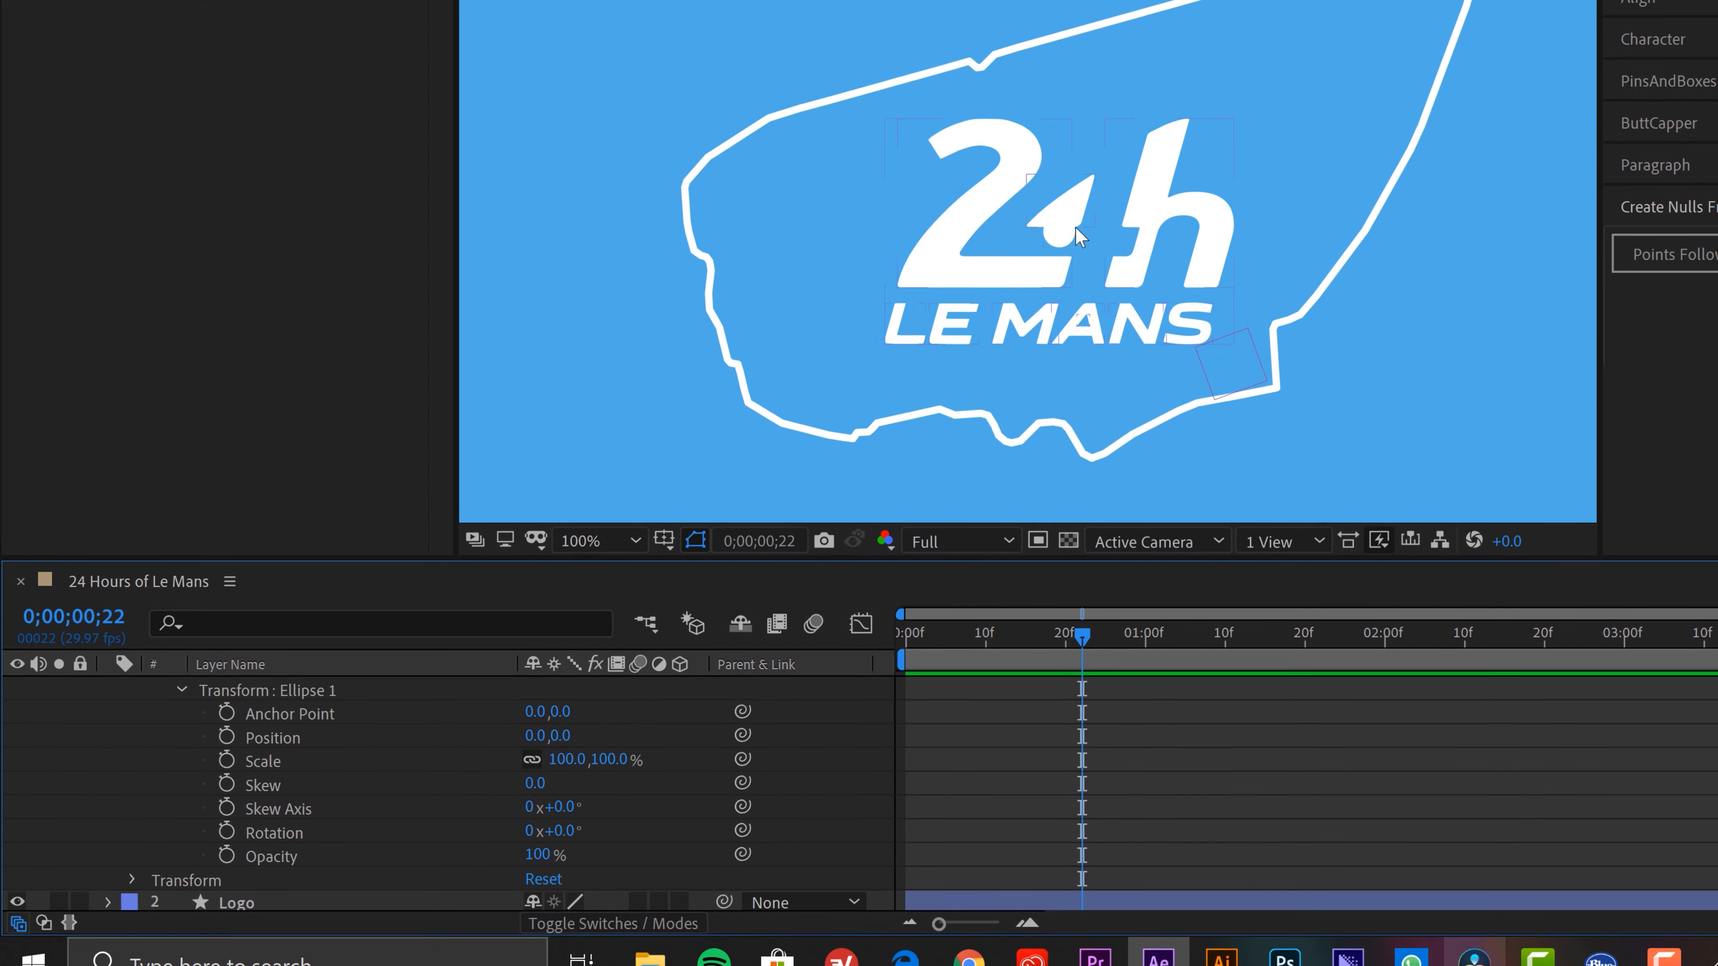
Collapse the circle's shape layer and rename it Car Icon
left_click(109, 783)
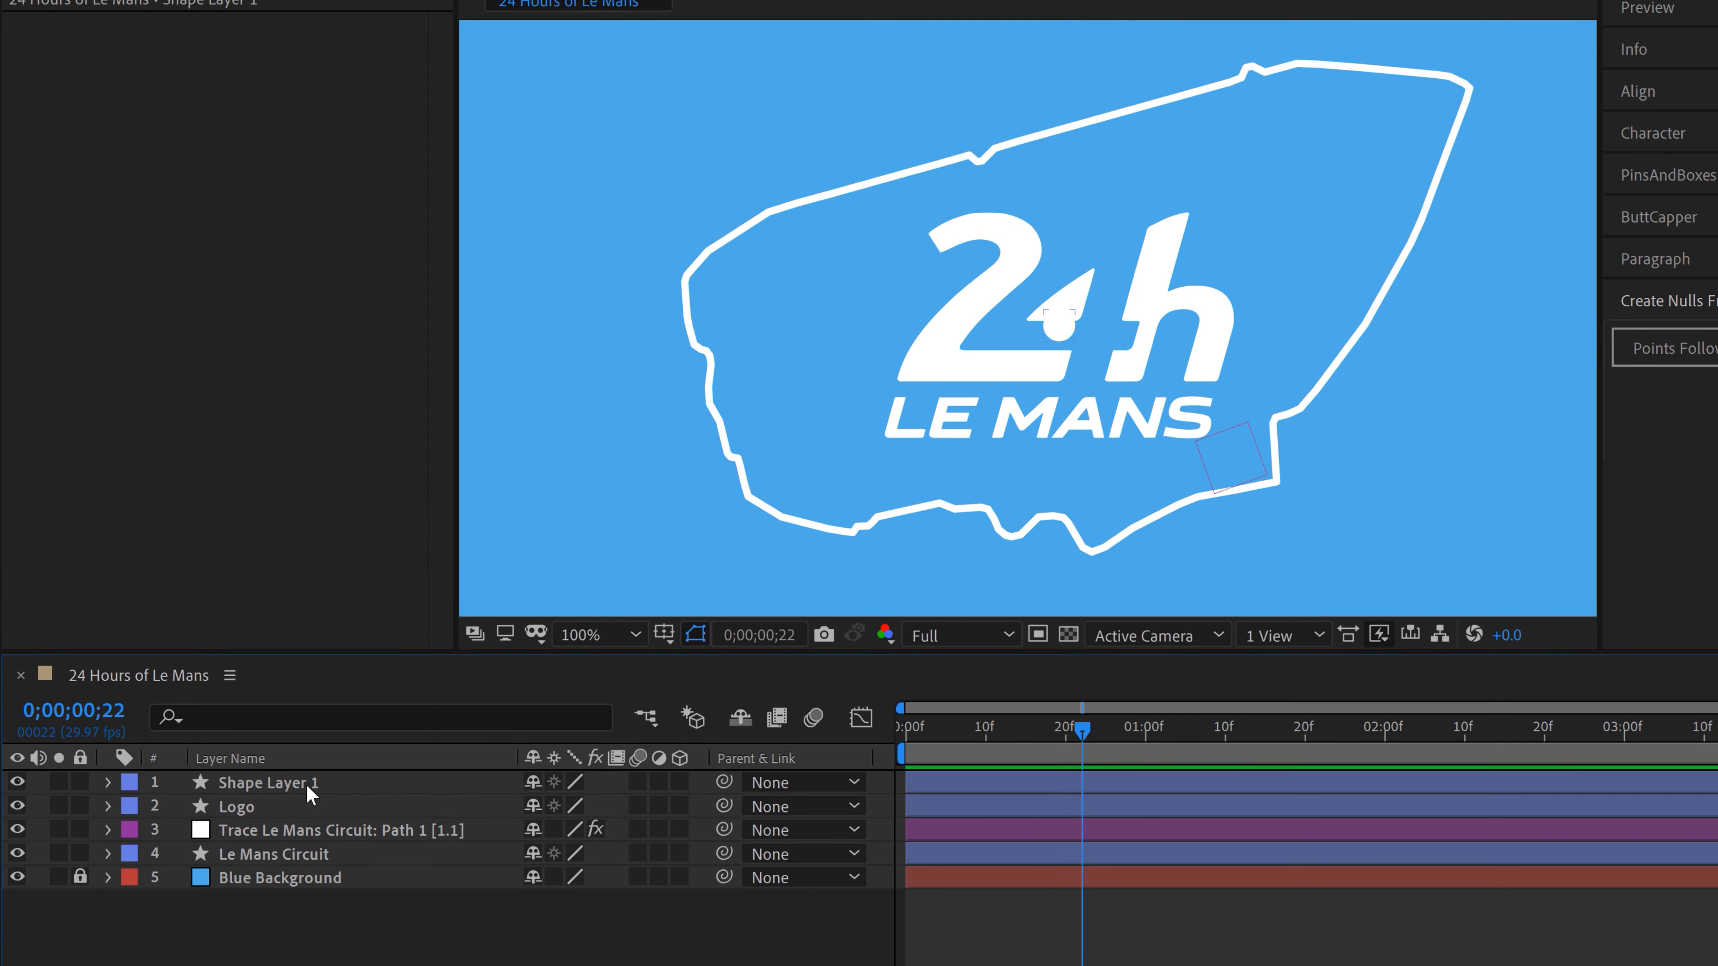
left_click(298, 784)
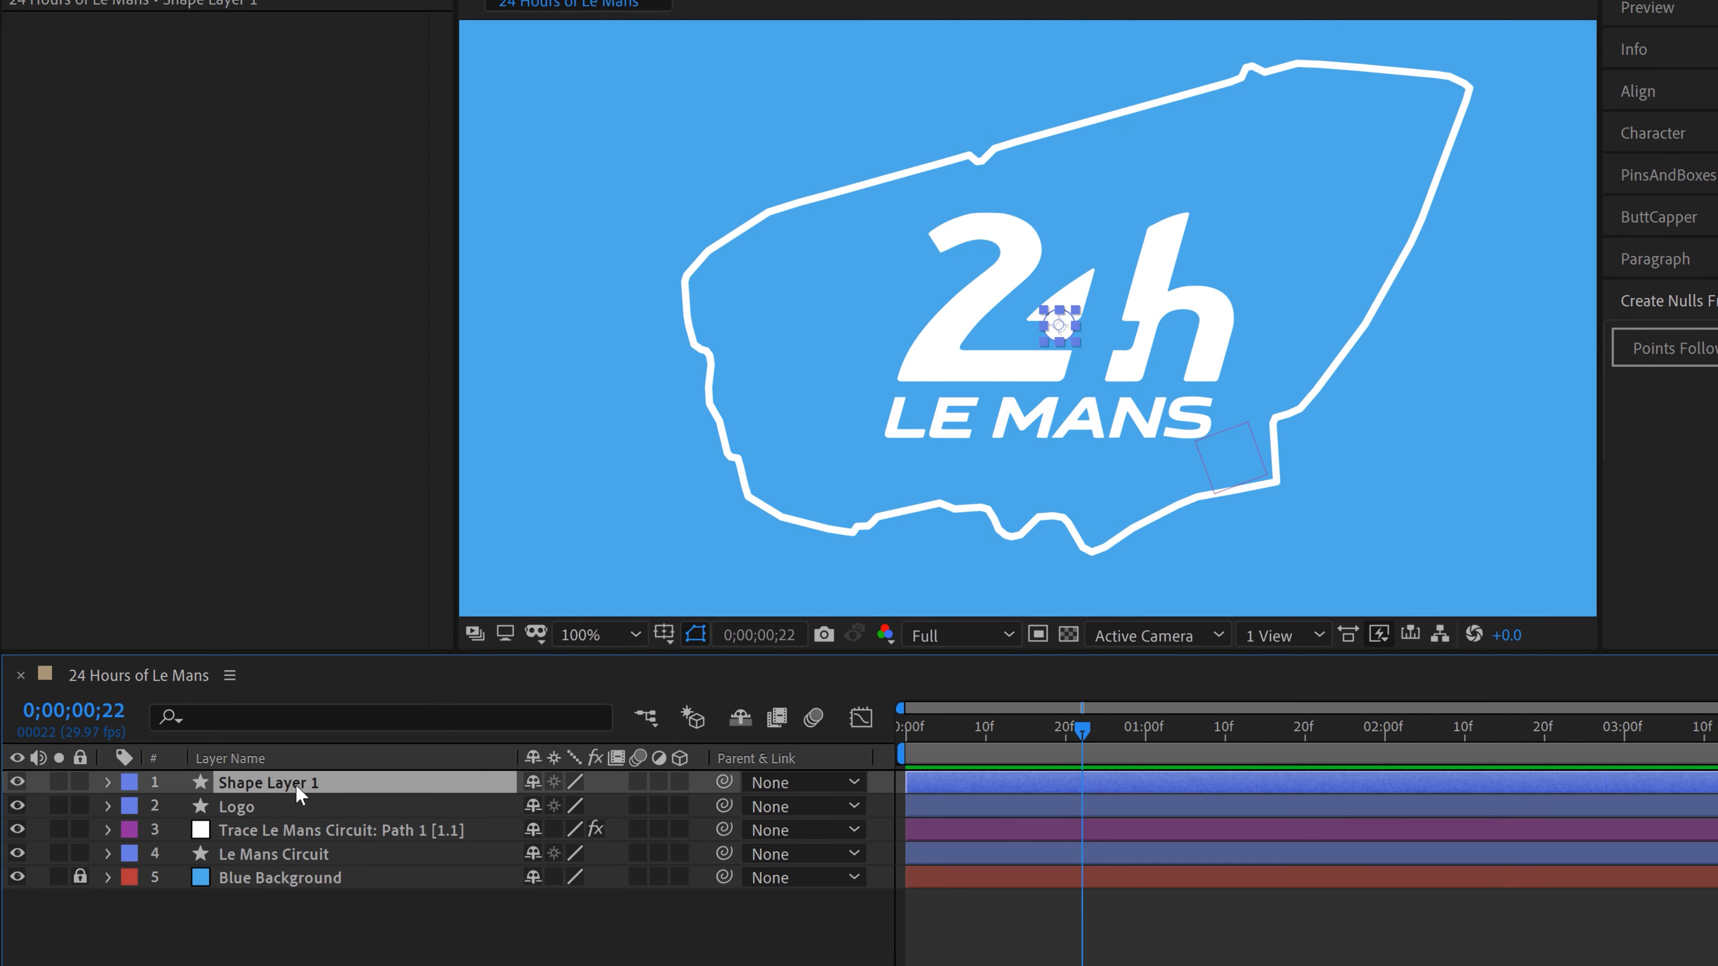
key("Return")
type("Car Icon")
key("Return")
Reveal the trace null's Position and Rotation properties and scrub back to frame 18 to examine them
left_click(257, 831)
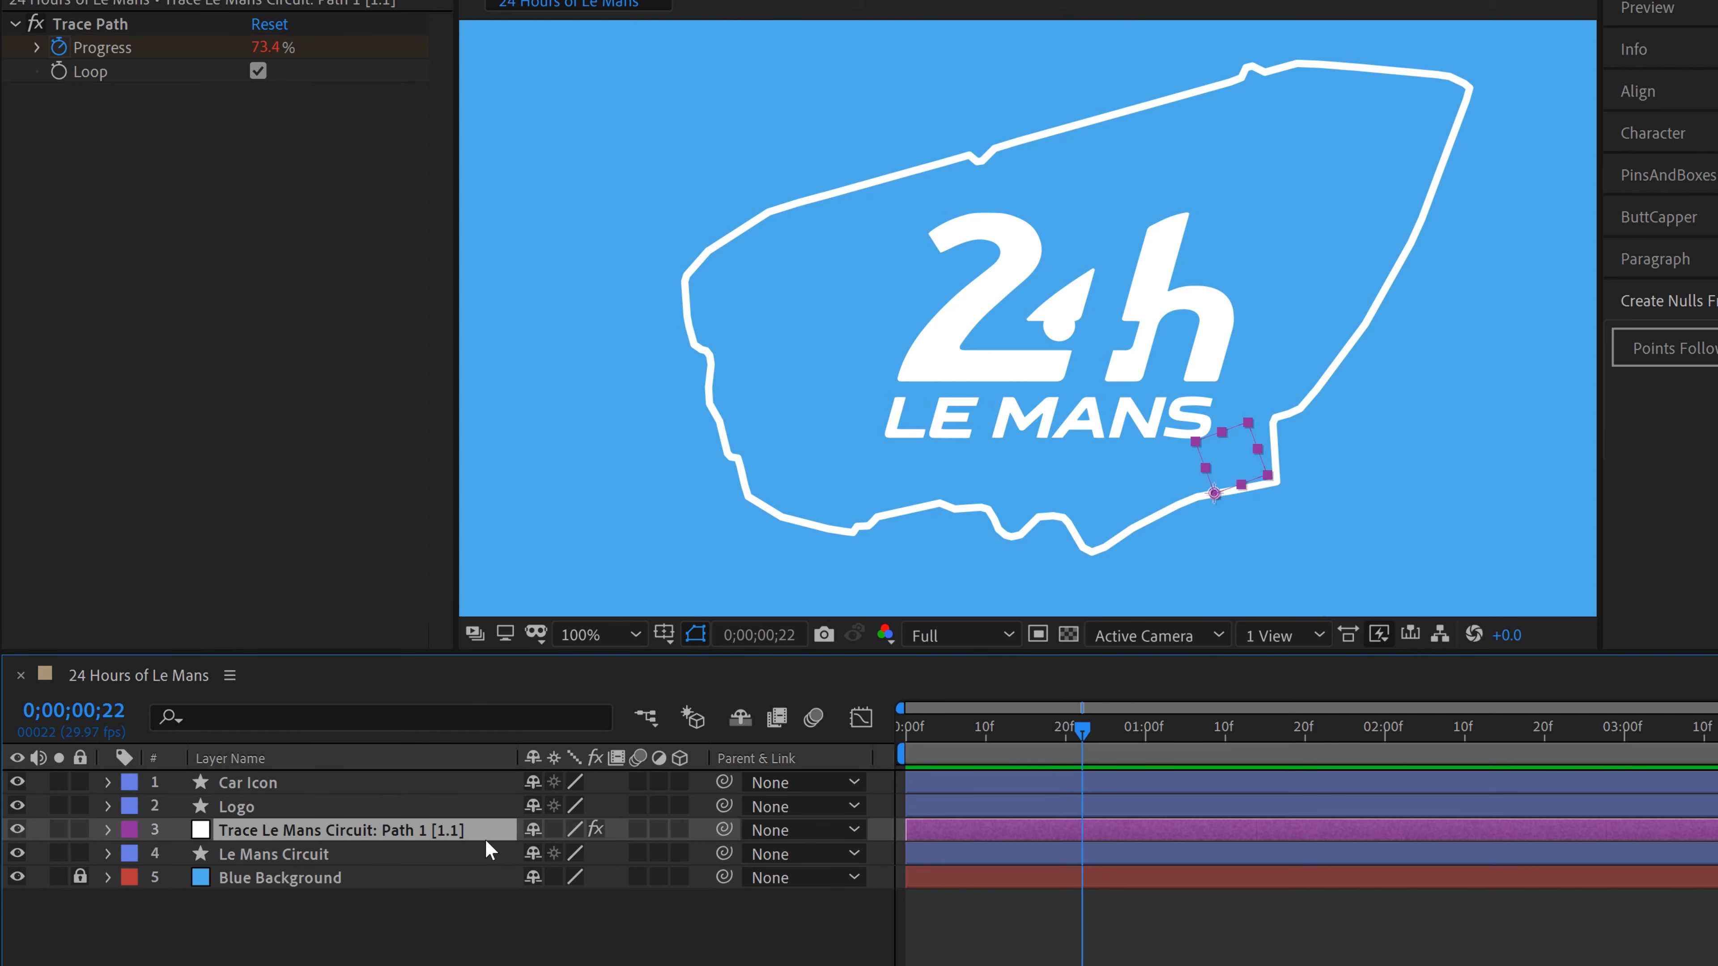
key("p")
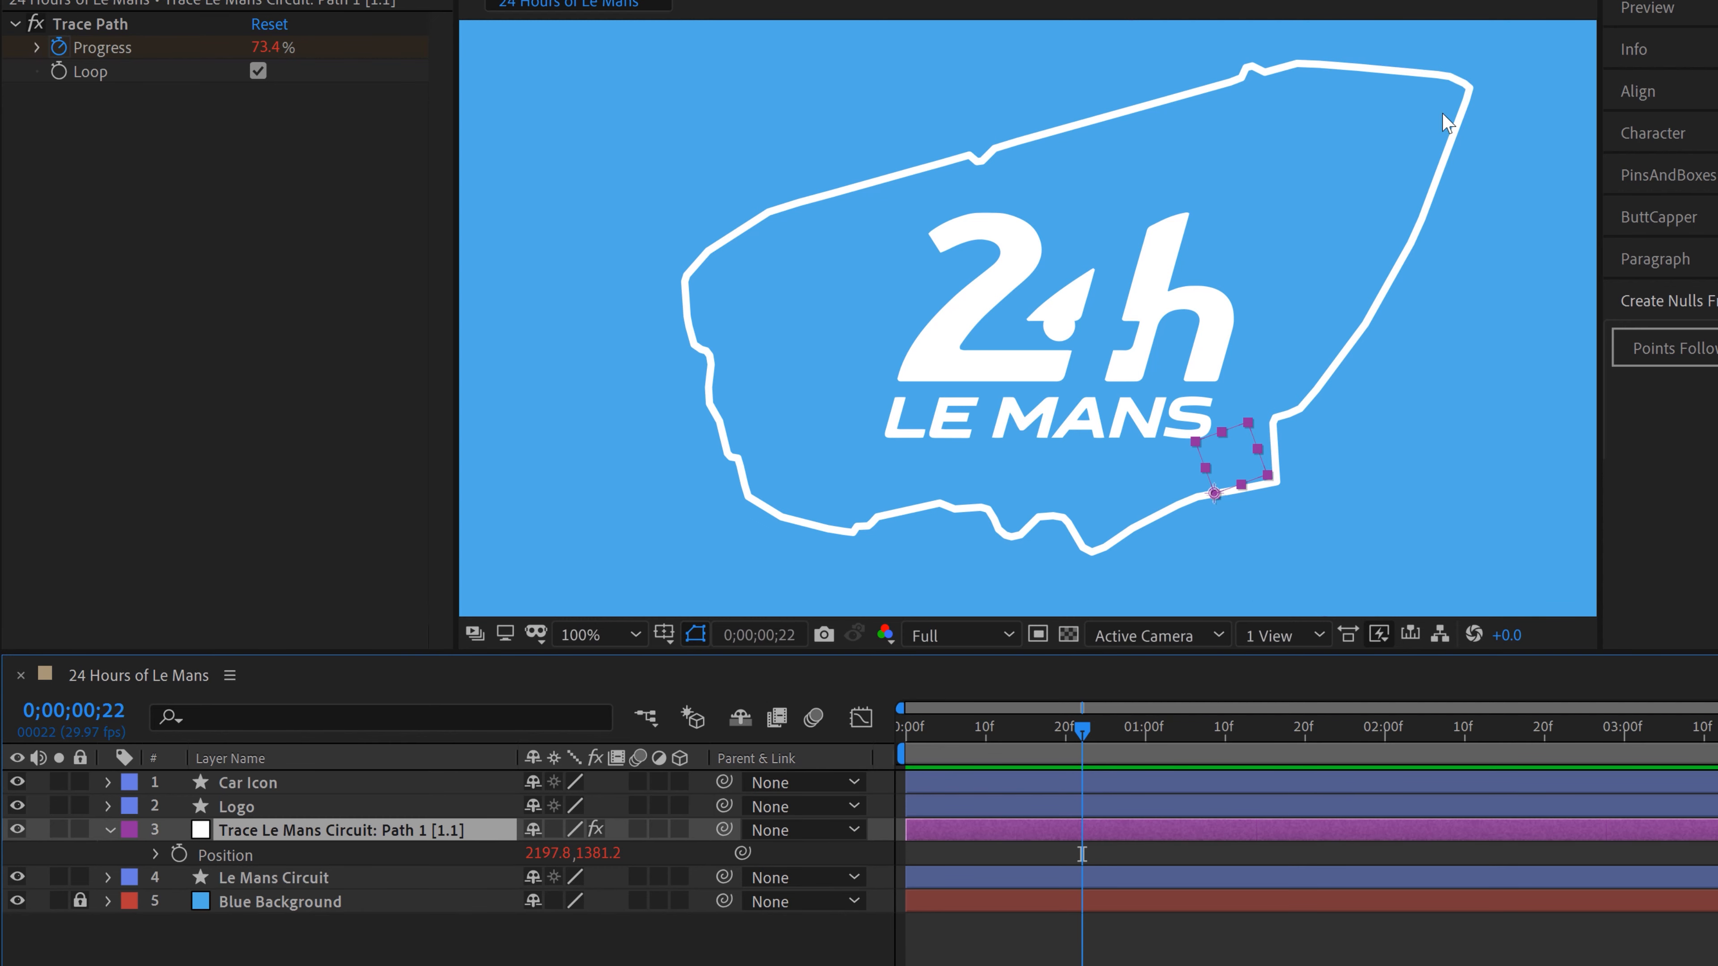
key("shift+r")
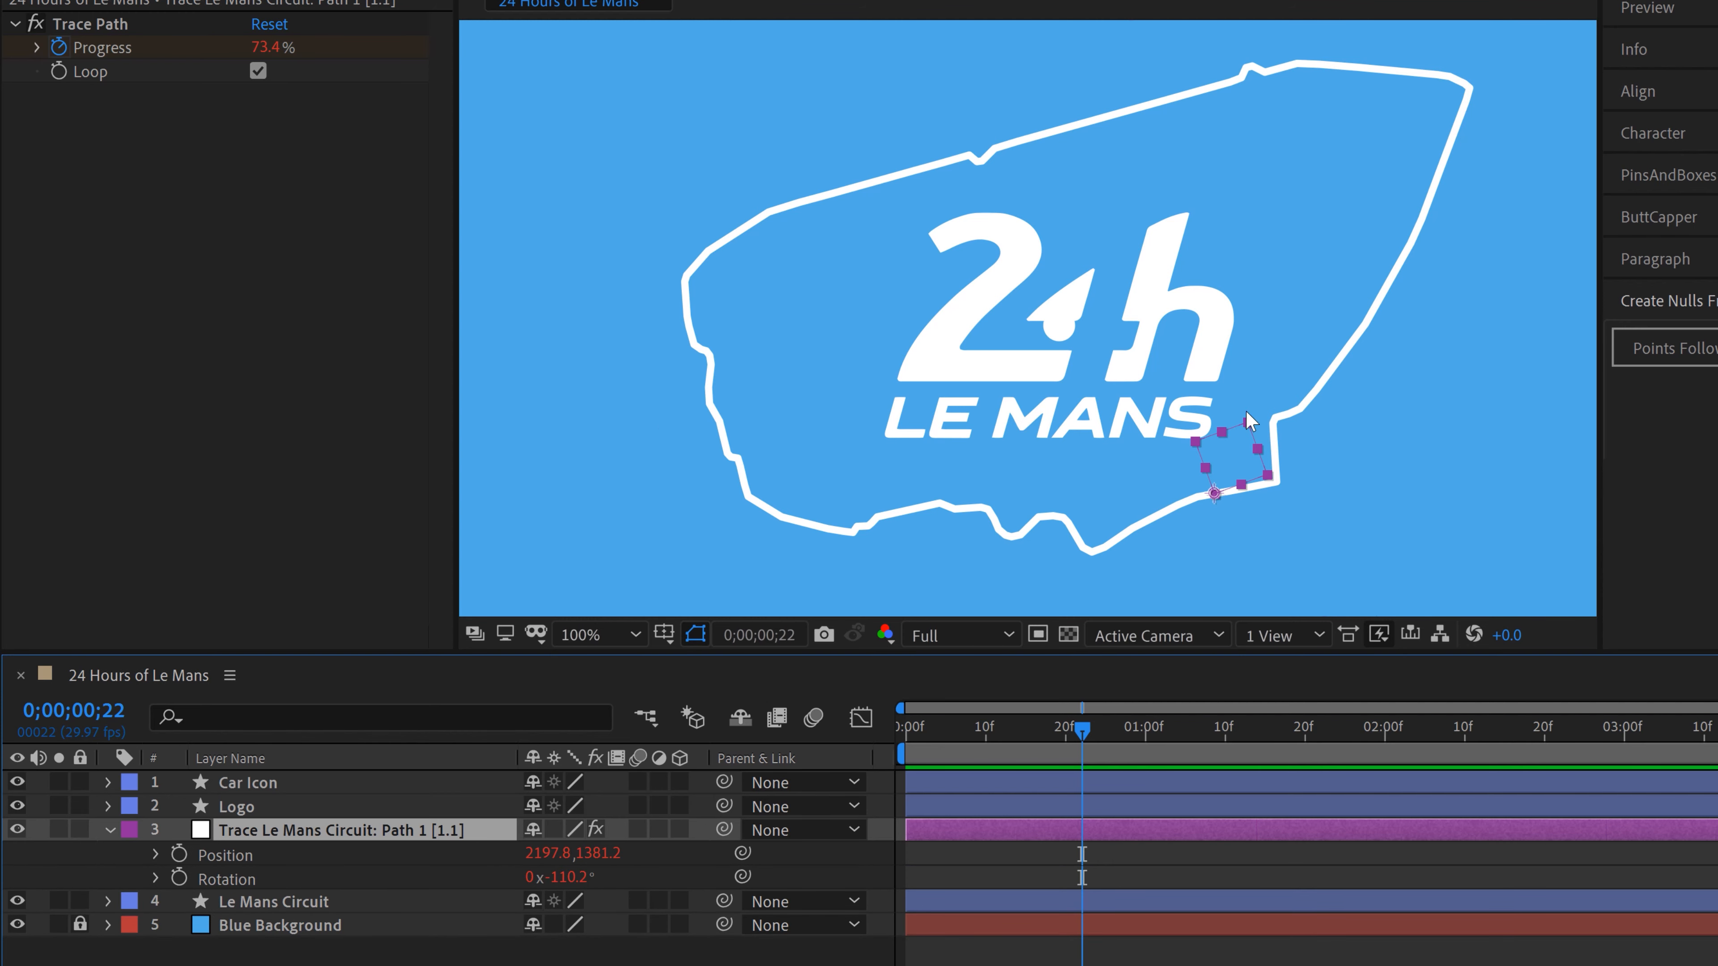
mouse_move(1082, 729)
left_mouse_down()
mouse_move(1016, 731)
mouse_move(1095, 722)
mouse_move(1051, 727)
left_mouse_up()
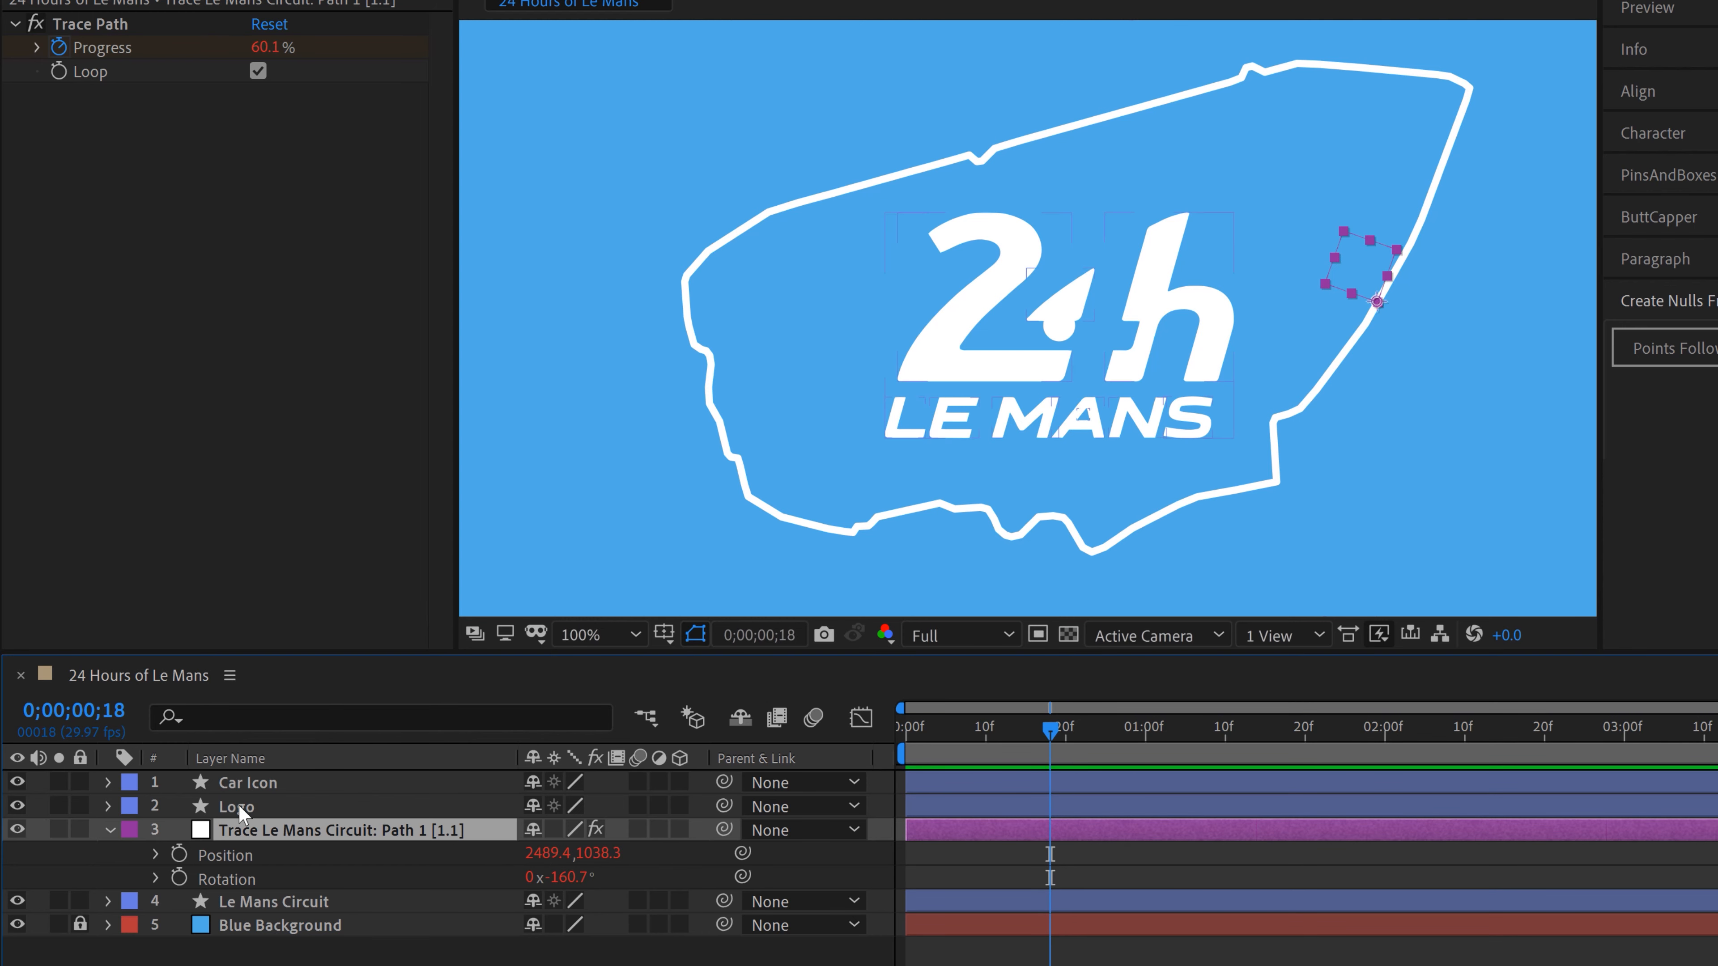
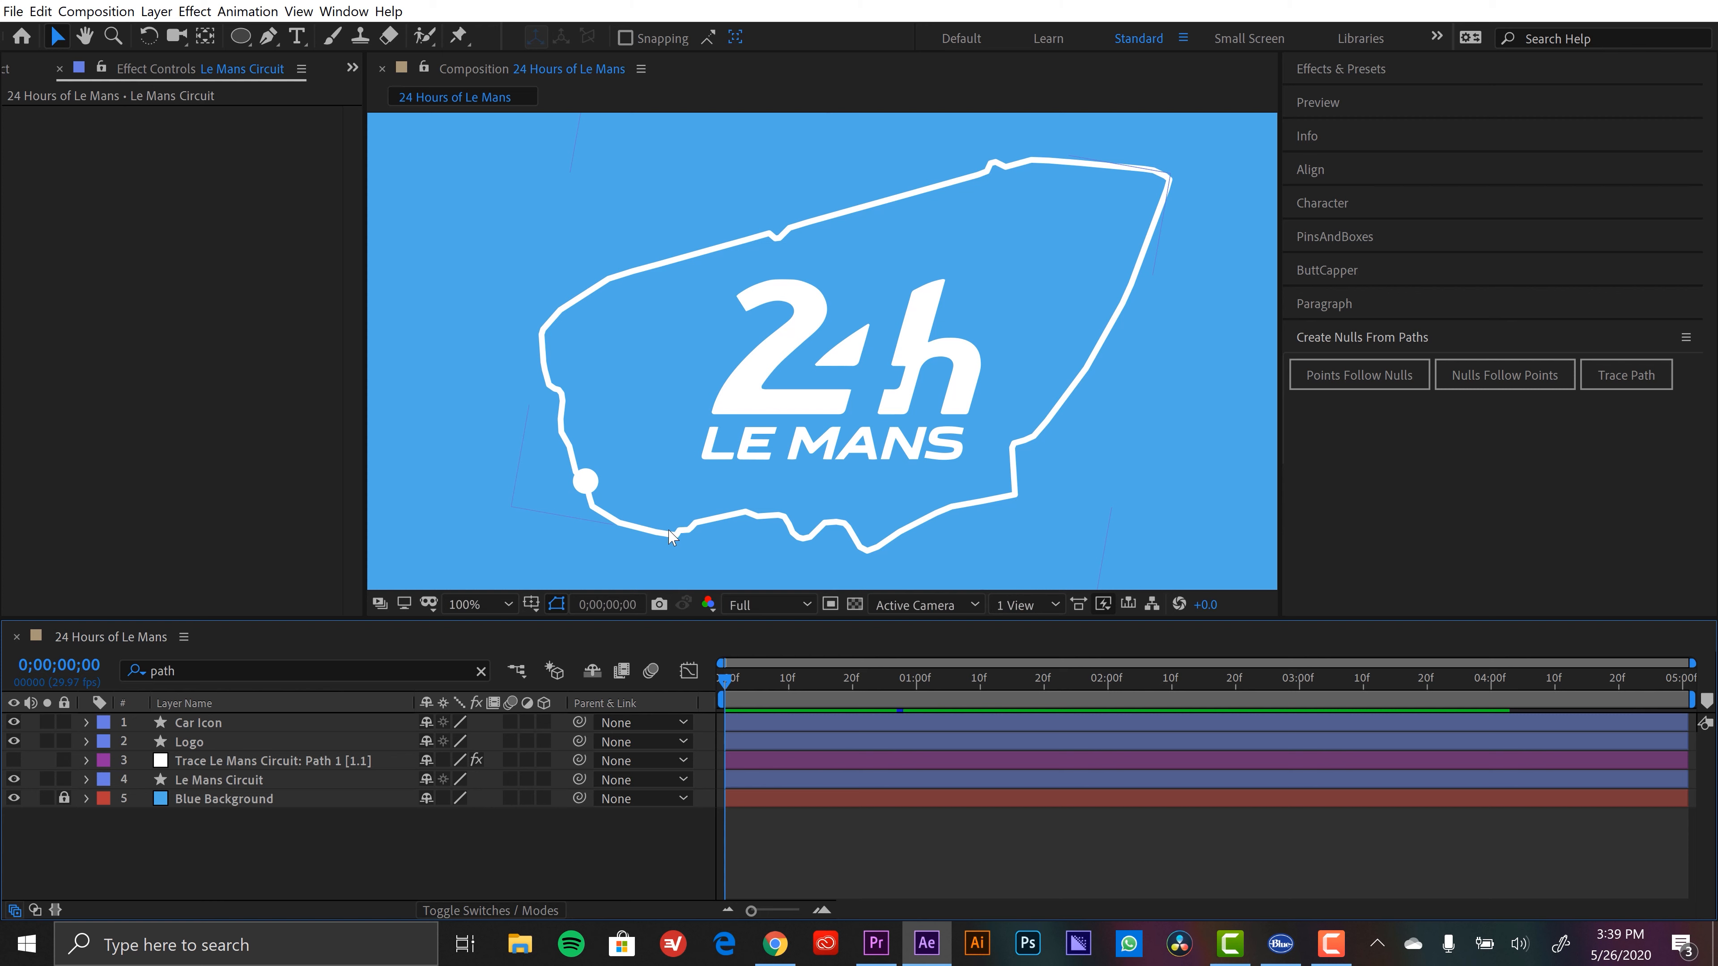
Select the Le Mans Circuit path's vertex just before the small kink at its lower-left and set the path to Closed
left_click(630, 531)
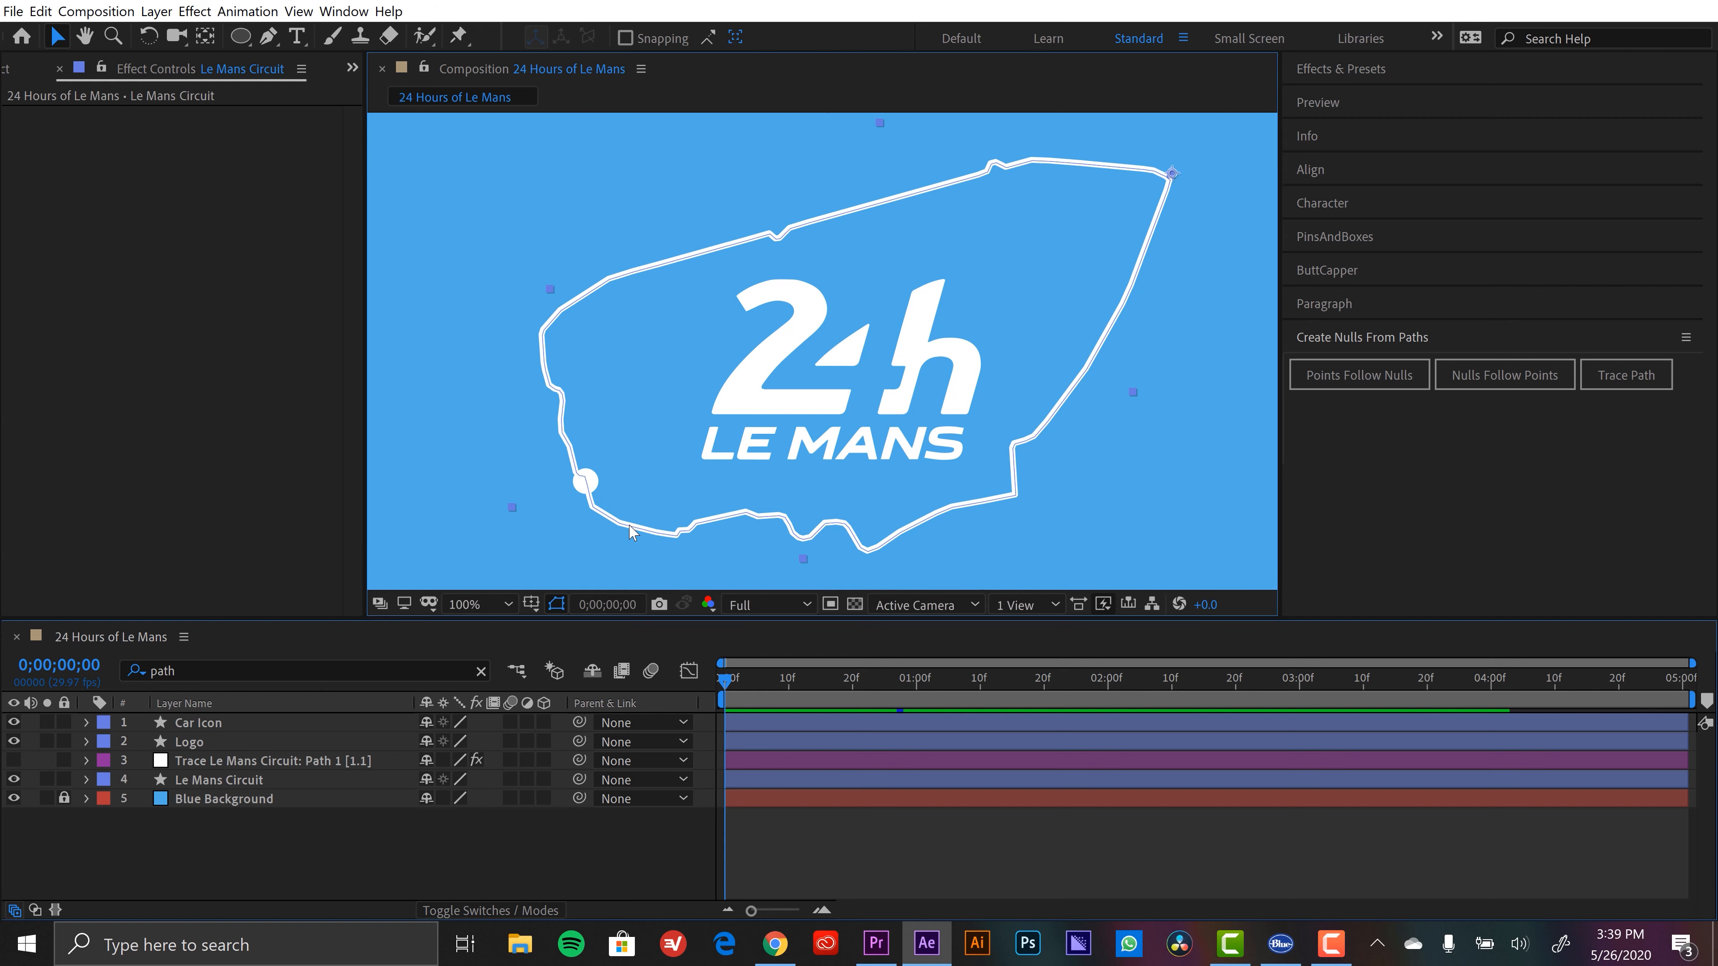
left_click(652, 532)
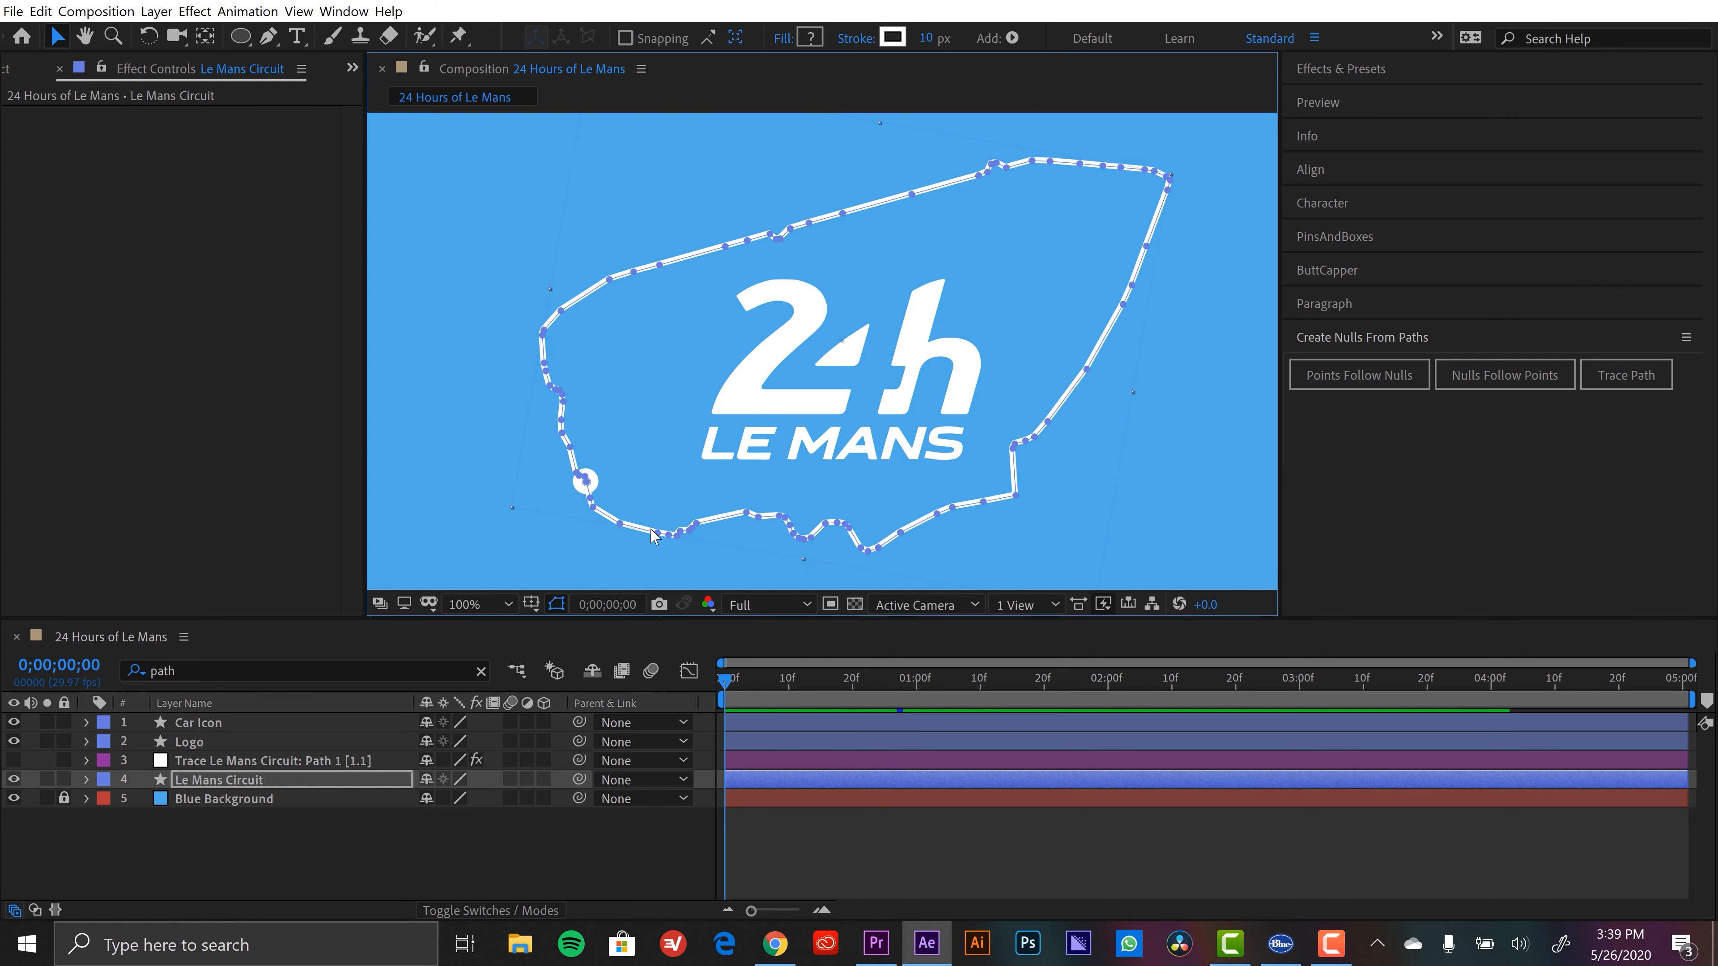
scroll(653, 536, "up", 1)
key("space")
left_click_drag(779, 433, 1001, 237)
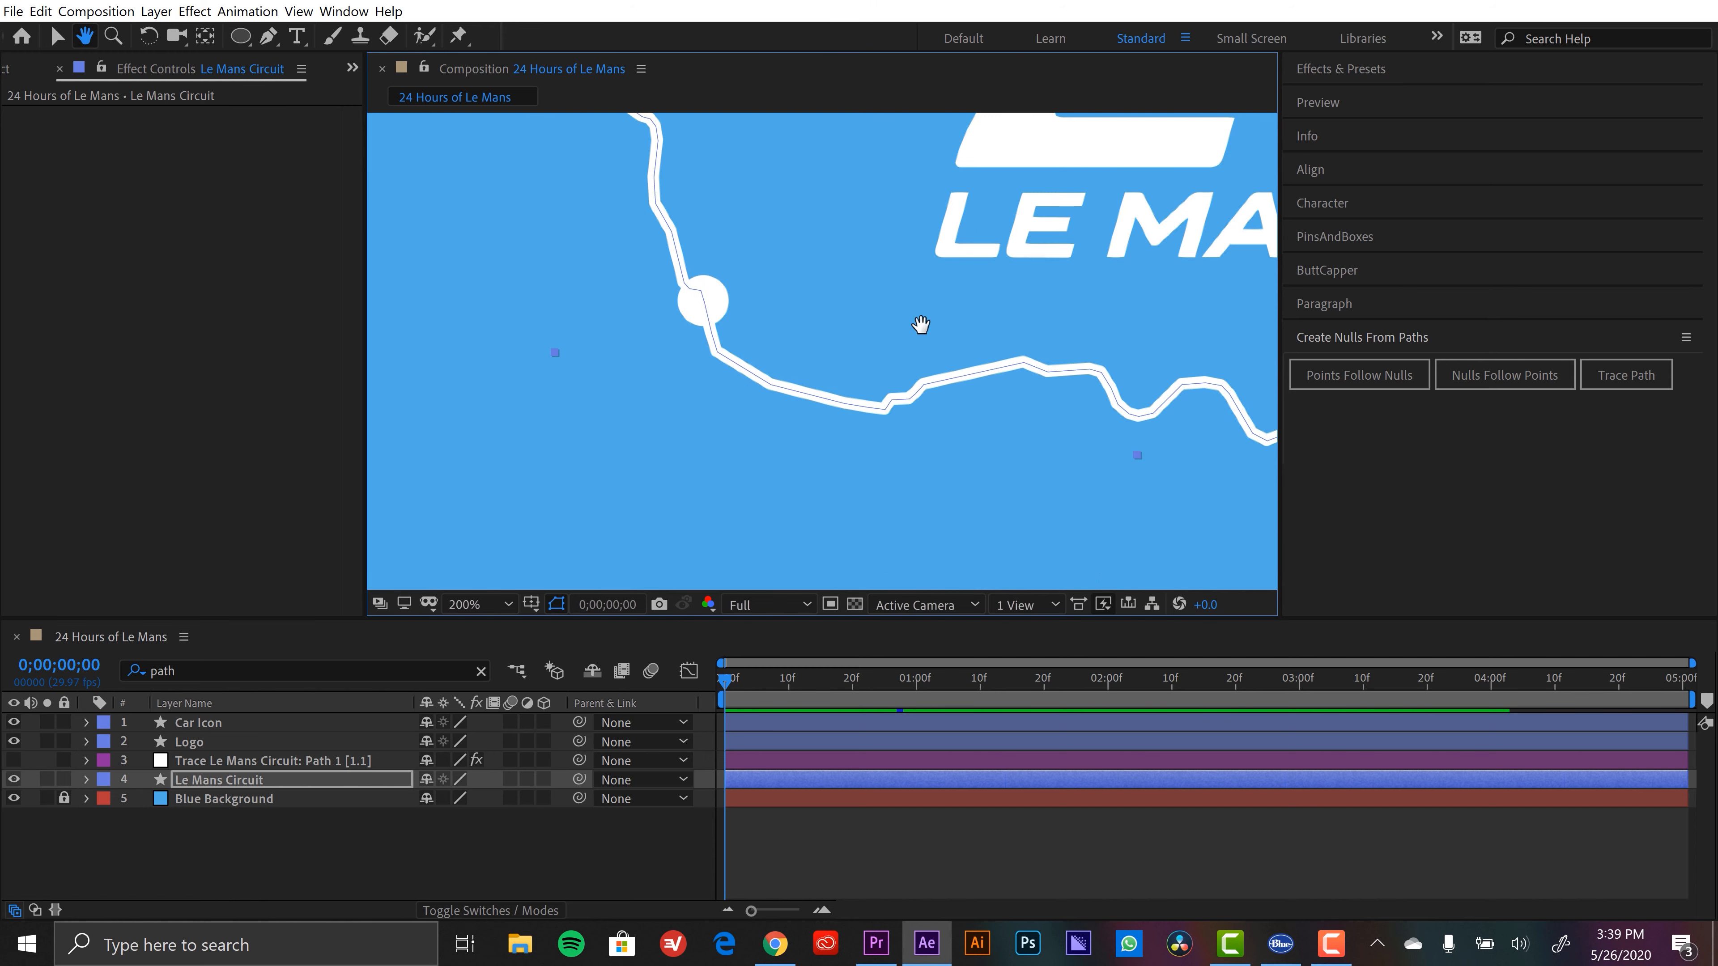
scroll(866, 413, "up", 1)
key("space")
left_click_drag(947, 305, 773, 312)
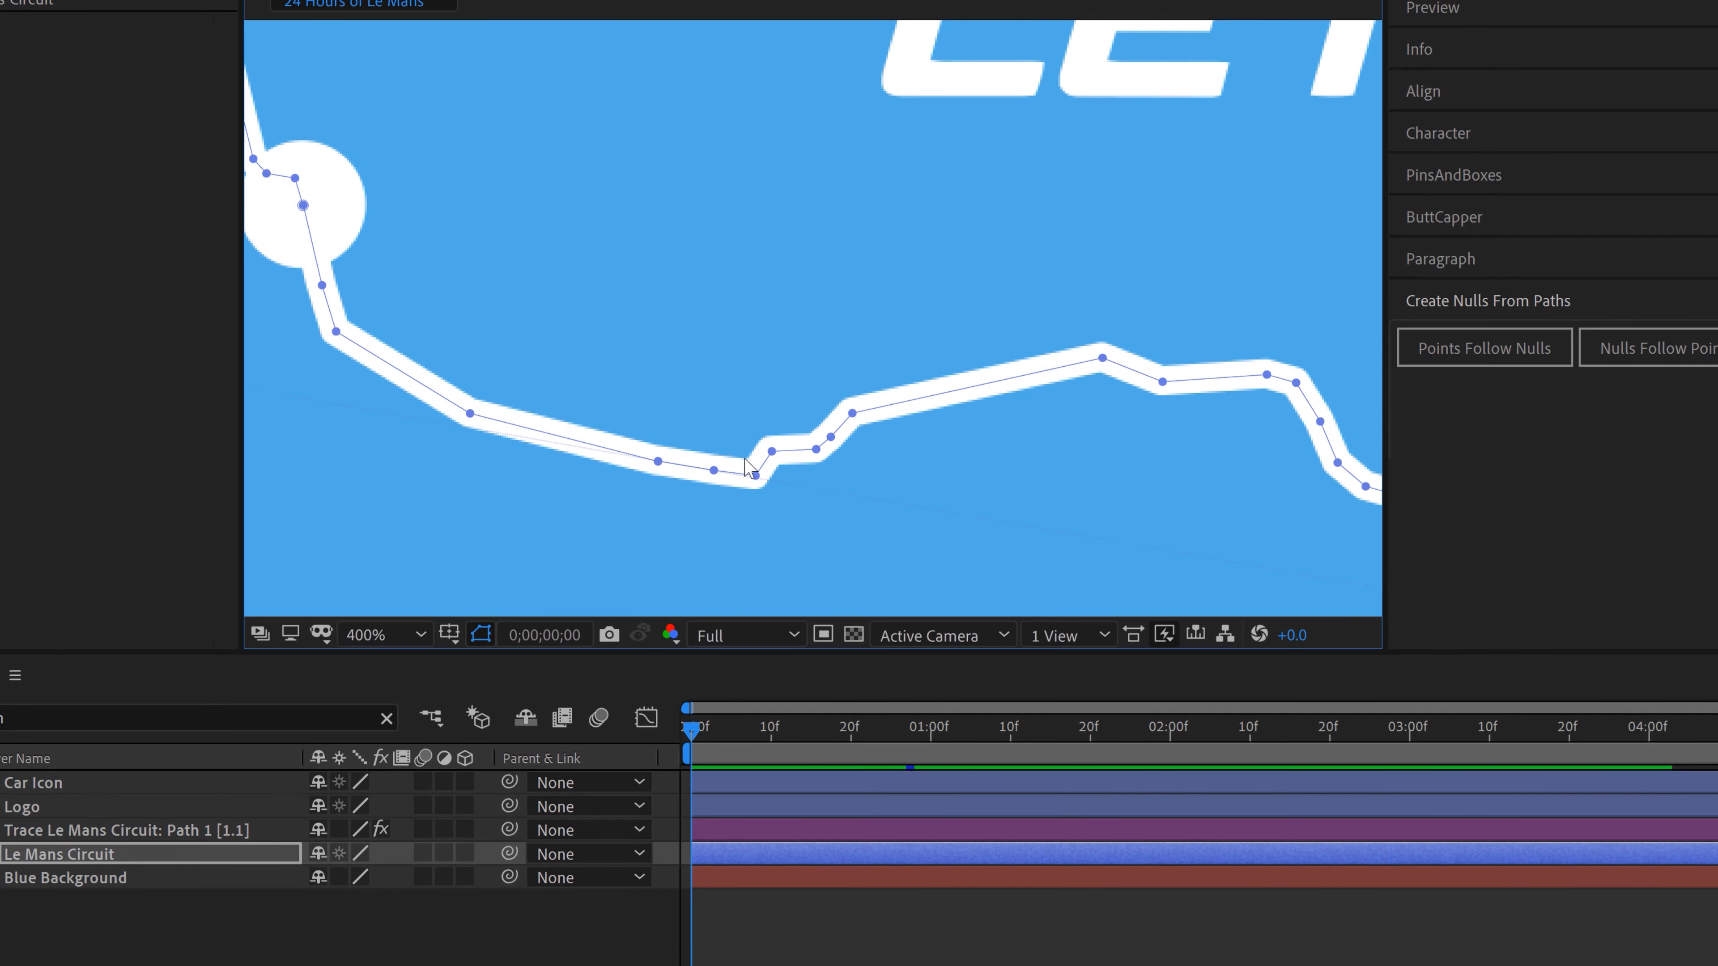
left_click(714, 470)
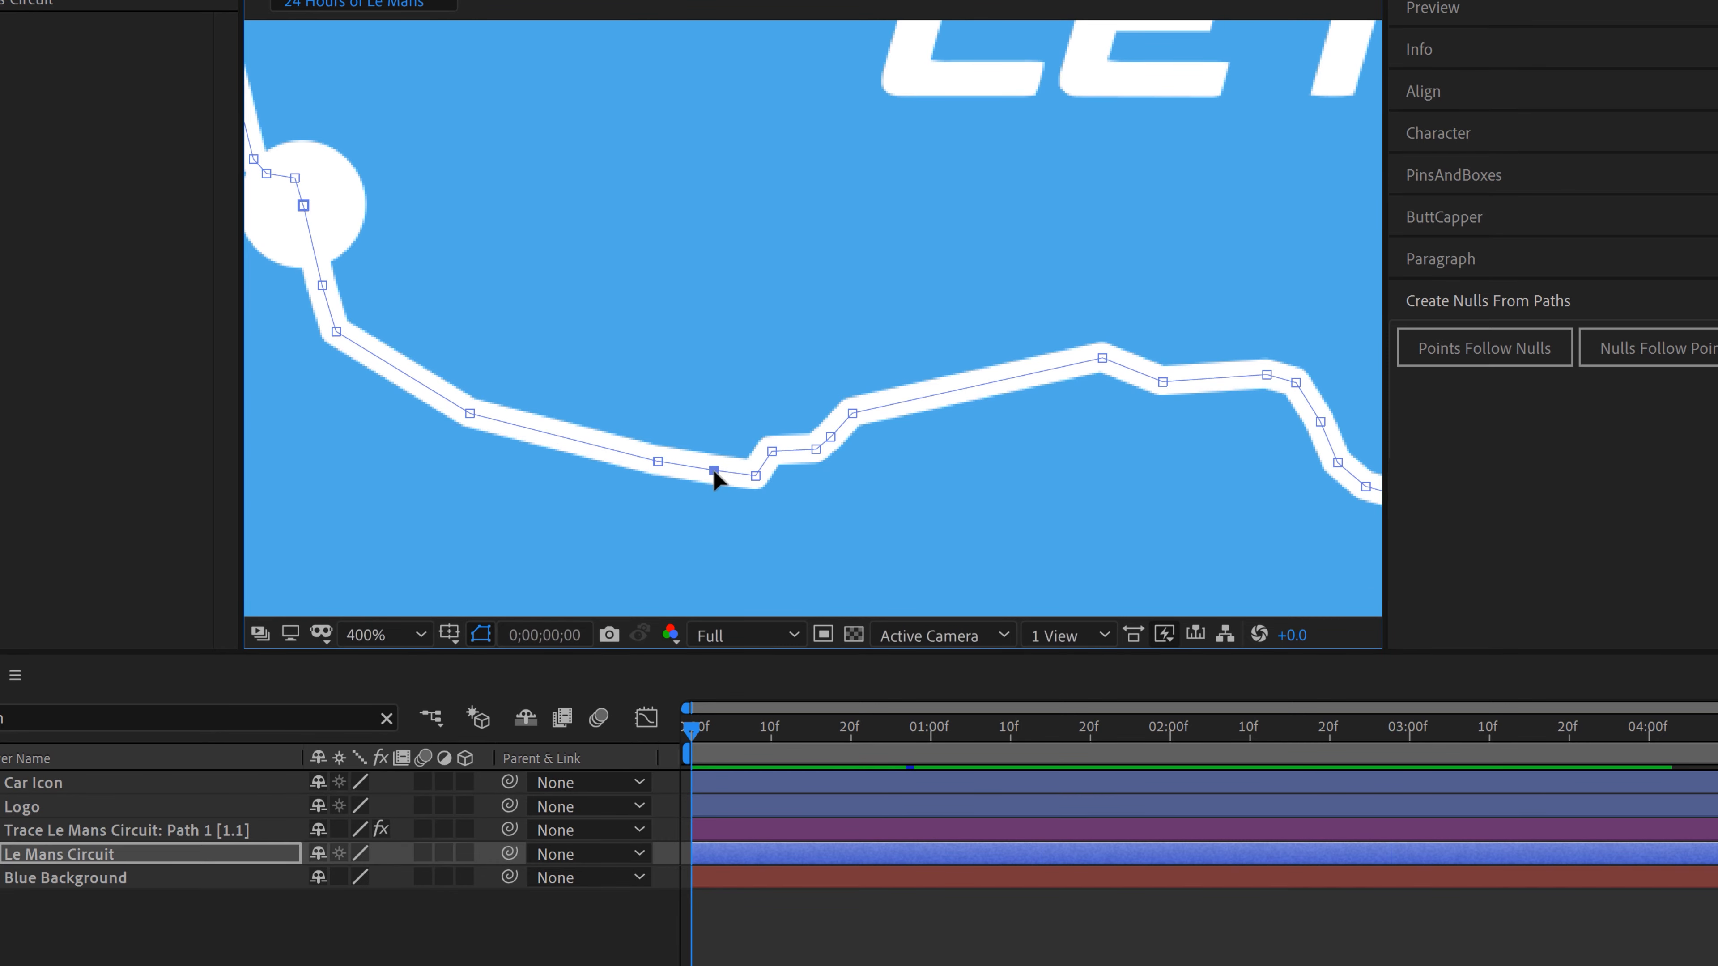
right_click(719, 475)
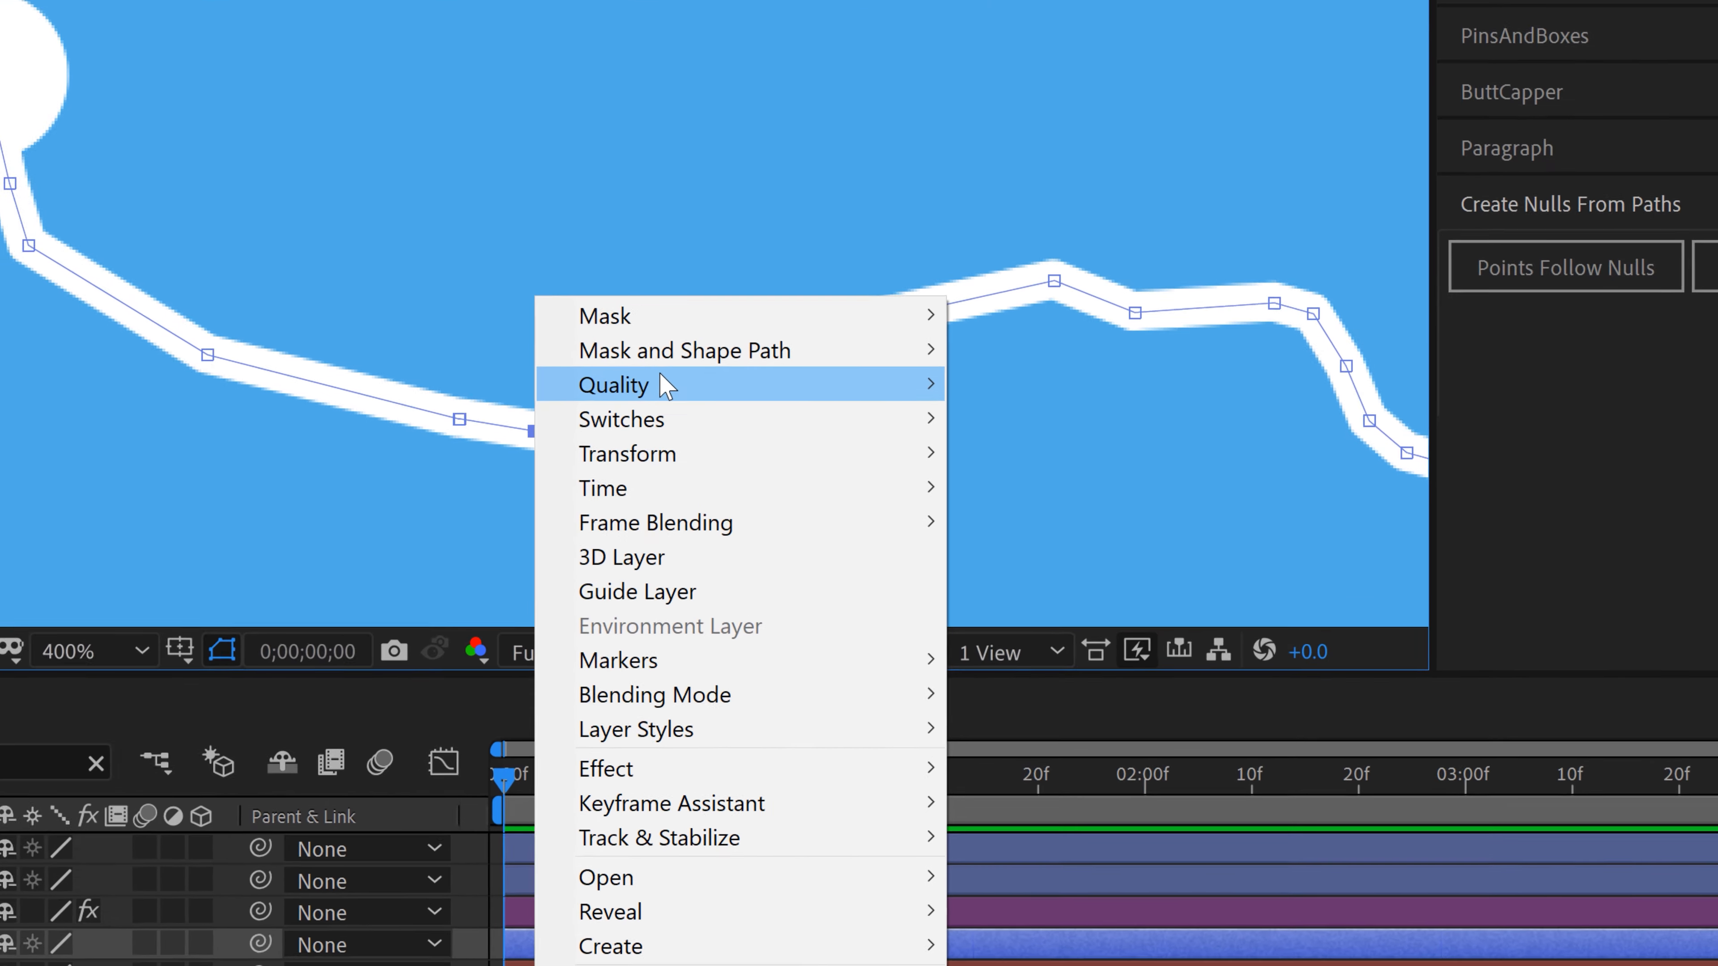
mouse_move(817, 416)
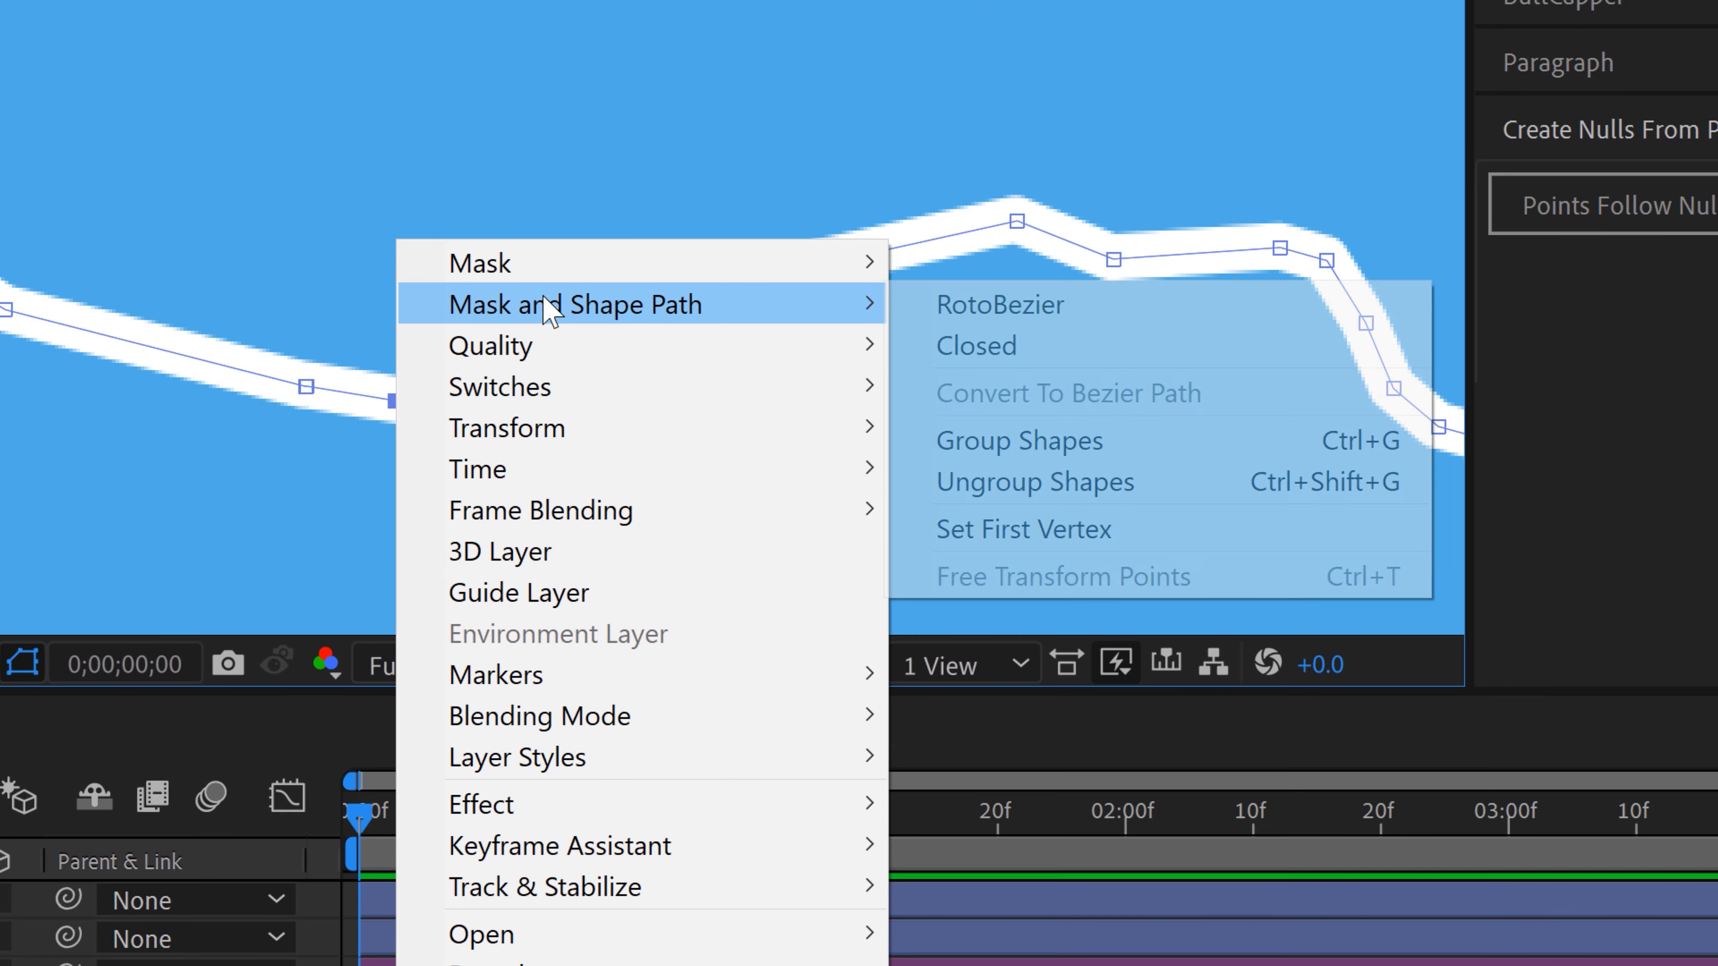
left_click(974, 346)
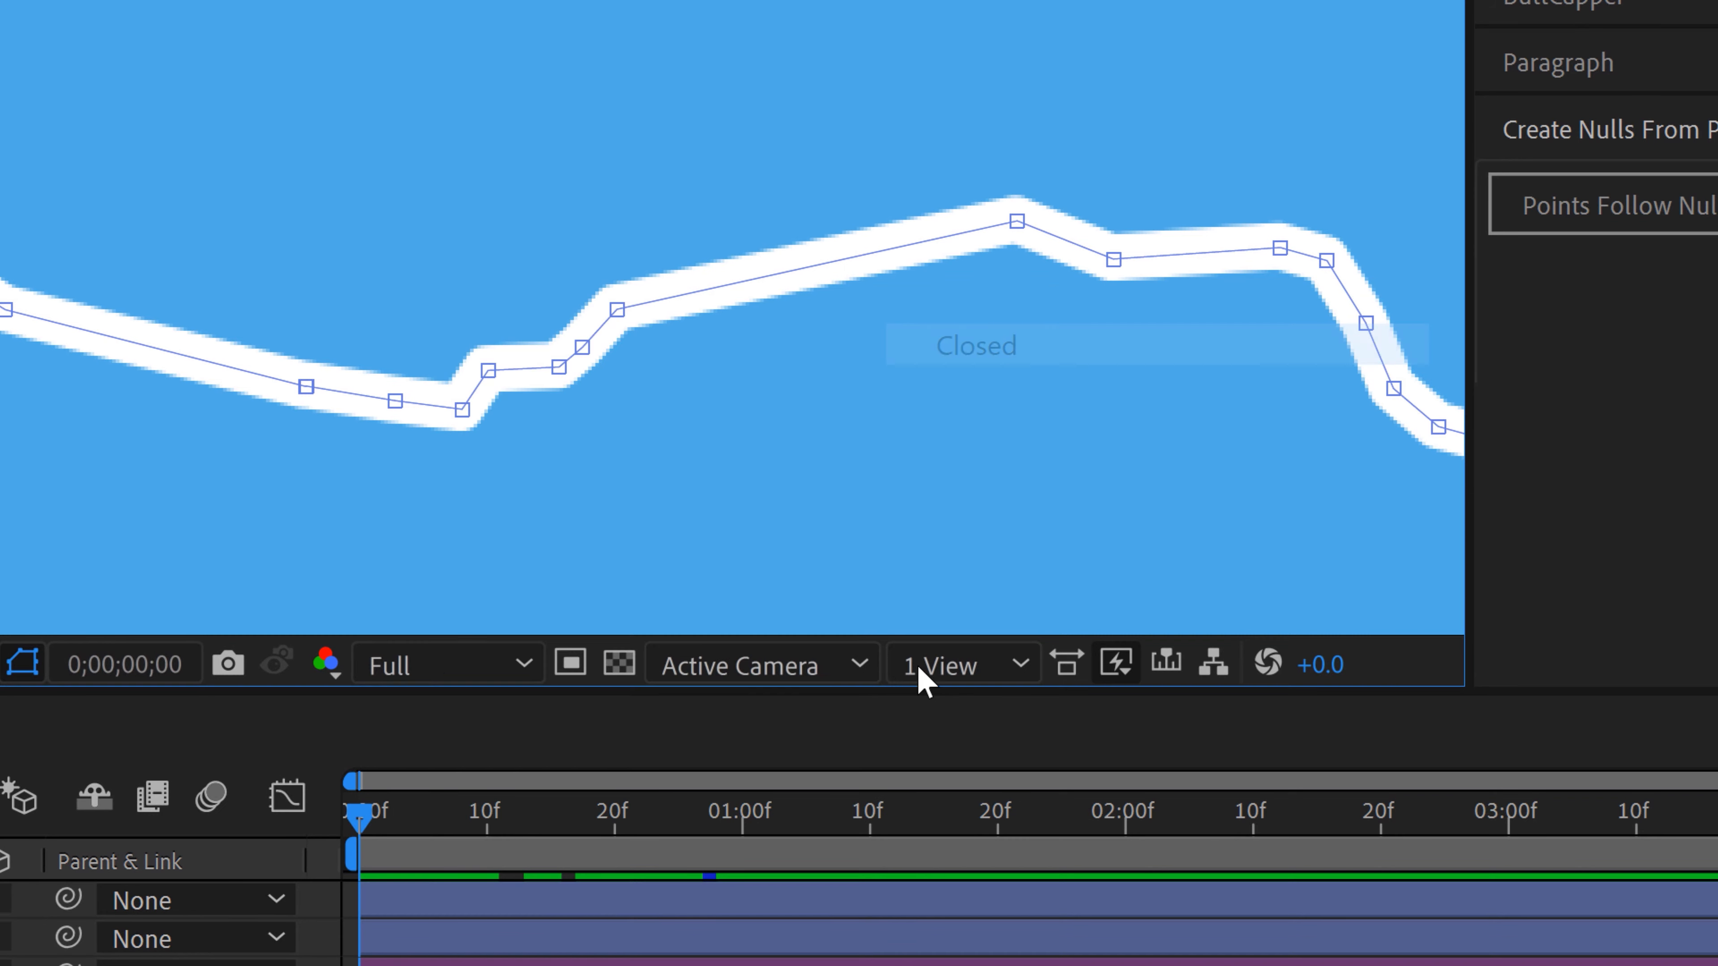
Make the selected vertex near the lower-left kink the circuit path's first vertex
right_click(396, 402)
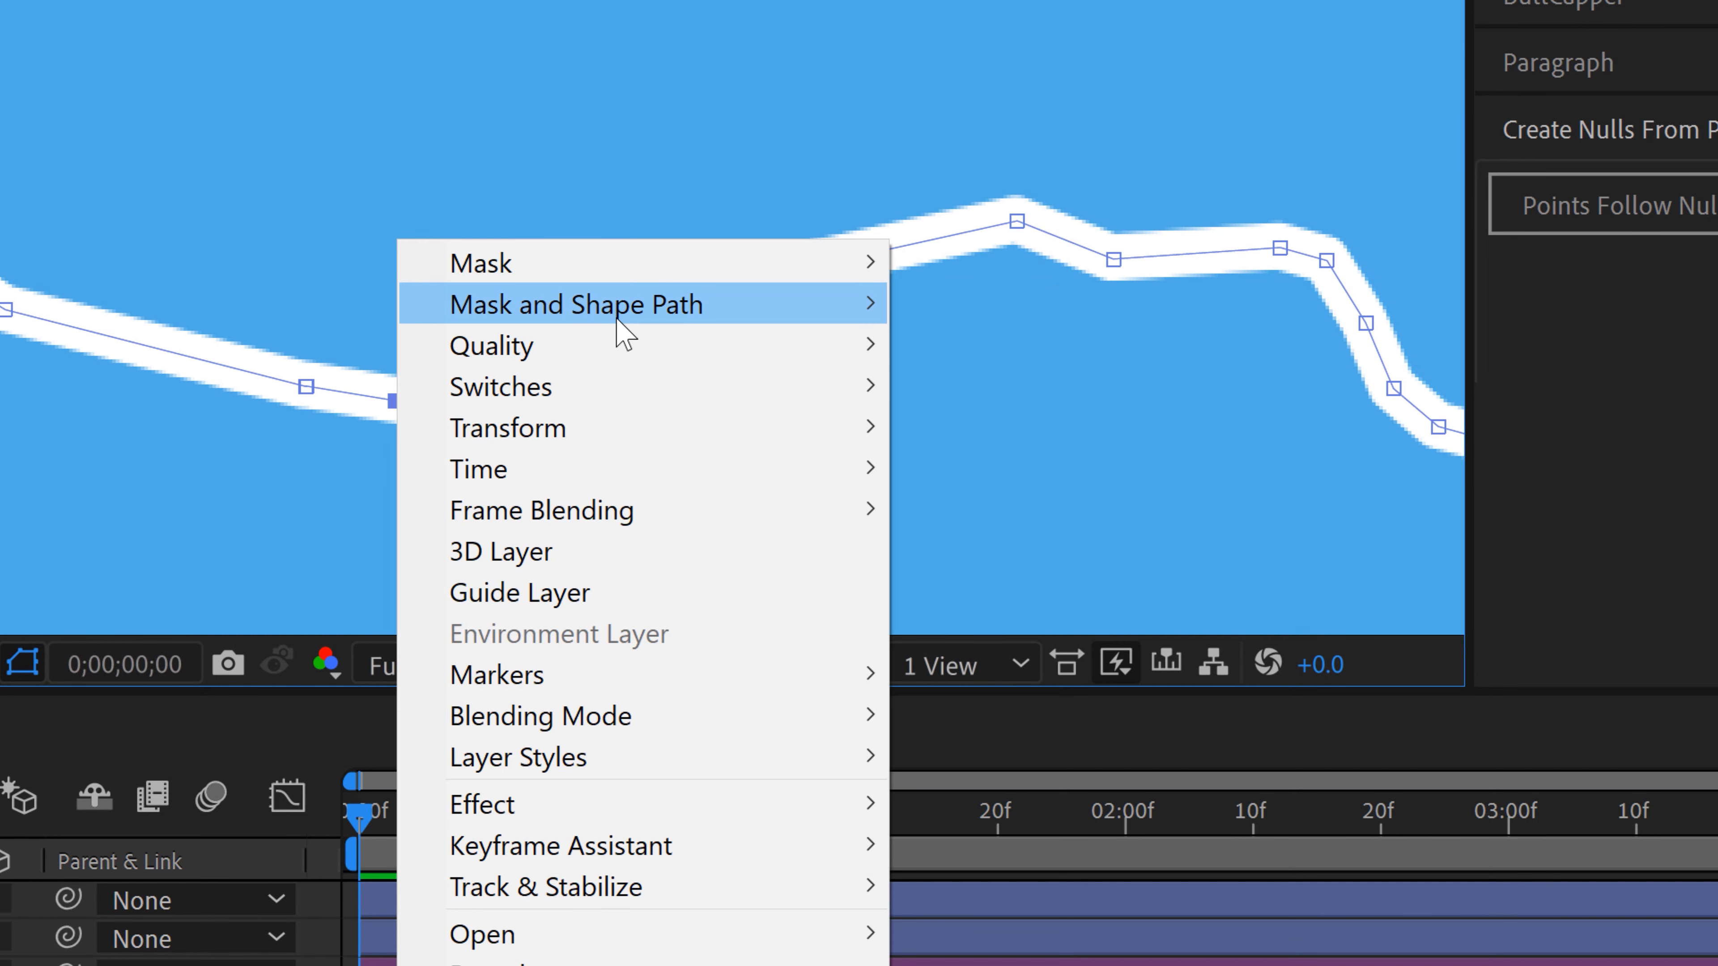
mouse_move(613, 330)
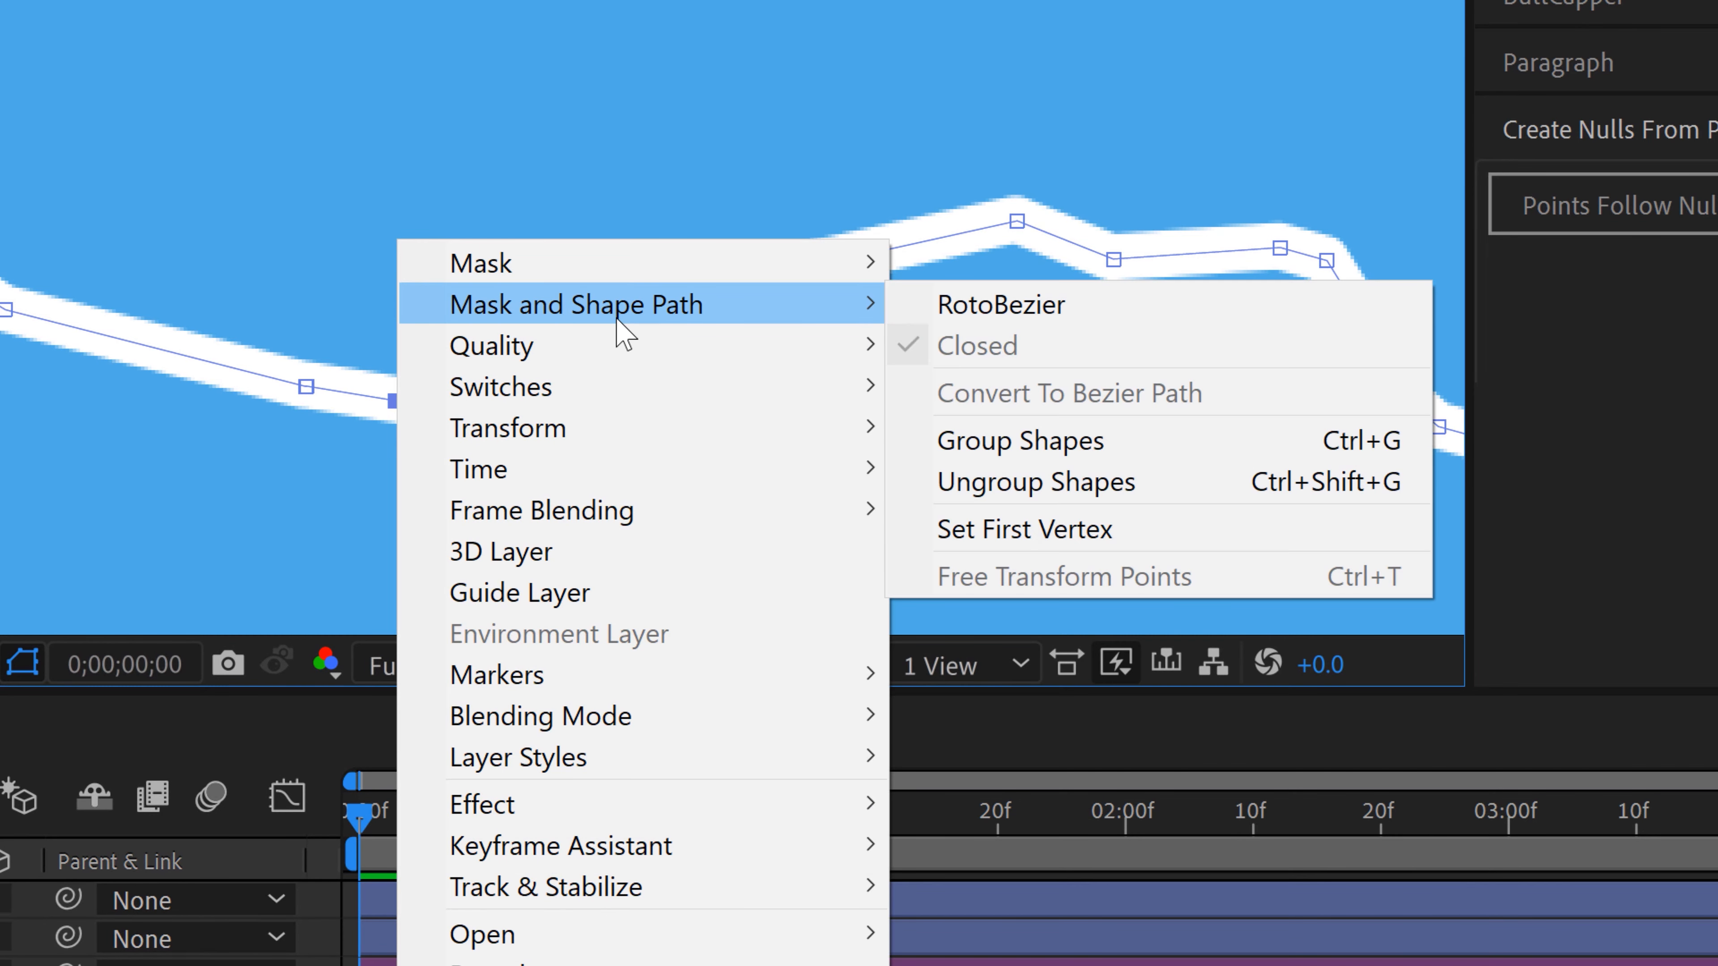
left_click(1028, 535)
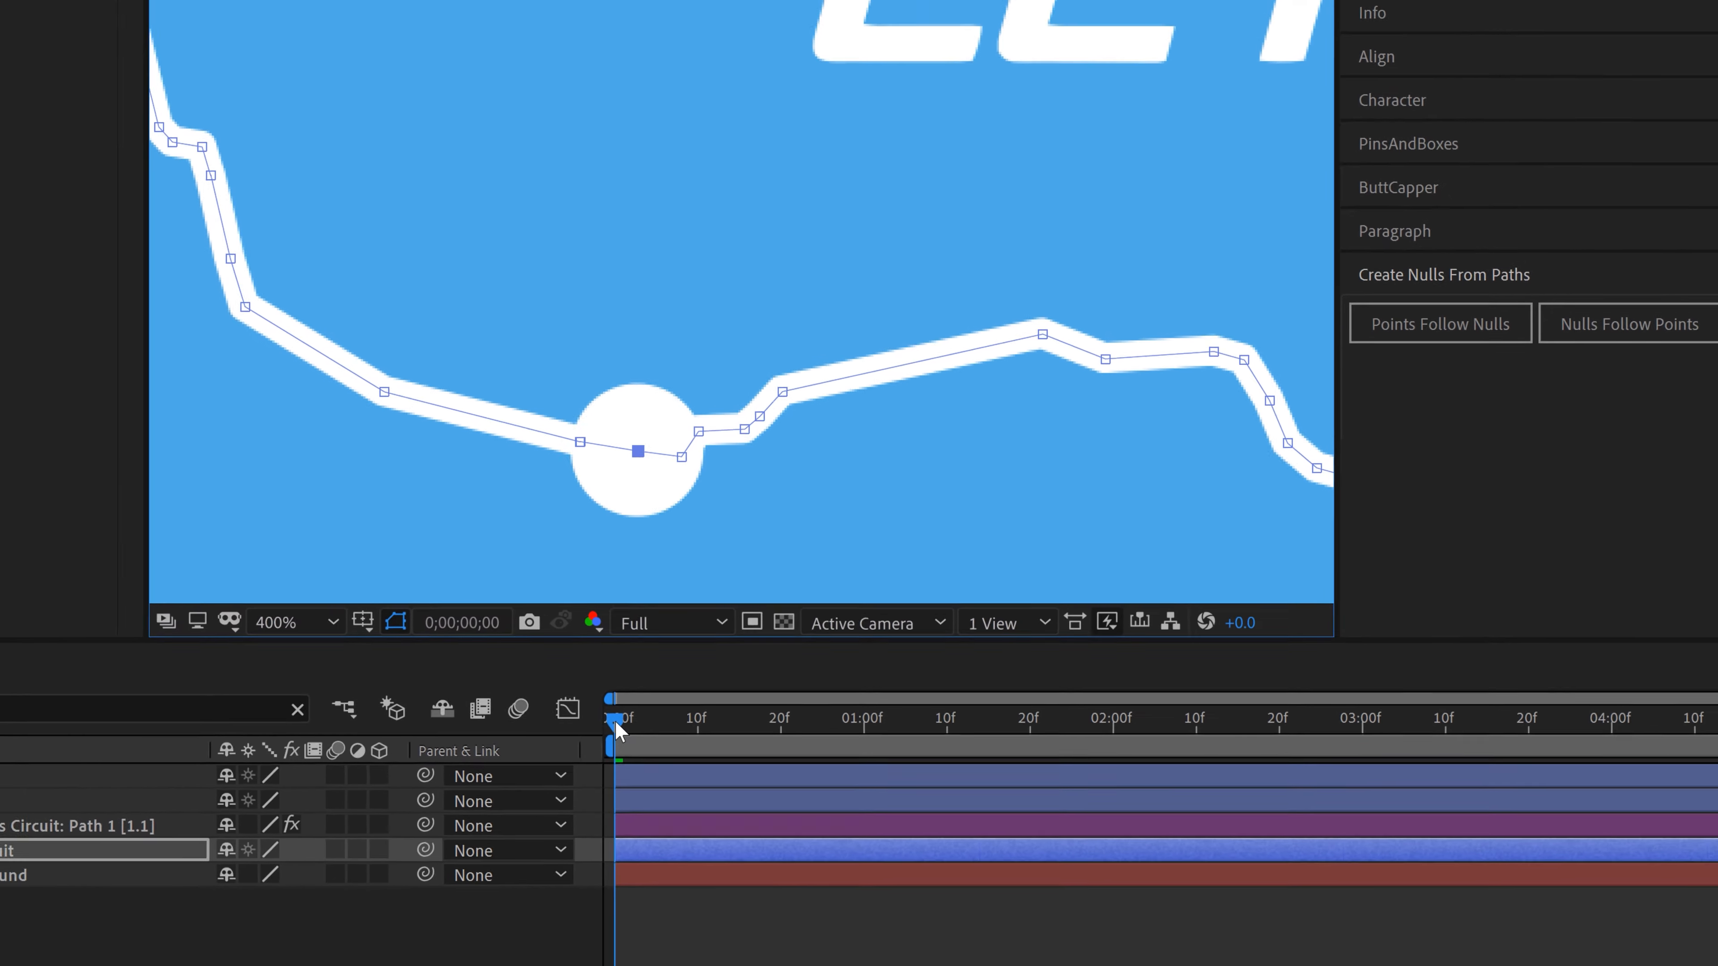
Scrub the opening frames to review the car icon's motion from its new starting point, ending at frame 4
left_click_drag(361, 810, 400, 810)
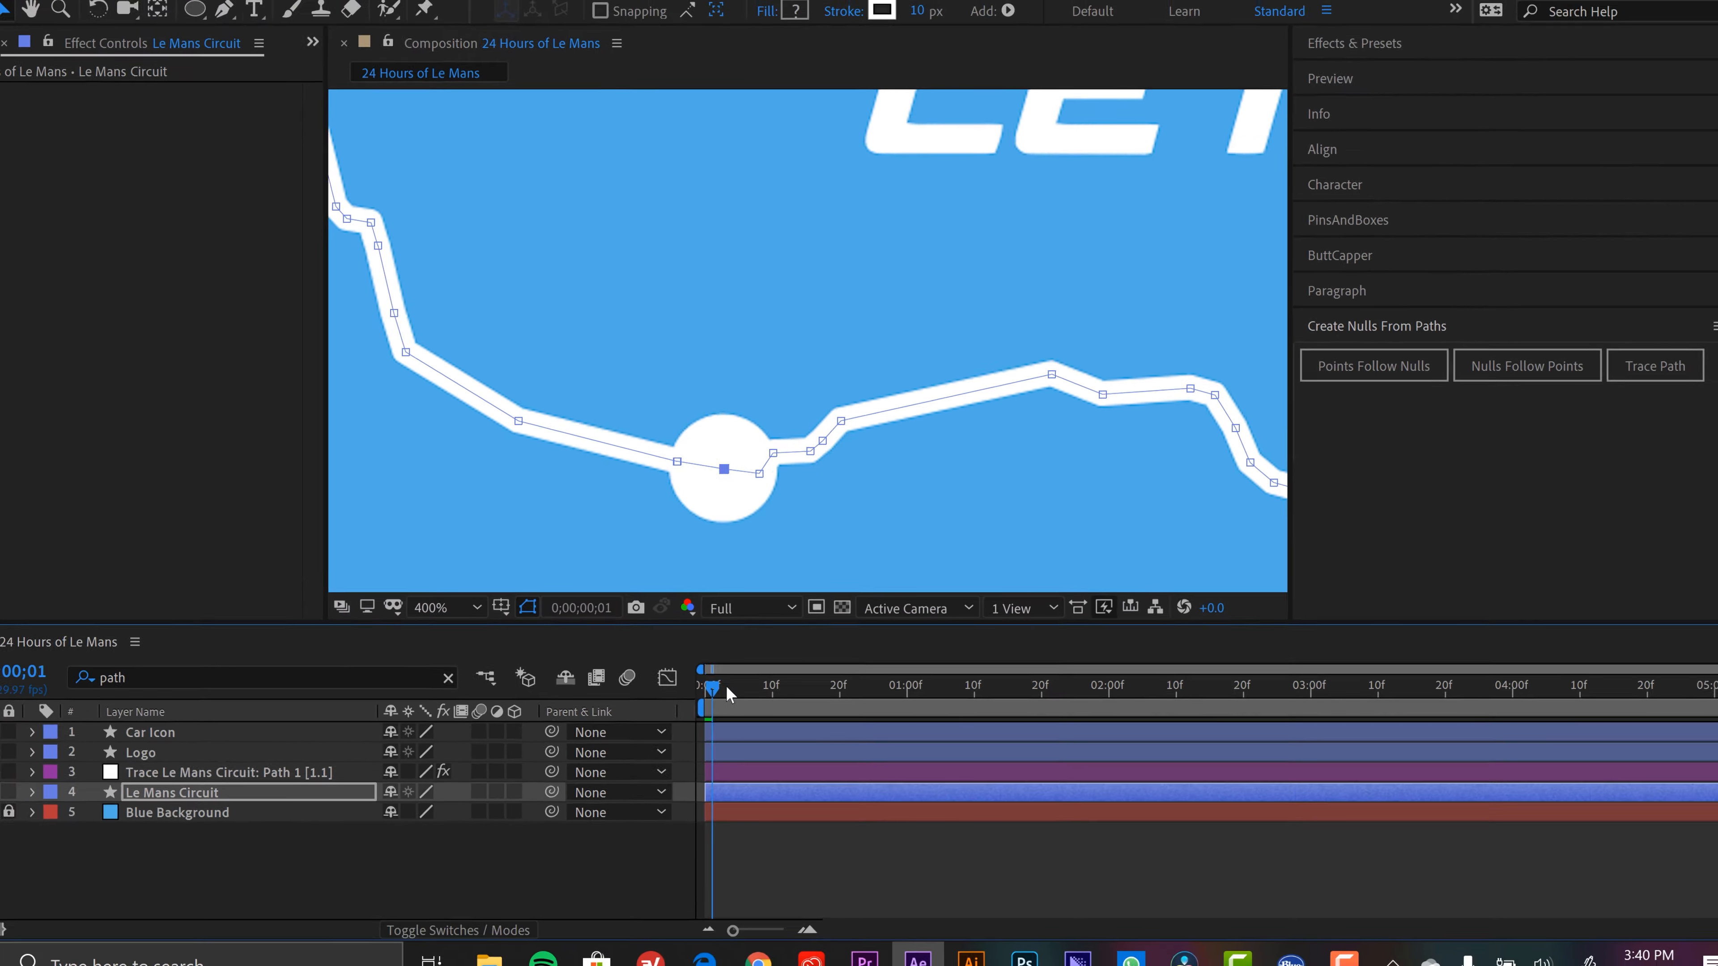
left_click_drag(726, 686, 731, 687)
scroll(767, 475, "down", 2)
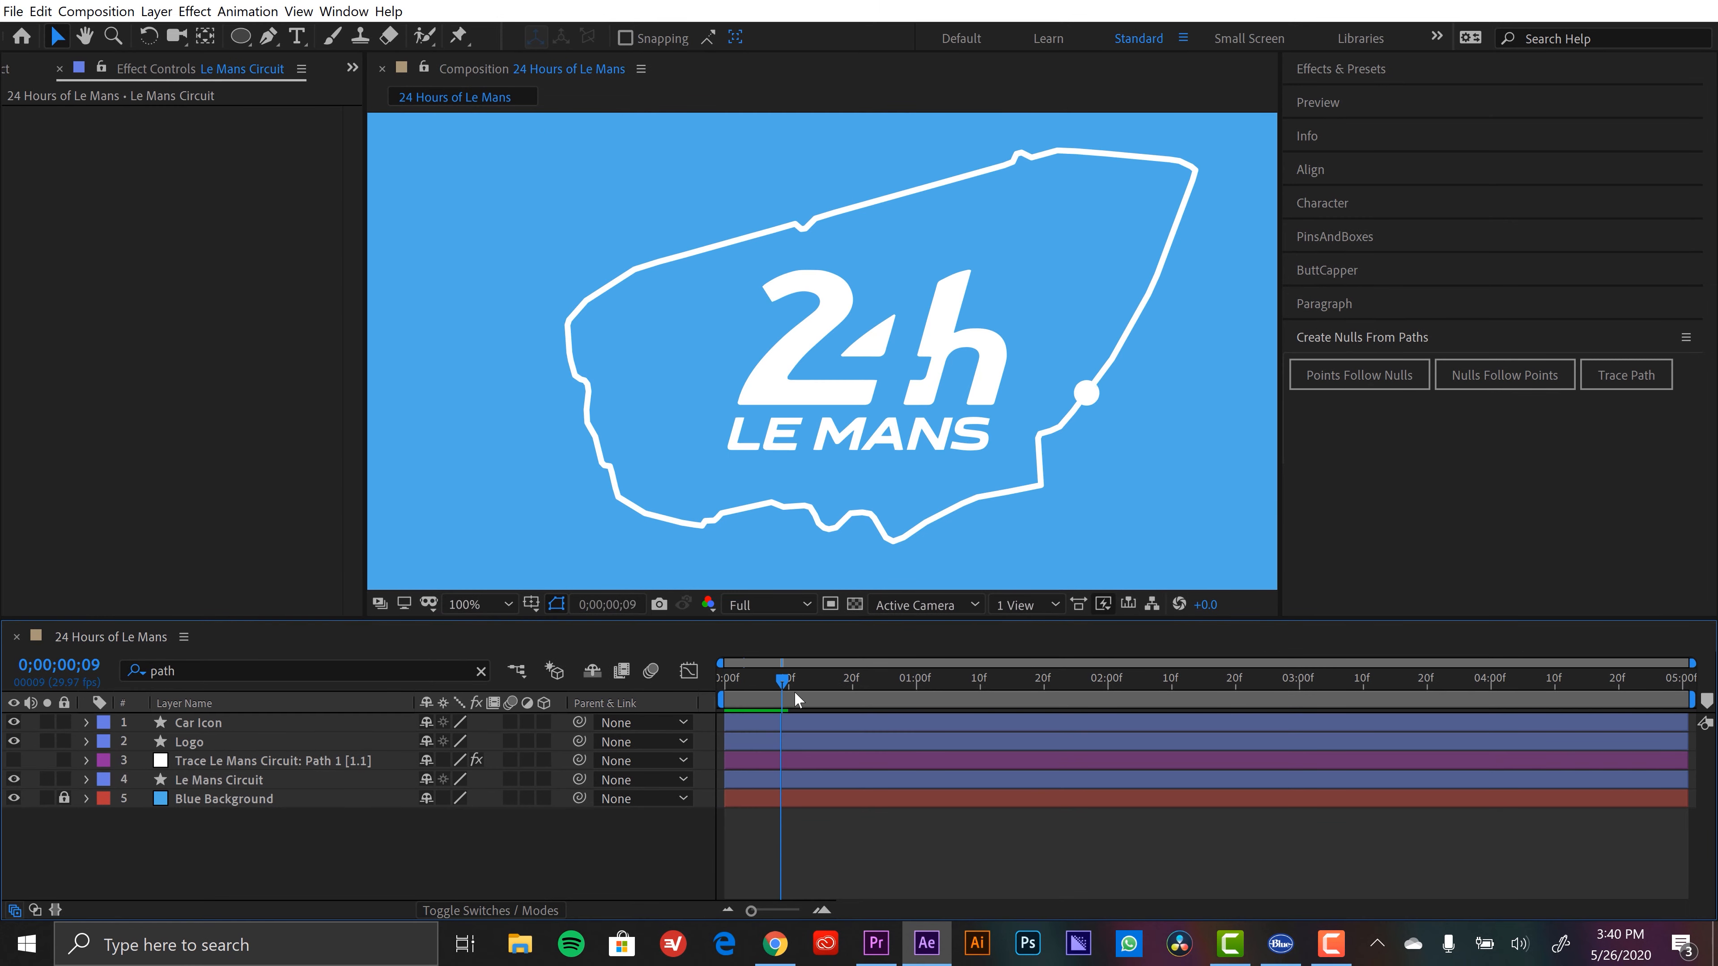
left_click_drag(780, 699, 723, 699)
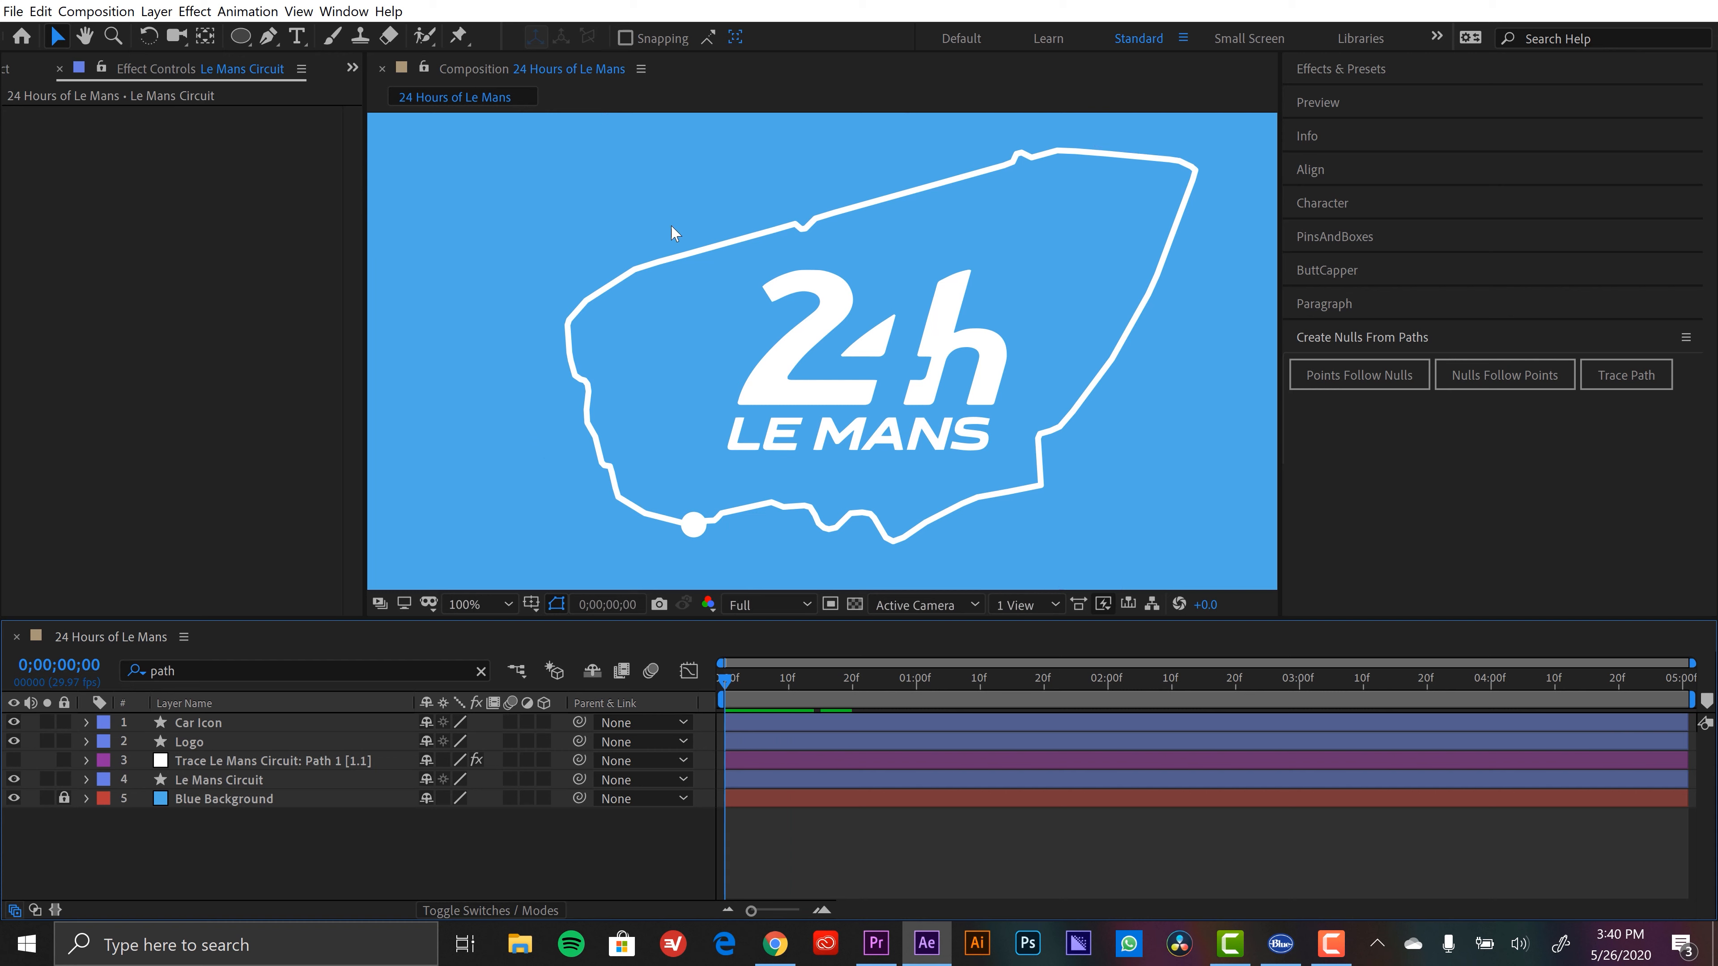
left_click_drag(726, 679, 751, 681)
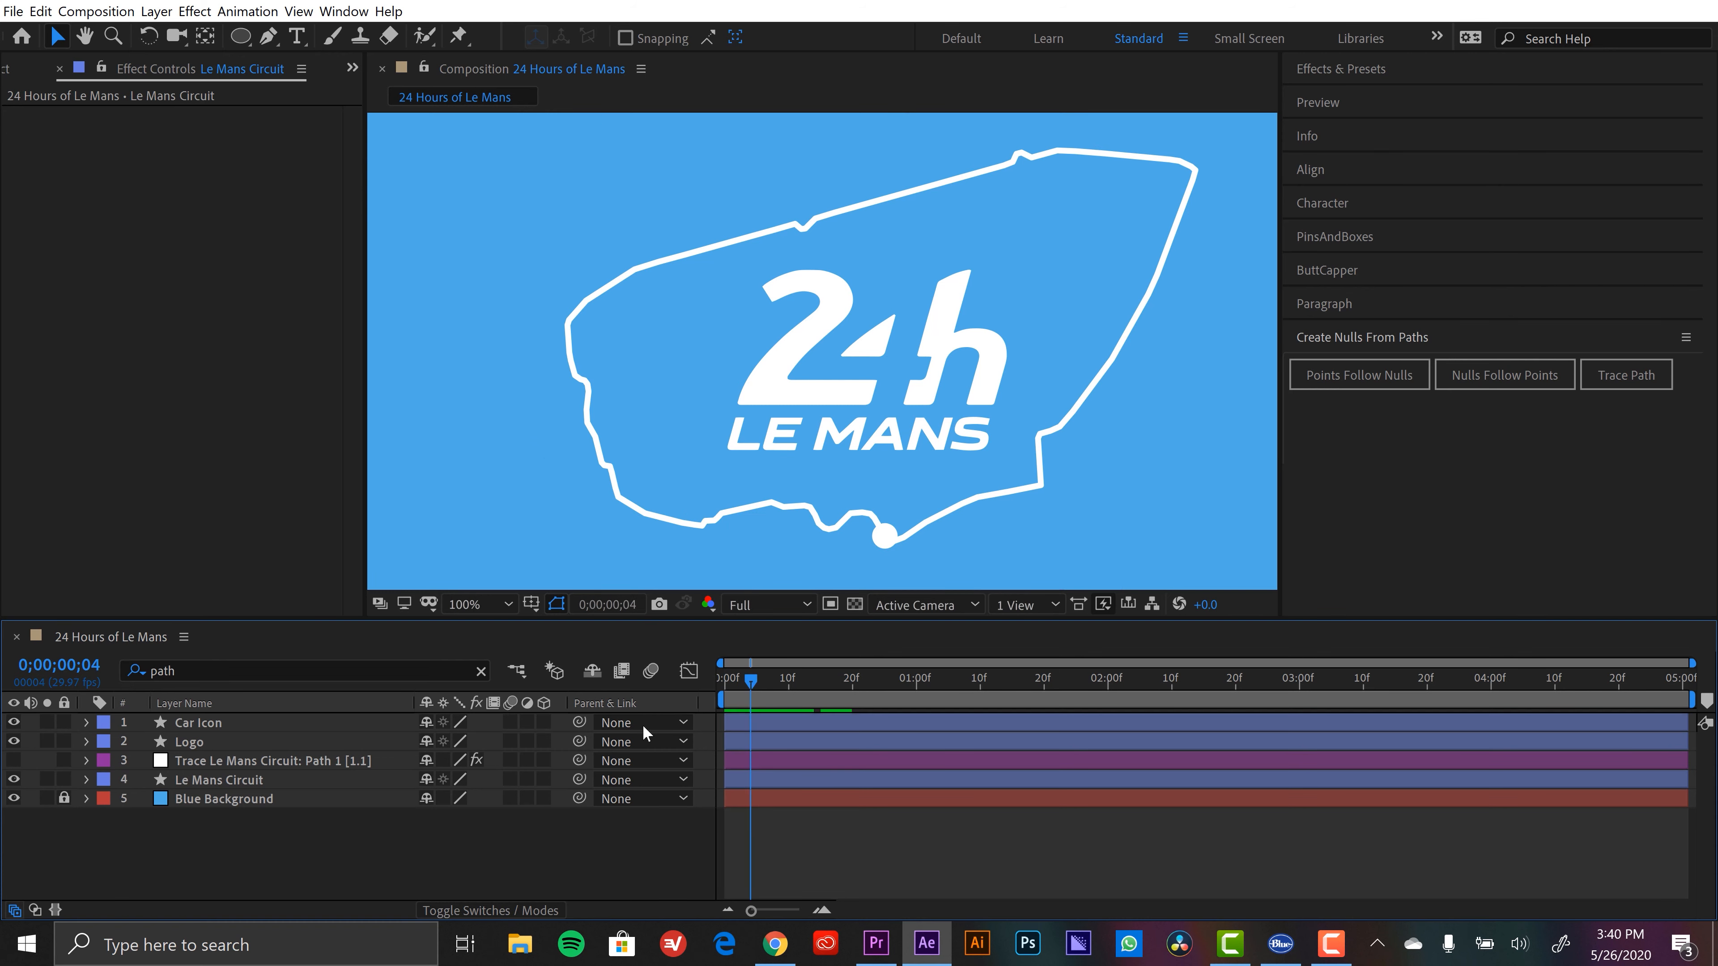
Reveal the trace null's Progress keyframes and move the final one to the end of the composition, at about 5 seconds
left_click(235, 764)
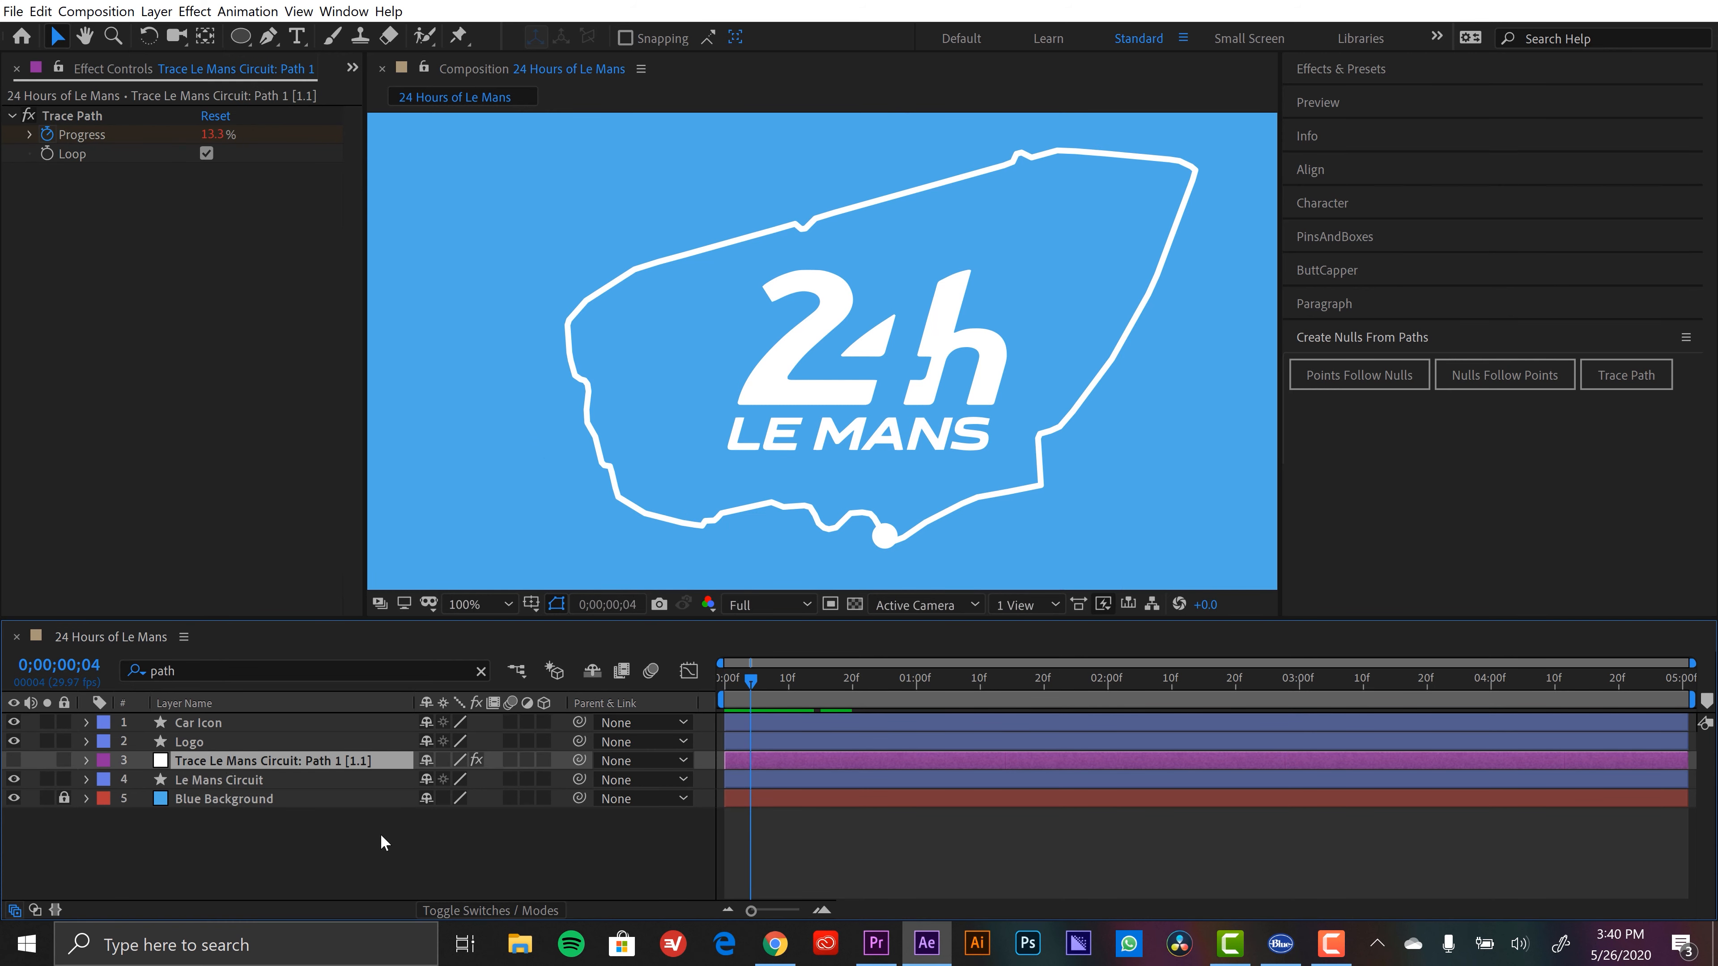
key("u")
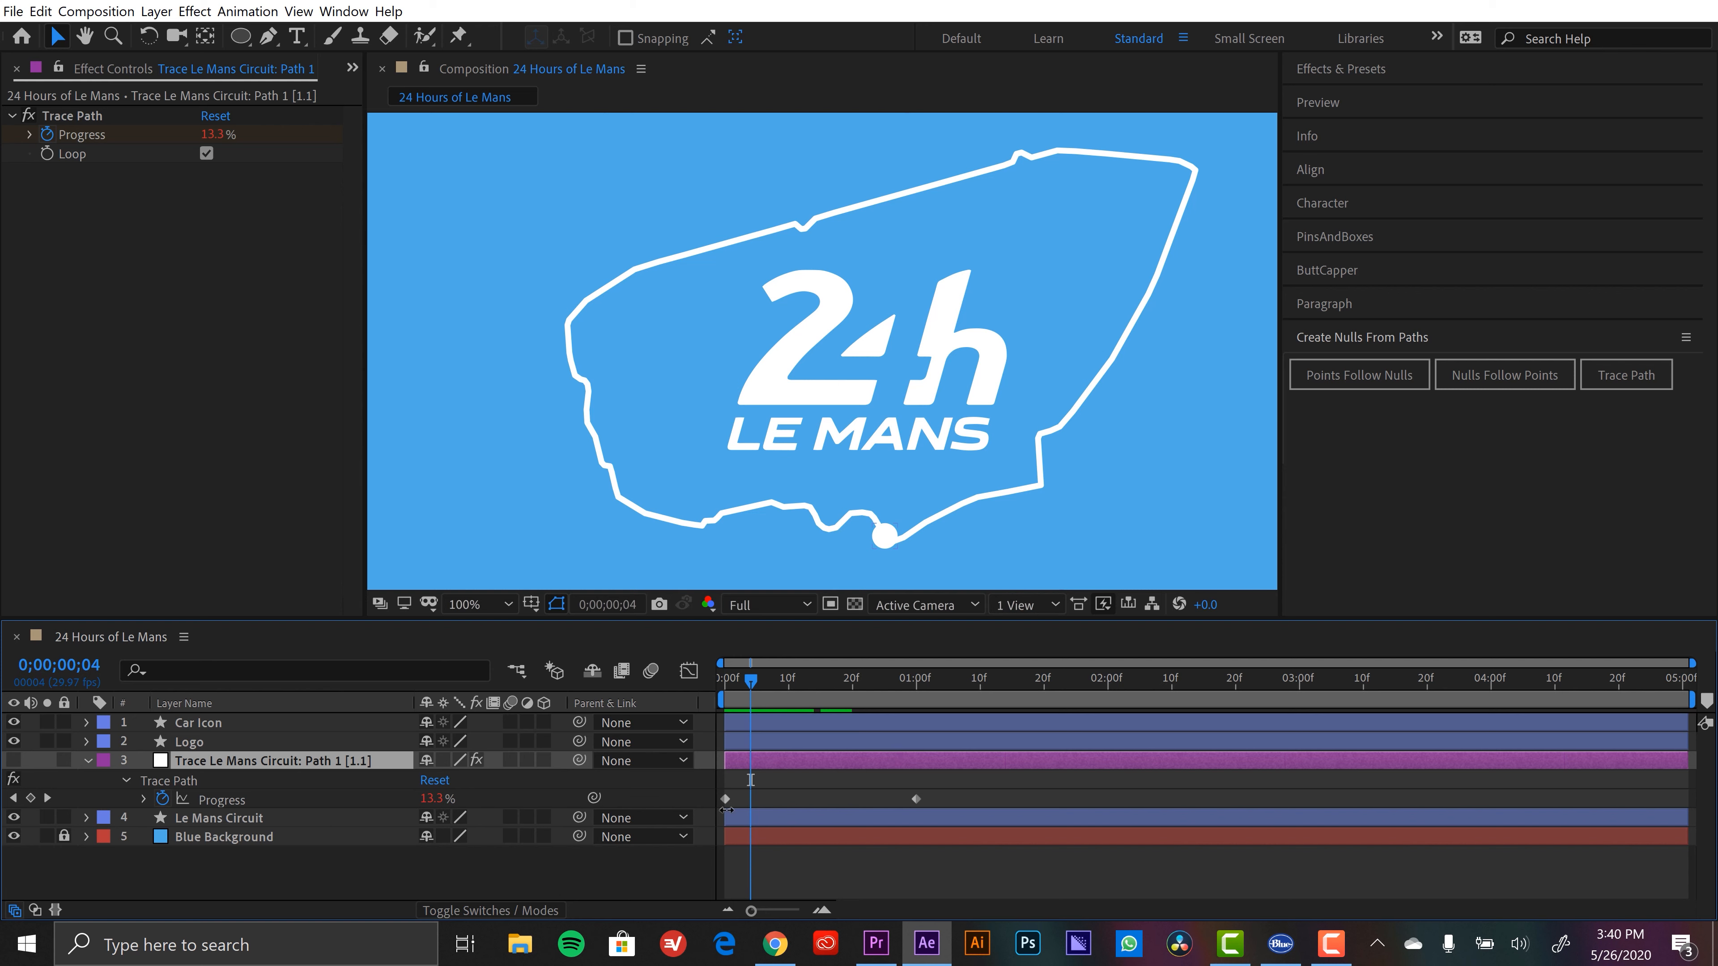
mouse_move(725, 799)
left_mouse_down()
mouse_move(959, 794)
mouse_move(726, 799)
left_mouse_up()
left_click_drag(743, 678, 719, 685)
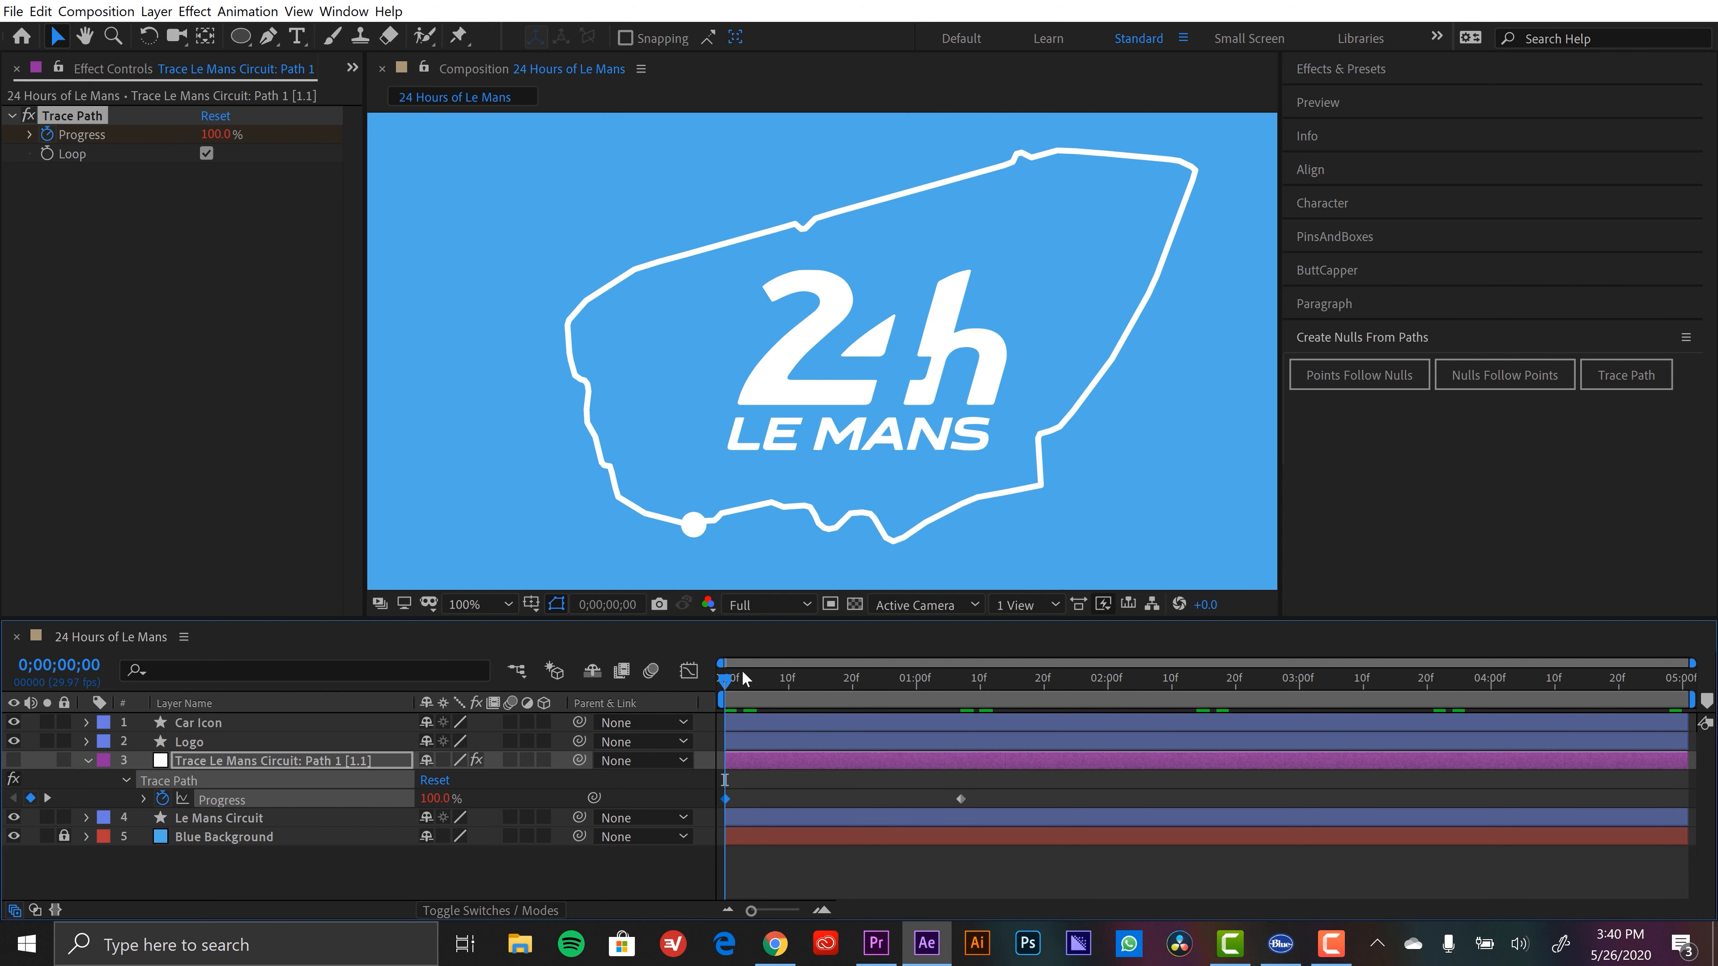
left_click_drag(728, 678, 936, 690)
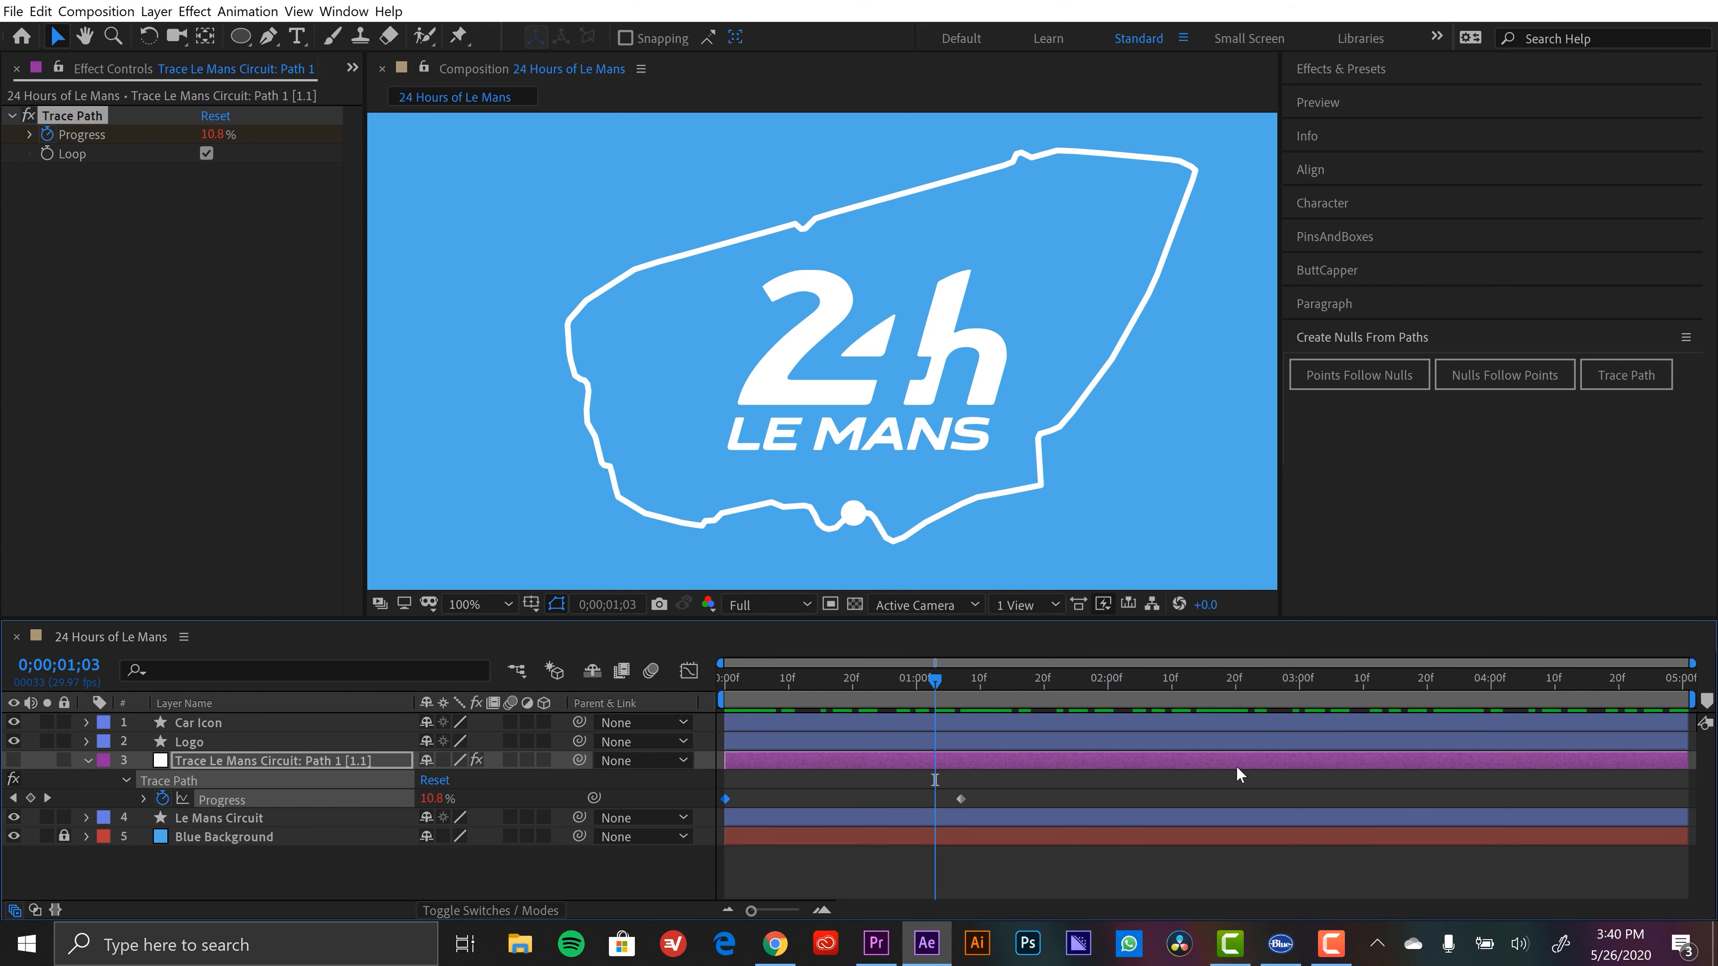
left_click_drag(1445, 681, 1177, 680)
left_click_drag(963, 803, 1684, 804)
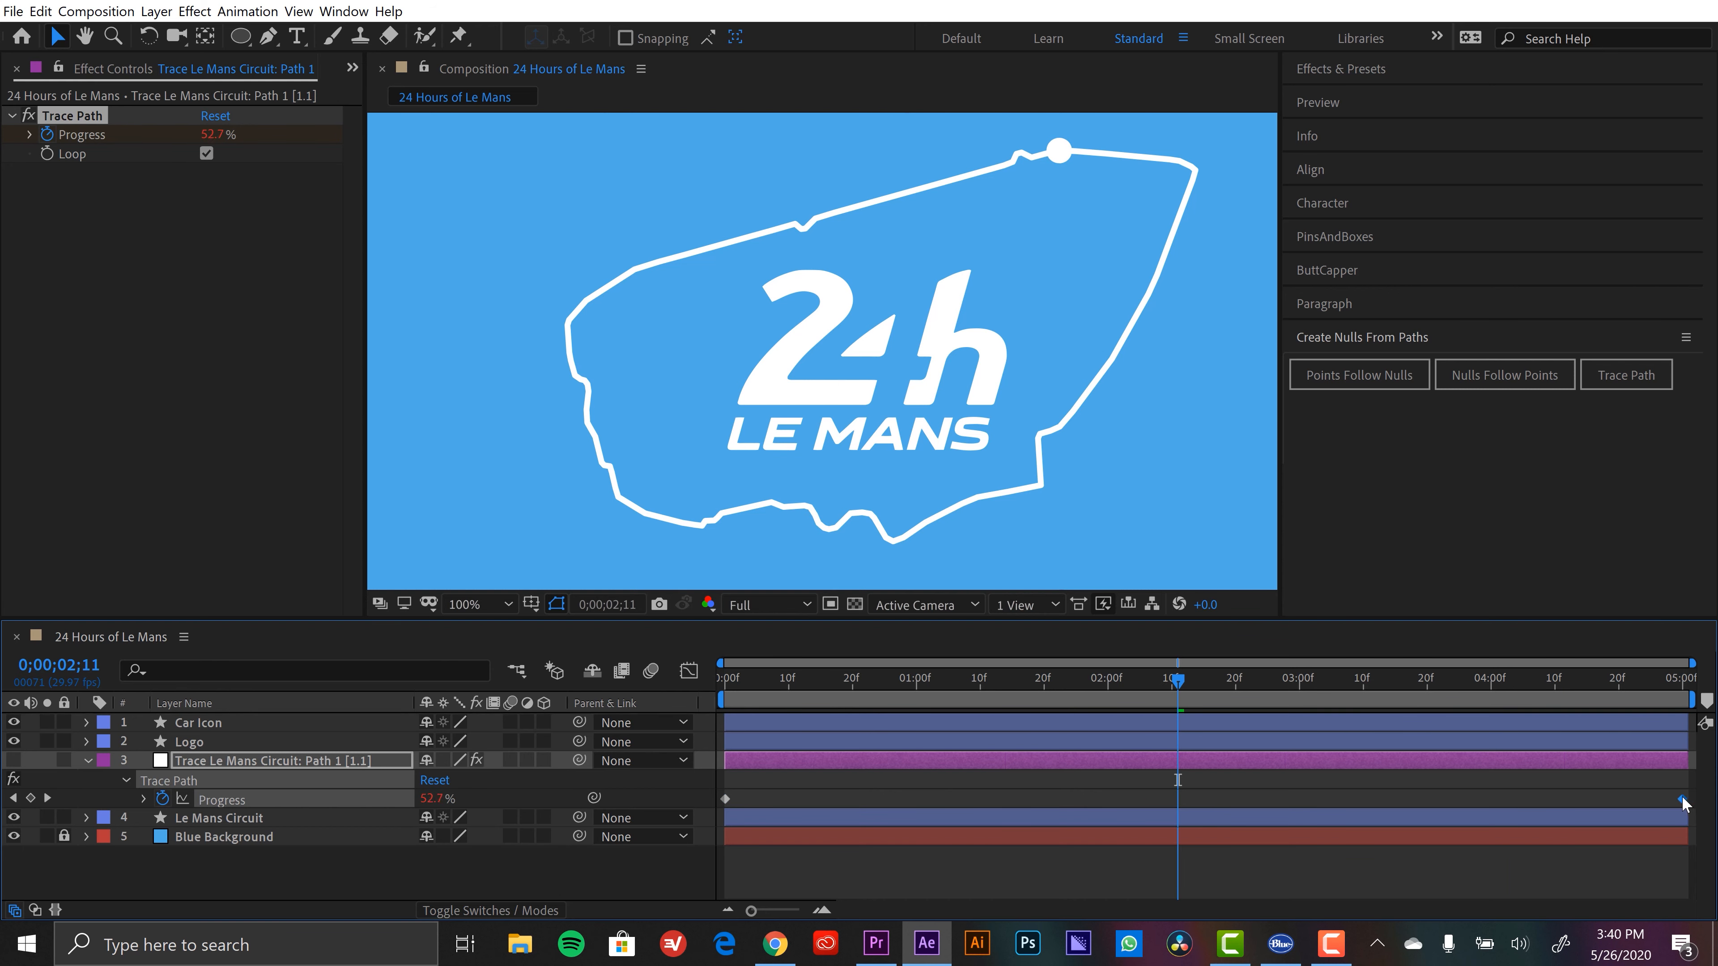
Return to the first frame and apply the Plugin Everything Deep Glow effect to the Car Icon layer
key("Home")
left_click(1352, 68)
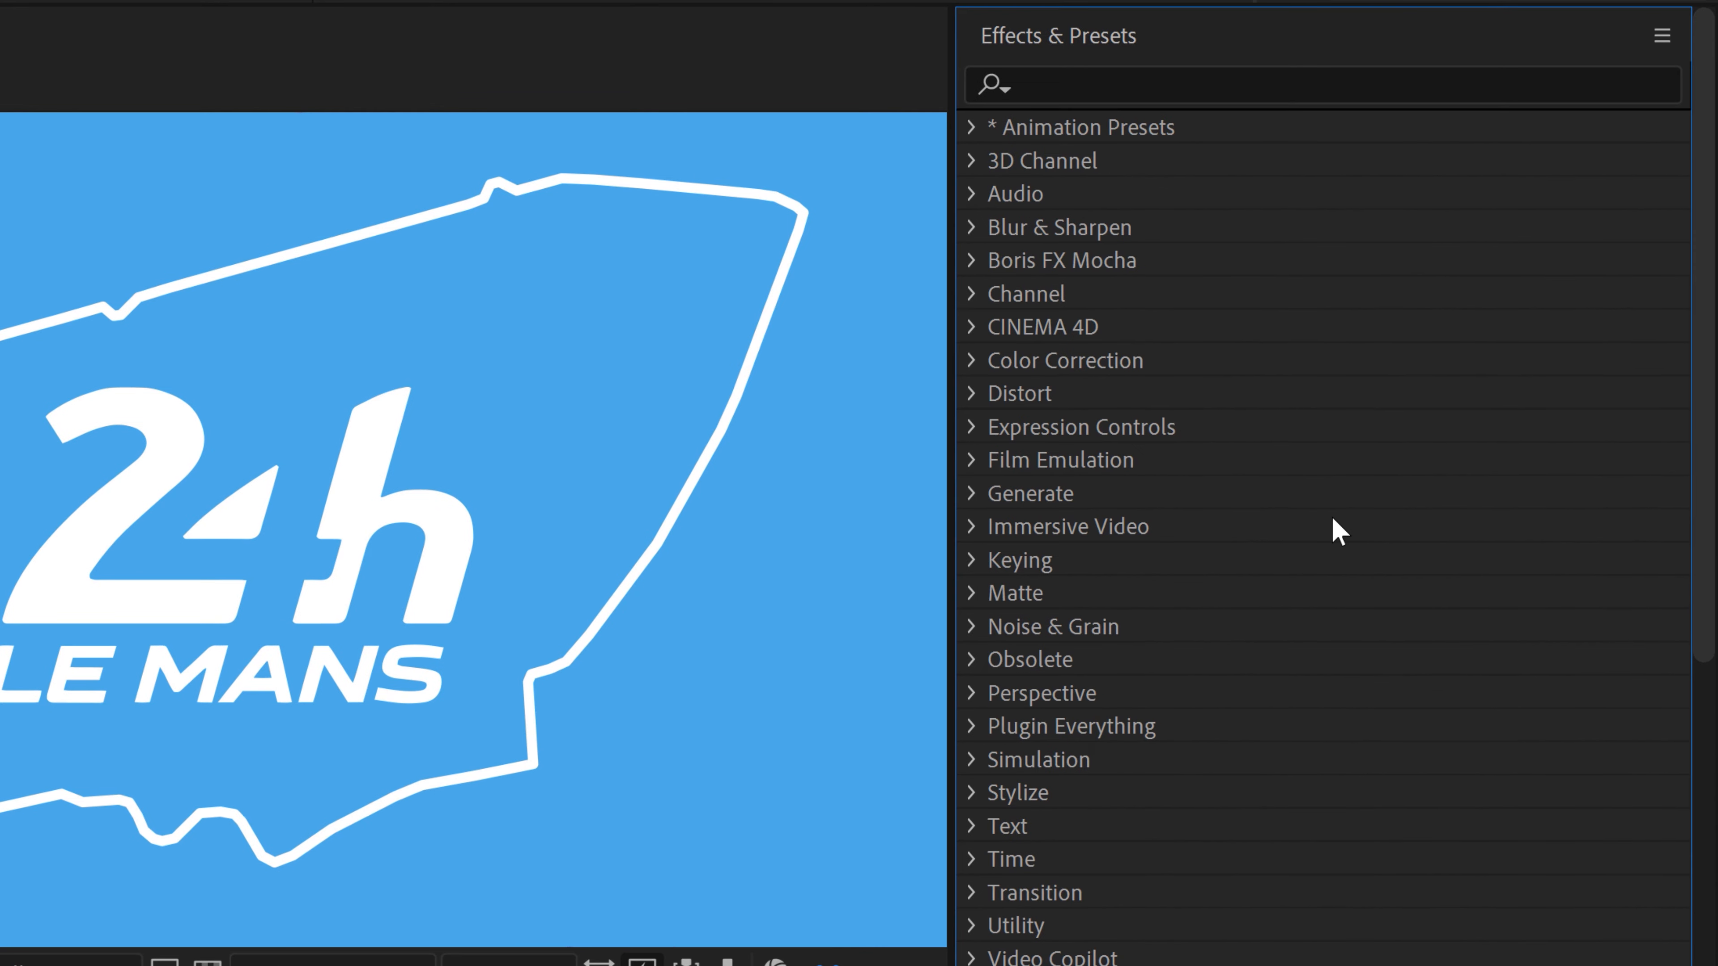
left_click(972, 729)
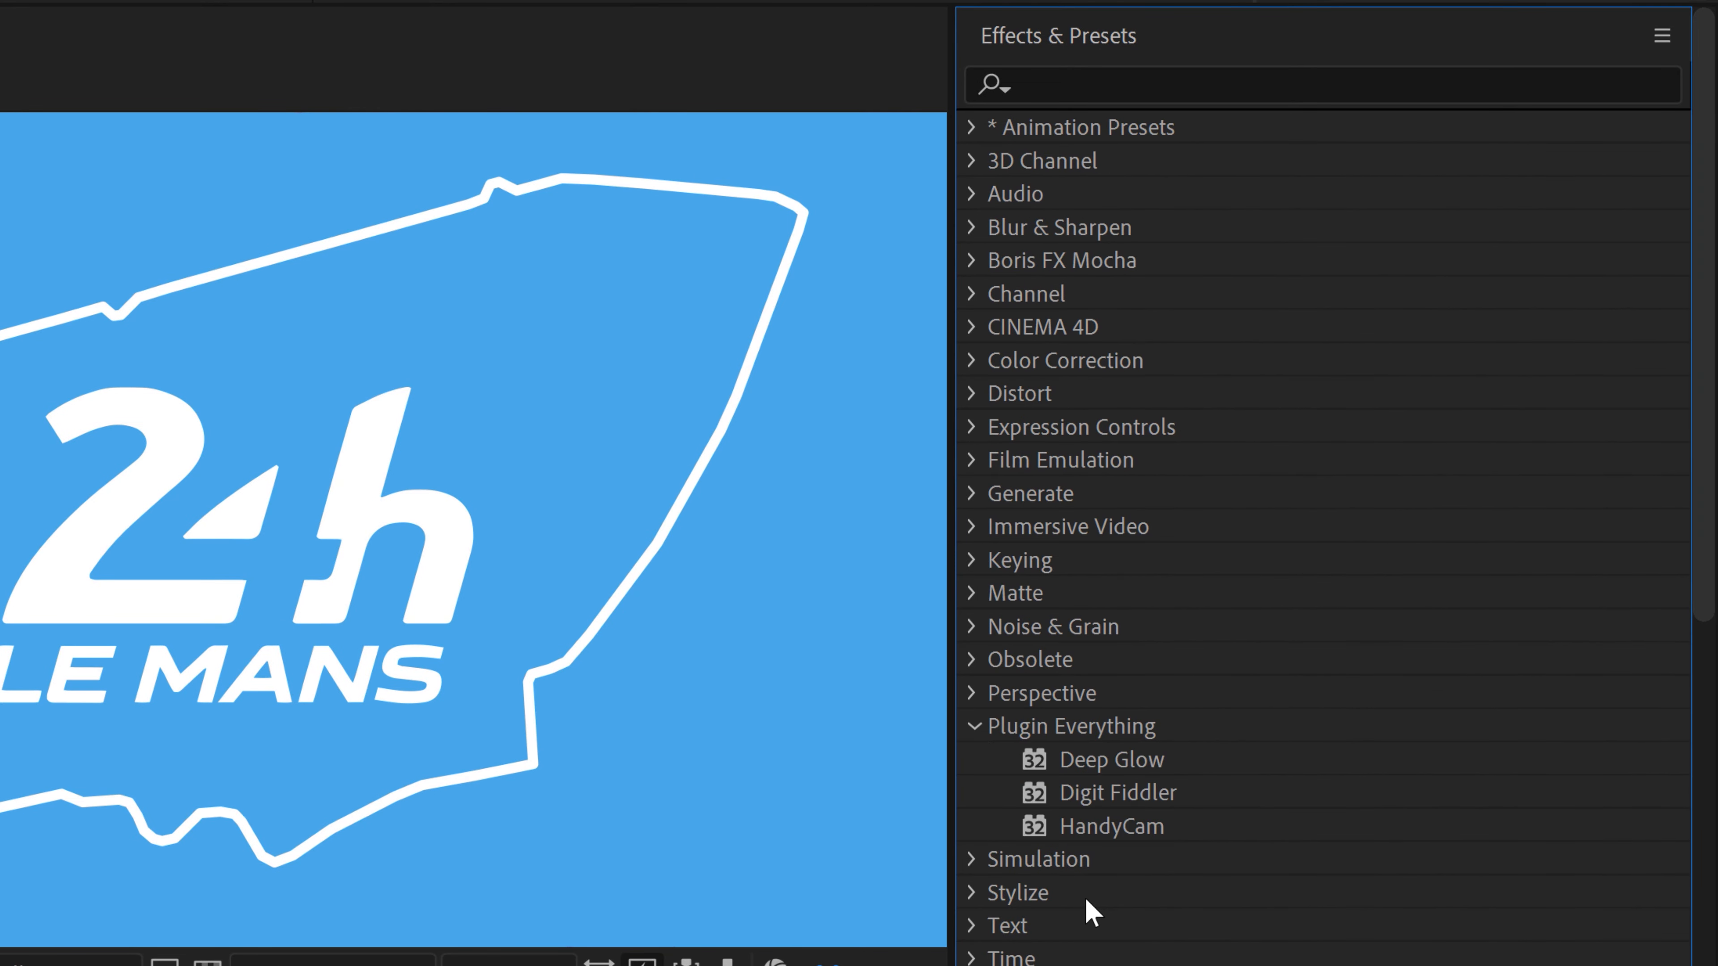
left_click(1098, 772)
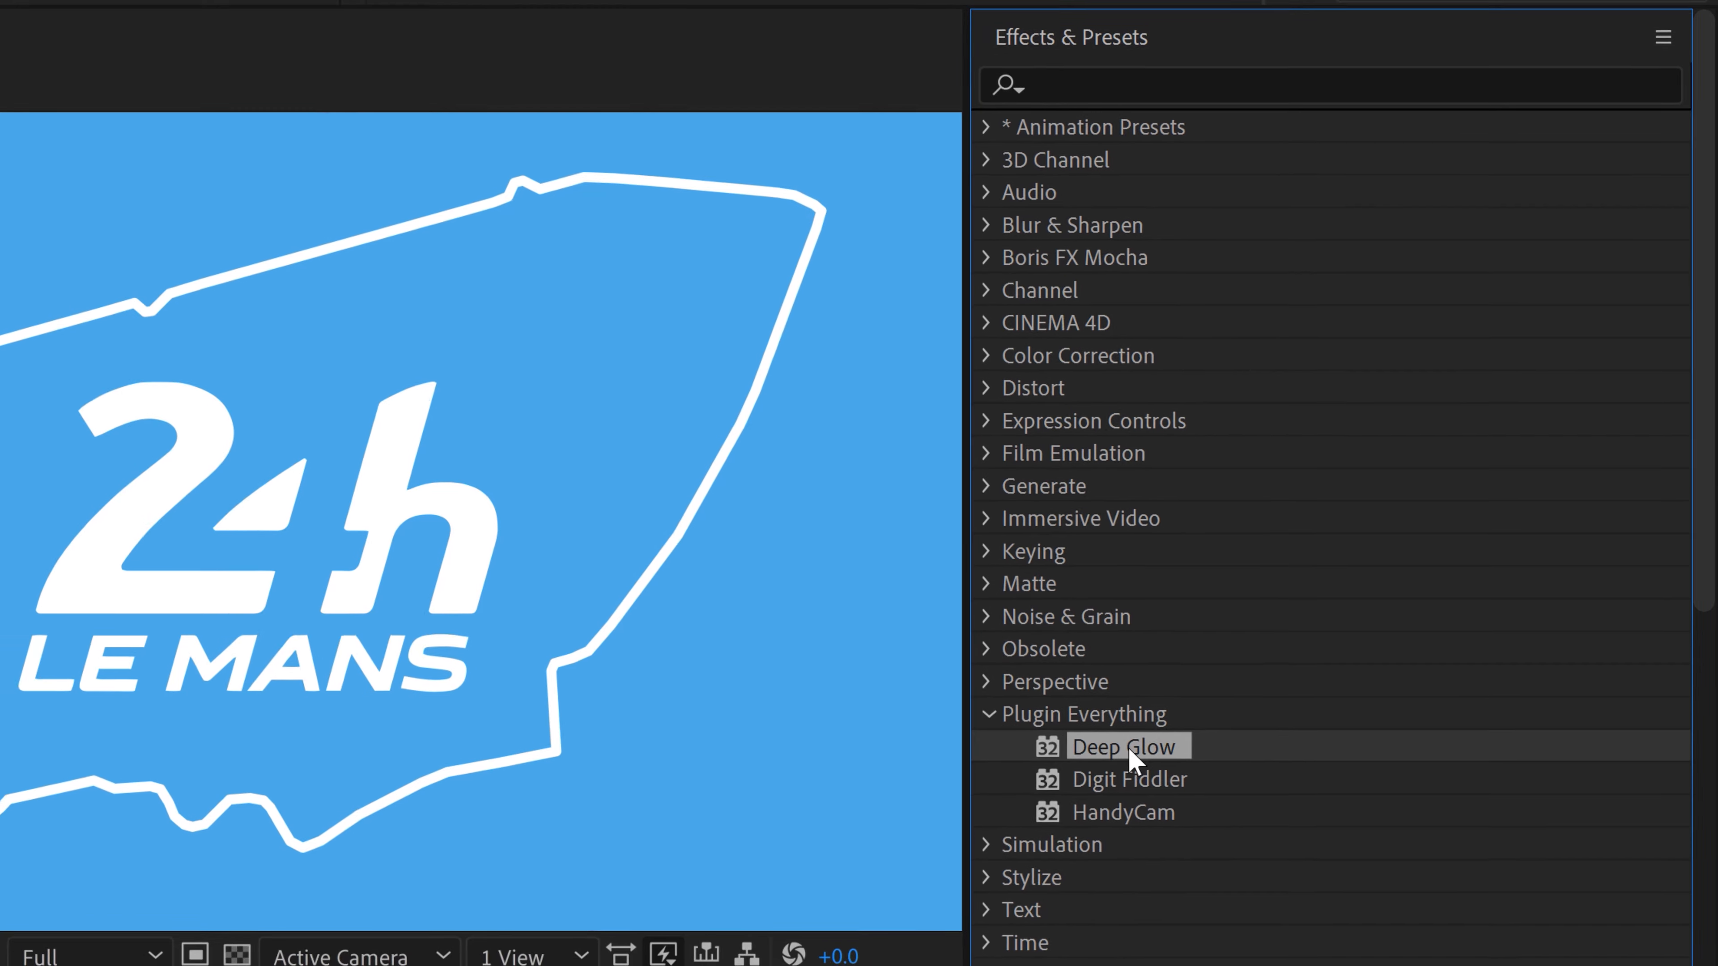
mouse_move(1214, 658)
left_mouse_down()
mouse_move(677, 499)
mouse_move(344, 783)
mouse_move(179, 803)
mouse_move(300, 745)
mouse_move(284, 760)
mouse_move(203, 722)
left_mouse_up()
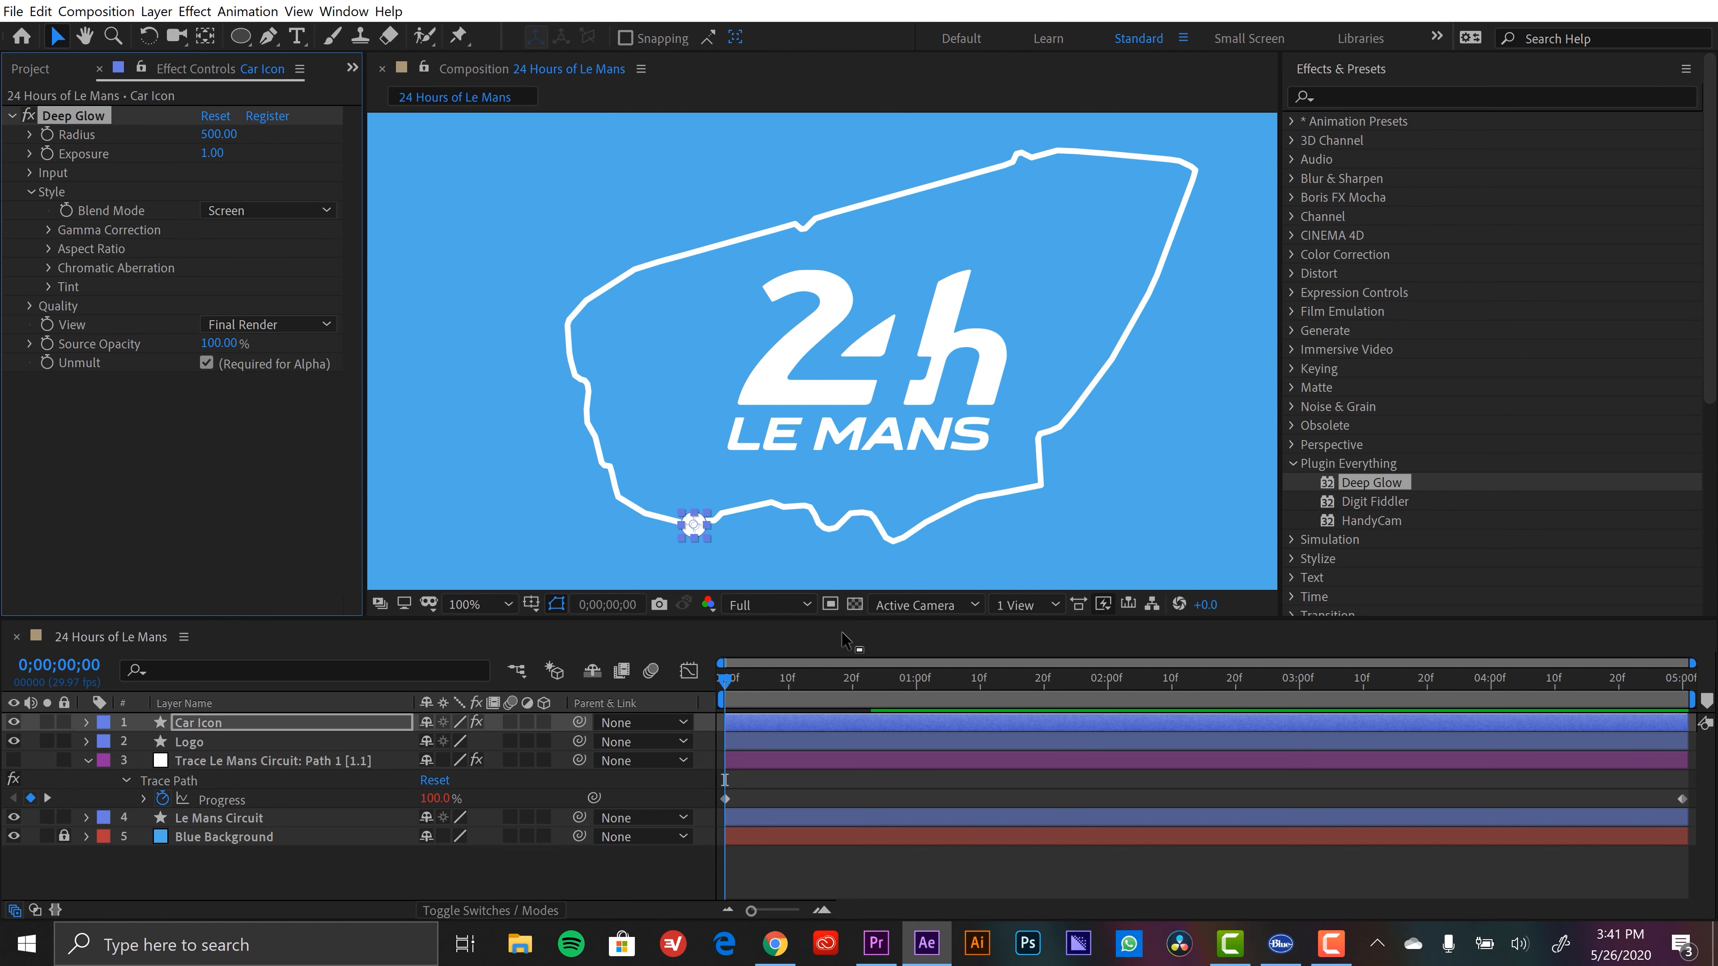
left_click(850, 788)
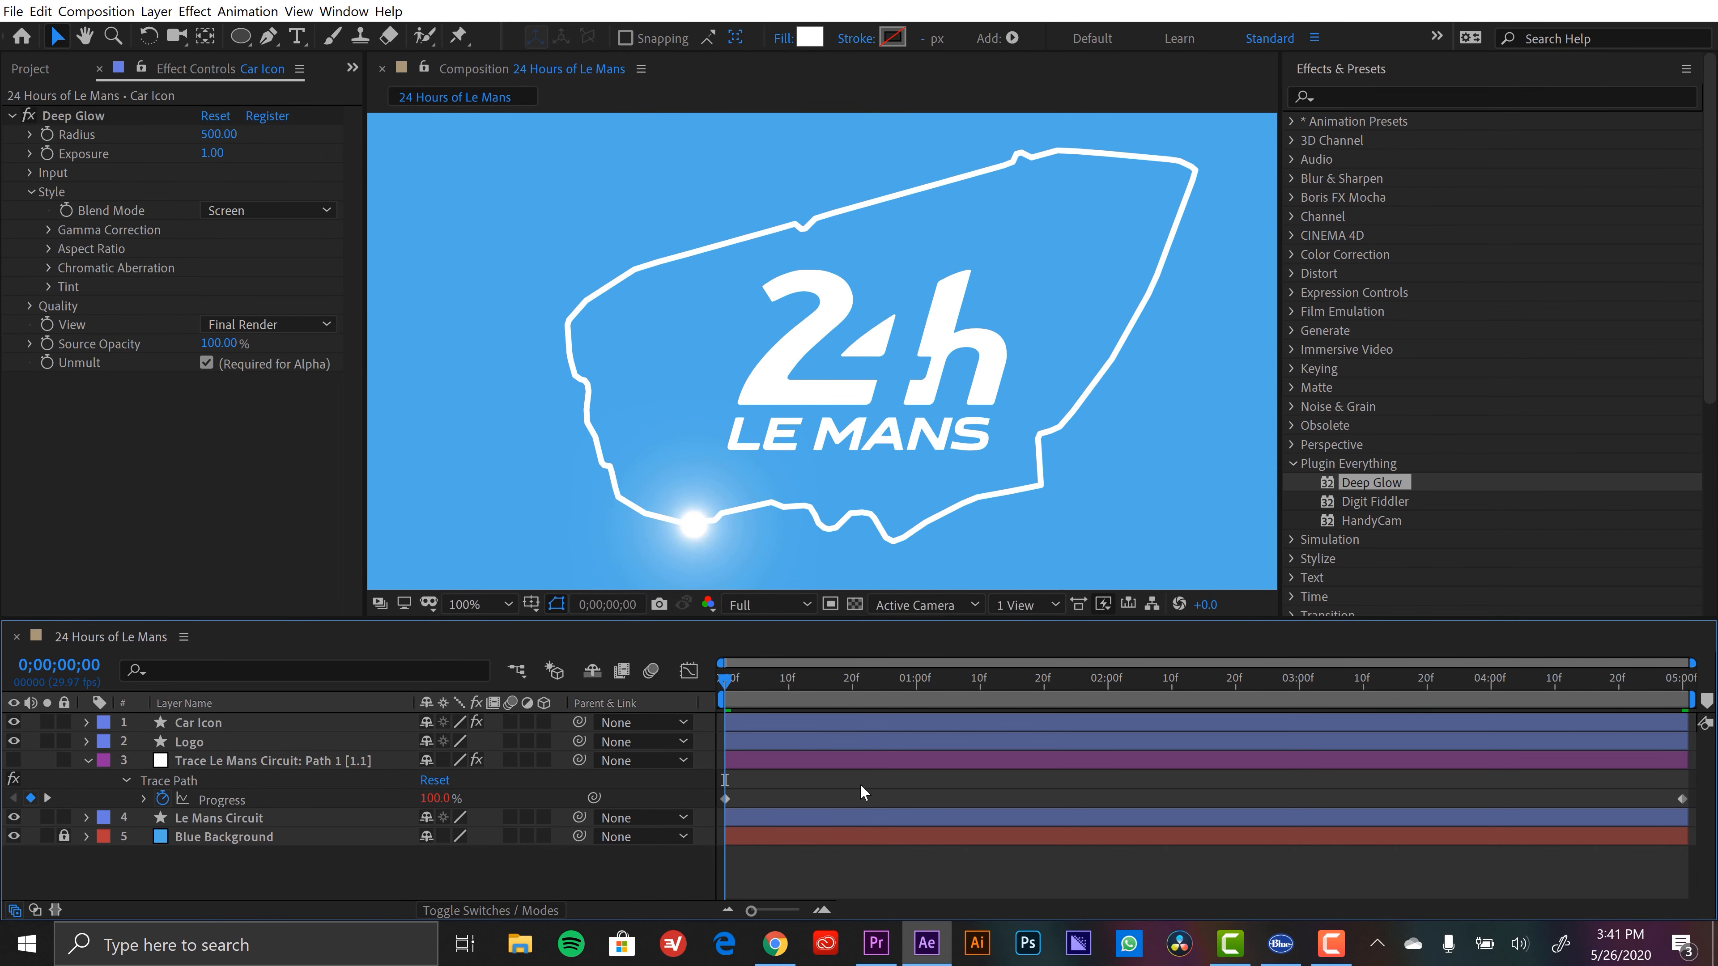
Tidy the workspace by widening the composition viewer and collapsing the effects list and the trace null's properties
key("space")
mouse_move(792, 517)
left_mouse_down()
mouse_move(828, 475)
mouse_move(800, 492)
left_mouse_up()
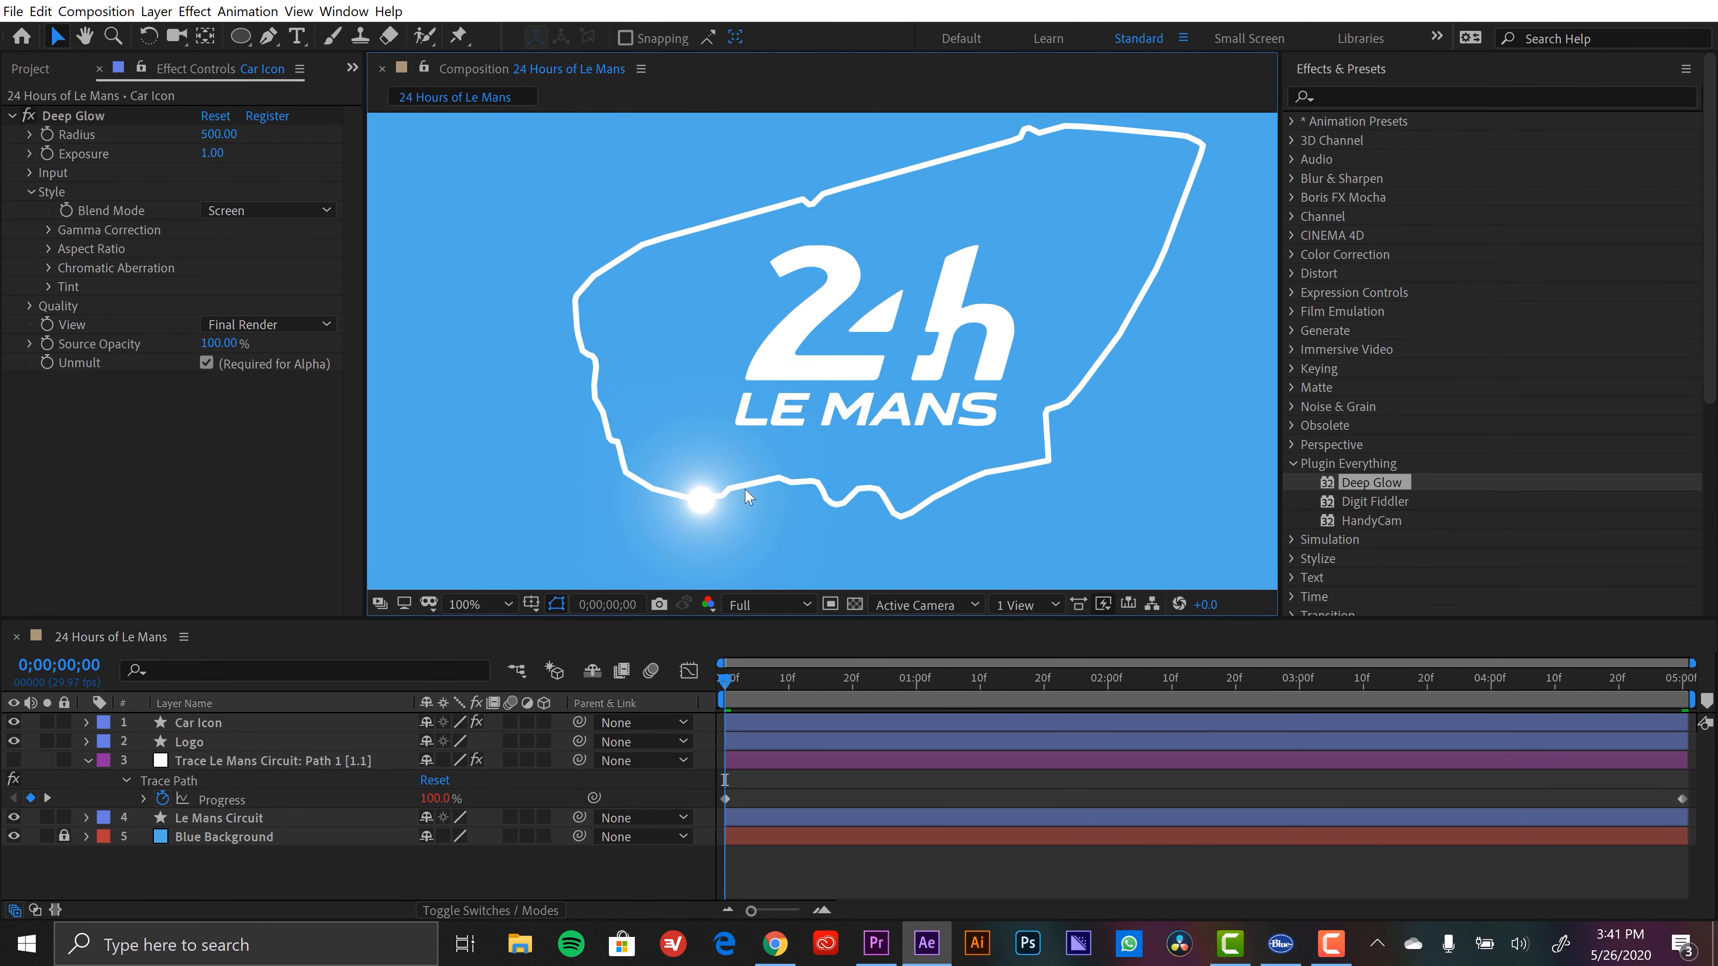
left_click_drag(877, 335, 855, 351)
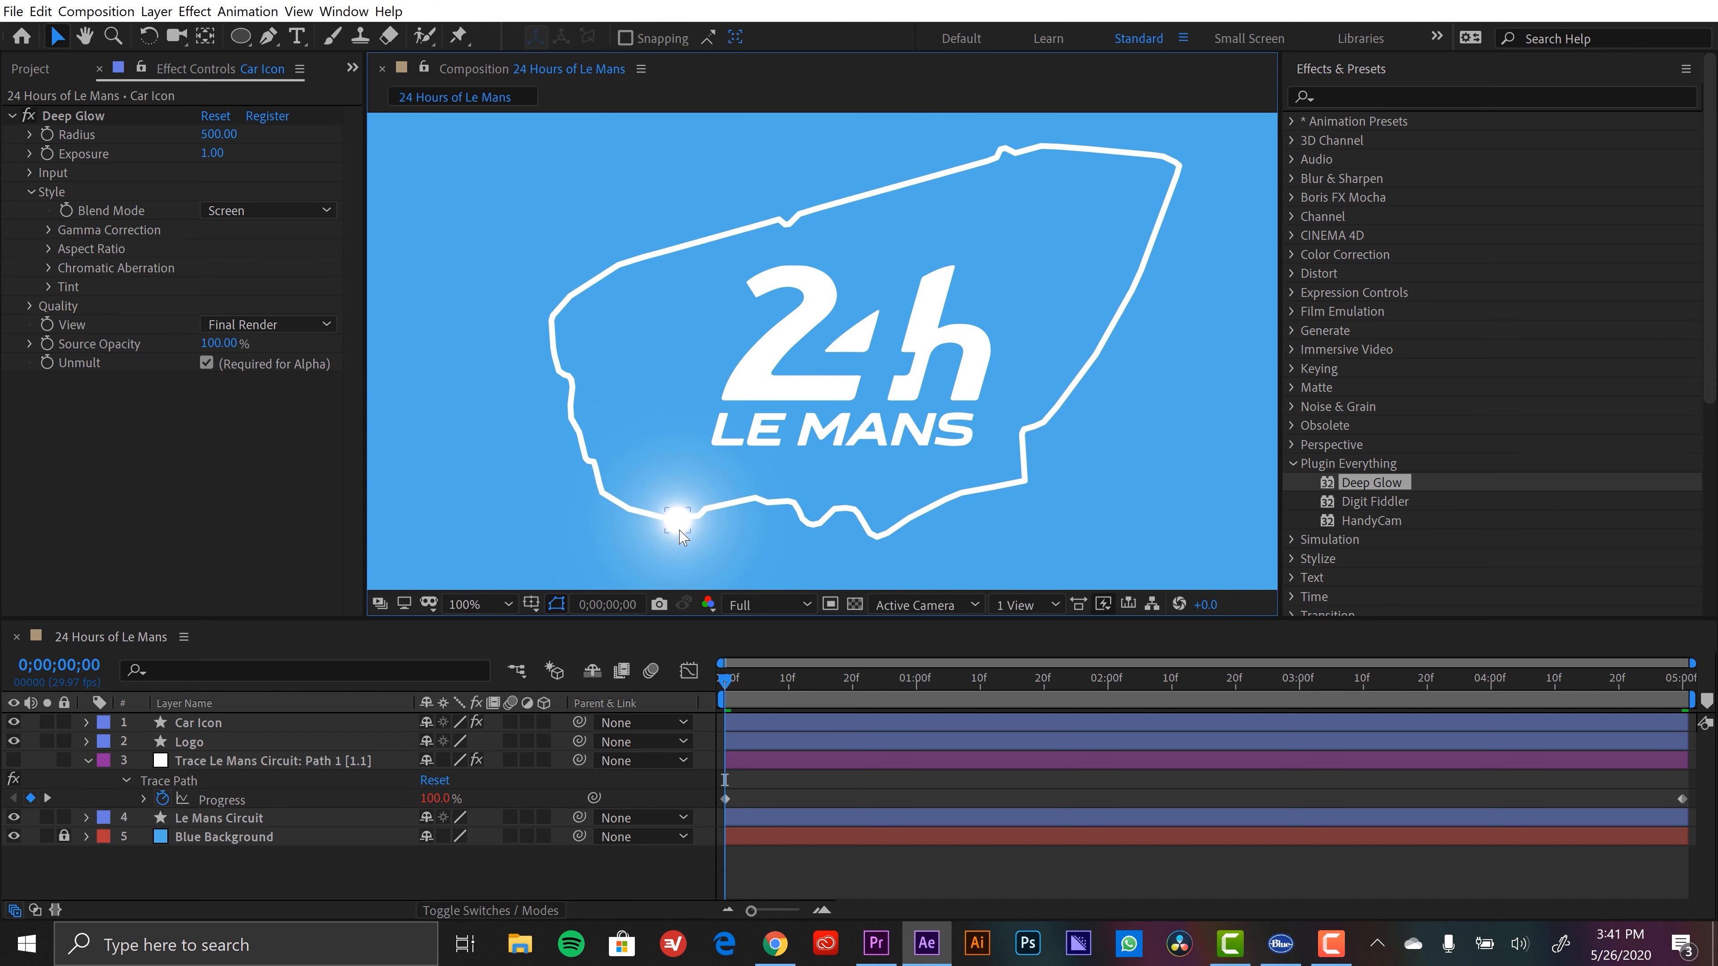
left_click(1293, 463)
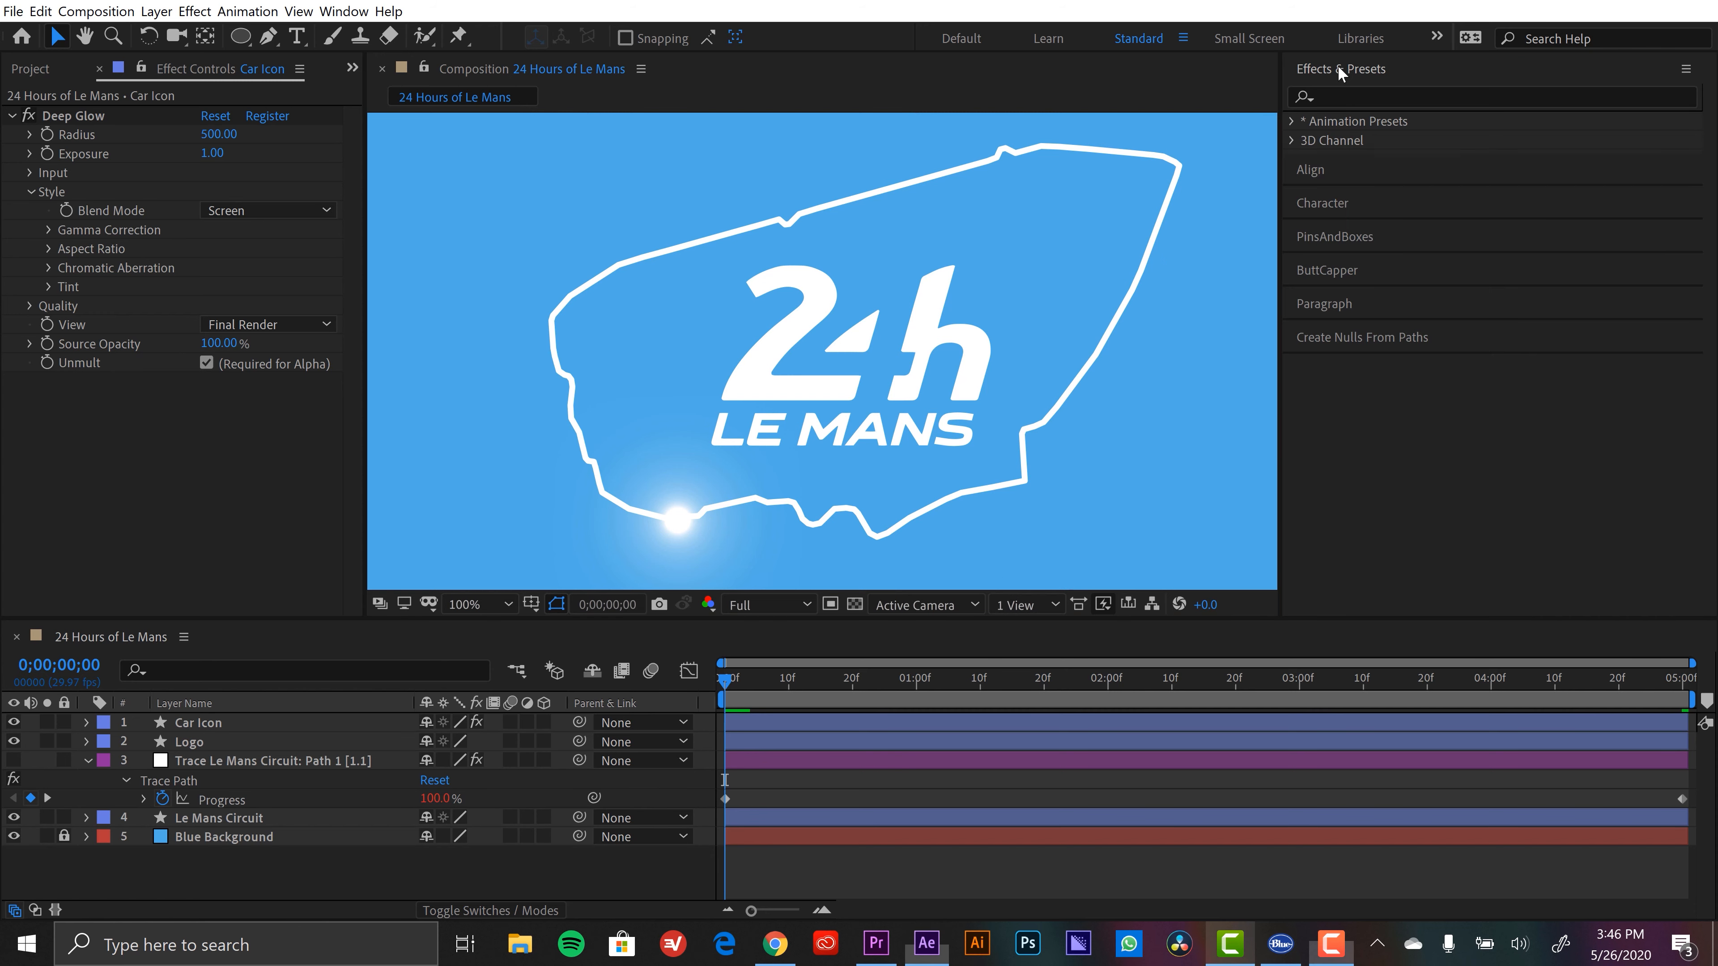
left_click_drag(1282, 159, 1418, 153)
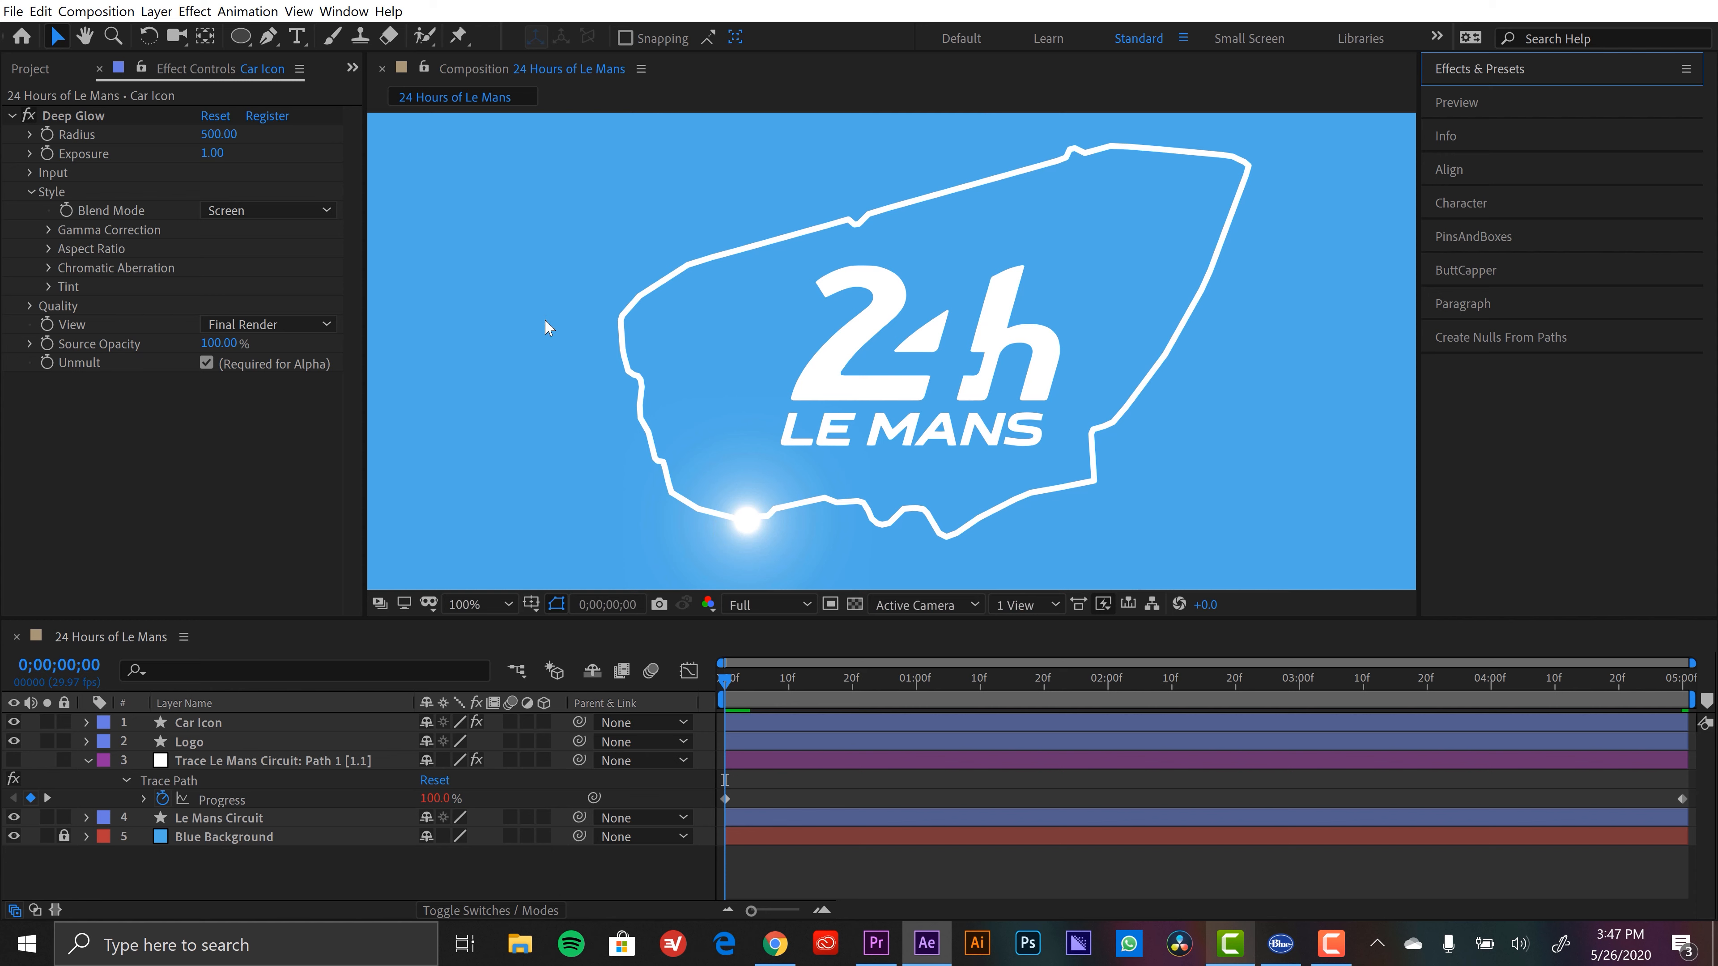
left_click(88, 760)
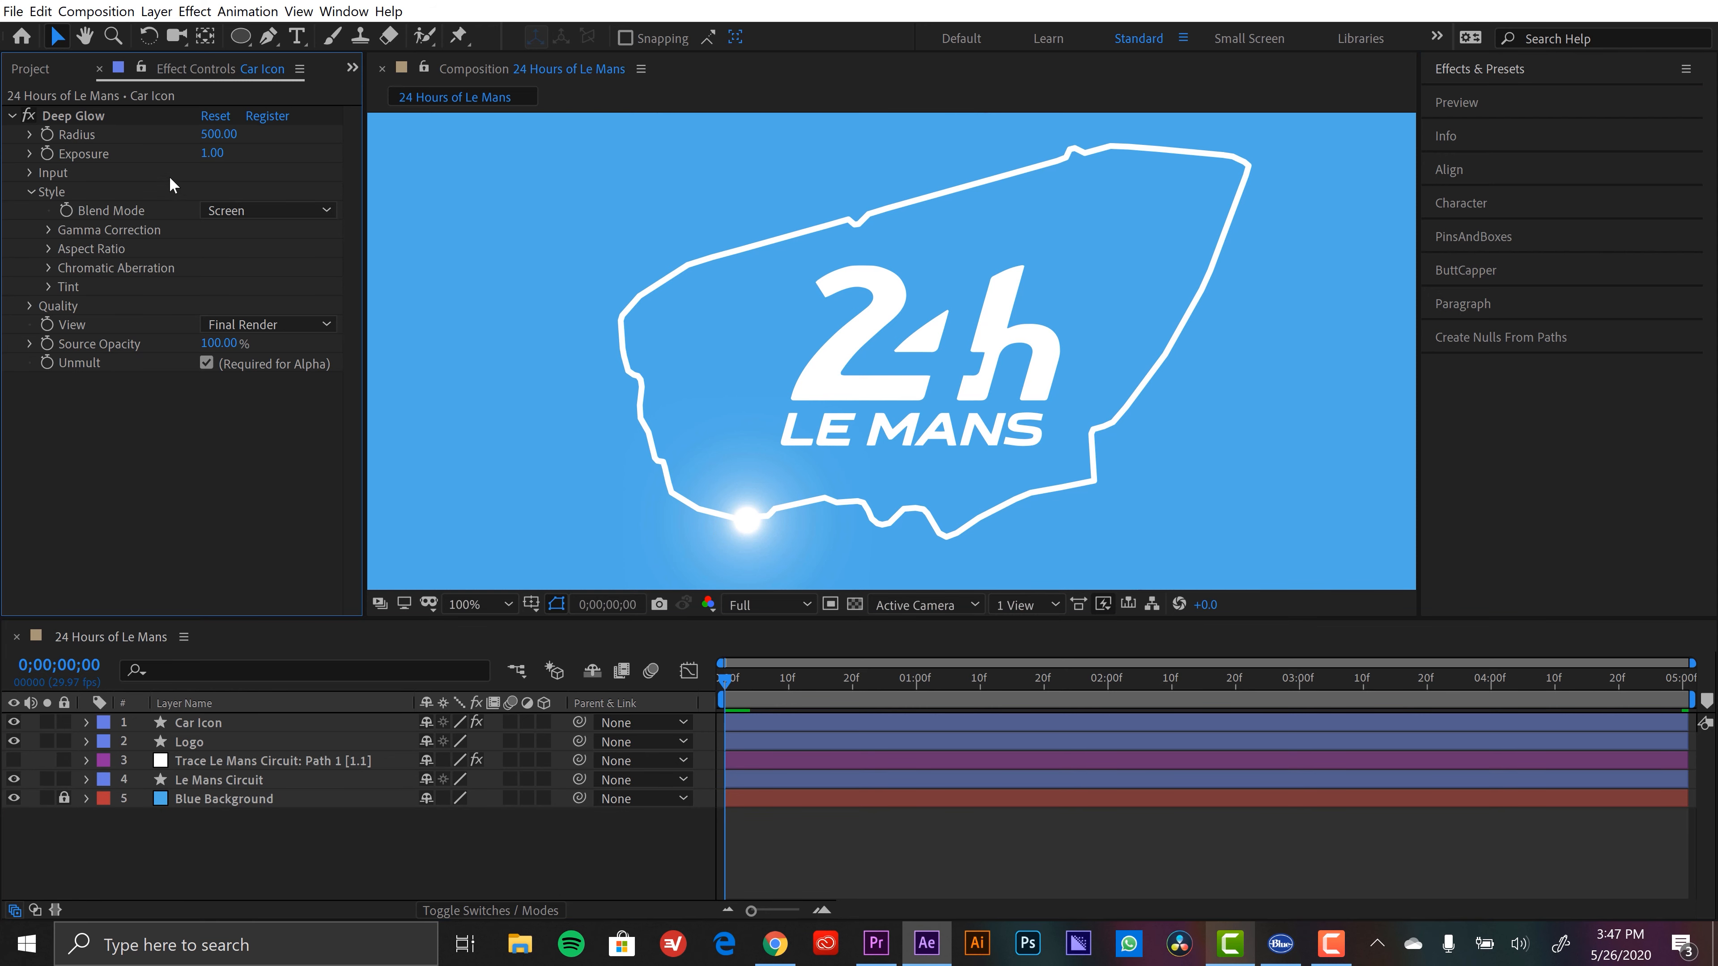
Duplicate the 24 Hours of Le Mans composition inside the project's assets folder
left_click(35, 76)
left_click(11, 270)
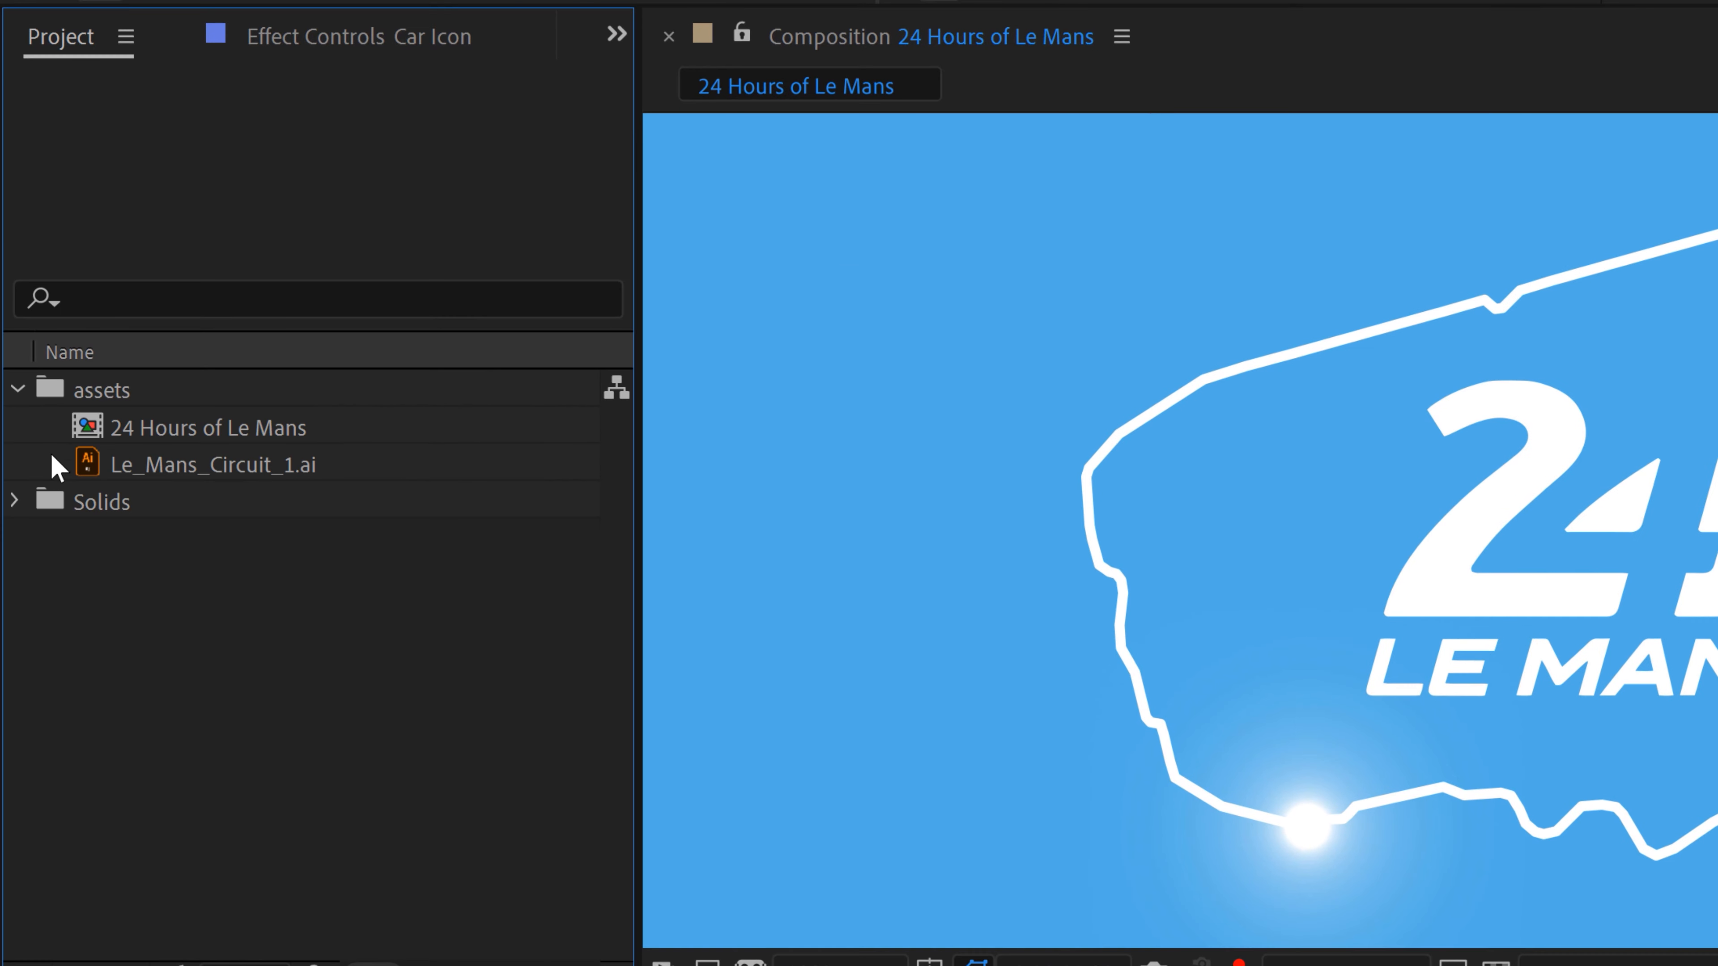
left_click(92, 436)
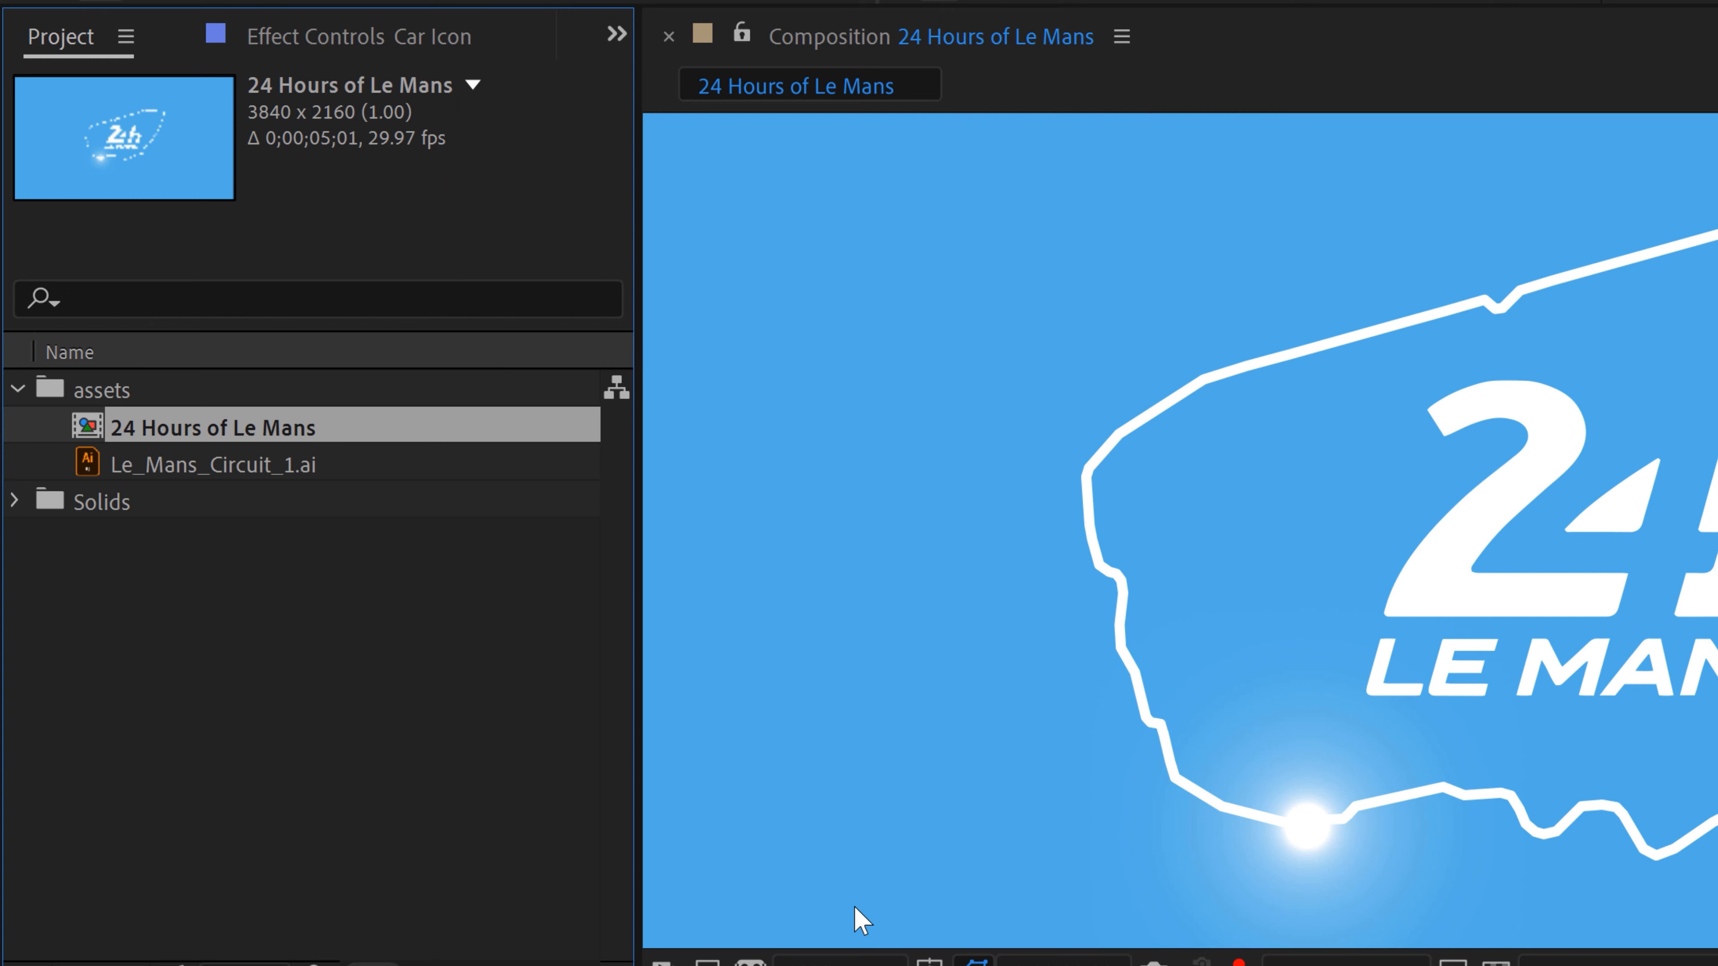
key("ctrl+d")
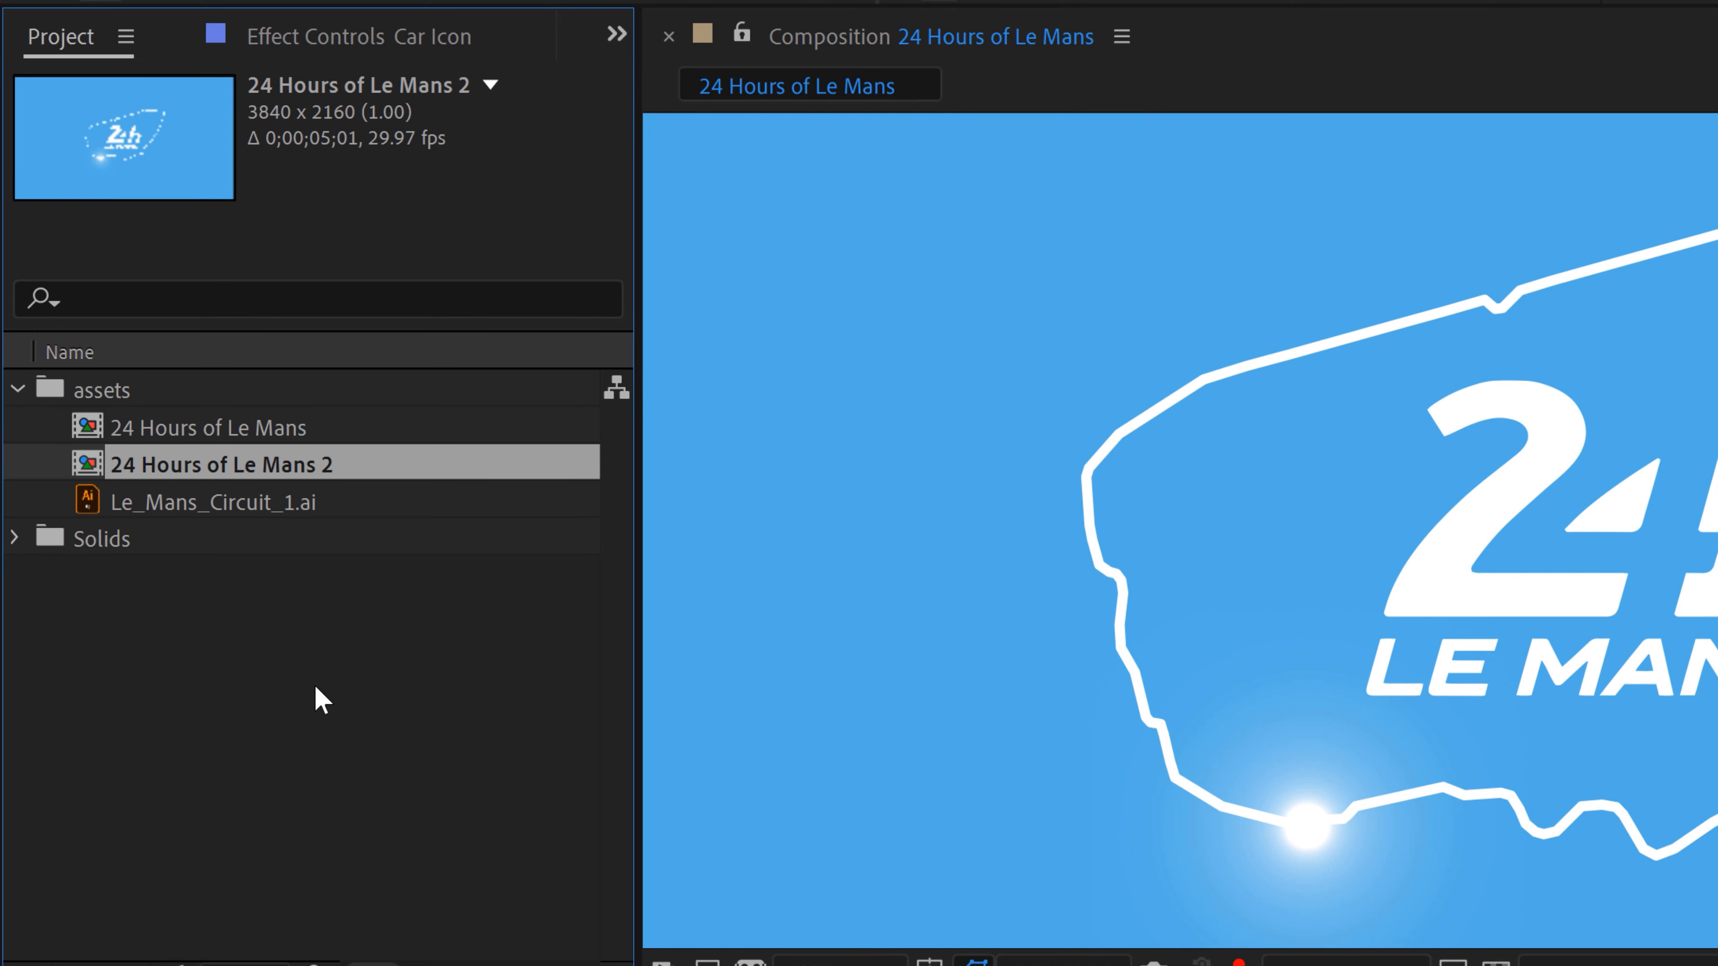
Rename the duplicated composition "24 Hours of Le Mans - Intro" and open it
key("Return")
key("Right")
key("BackSpace")
type("- Intro")
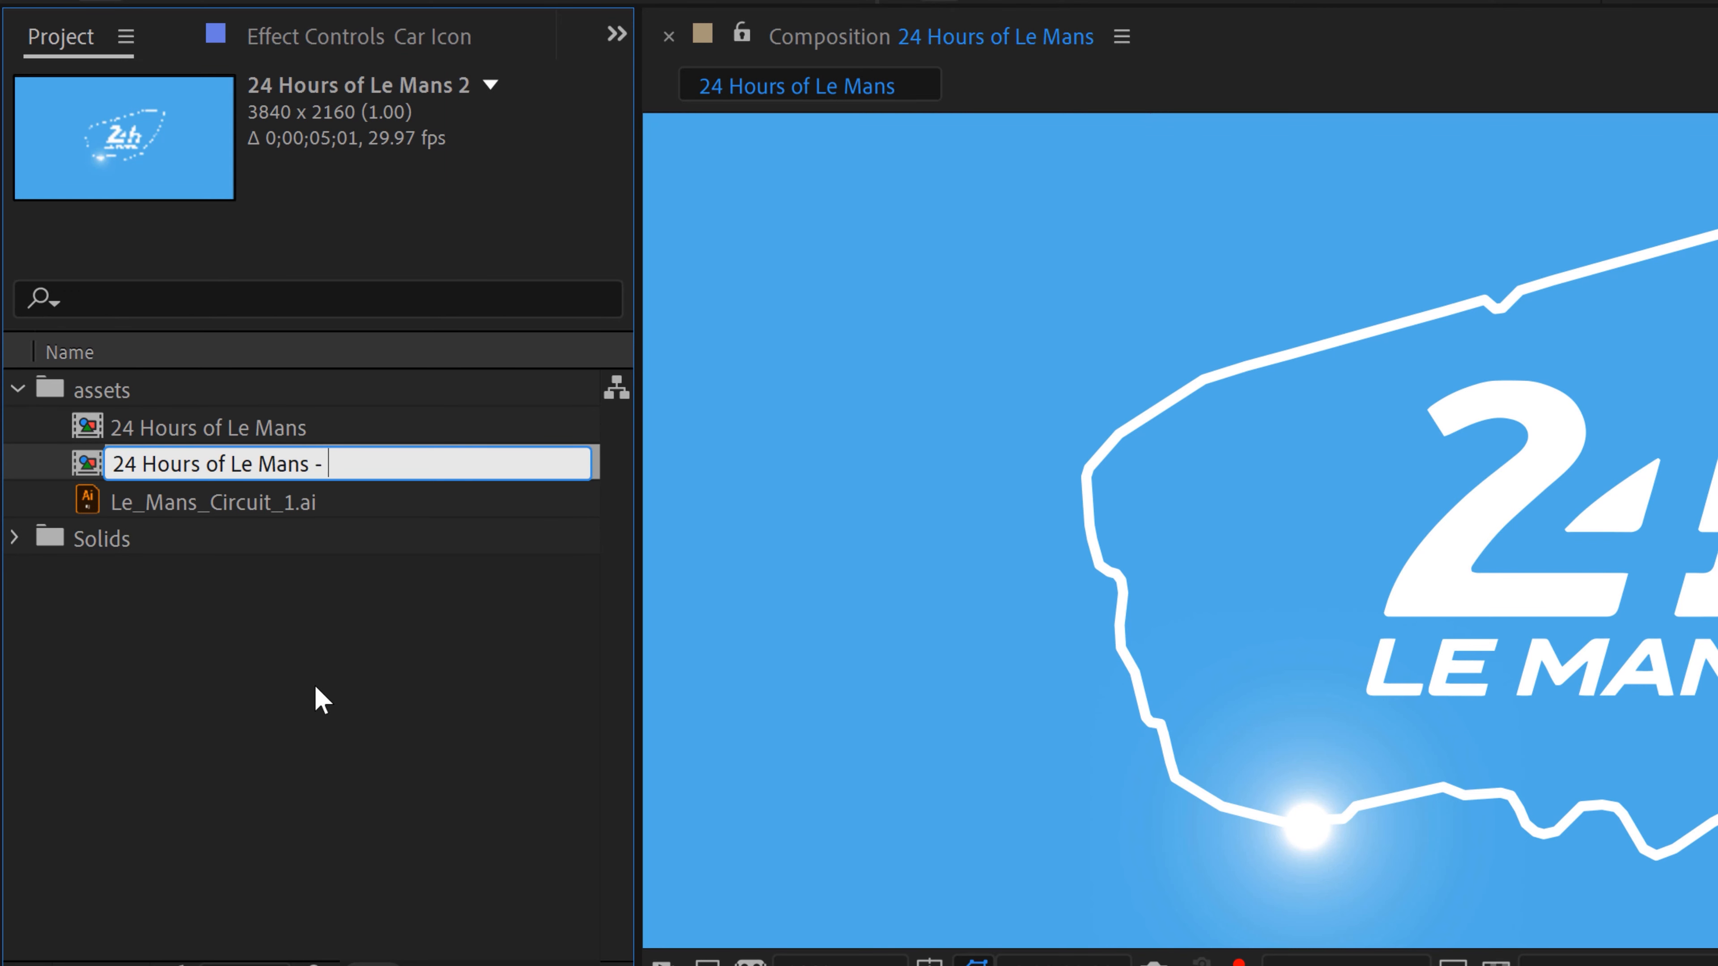
key("Return")
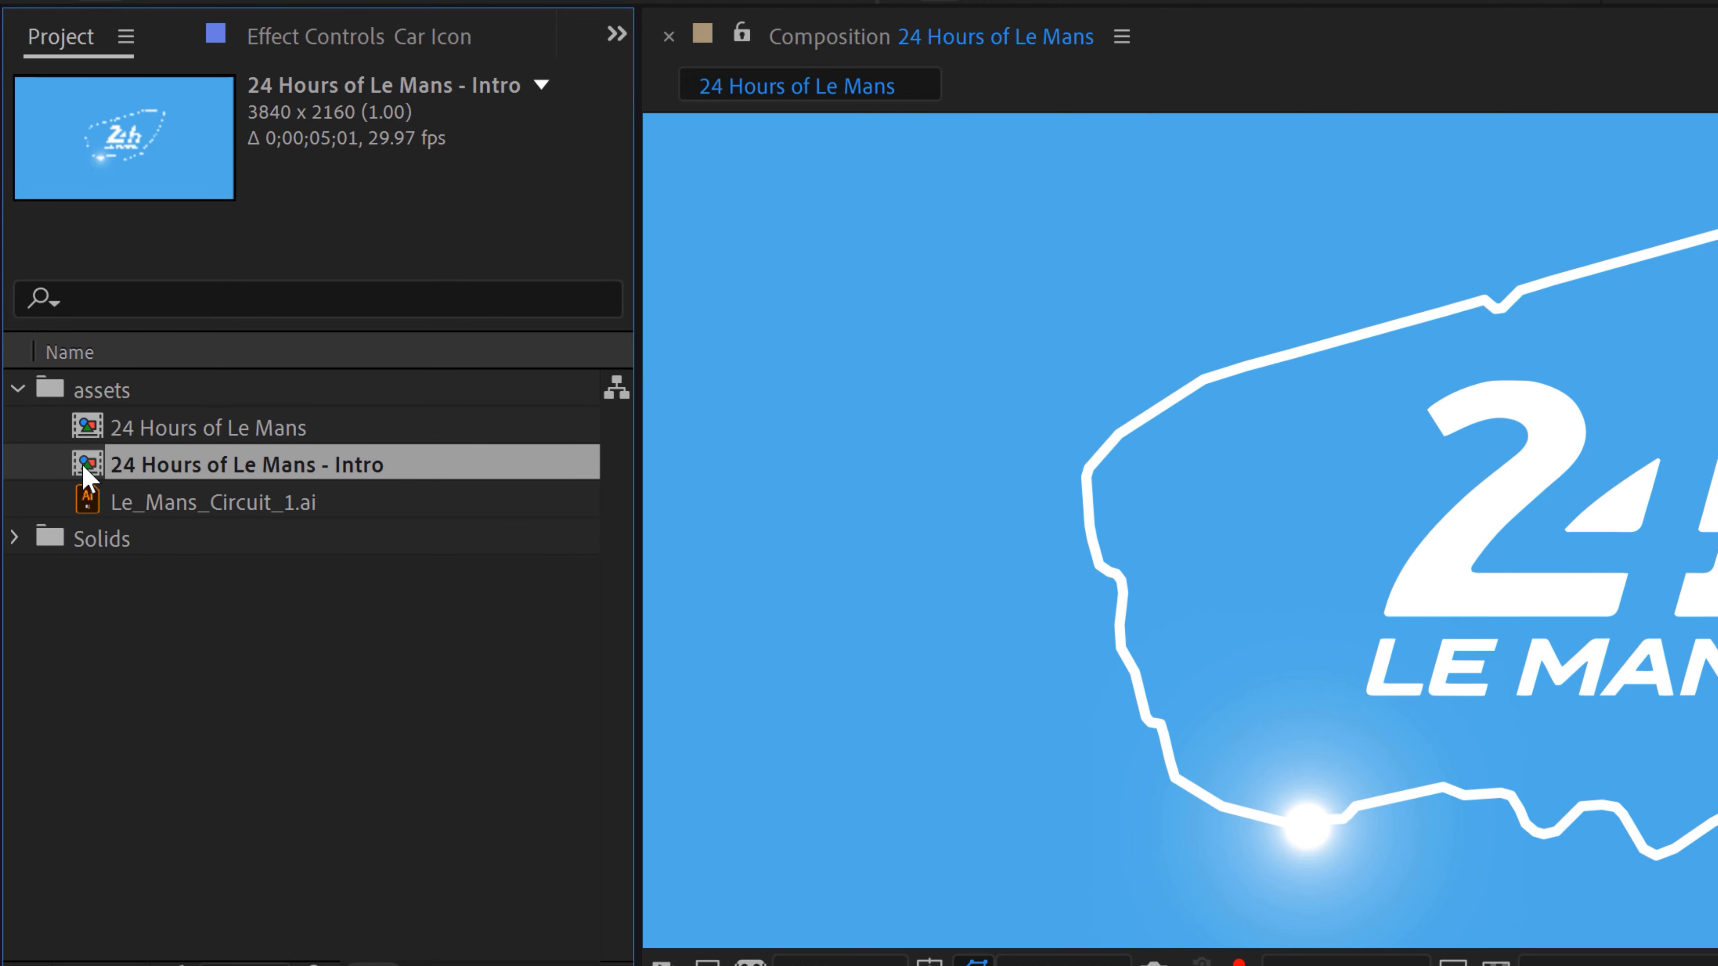
double_click(88, 464)
left_click(17, 389)
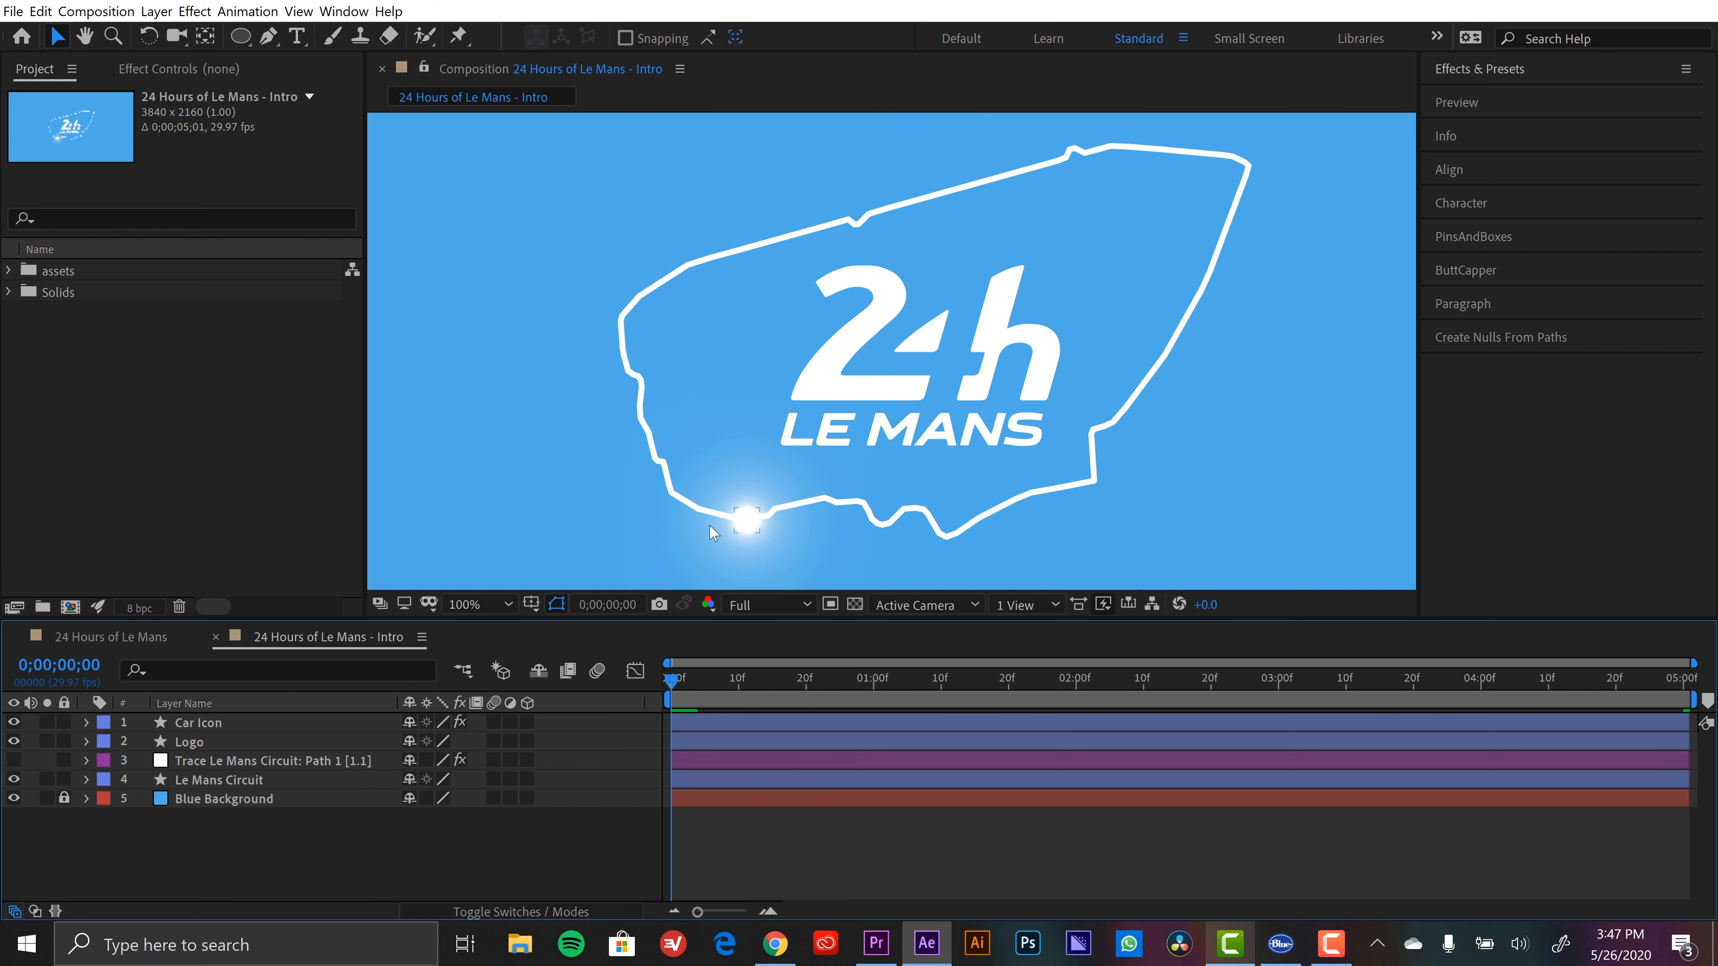
Add a Trim Paths operator to the Le Mans Circuit layer and enlarge the timeline area to show its properties
left_click(232, 778)
left_click(86, 781)
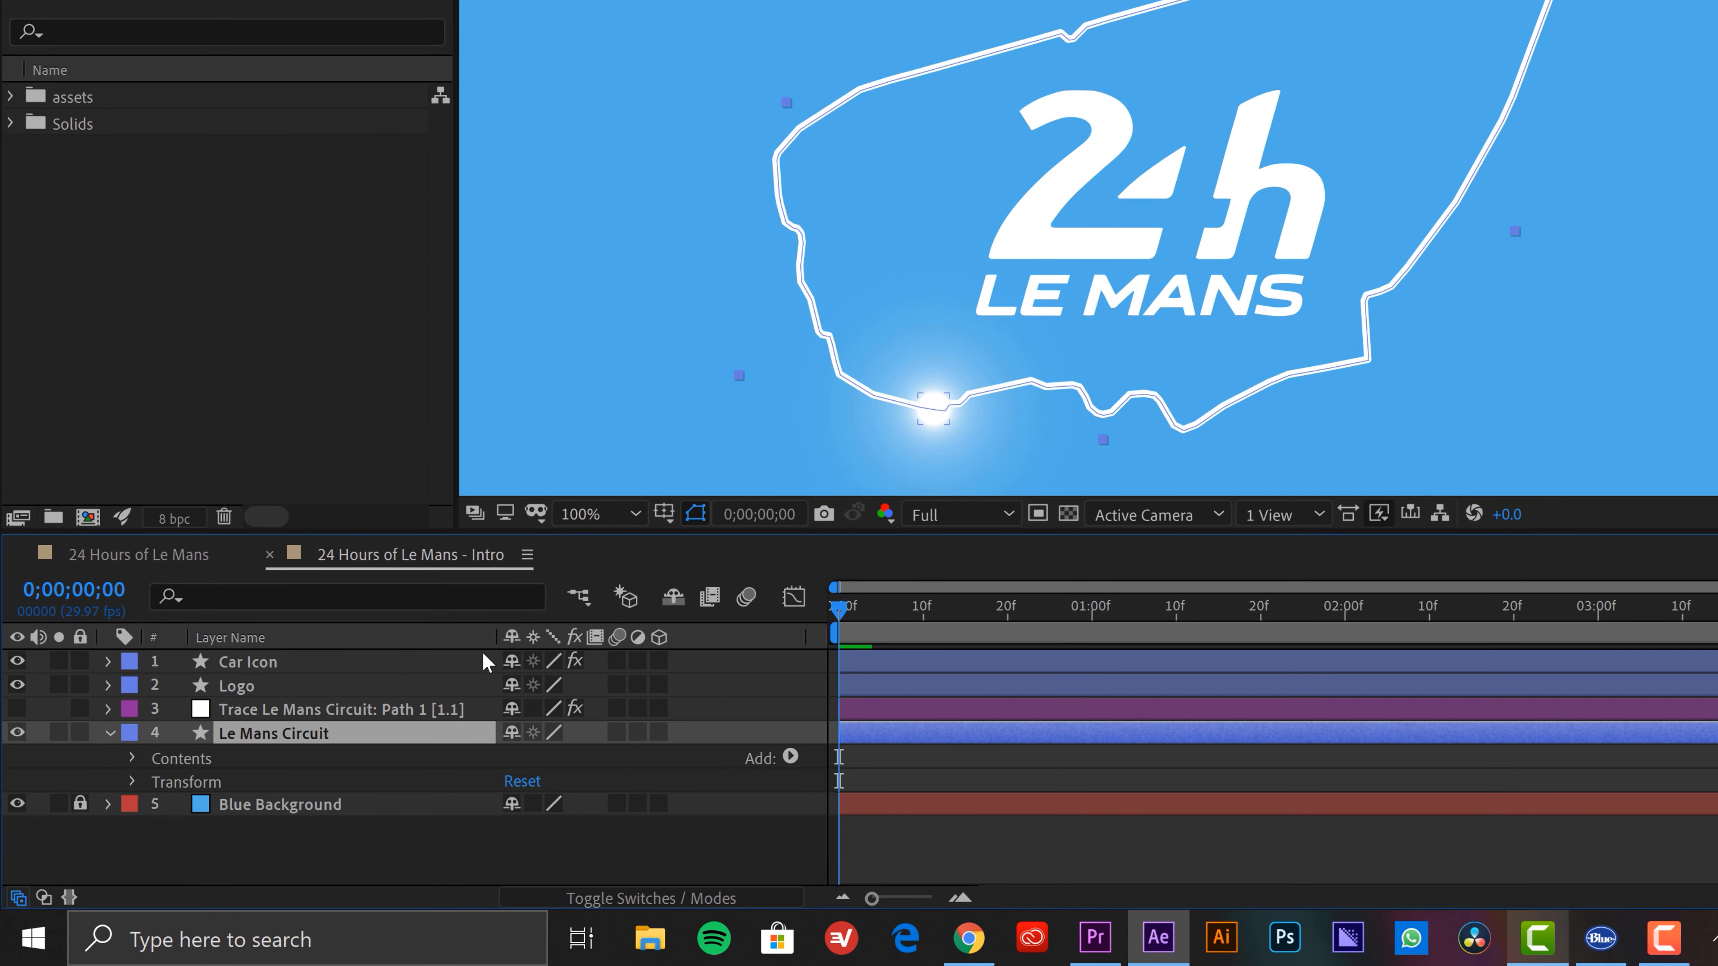
left_click(129, 758)
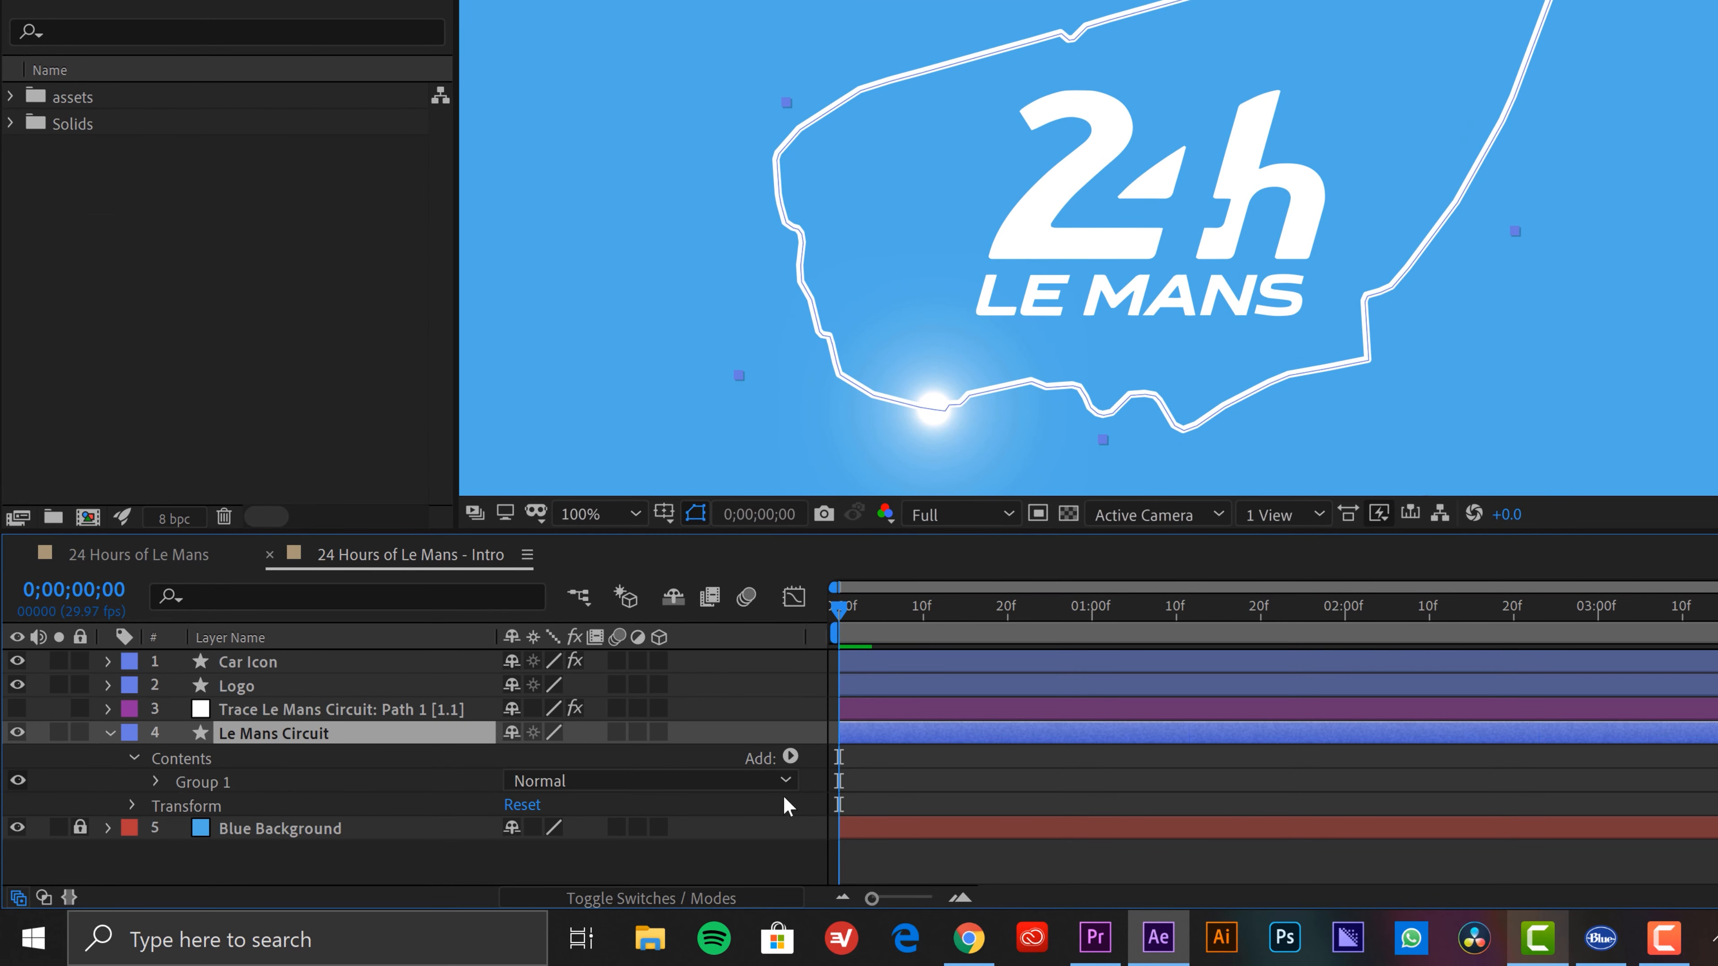
left_click(790, 758)
left_click(443, 525)
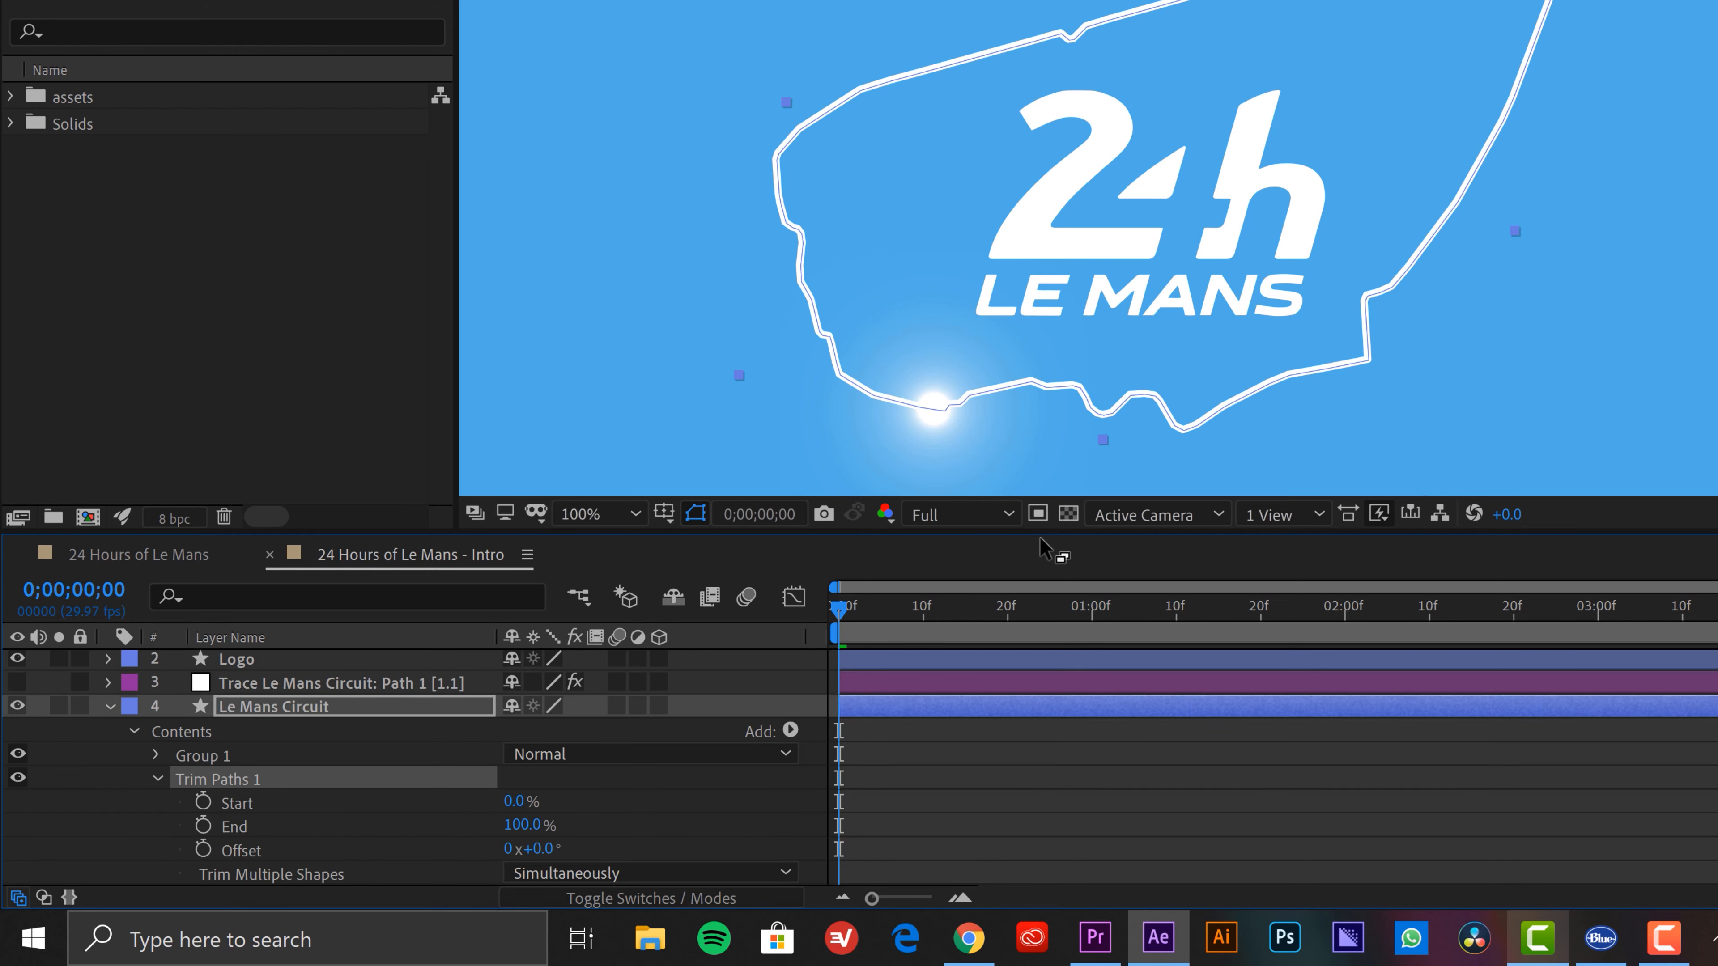
left_click_drag(1041, 543, 1041, 478)
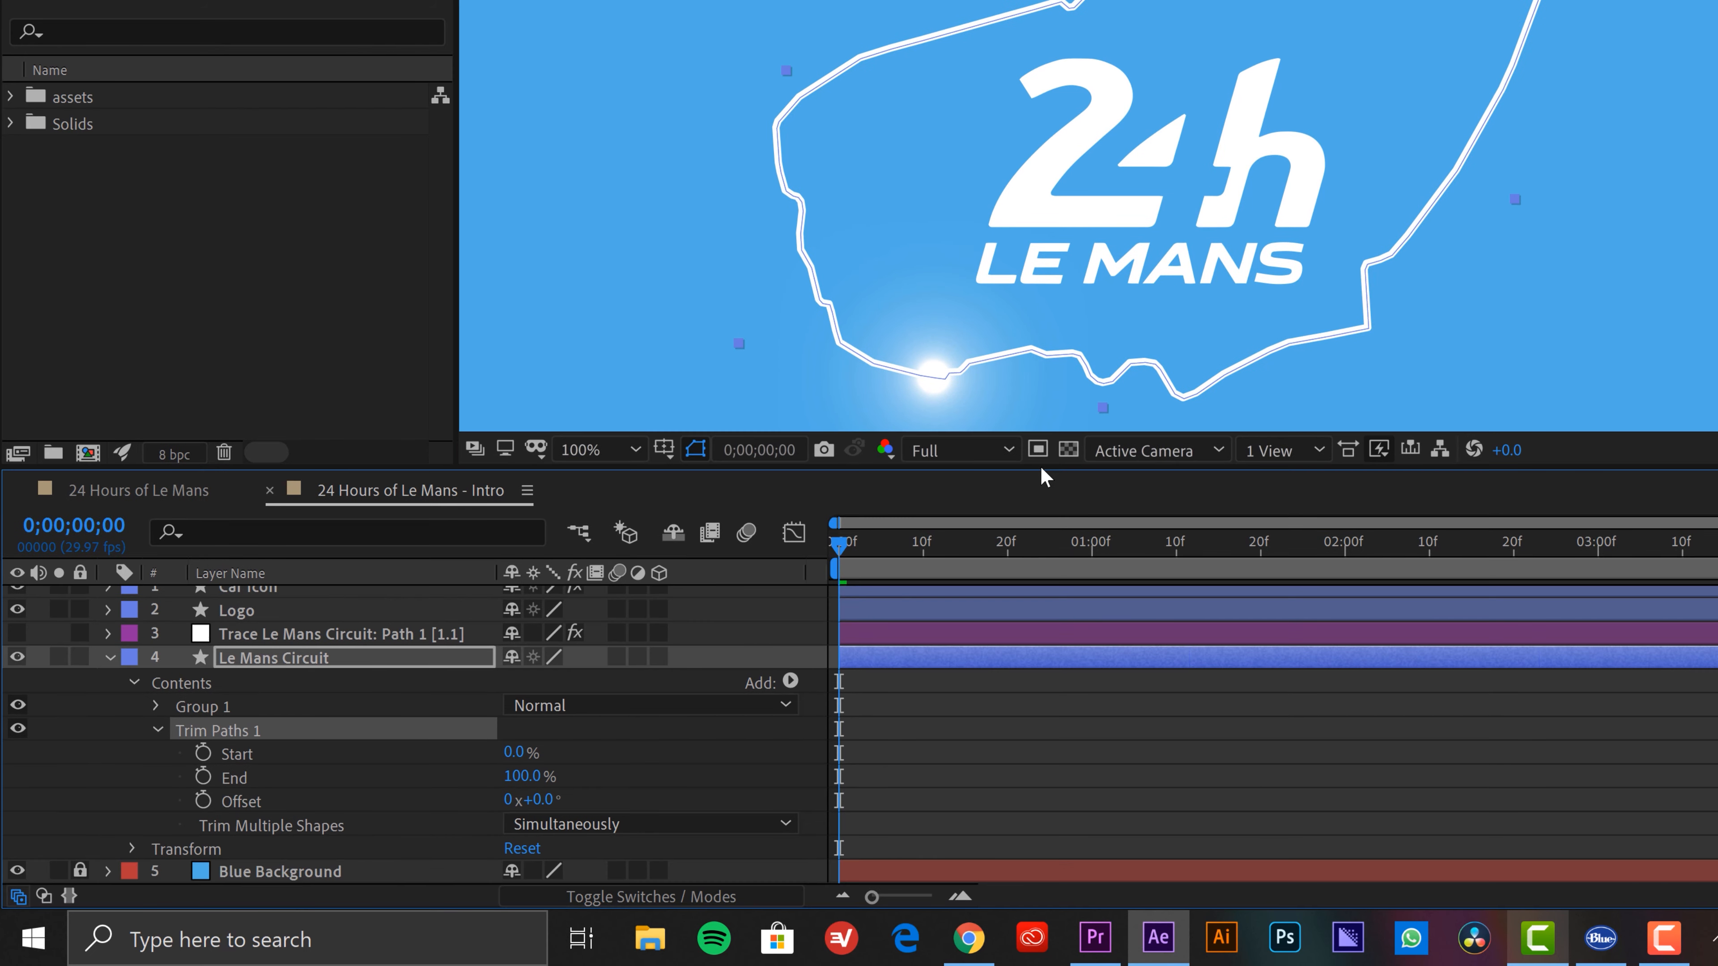
Show the Parent & Link column and link the circuit's Trim Paths Start to the trace null's Progress property
left_click(291, 634)
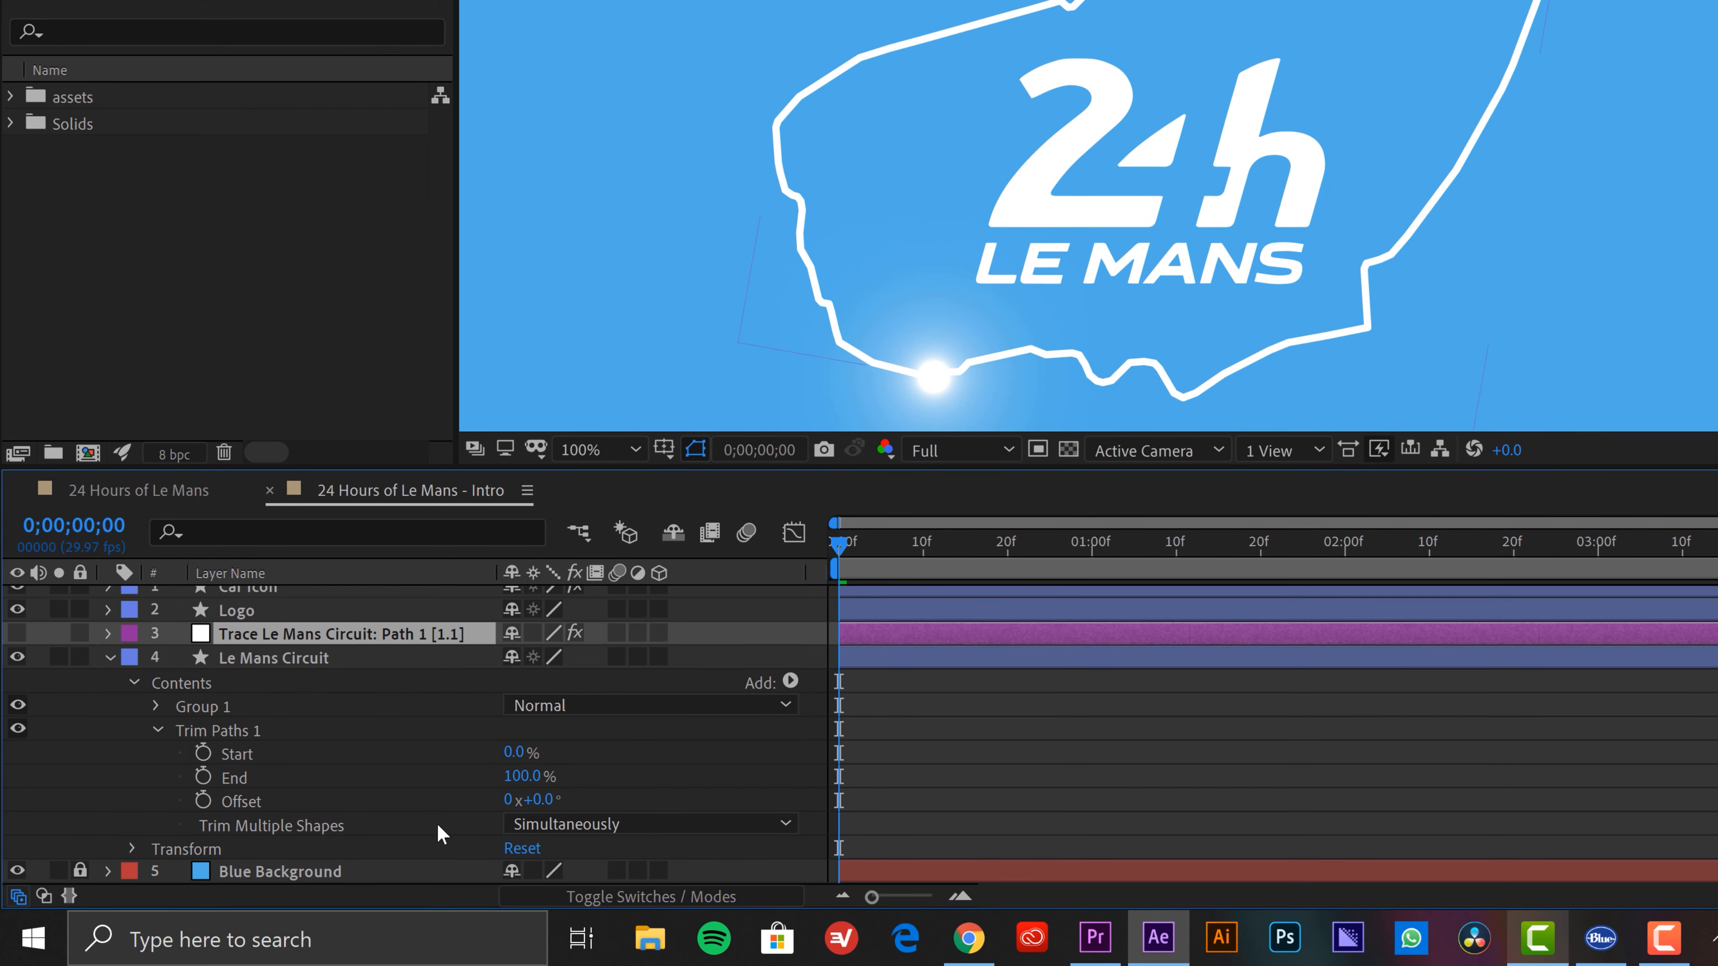
key("u")
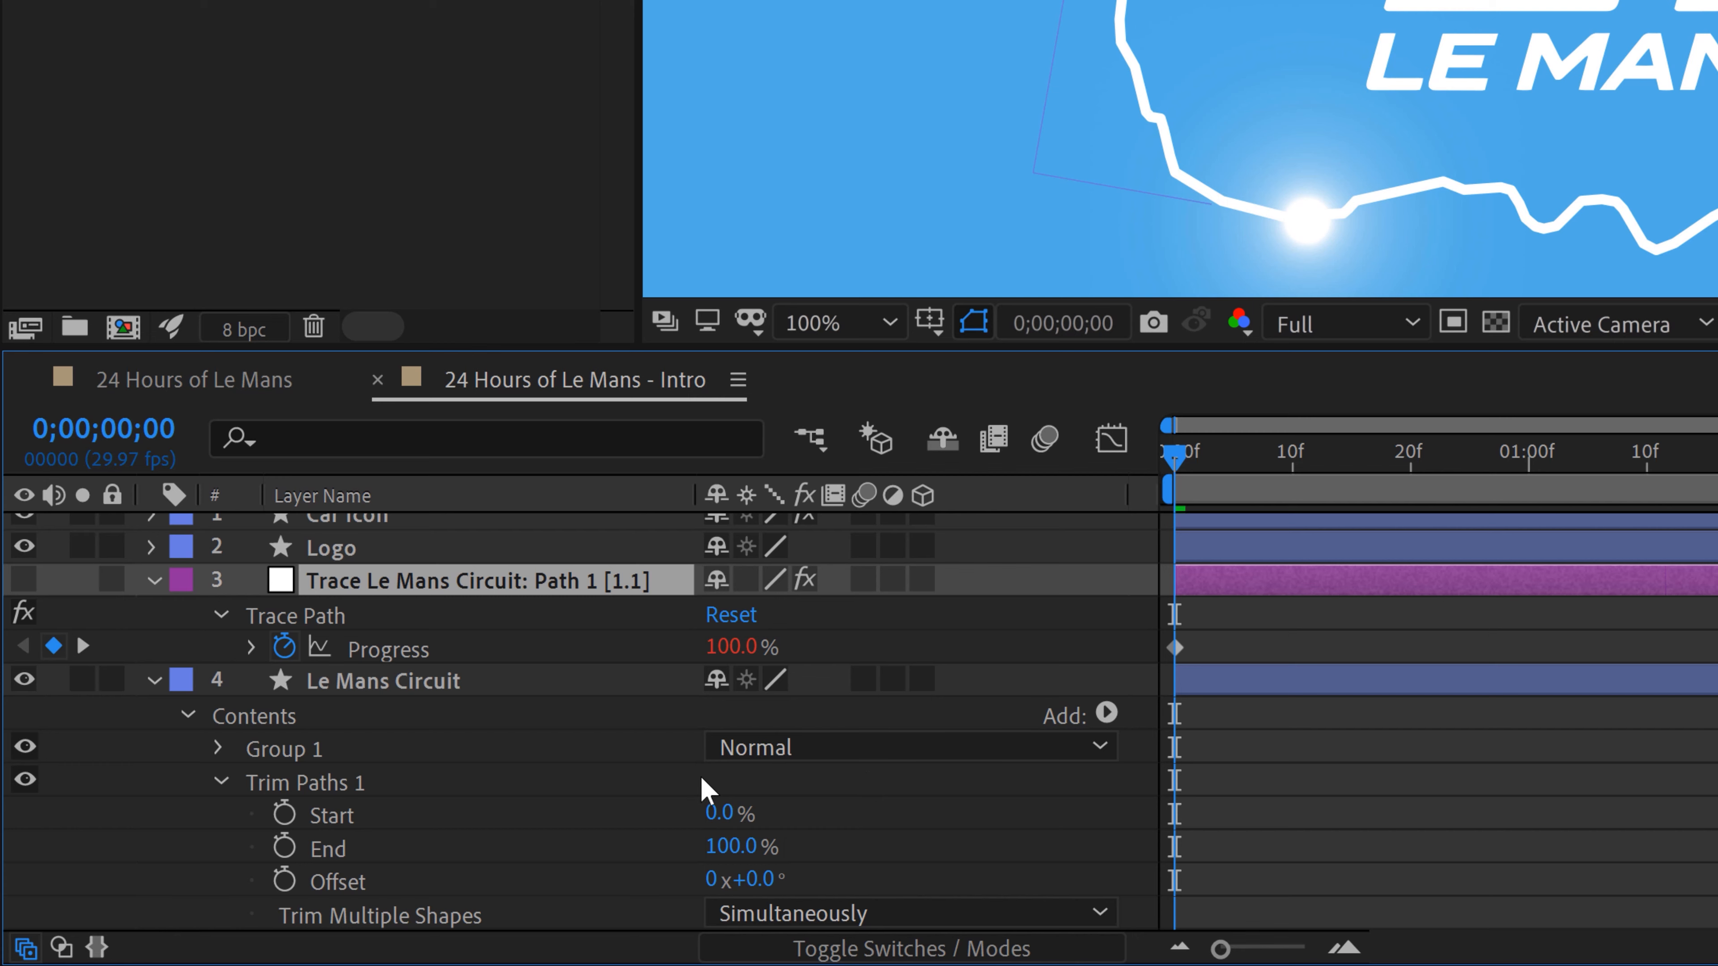
right_click(560, 499)
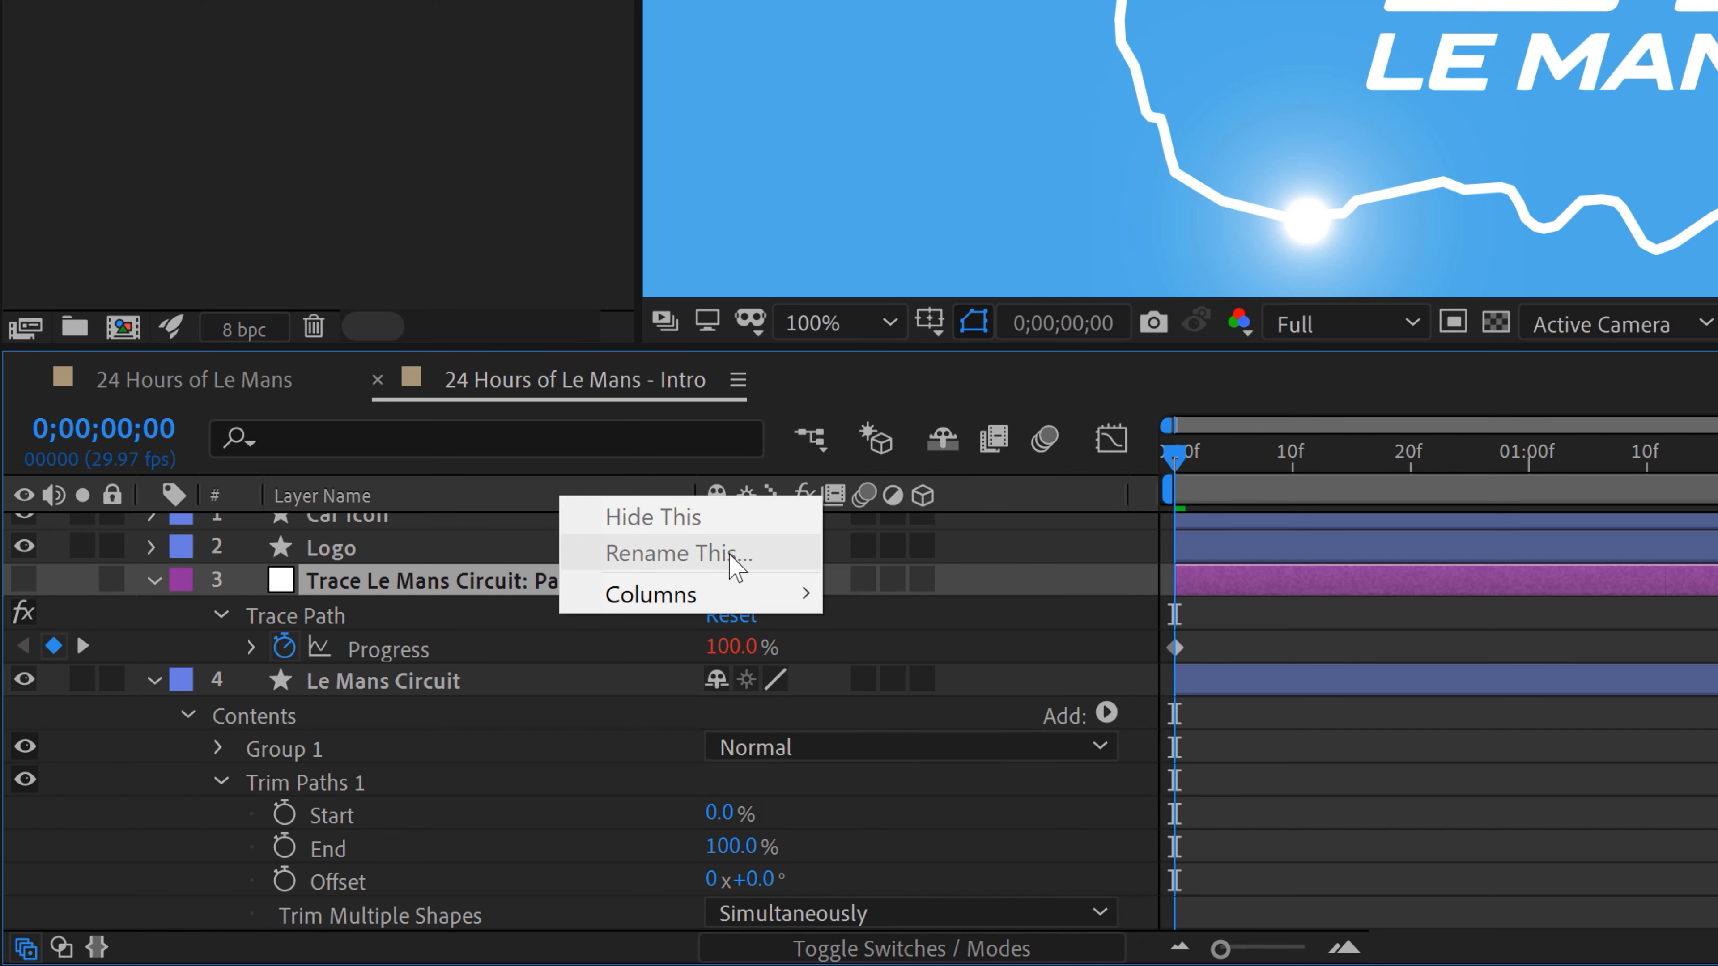
mouse_move(724, 599)
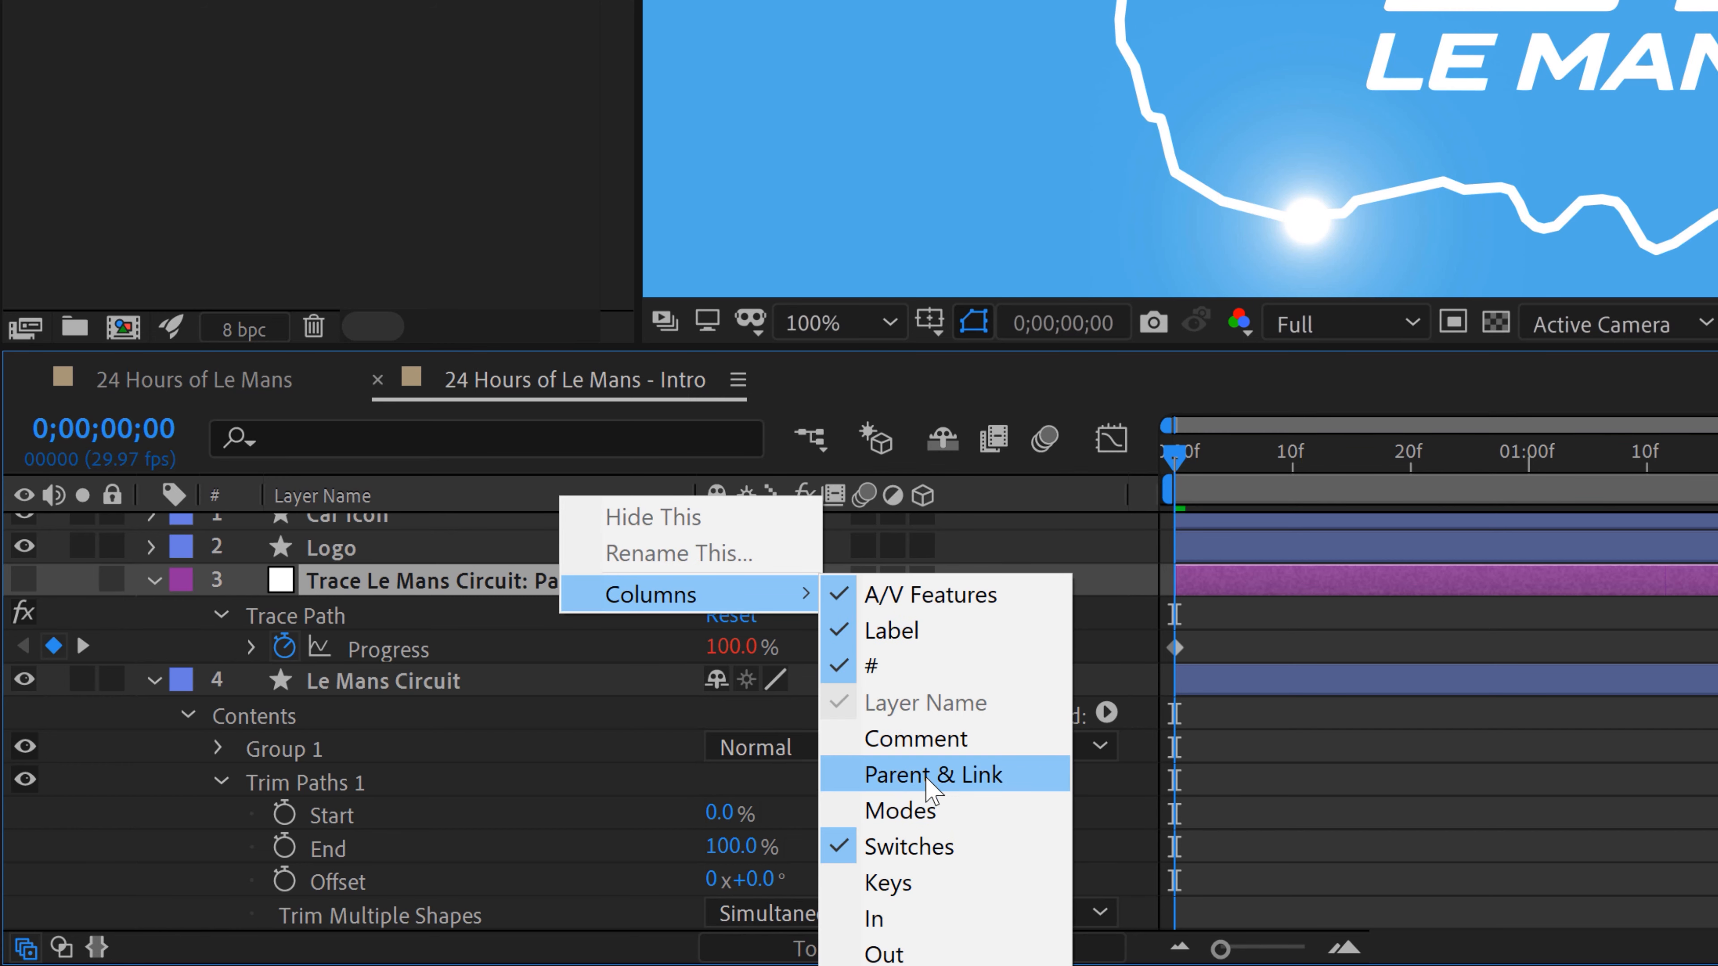
left_click(933, 774)
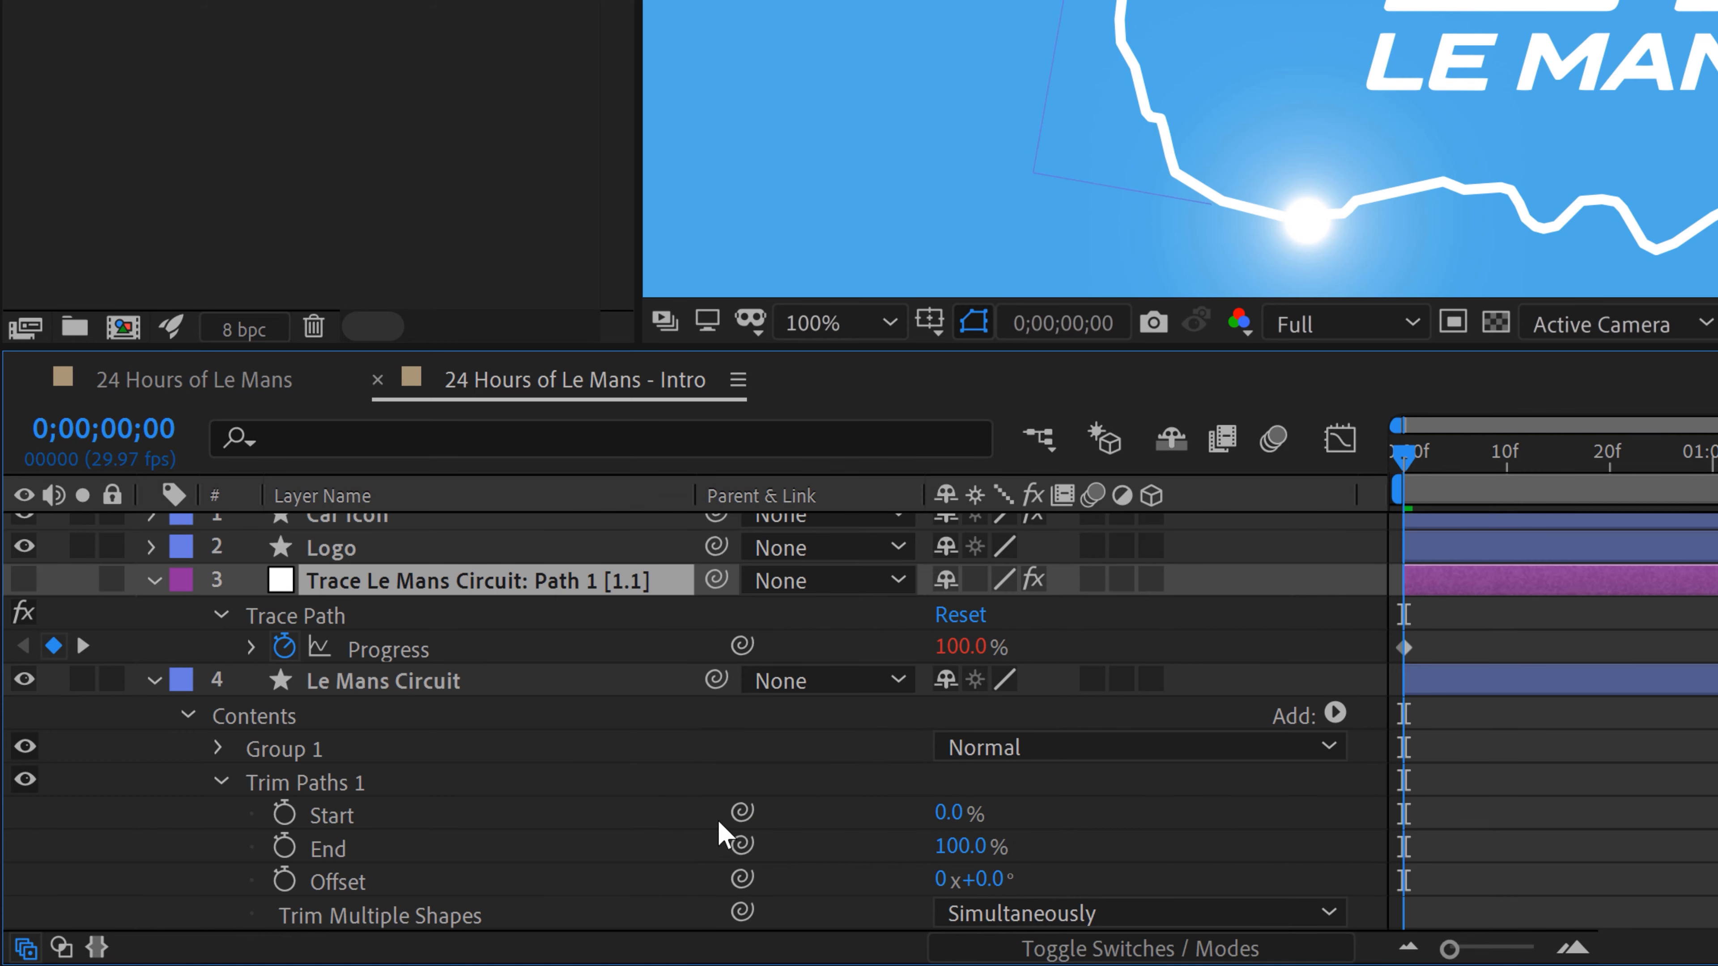
left_click_drag(740, 811, 390, 649)
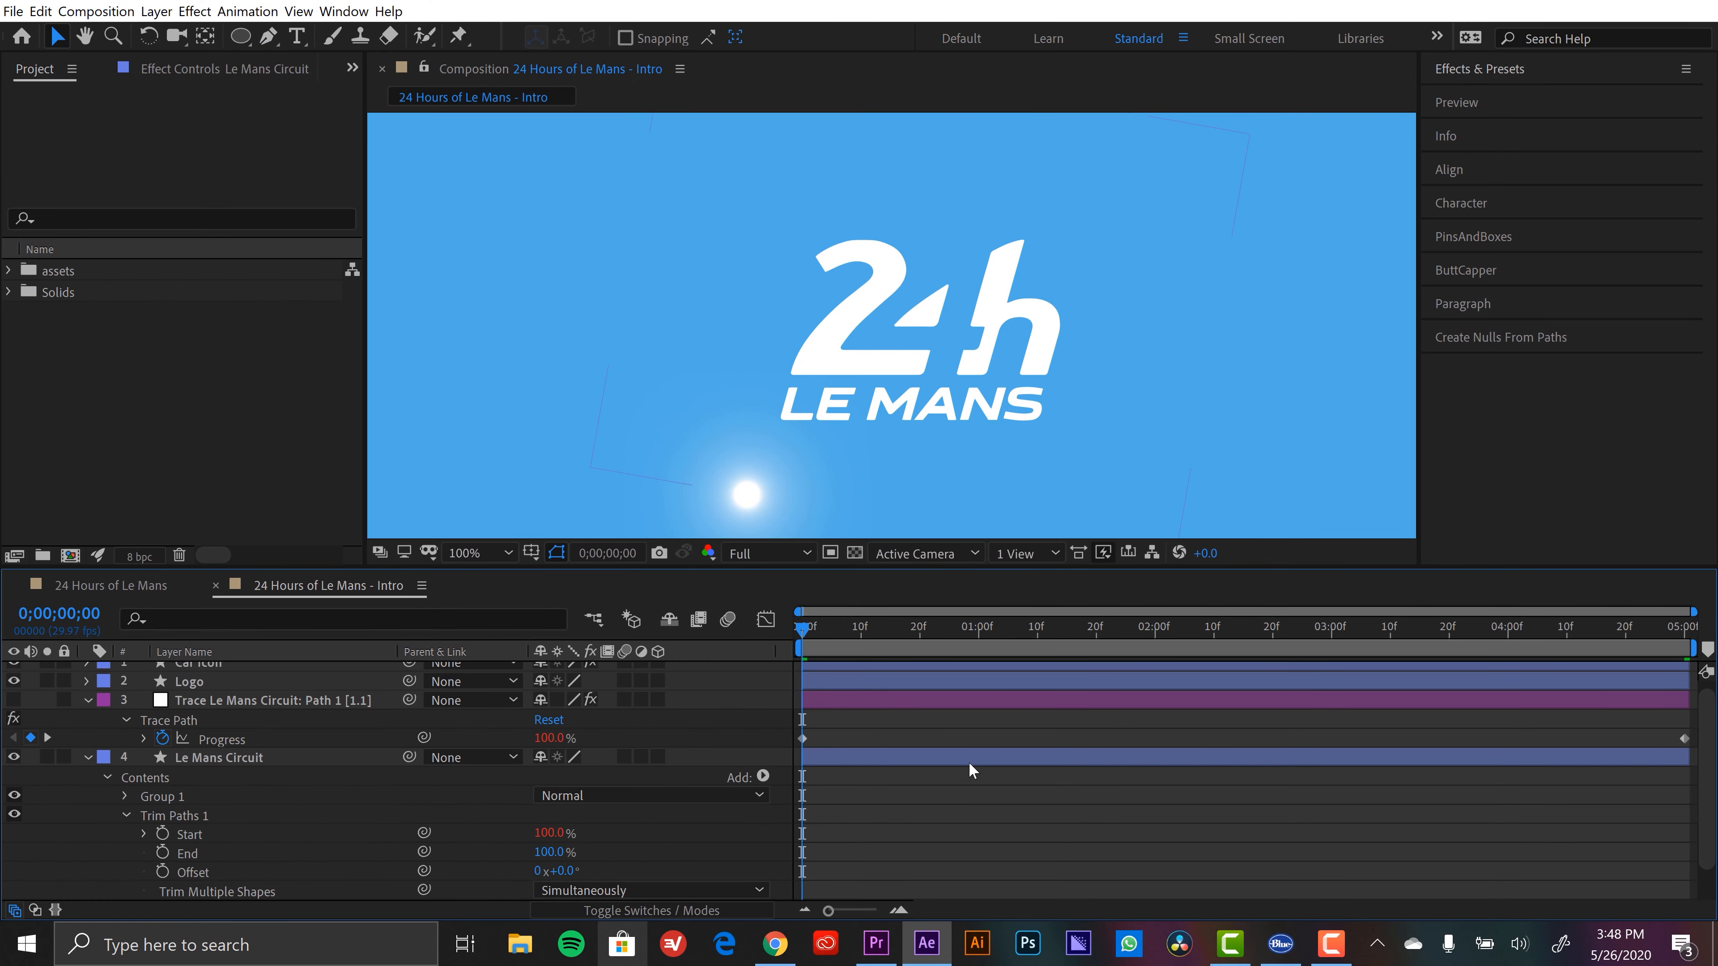
Set the Line Cap of the Le Mans Circuit stroke to Round Cap, checking the line's end at 0;00;01;26
left_click_drag(803, 628, 1131, 663)
scroll(761, 474, "up", 1)
left_click_drag(752, 508, 880, 198)
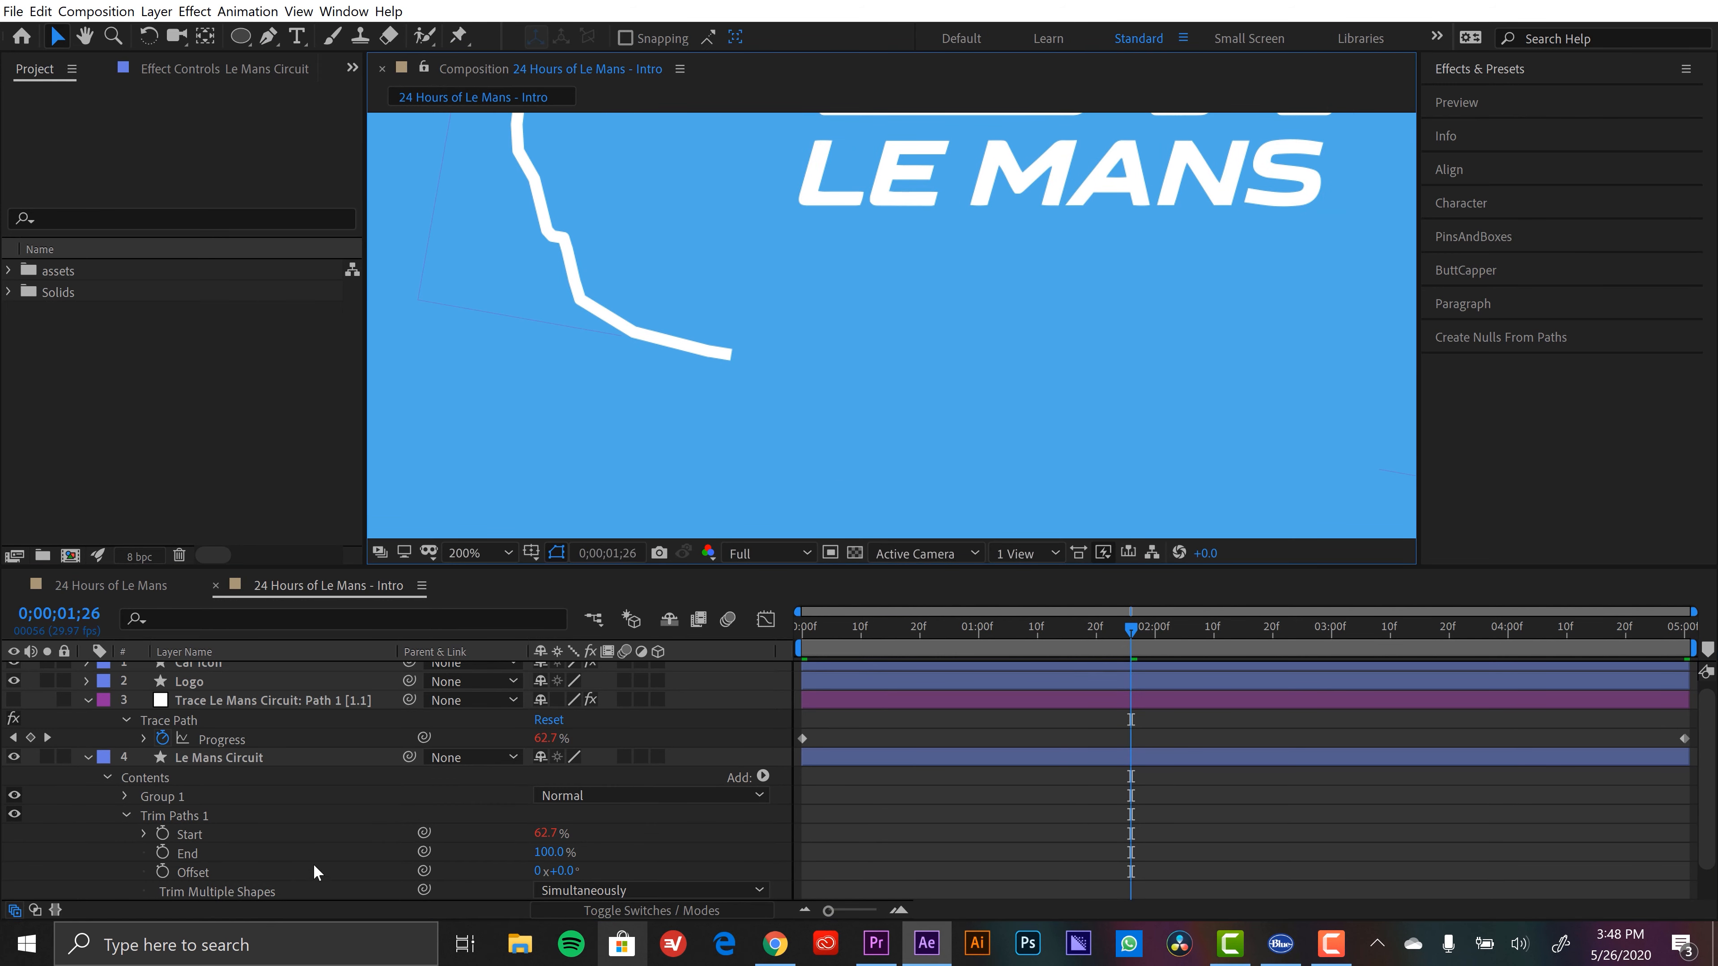
scroll(312, 873, "down", 1)
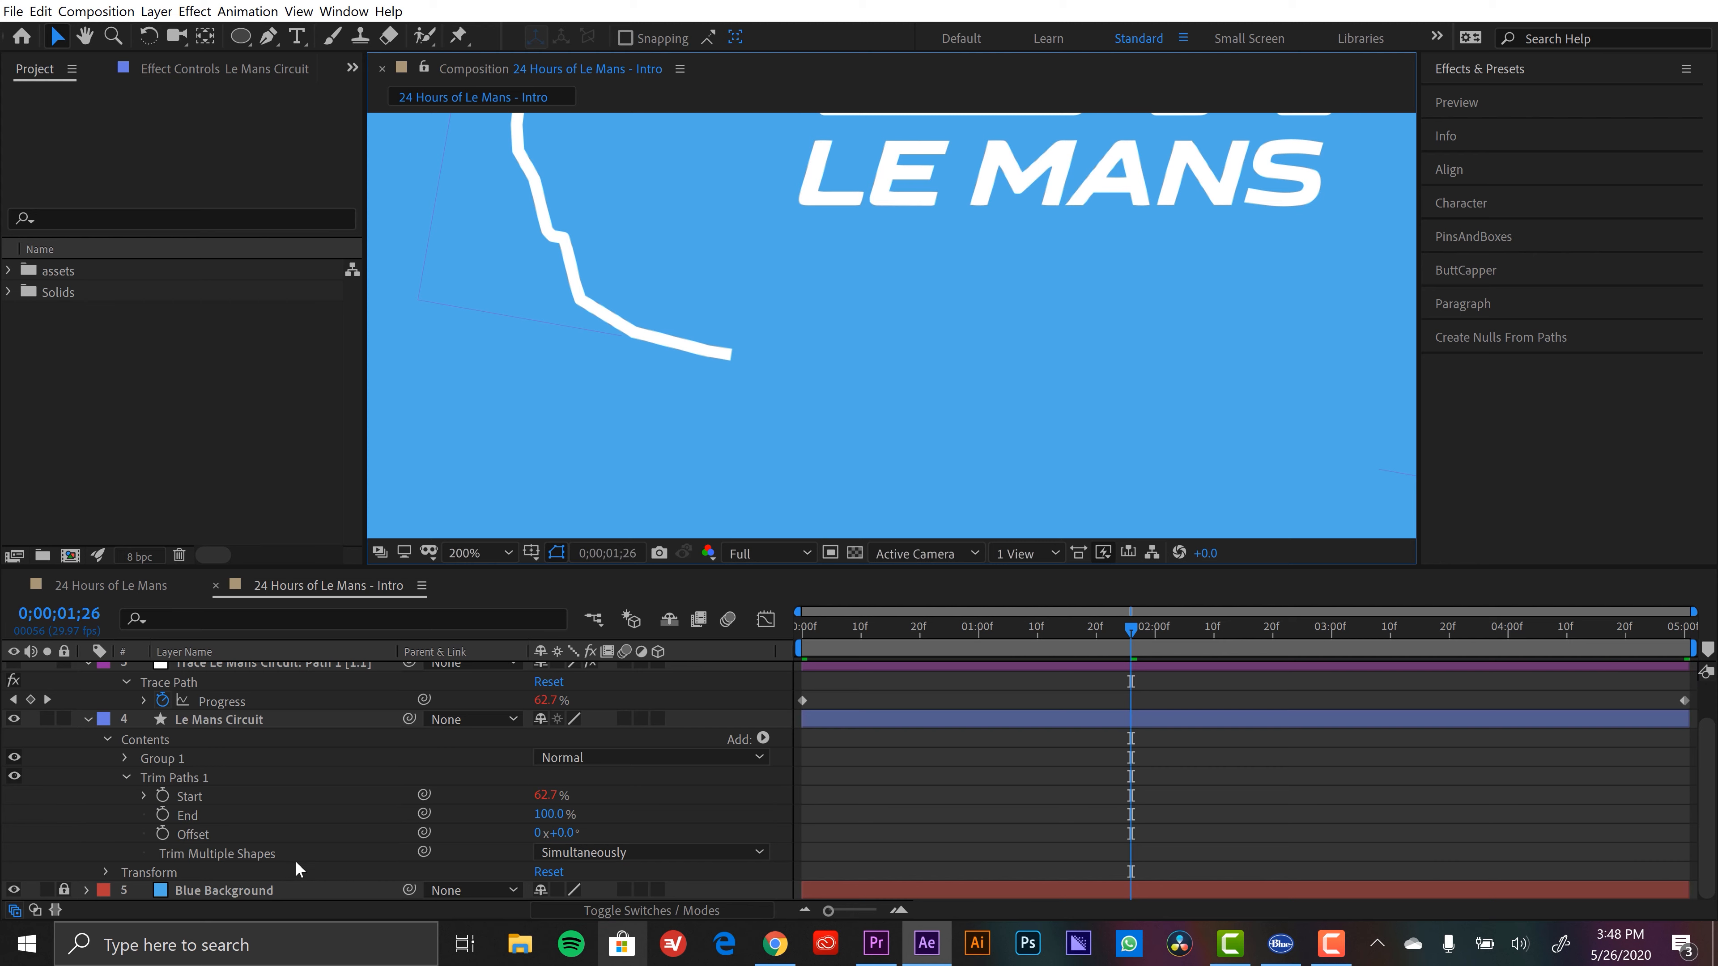
left_click(126, 757)
left_click(145, 799)
scroll(227, 837, "down", 2)
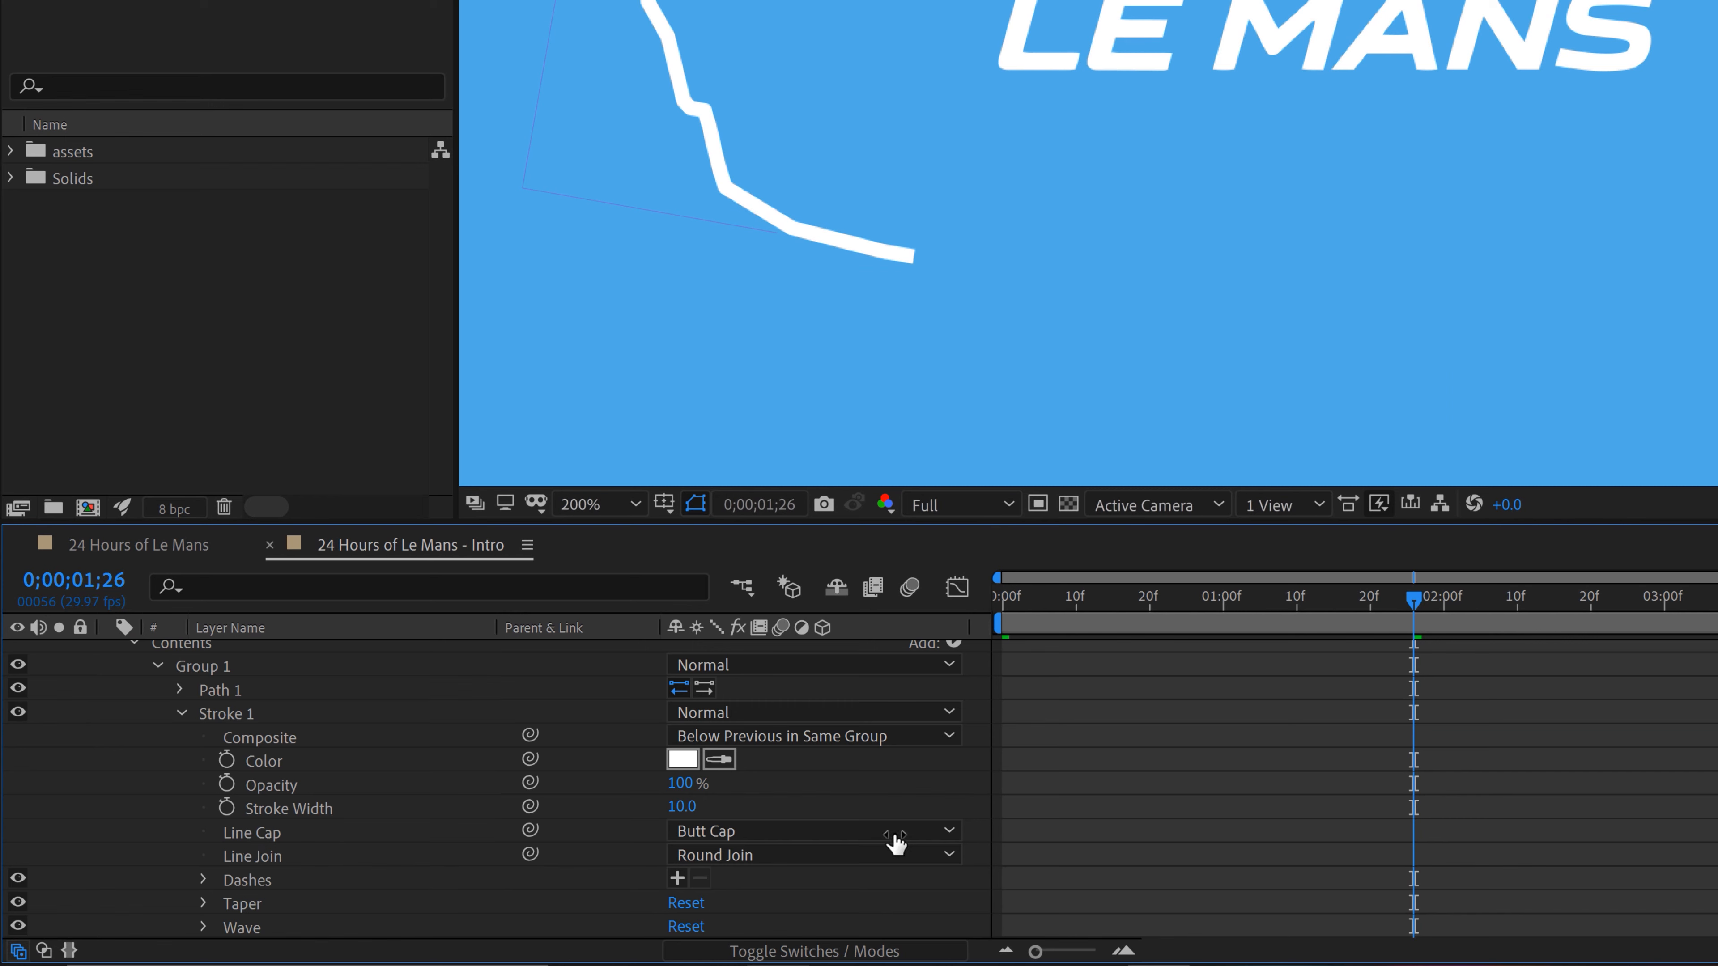
left_click(831, 836)
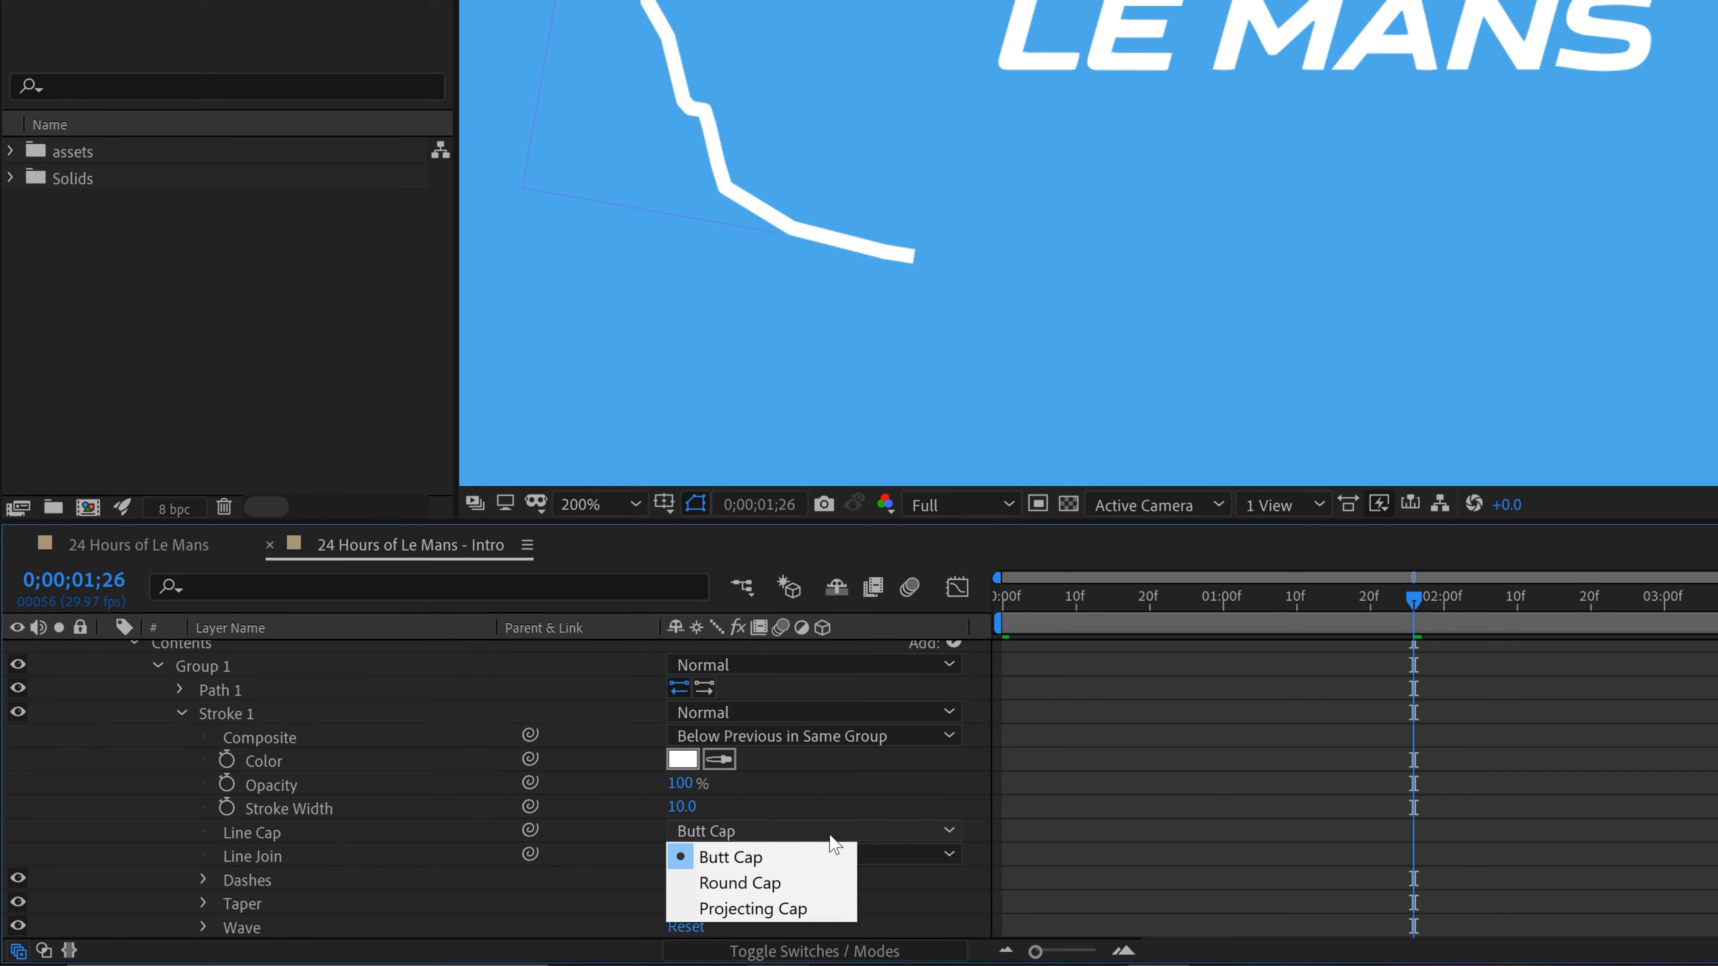
left_click(751, 883)
left_click(1025, 358)
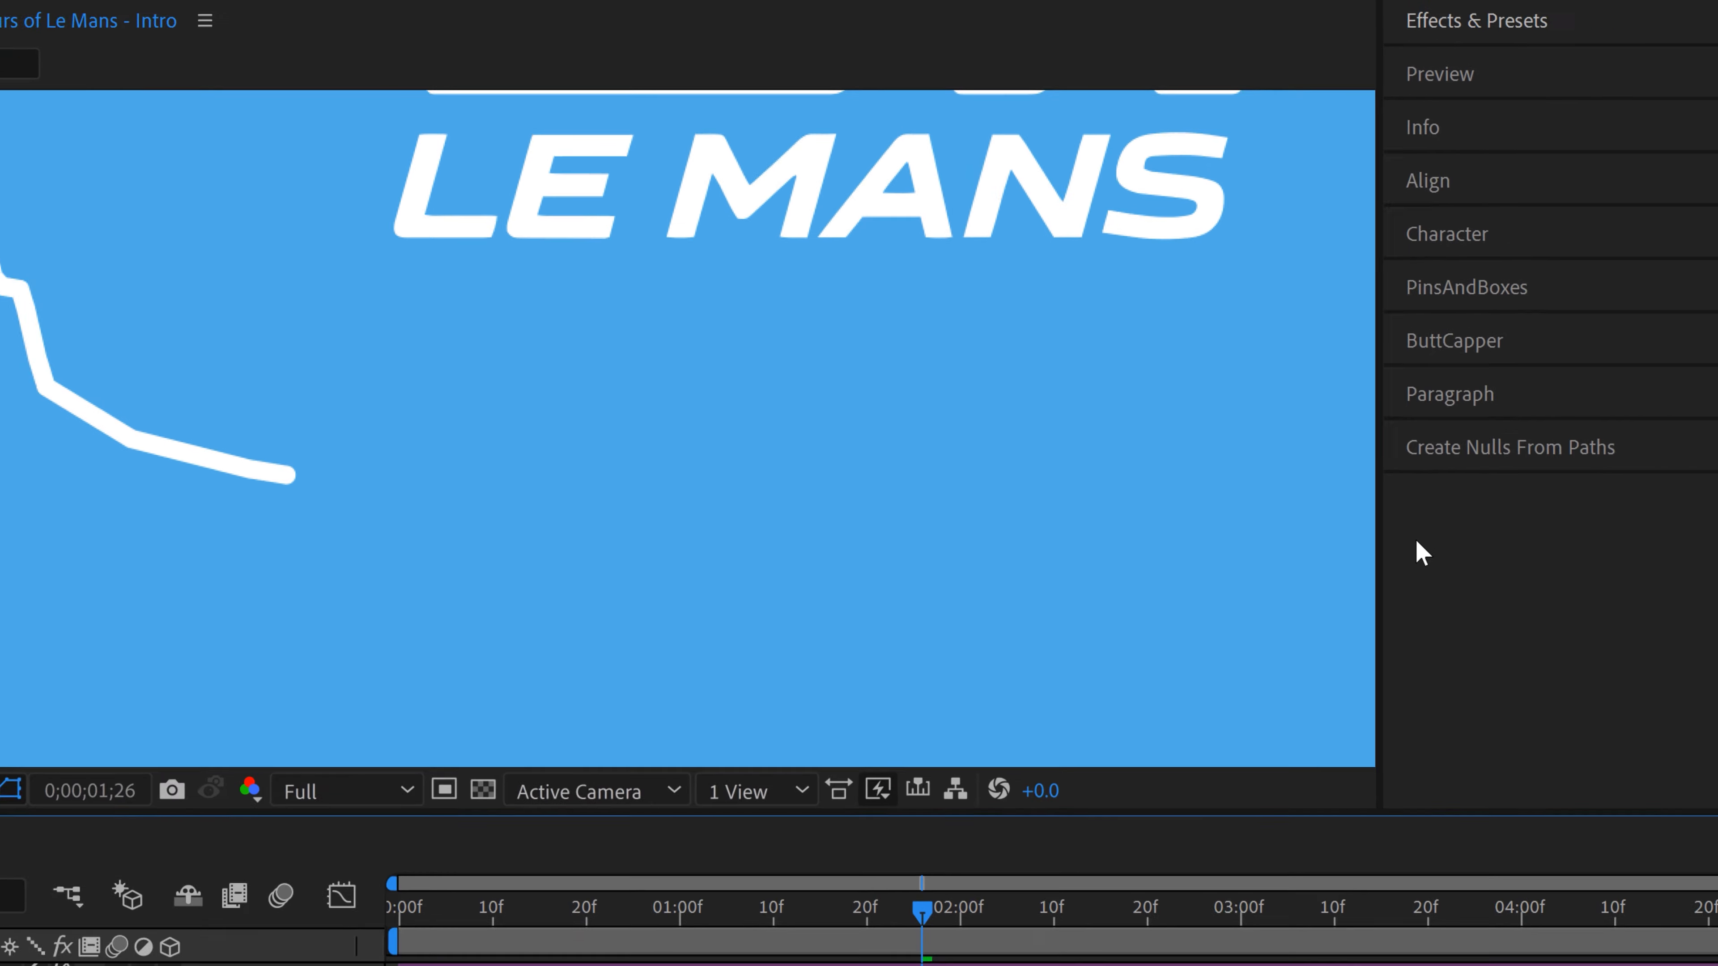
View the ButtCapper script's line cap tools, then collapse them again
key("space")
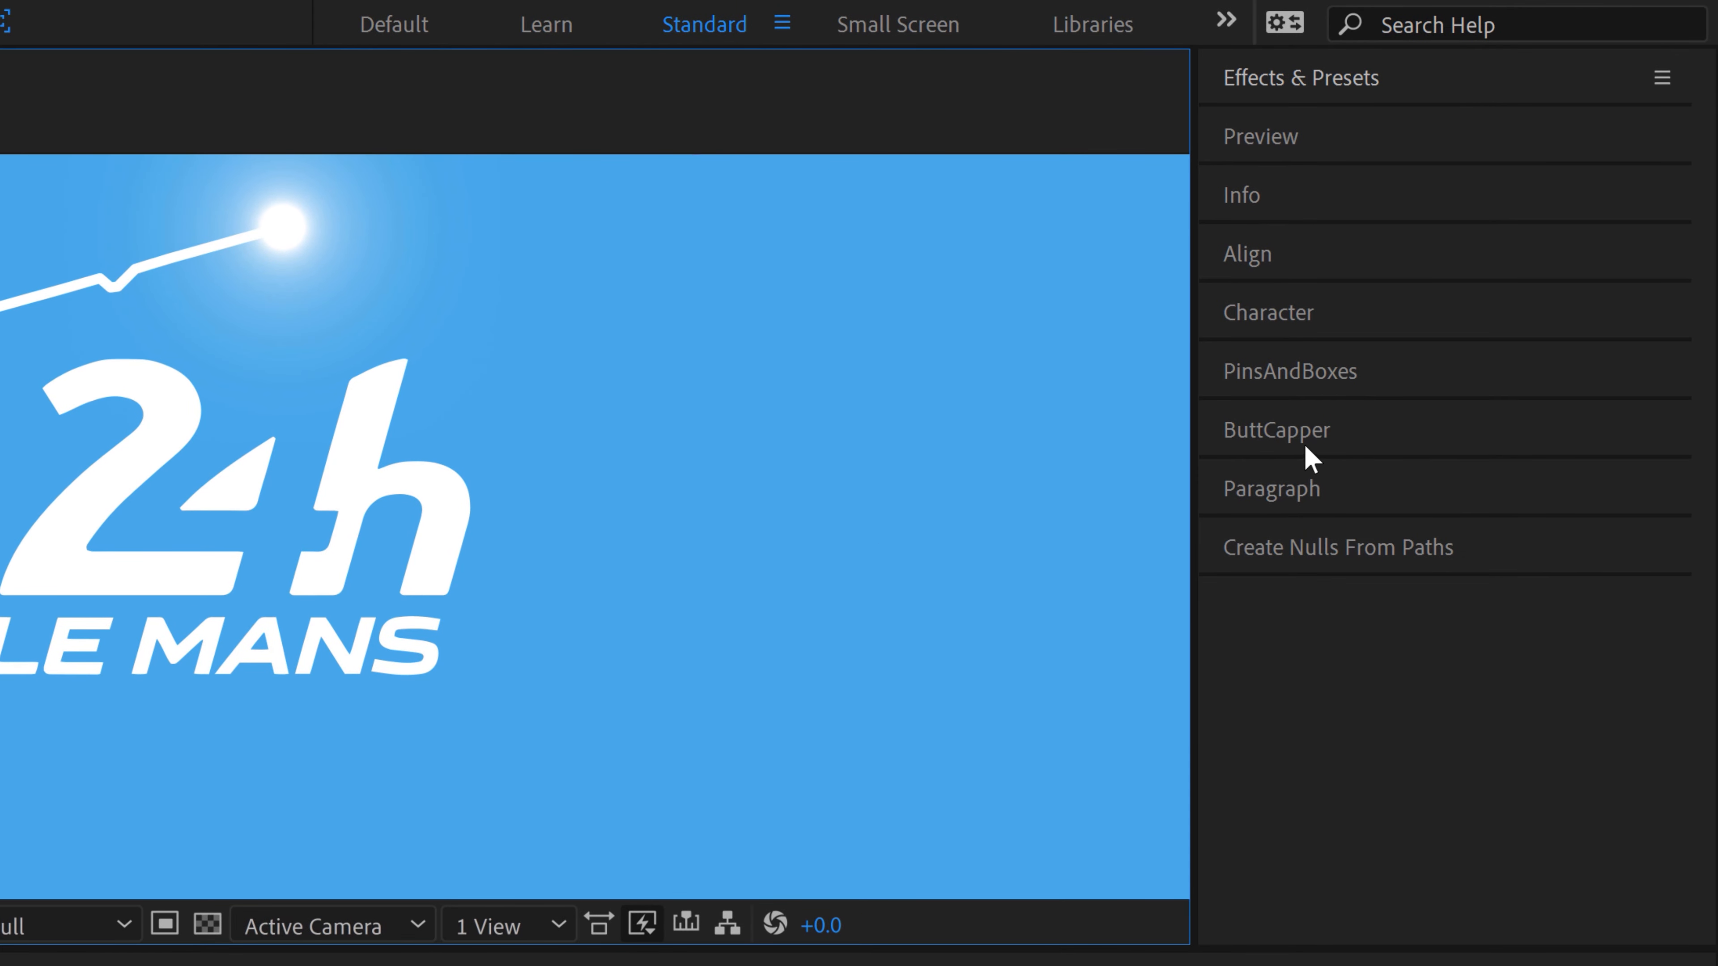
left_click(1293, 433)
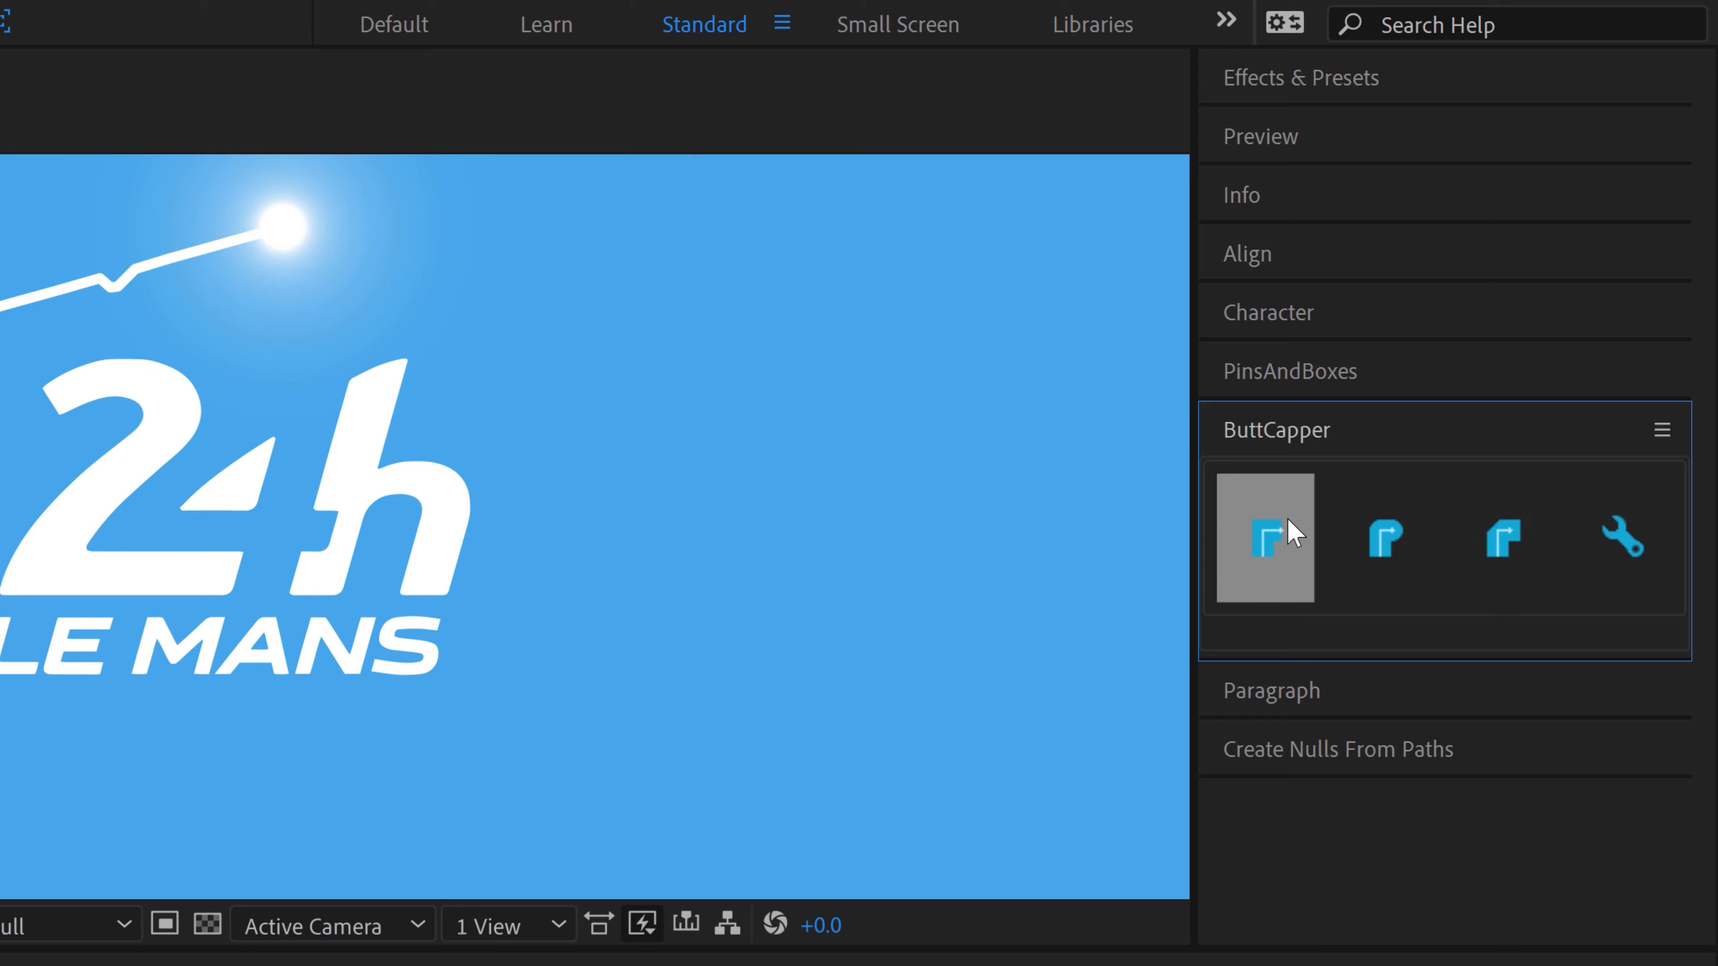
left_click(1327, 446)
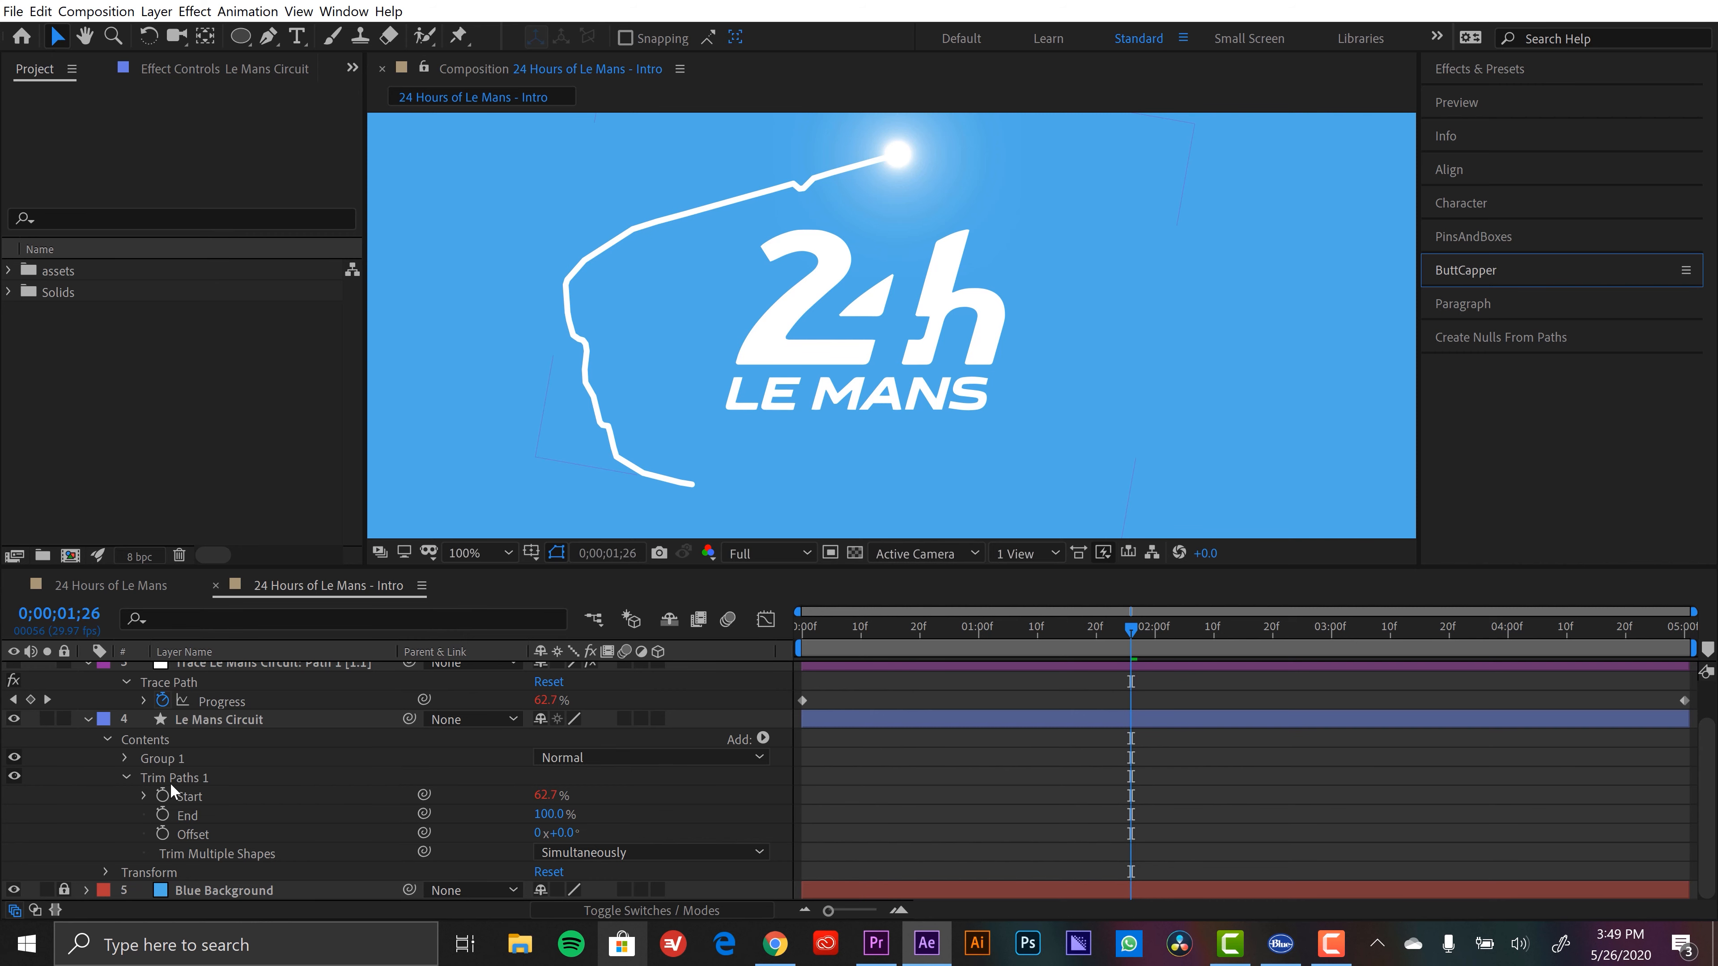
Scrub the intro animation to 0;00;01;15 and collapse the properties of the trace null and Le Mans Circuit layers
left_click(127, 776)
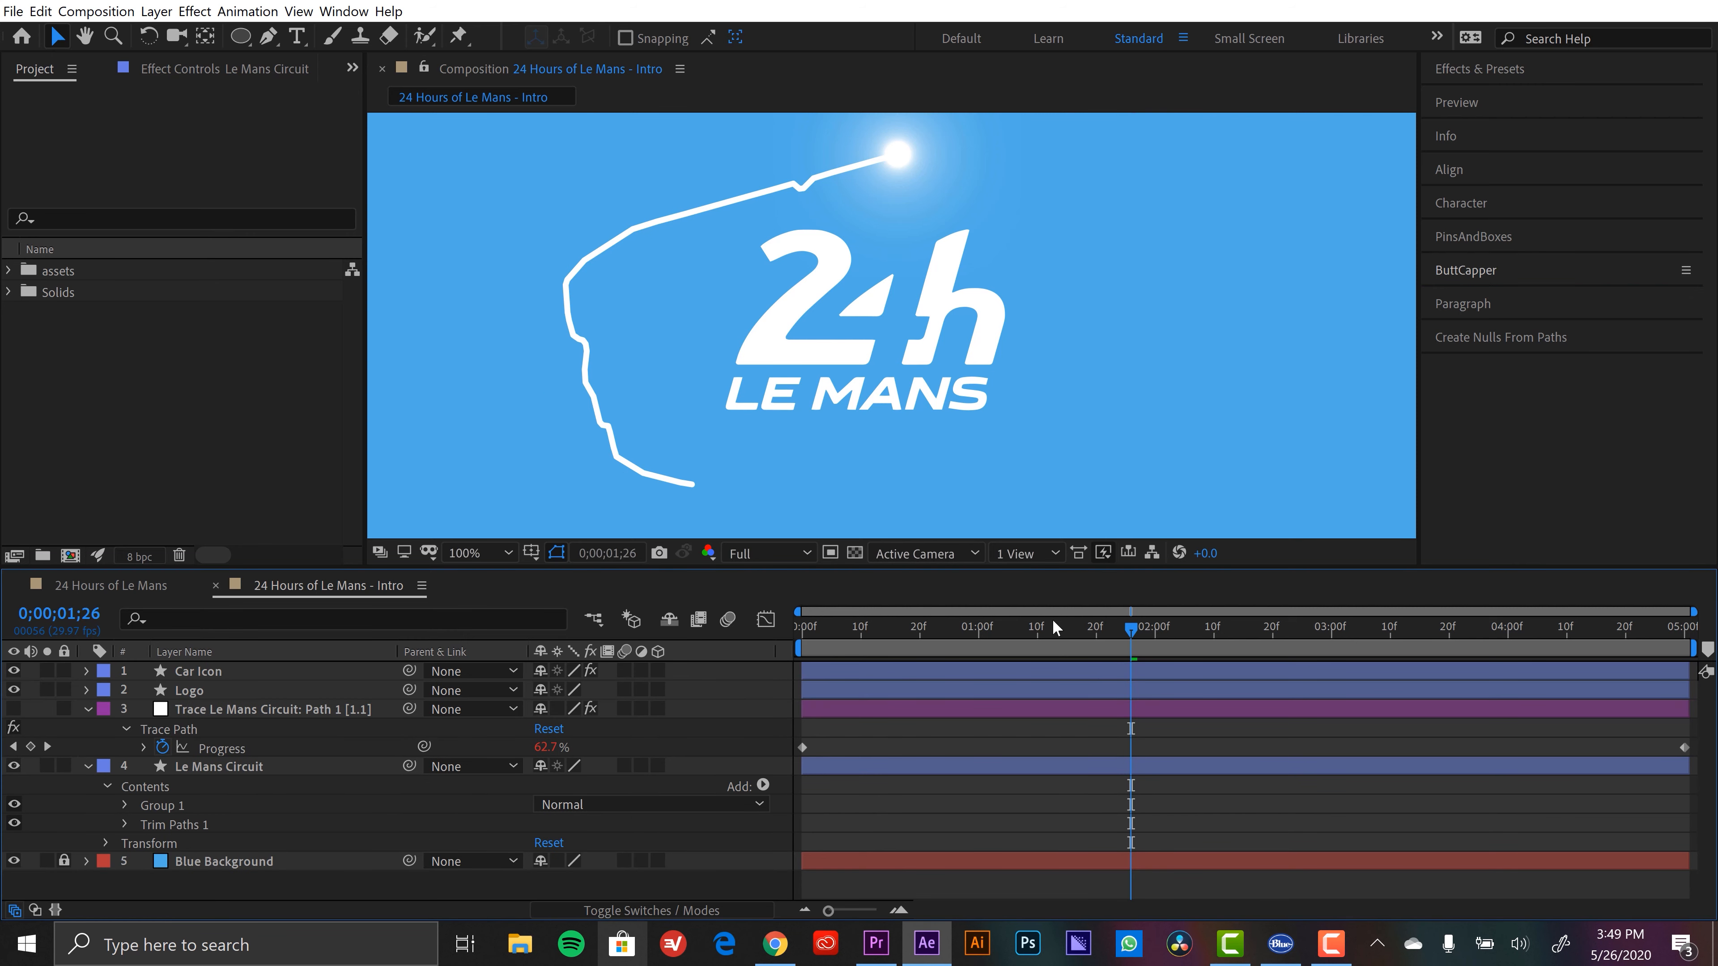
left_click_drag(1016, 632, 949, 730)
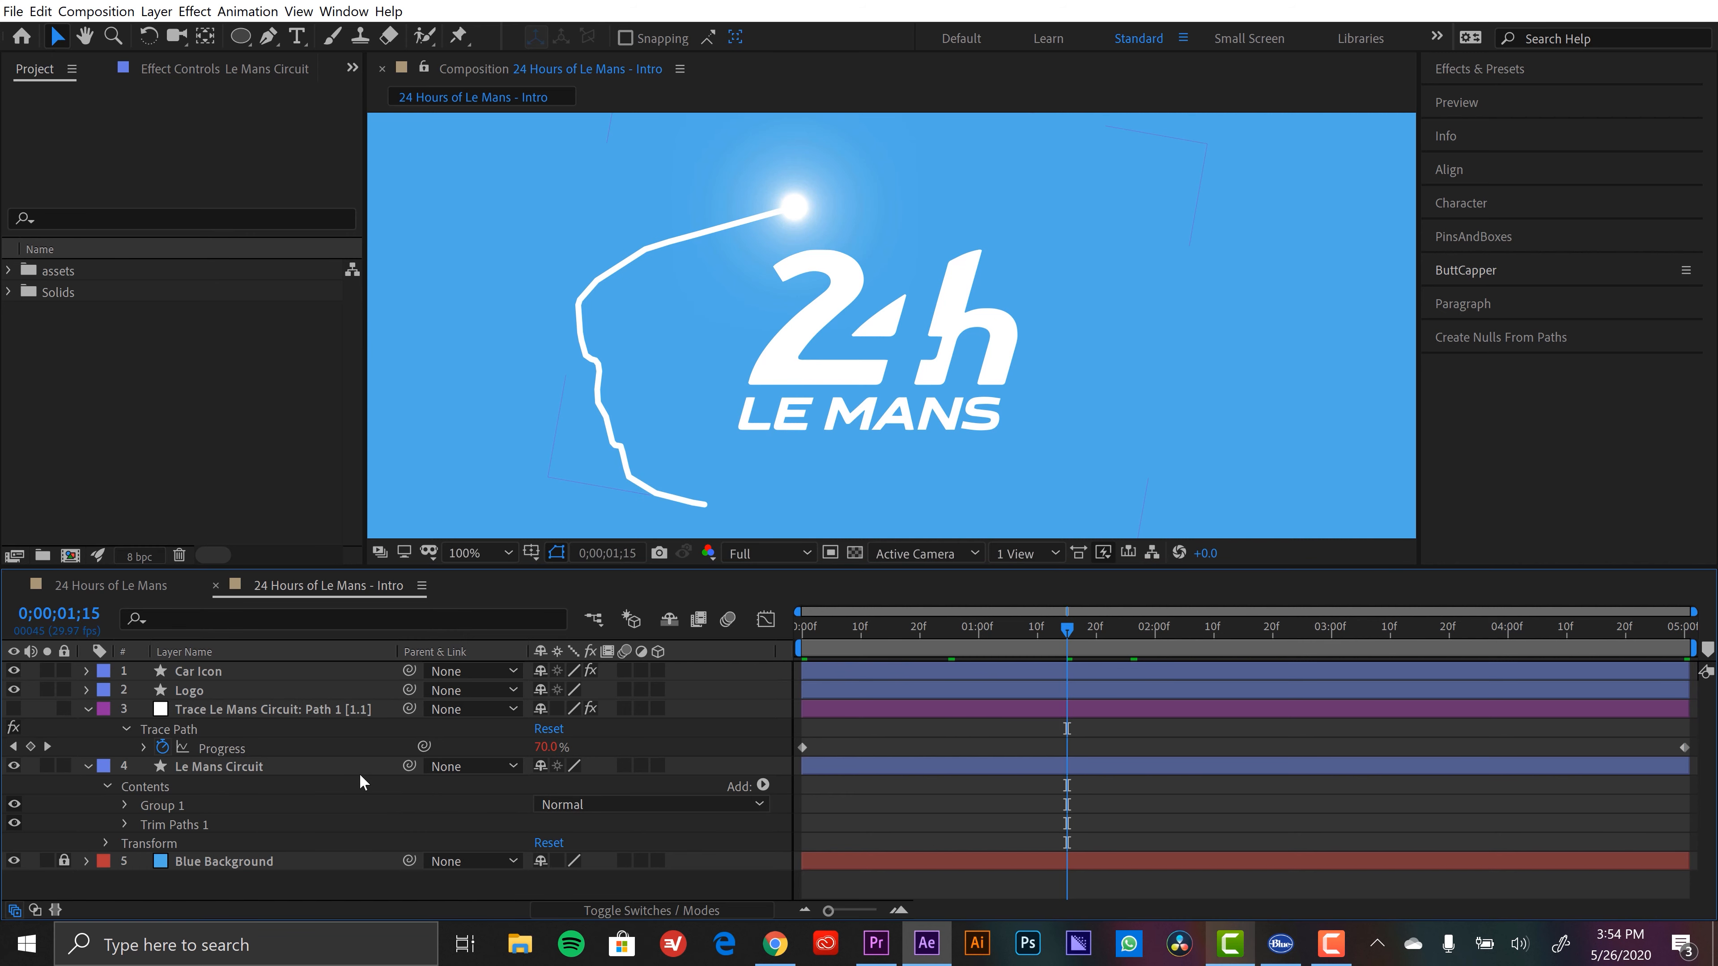
left_click(88, 709)
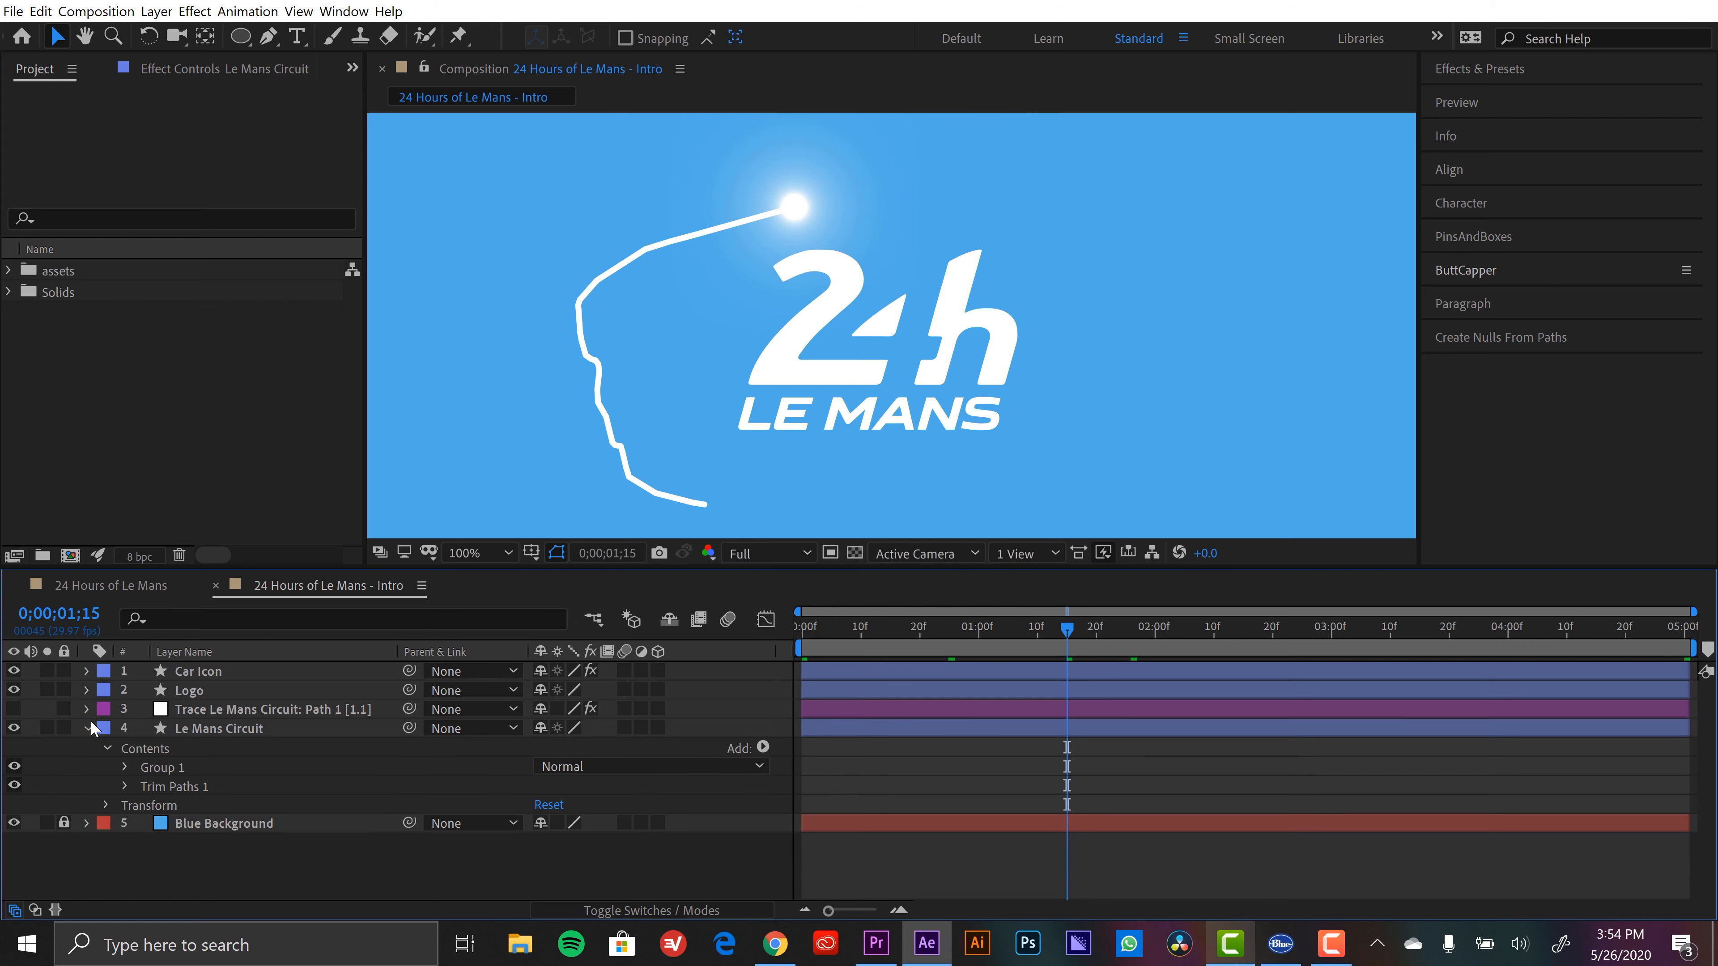
left_click(87, 727)
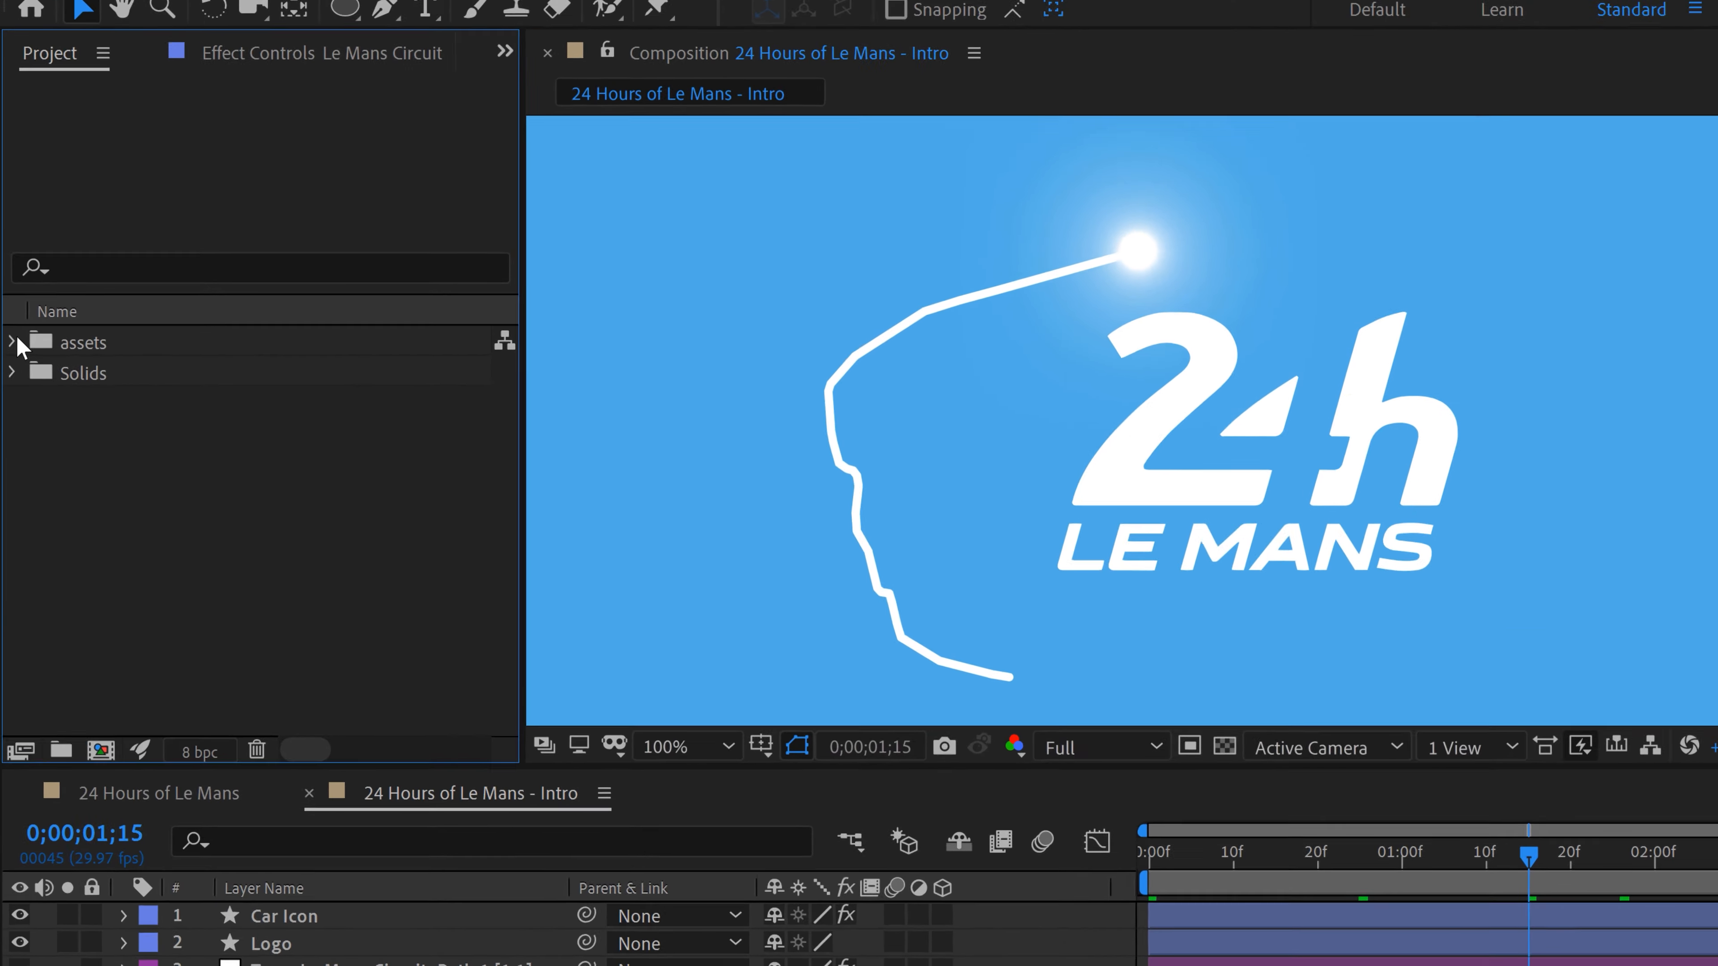
Duplicate the Intro composition in the assets folder, rename the copy "24 Hours of Le Mans - Outro" and open it
left_click(8, 274)
left_click(242, 530)
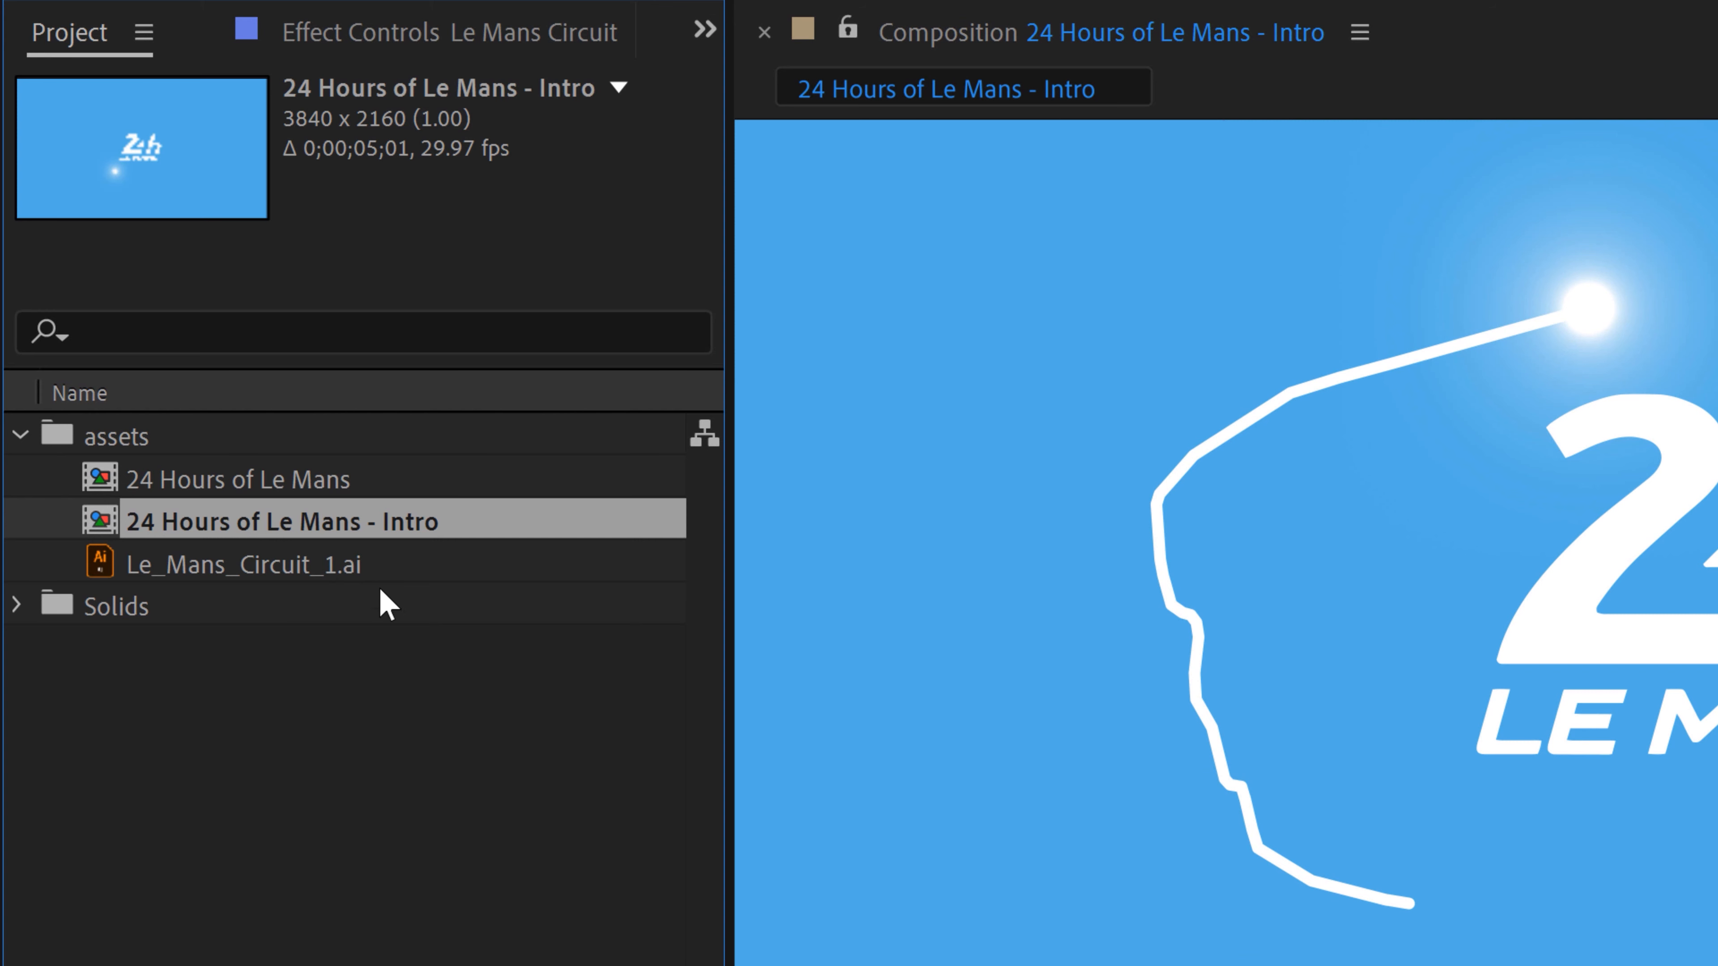
key("ctrl+d")
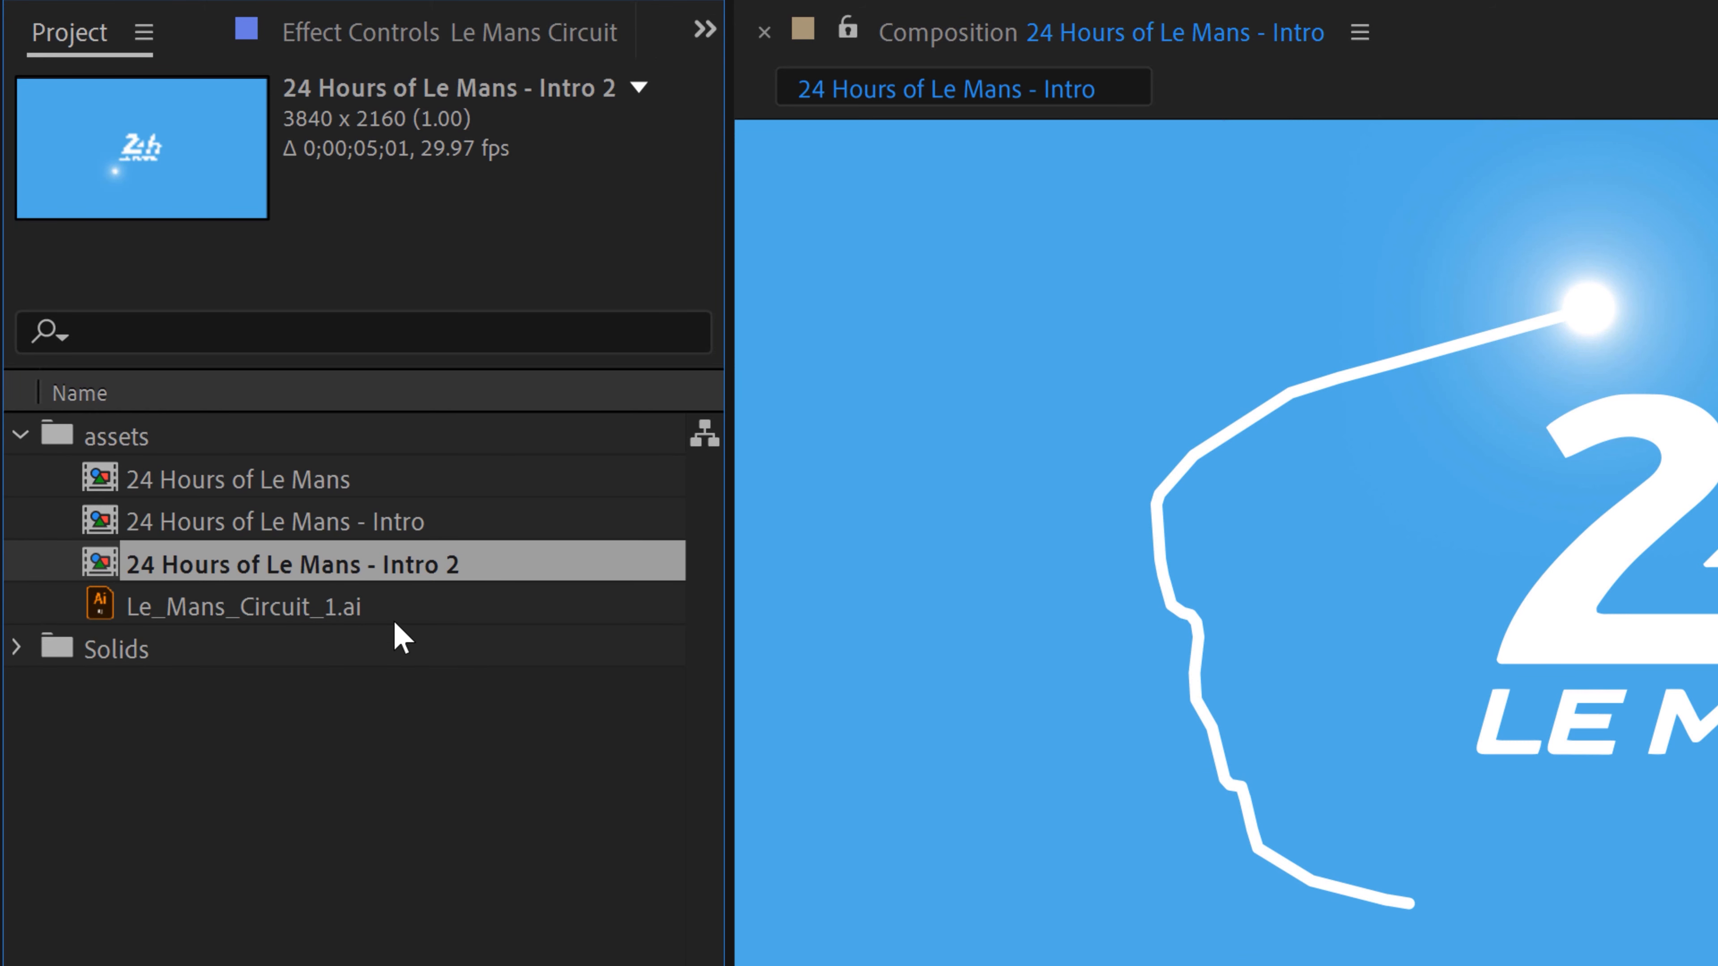
key("Return")
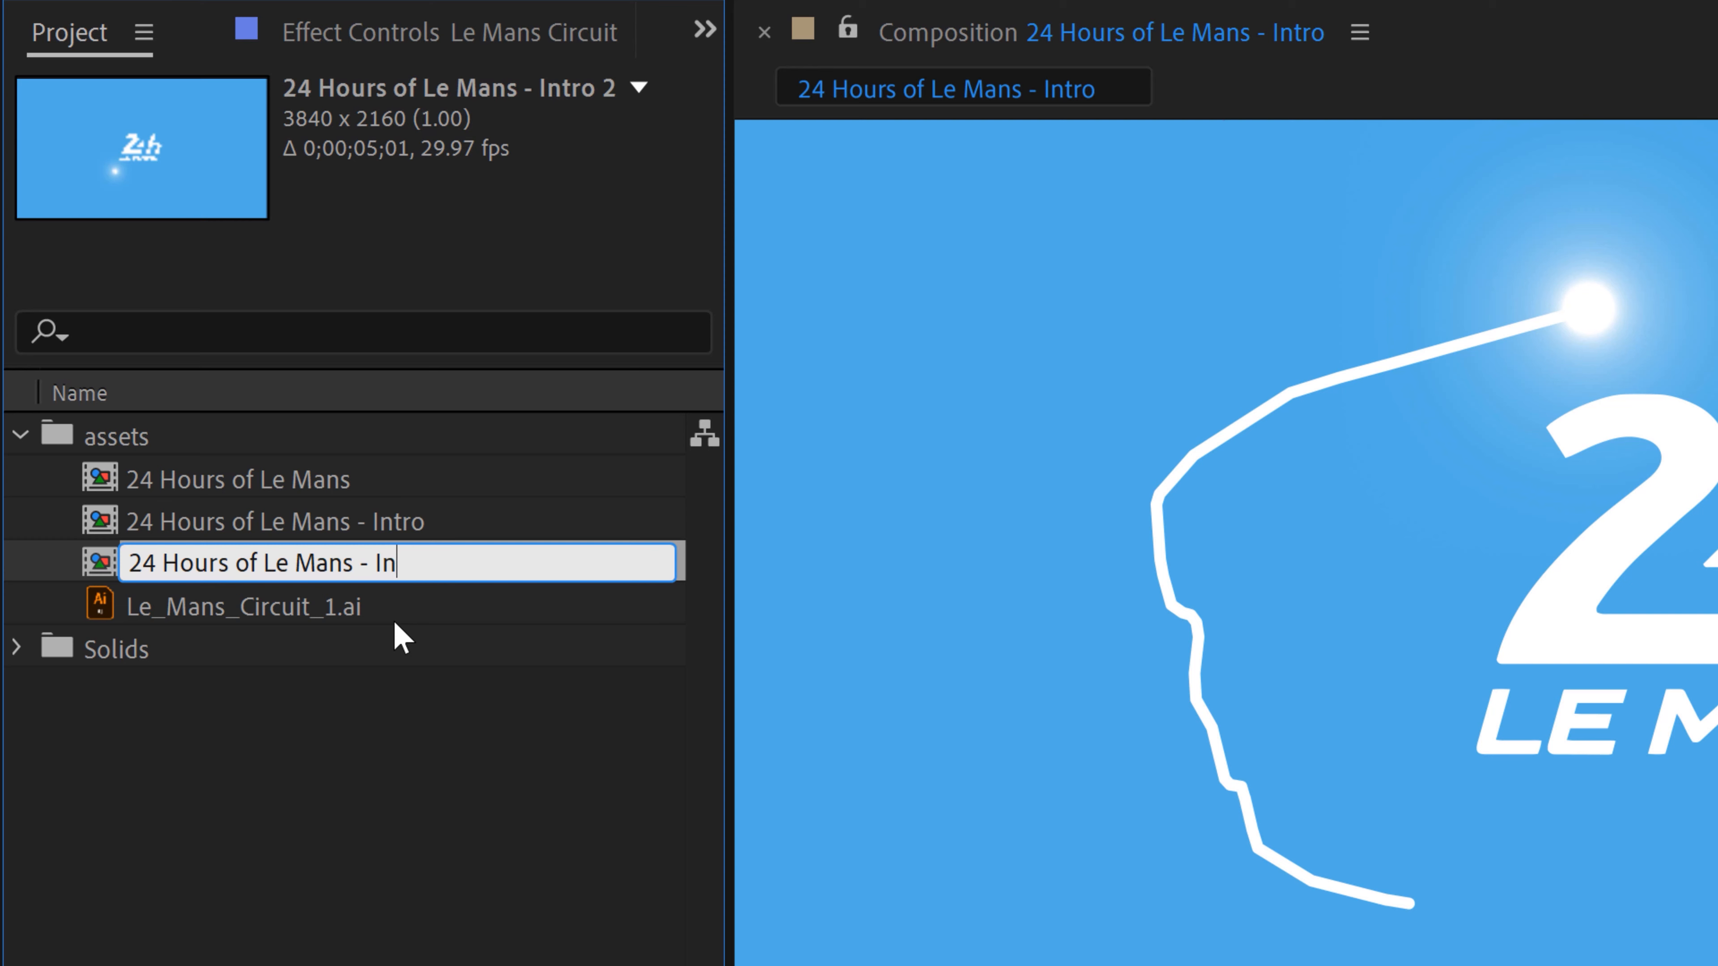
type("Outro")
key("Return")
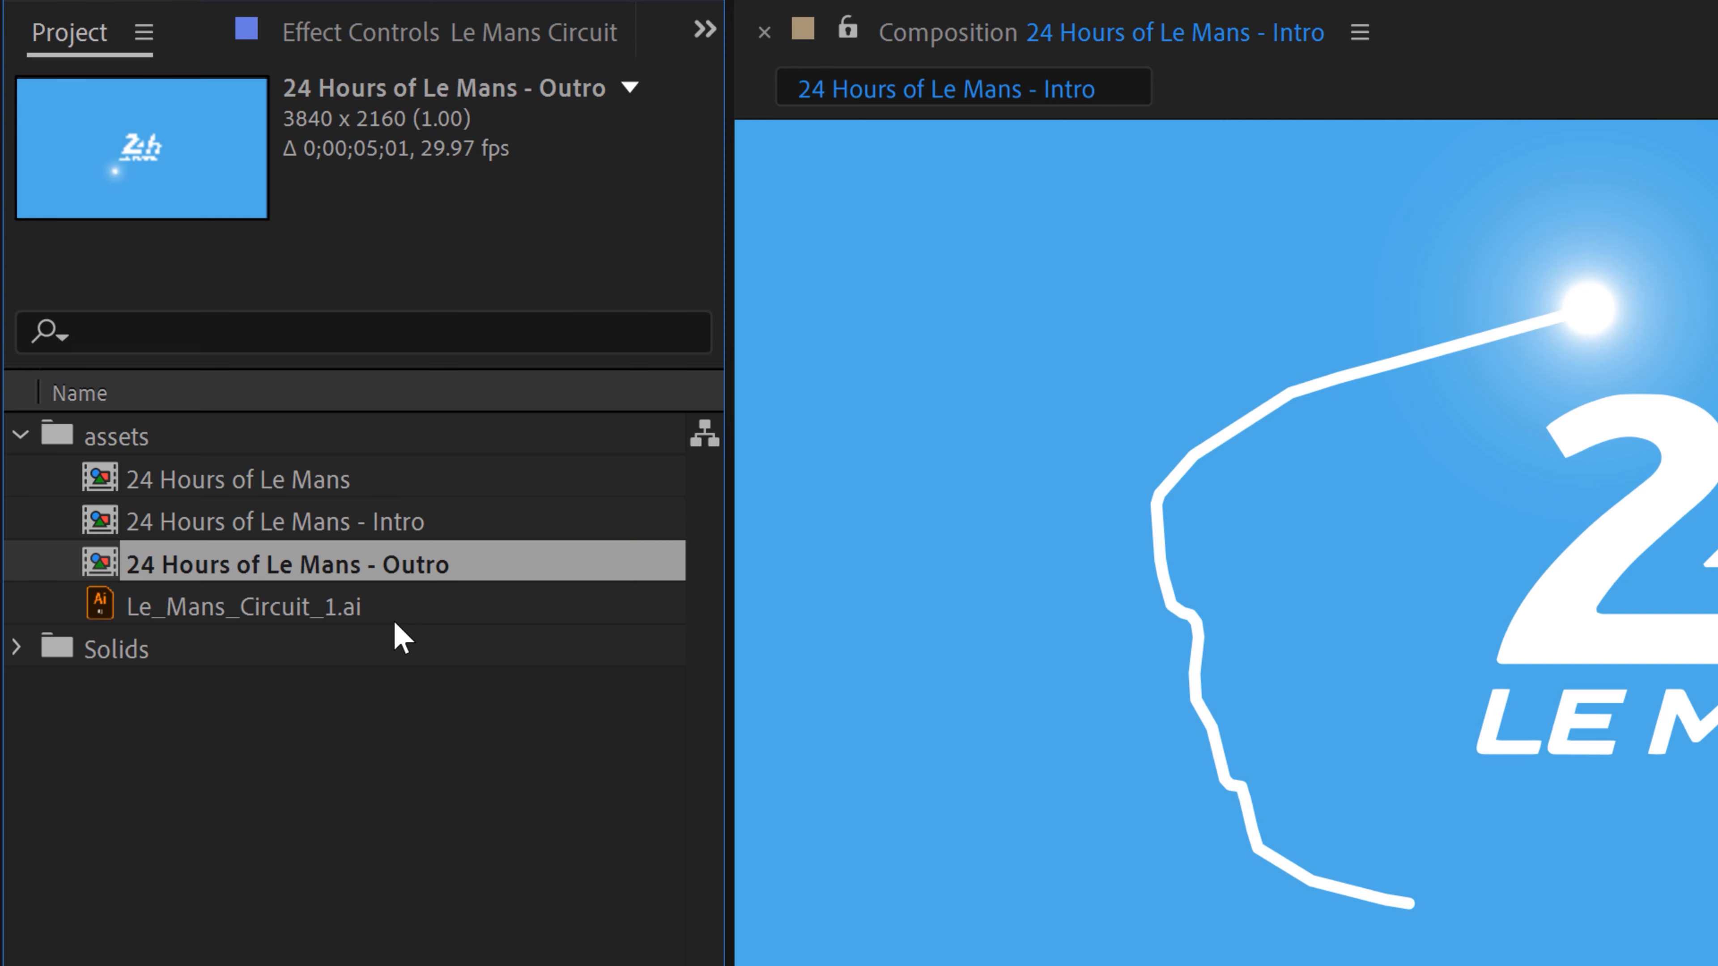
double_click(114, 564)
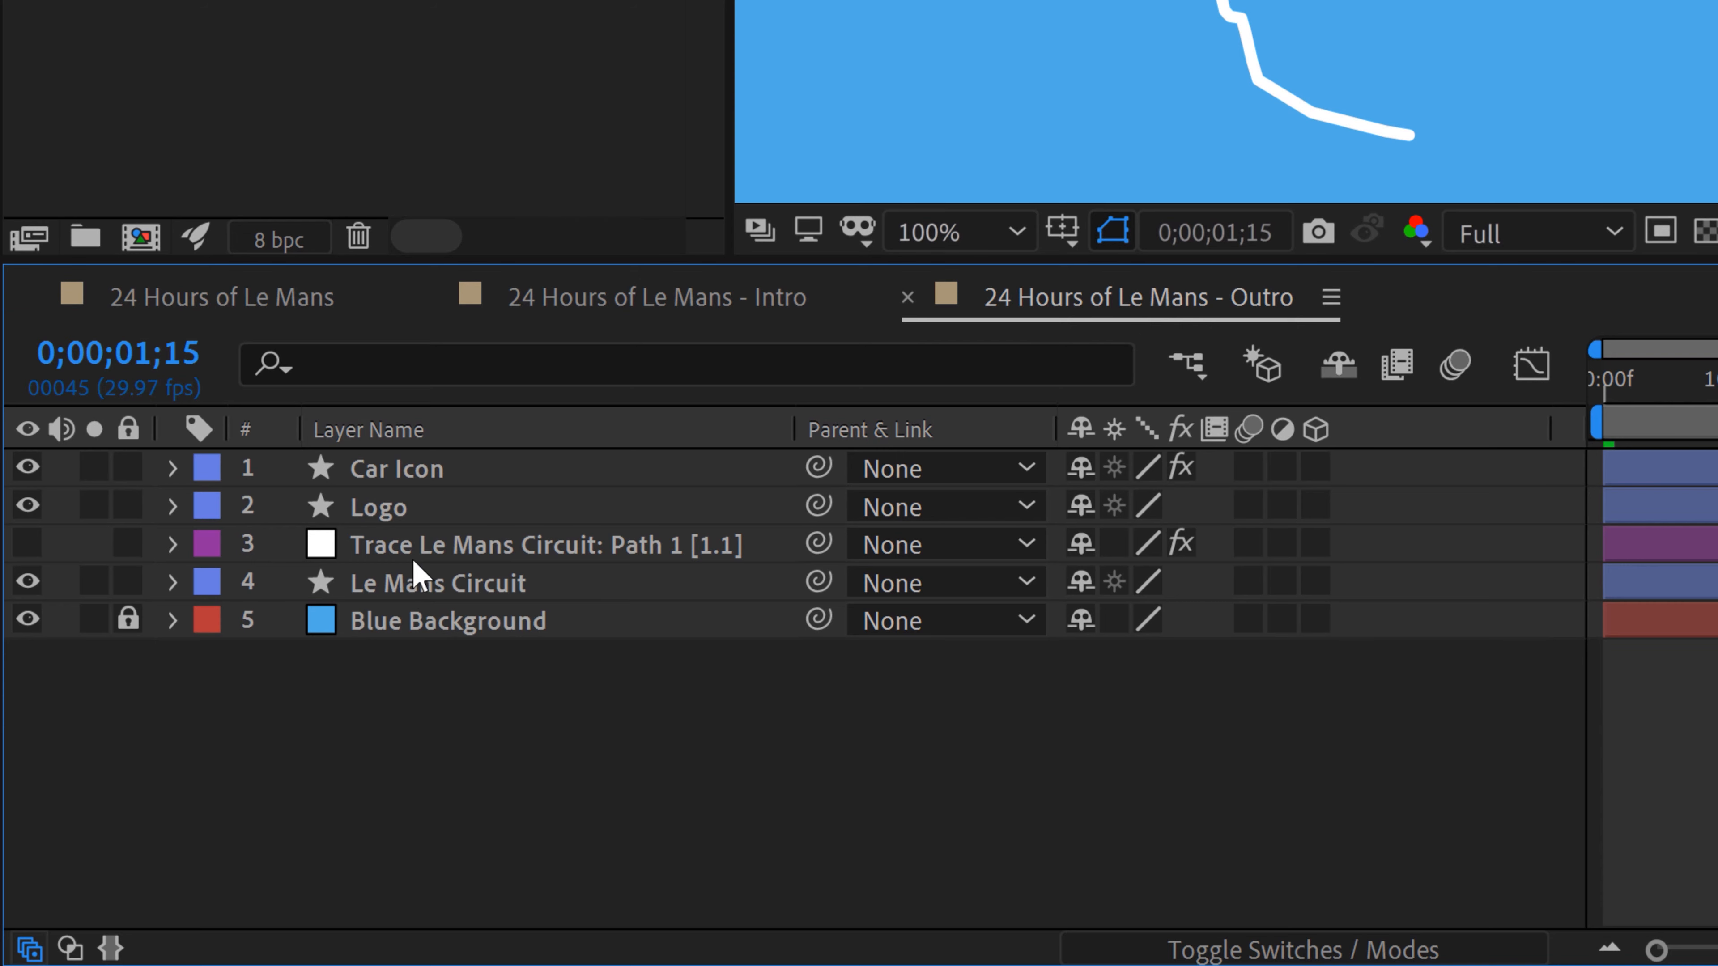
Reveal the trace null's Progress property and remove the expression from the Le Mans Circuit's Trim Paths Start
left_click(412, 557)
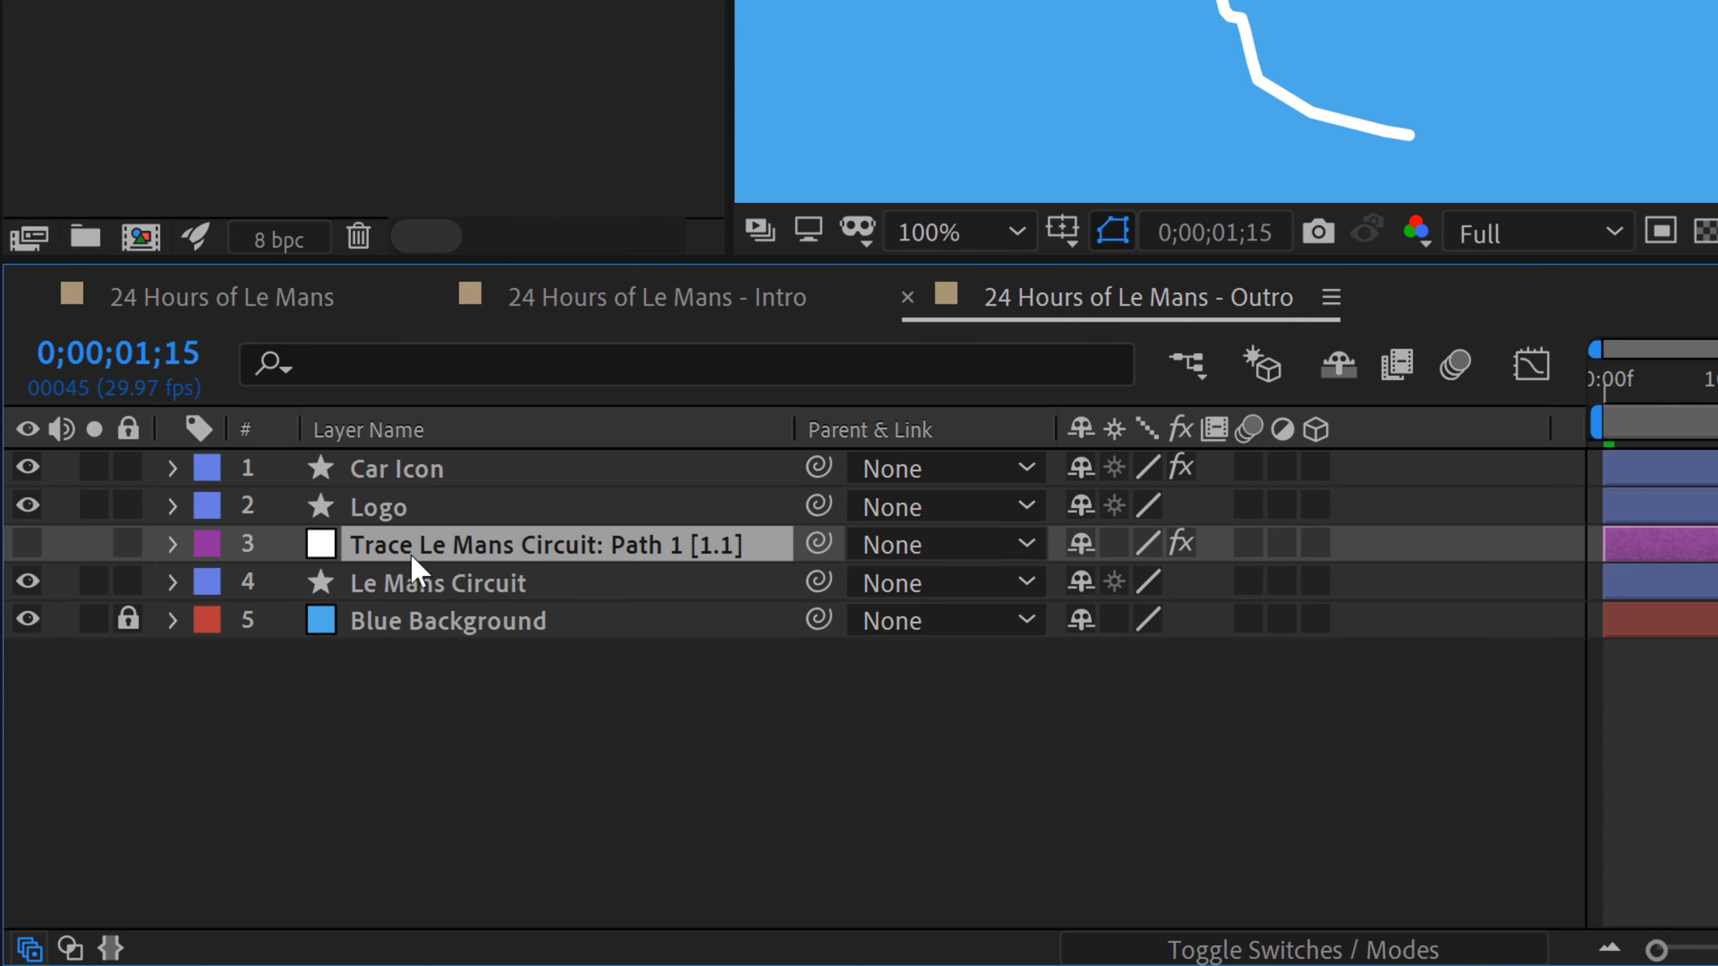
key("u")
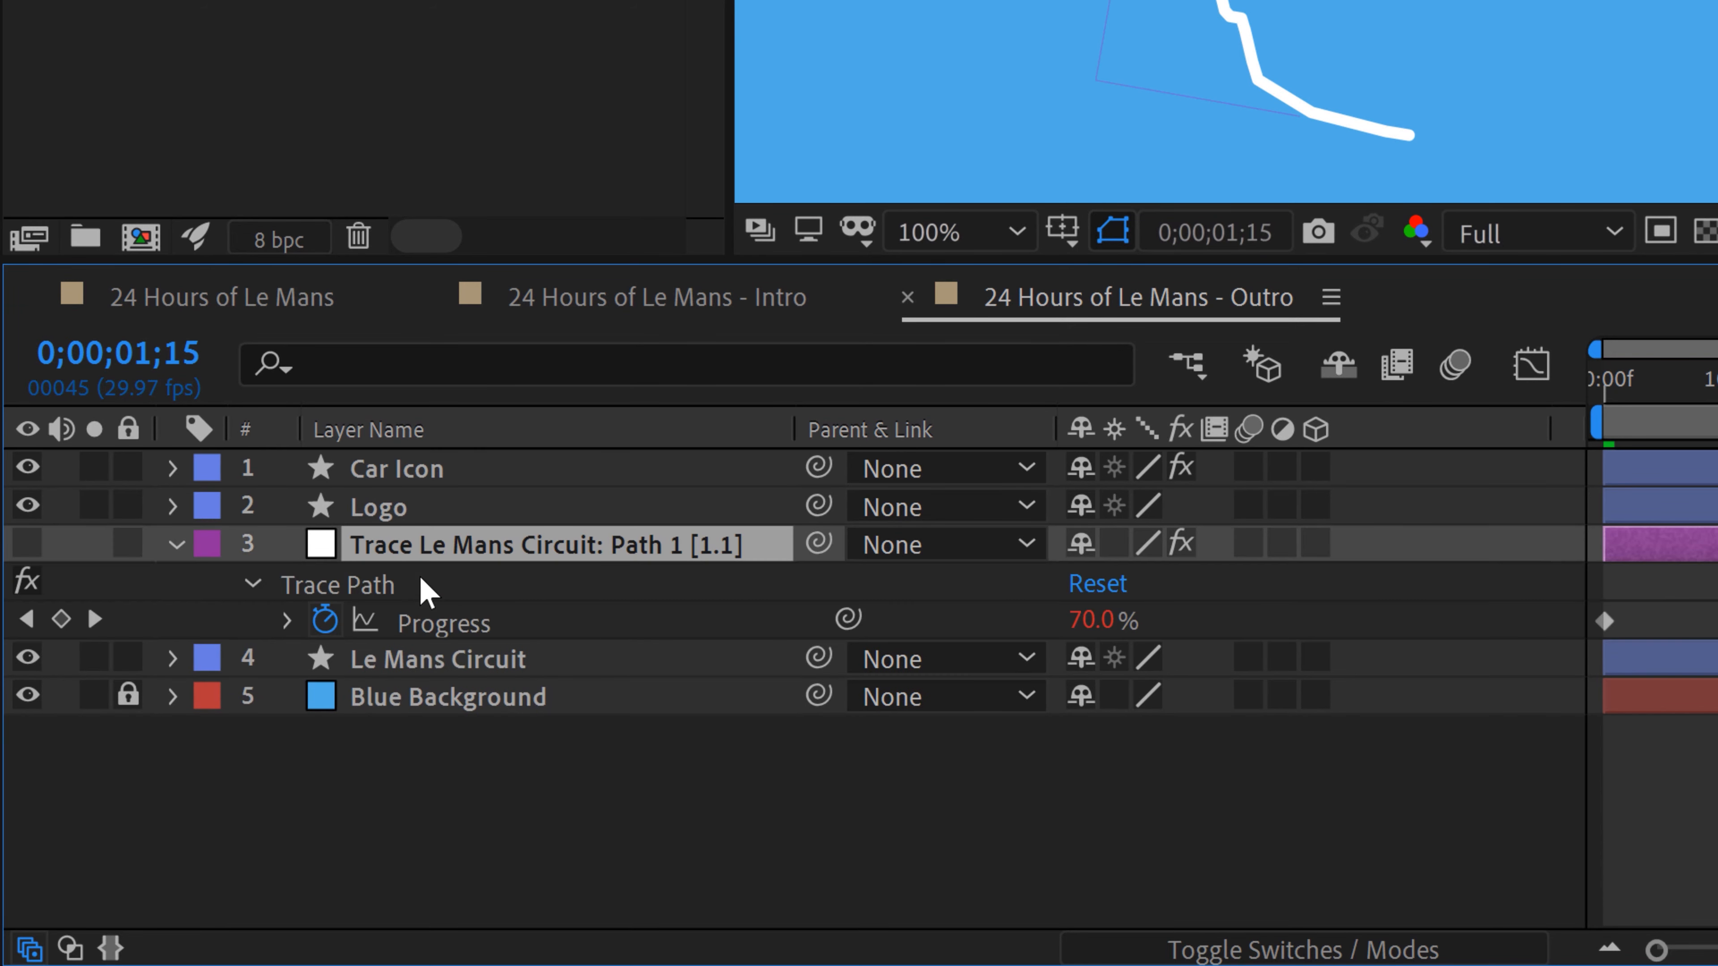
left_click(173, 658)
left_click(249, 737)
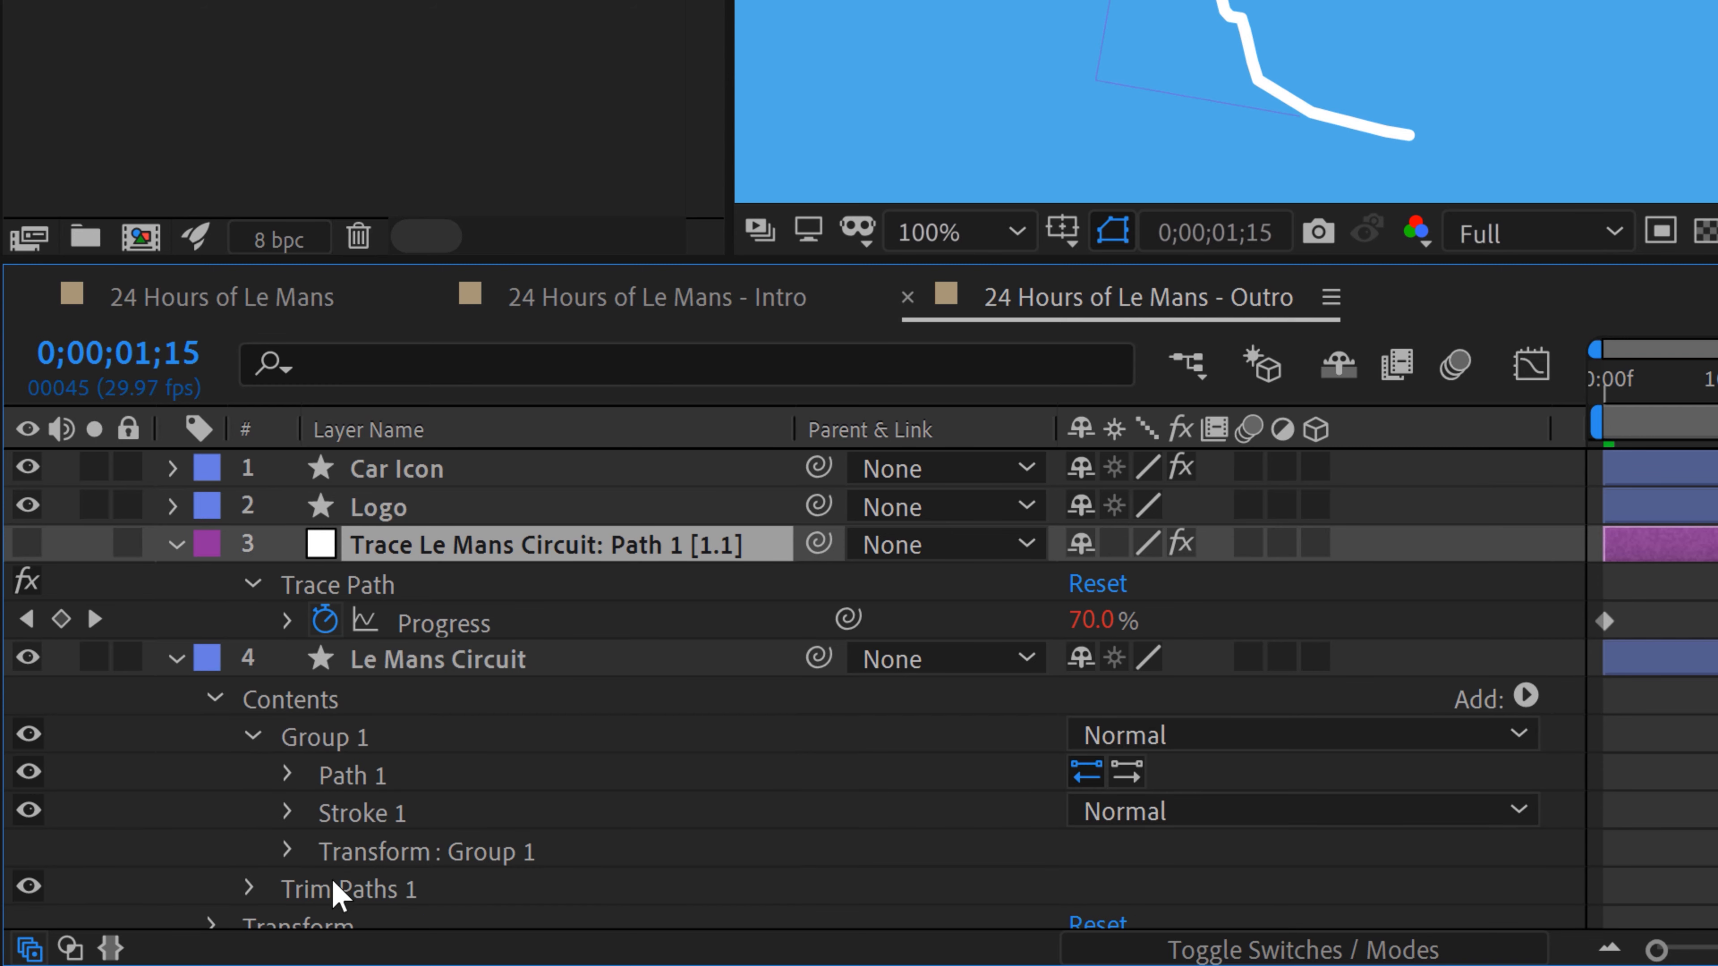
left_click(251, 739)
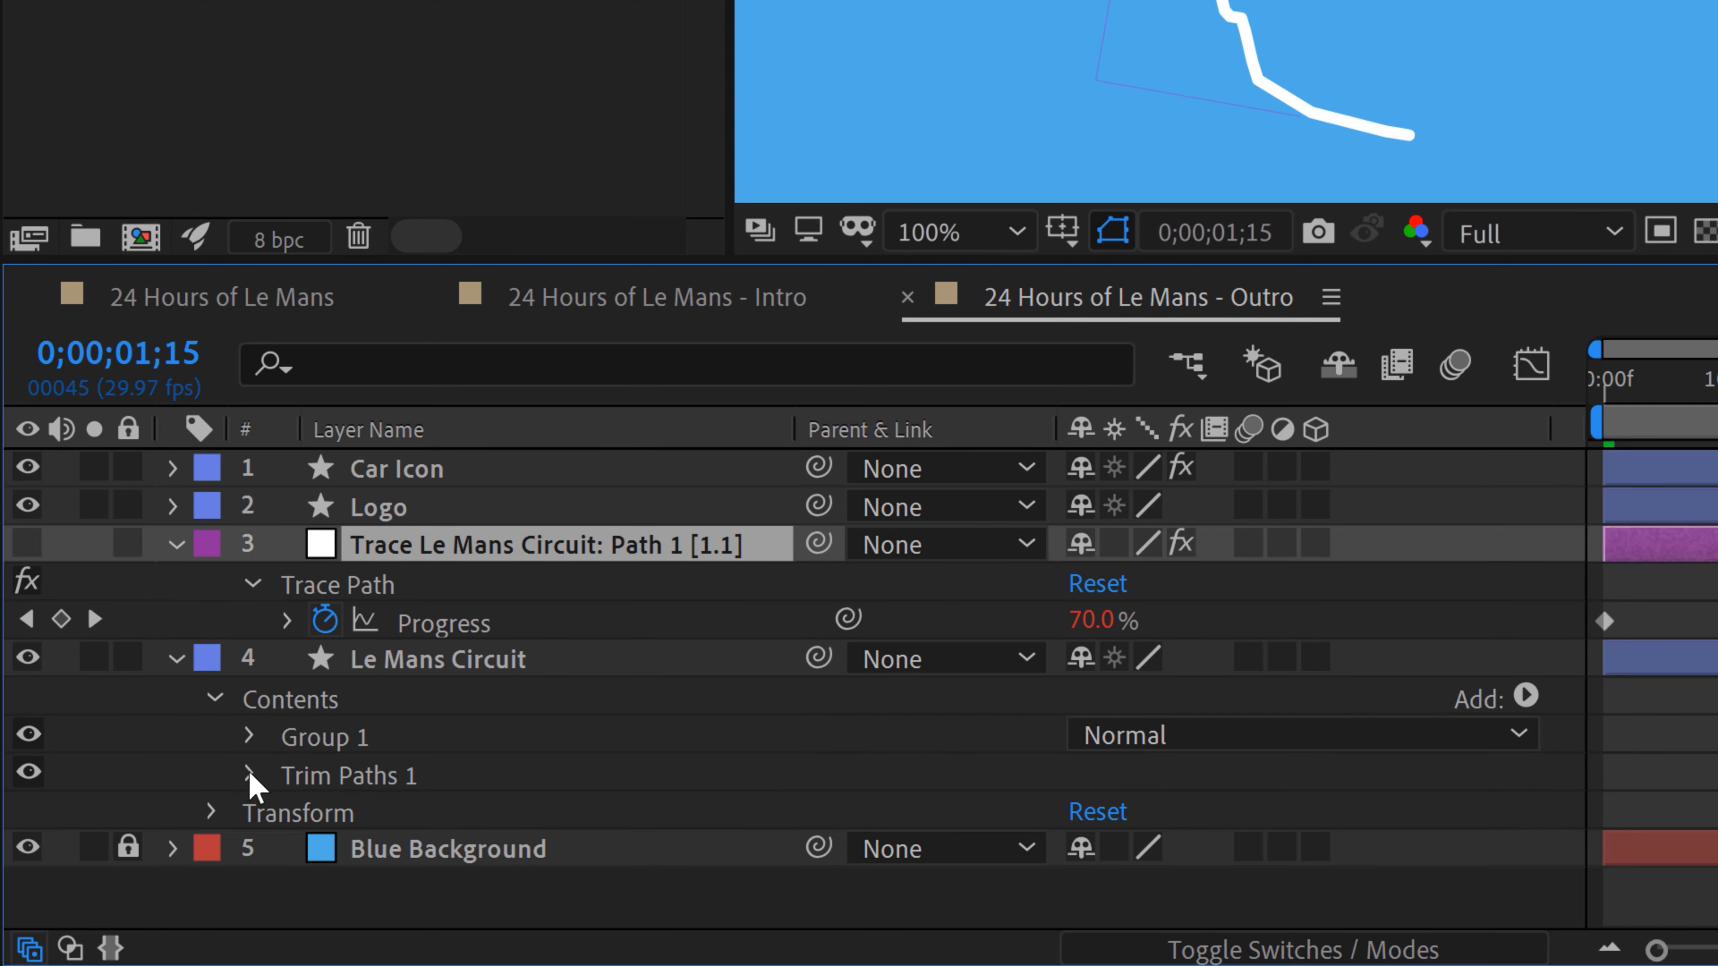
left_click(250, 776)
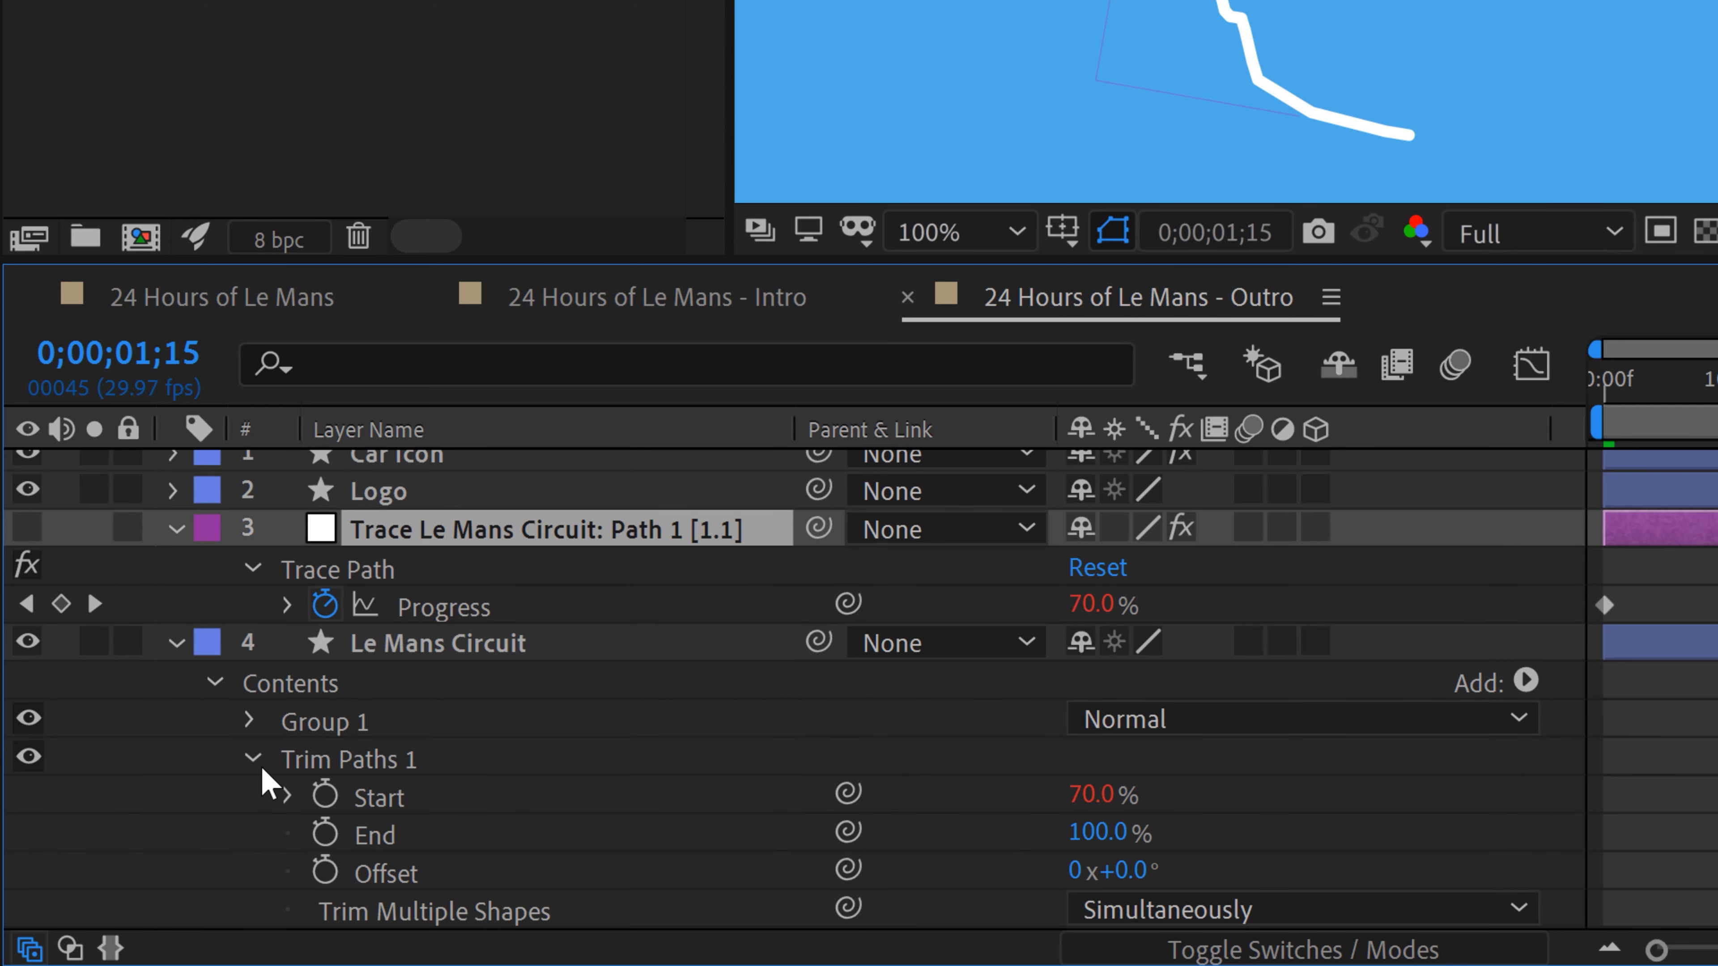
left_click(326, 796, "alt")
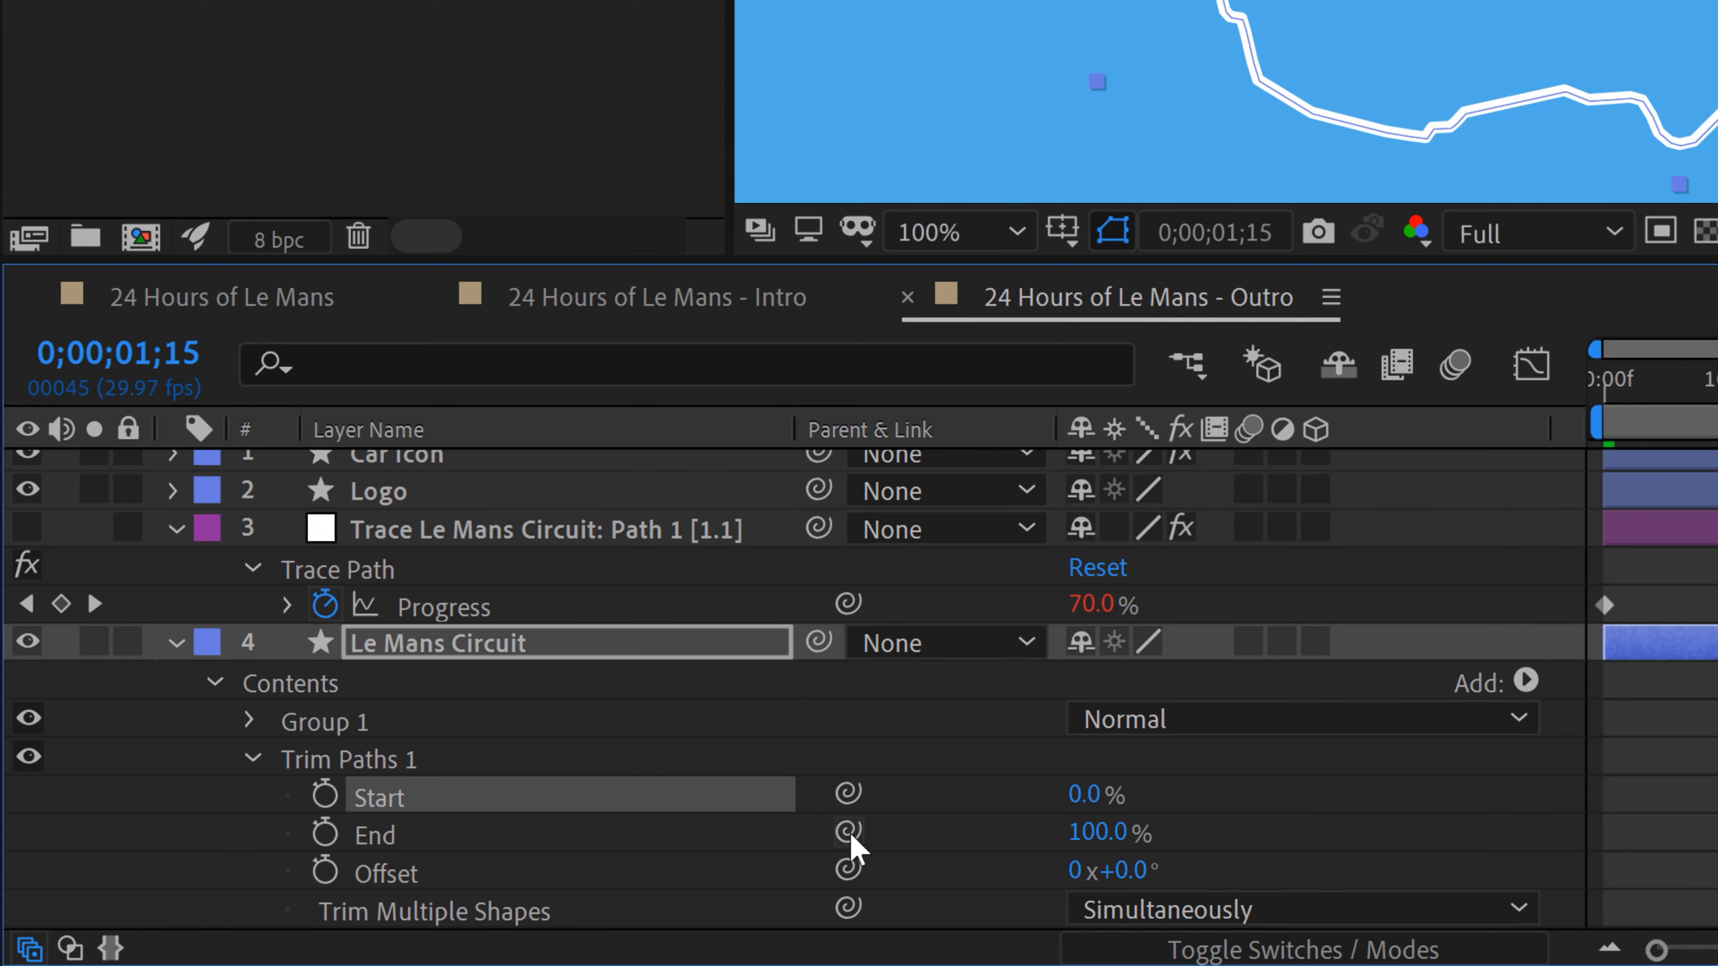
Link the circuit's Trim Paths End to the trace null's Progress and scrub the Outro to 0;00;05;00
left_click_drag(847, 837, 460, 607)
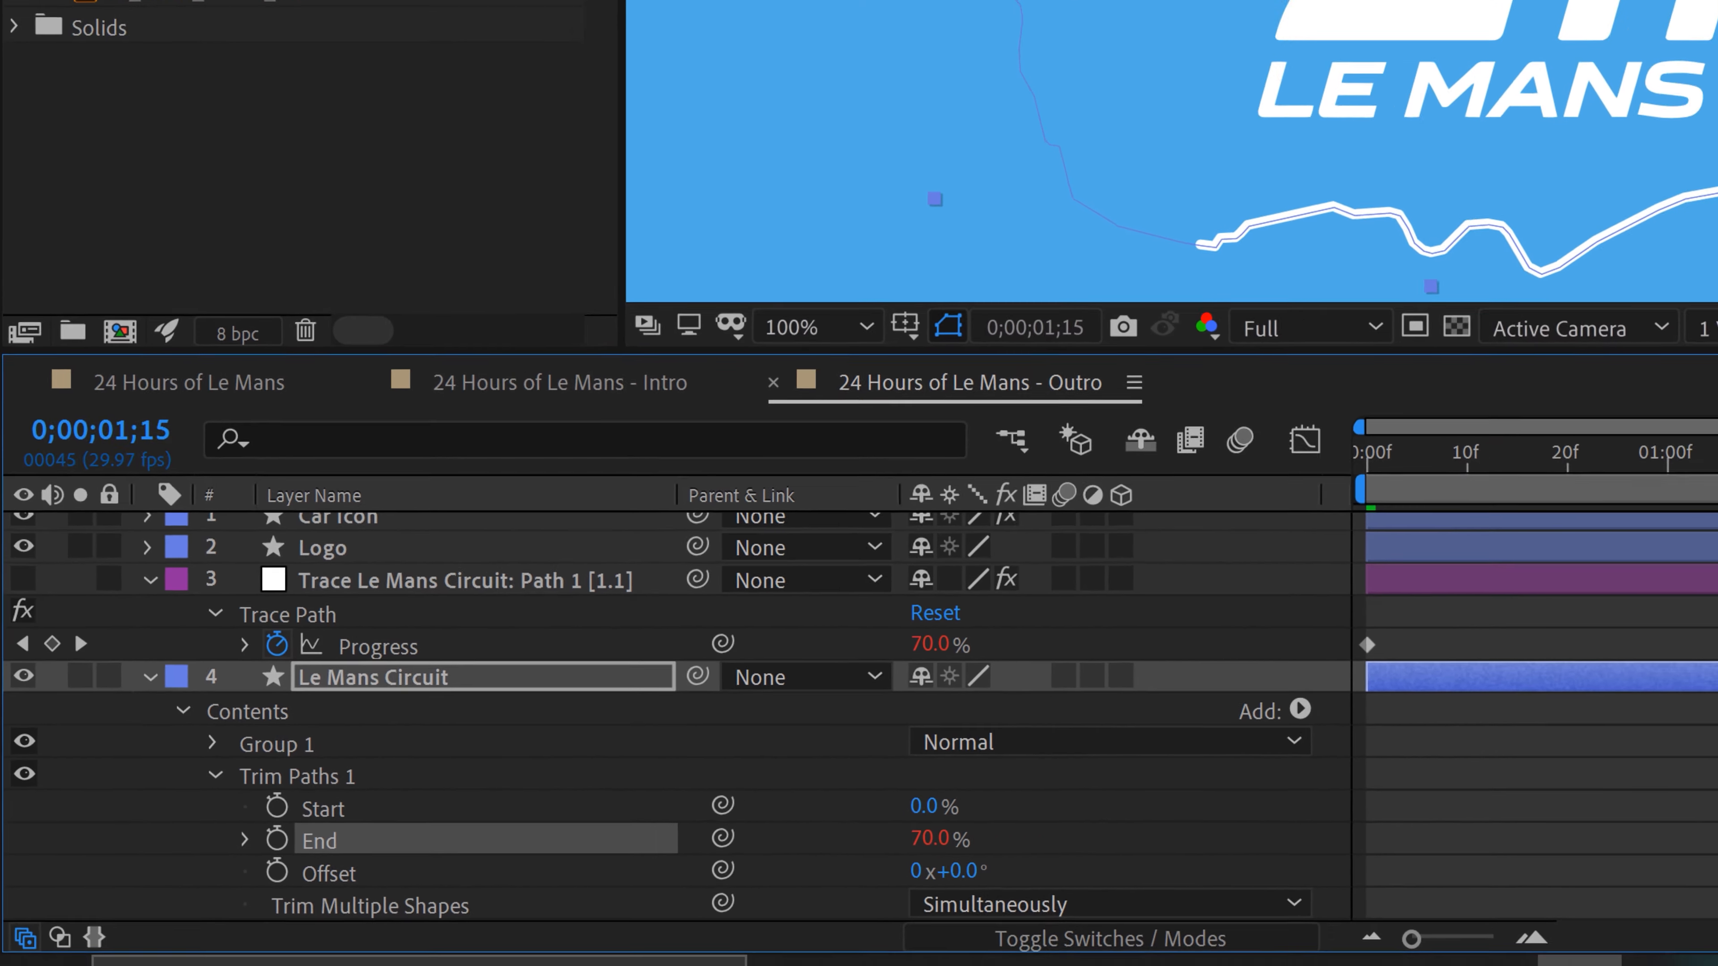
left_click_drag(1381, 563, 1696, 651)
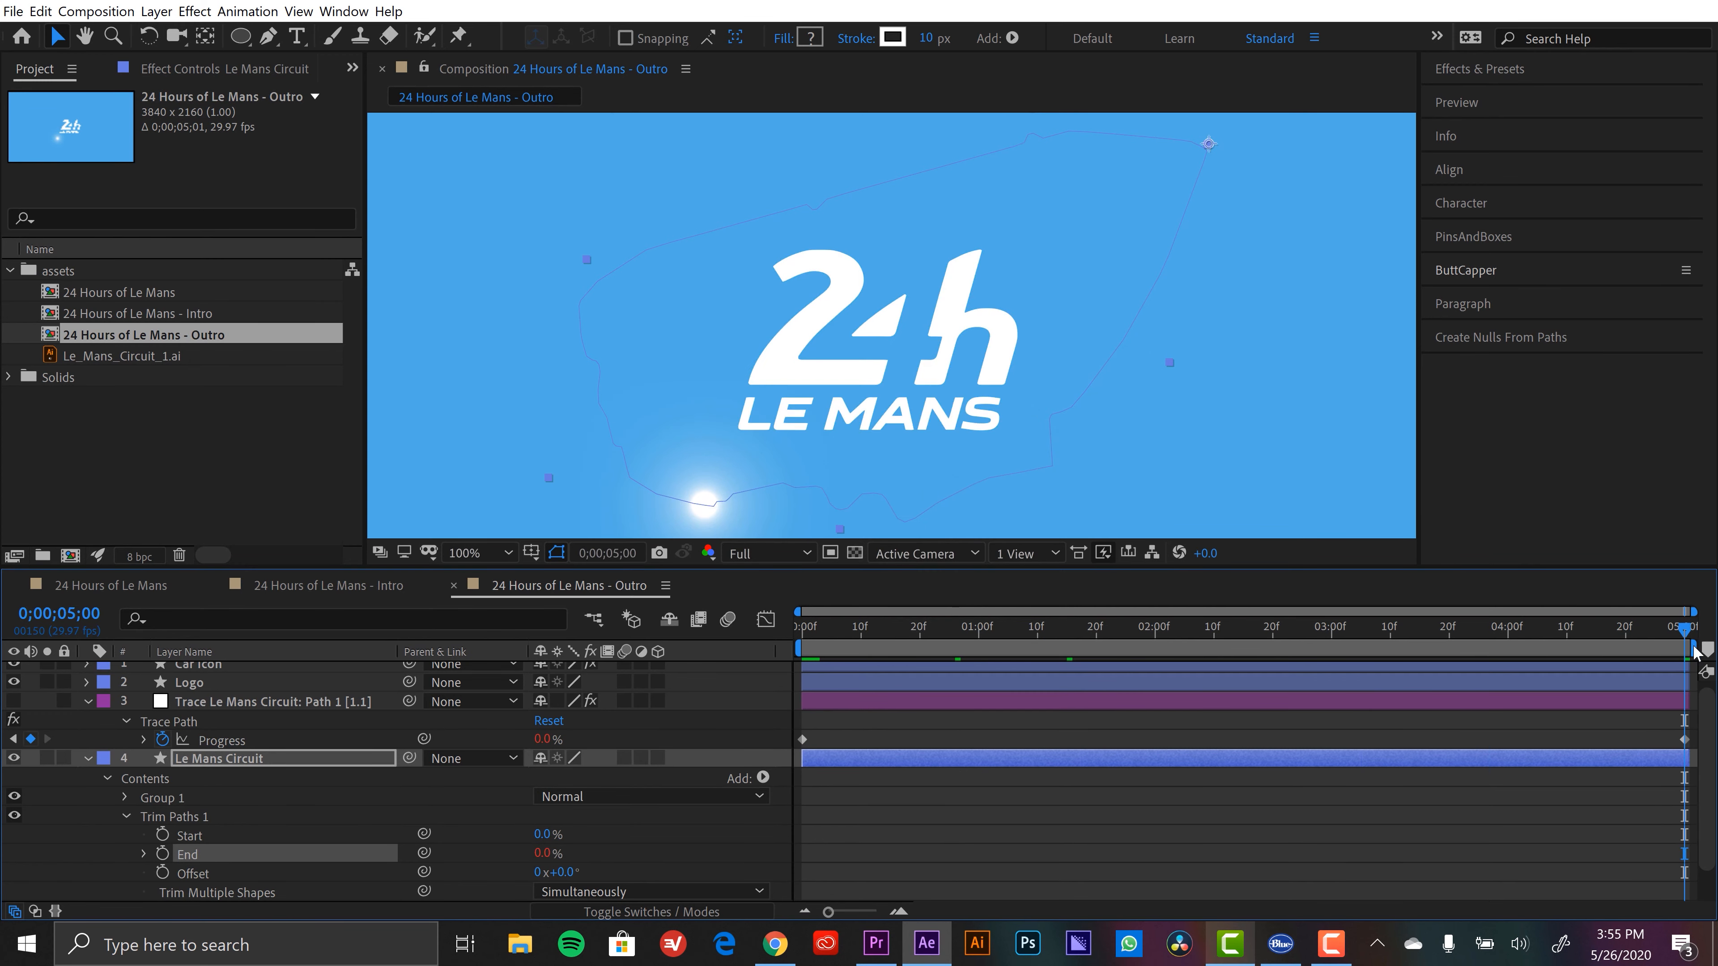
left_click(105, 10)
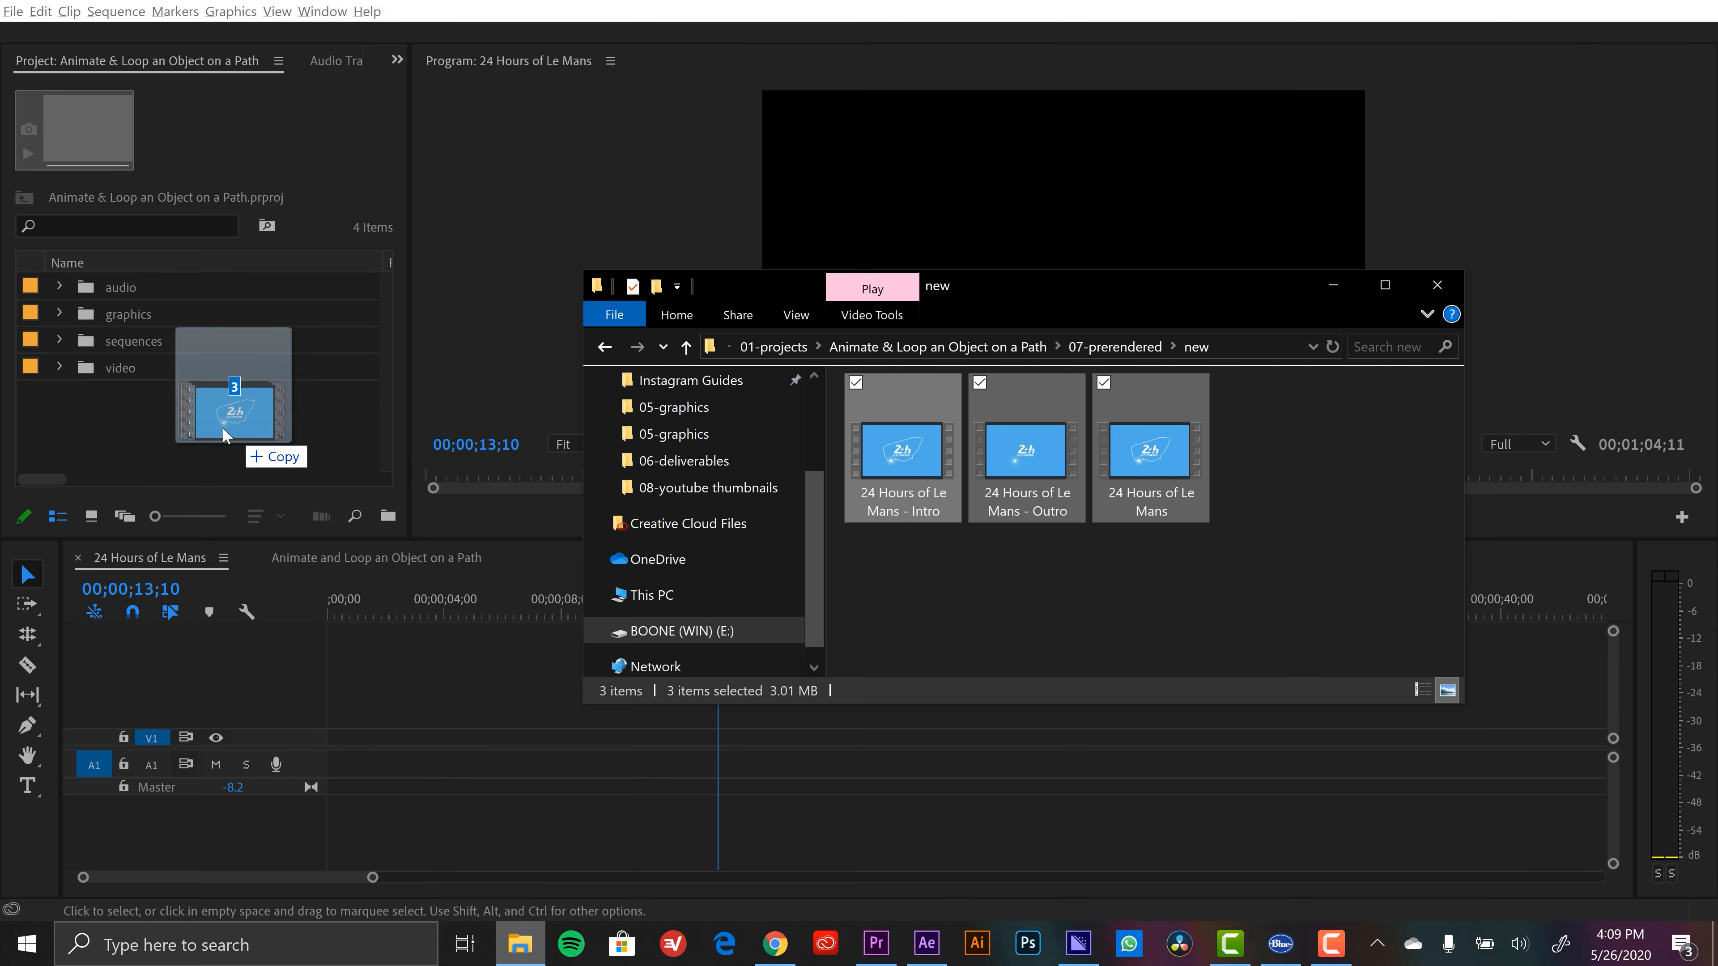
In Premiere Pro, import the three rendered Le Mans clips, create a sequence from them and fit it in the timeline
left_click_drag(225, 435, 316, 460)
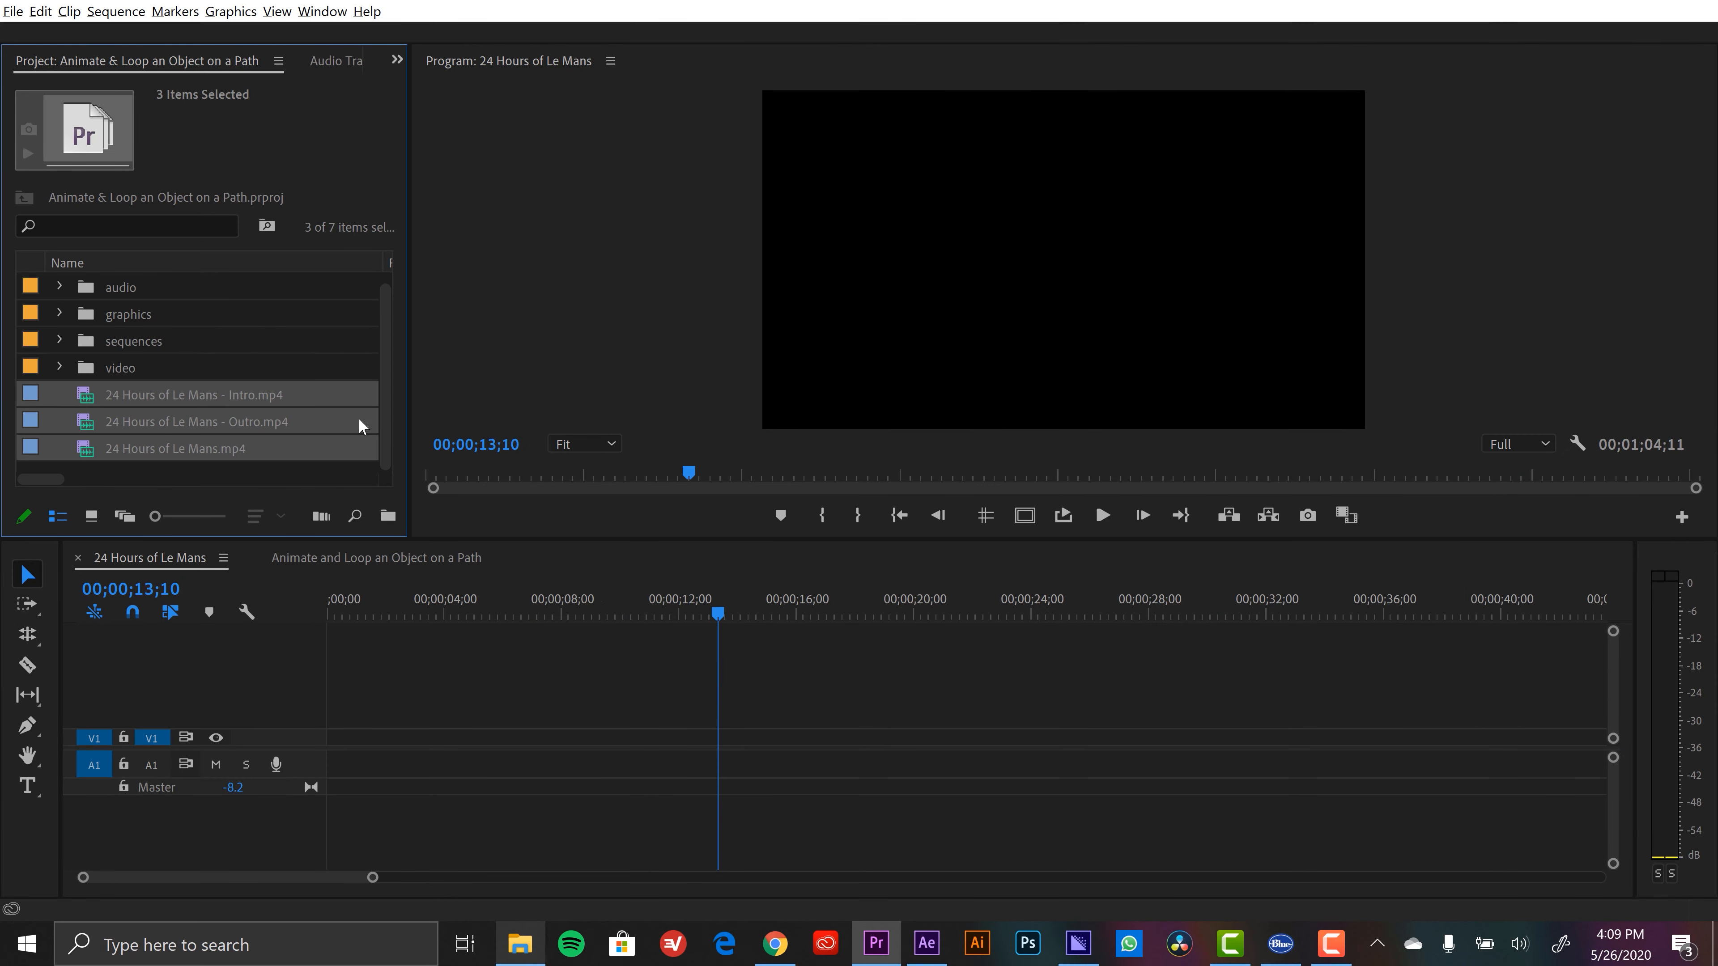
left_click_drag(408, 398, 453, 397)
left_click_drag(421, 519, 420, 518)
key("backslash")
Arrange the clips in the order Intro, 24 Hours of Le Mans, Outro and play across the first join
left_click_drag(859, 739, 477, 737)
left_click_drag(1537, 737, 765, 741)
left_click(634, 614)
key("space")
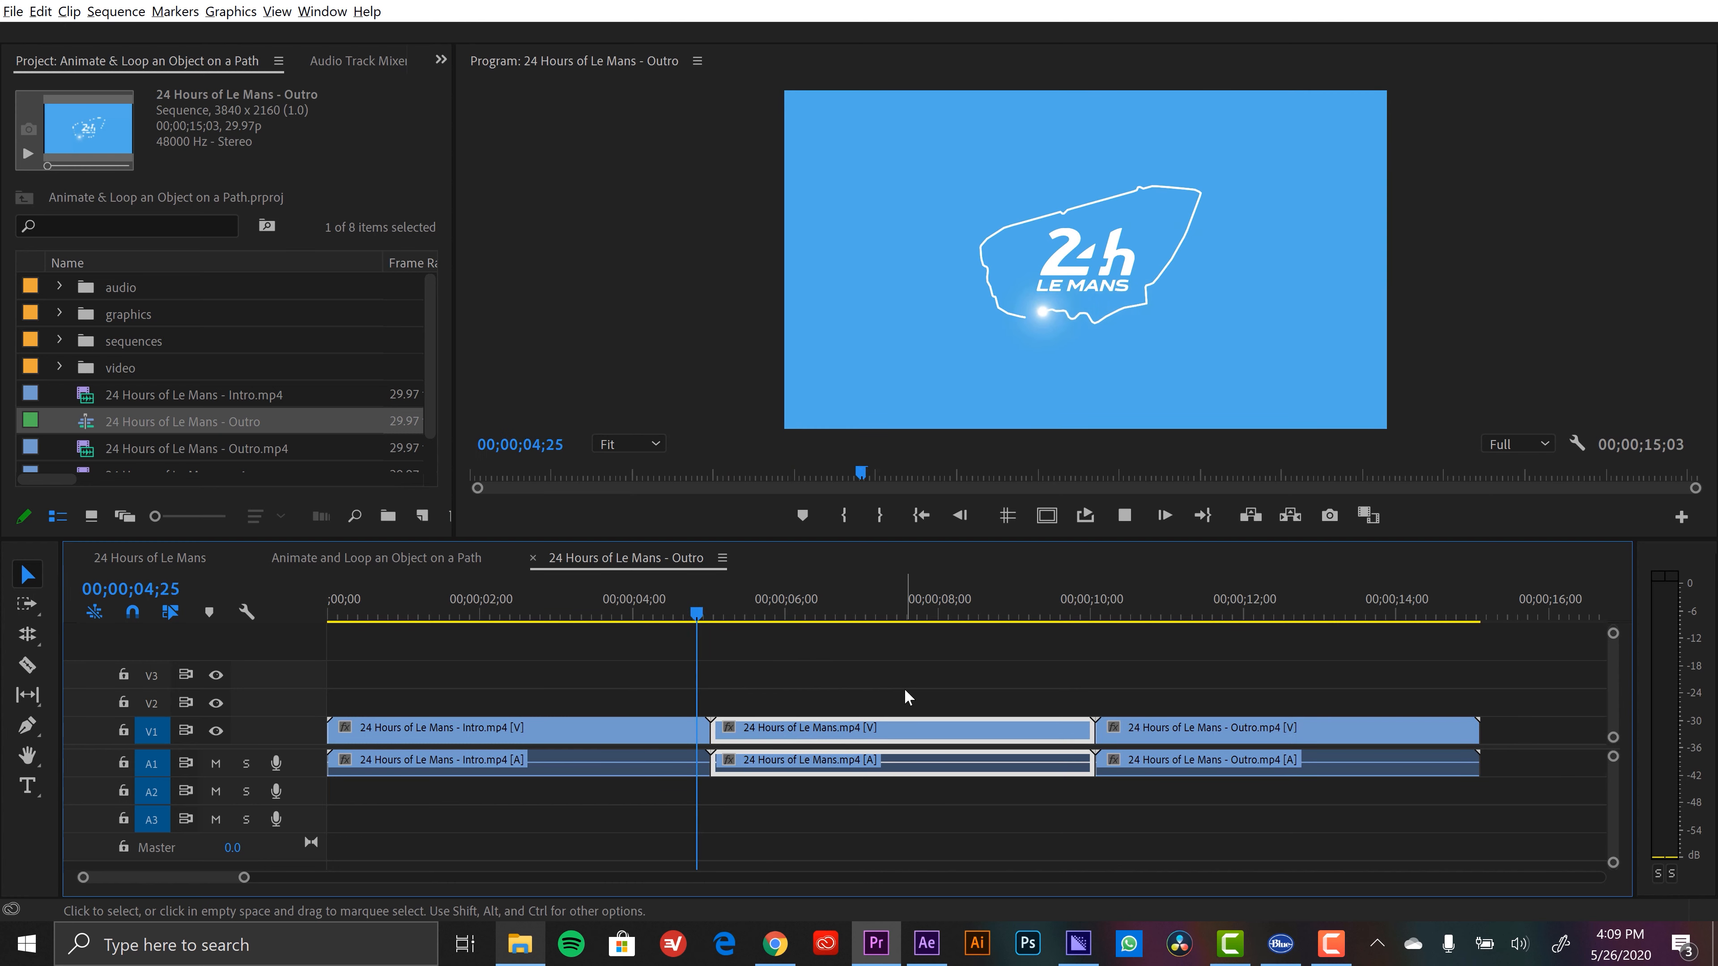
Delete the audio of all three clips from the sequence and play the footage
left_click(1116, 677)
key("space")
left_click_drag(1202, 809, 649, 766)
key("Delete")
key("space")
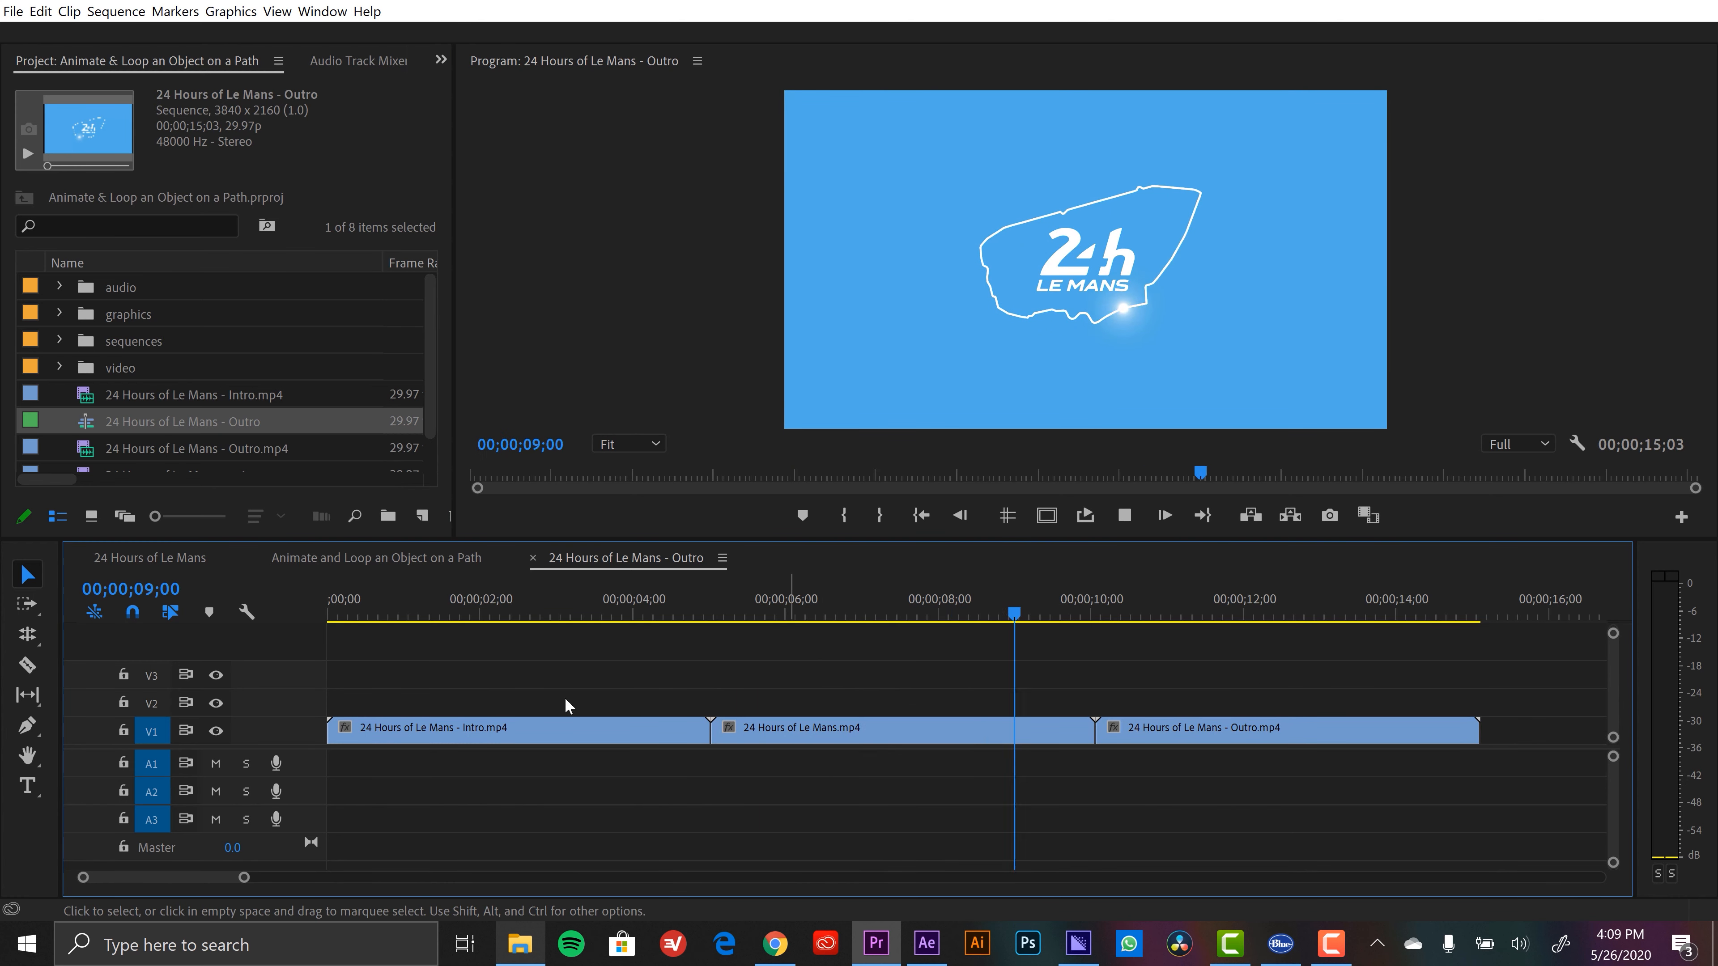
Close the other open sequences and rename the current sequence "24 Hours of Le Mans Animation"
left_click(255, 557)
left_click(242, 424)
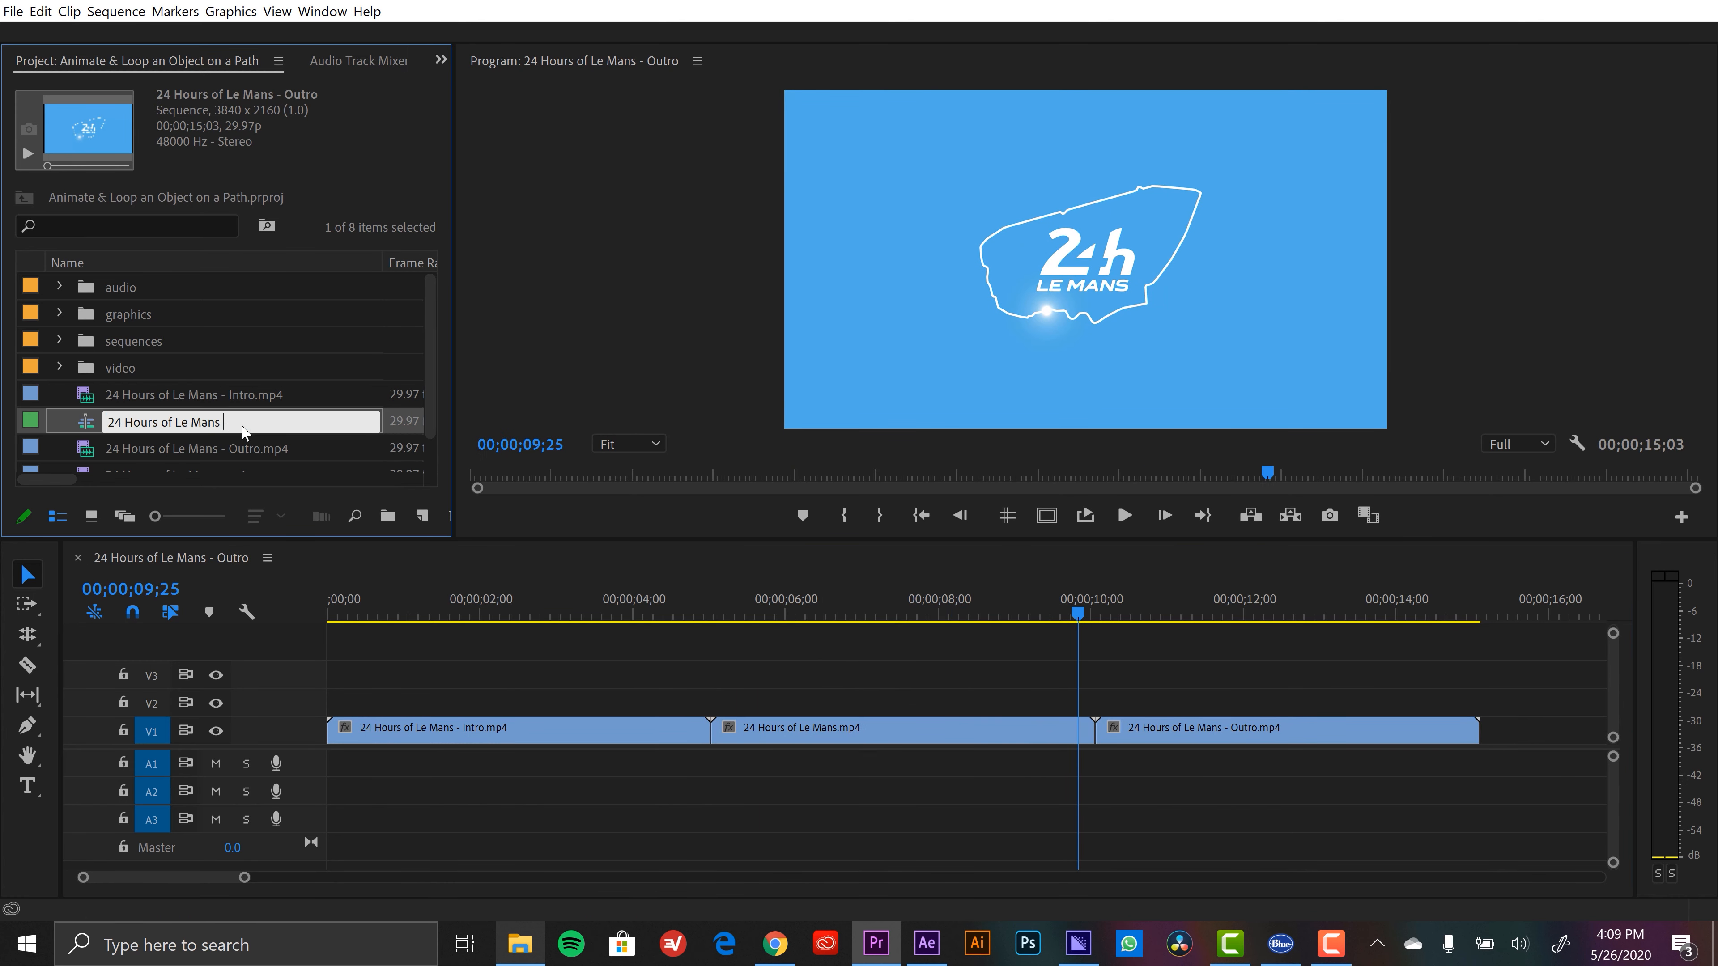
type("Animation")
key("Return")
Play the assembled animation sequence from its beginning
left_click(1171, 593)
key("Home")
key("space")
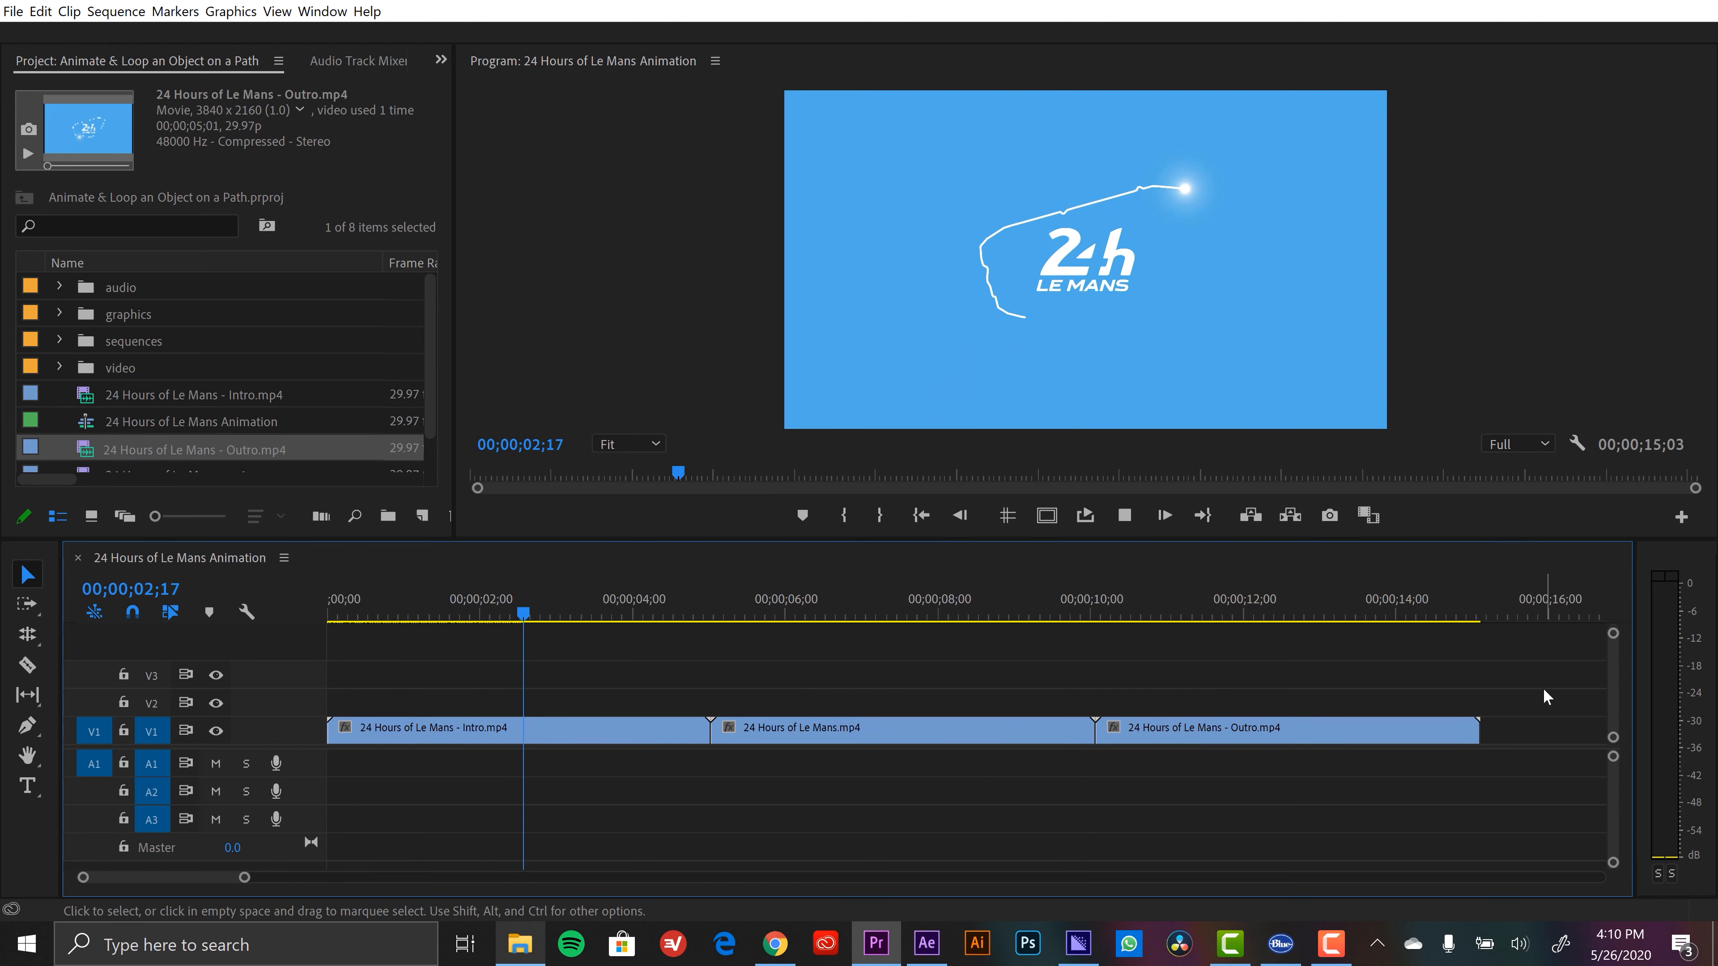